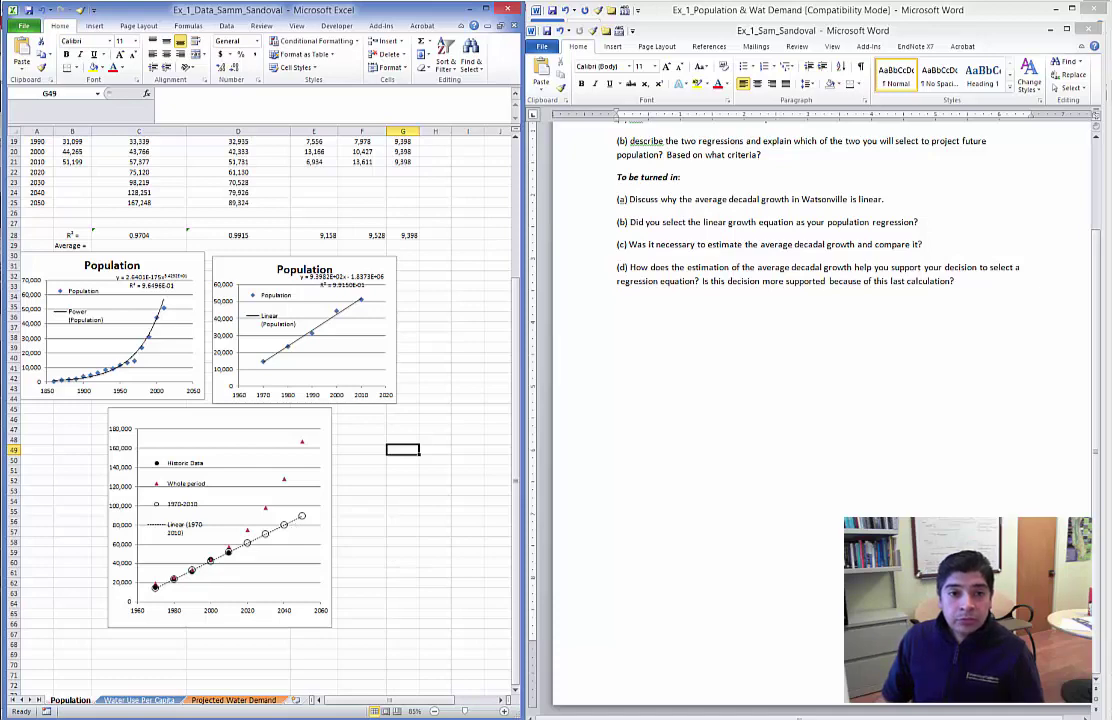
Review the Water Use Per Capita section of the Word instructions, and view the Conceptual Model slide in PowerPoint.
click(67, 54)
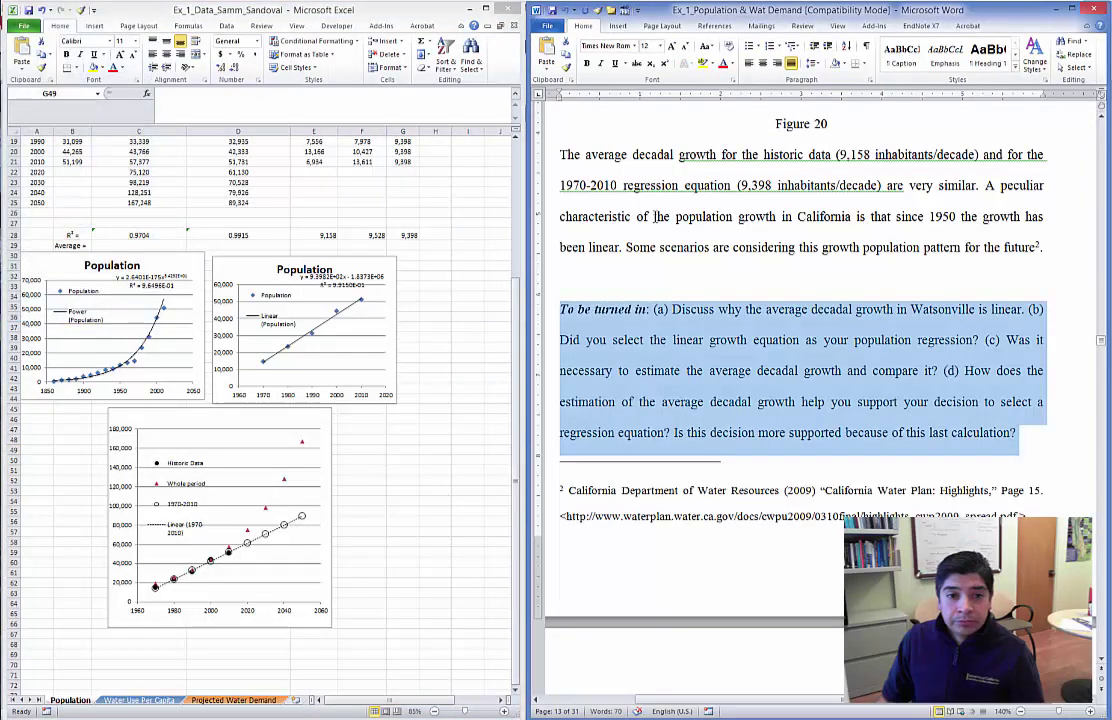
scroll(790, 352, down, 6)
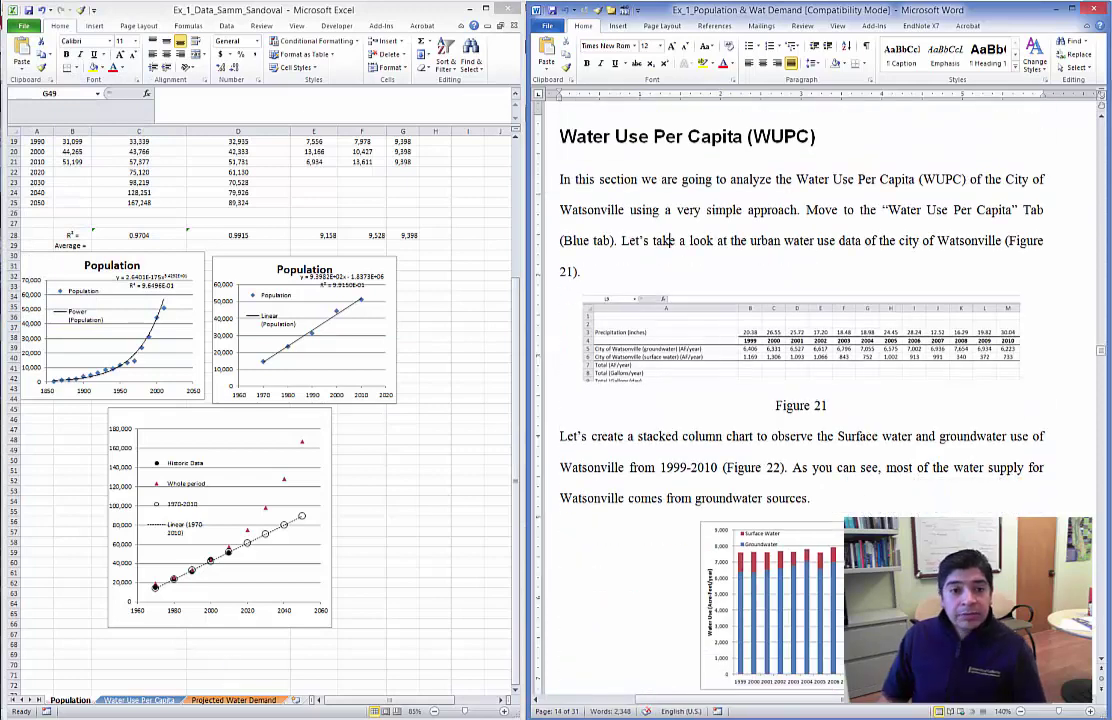
key(alt+Tab)
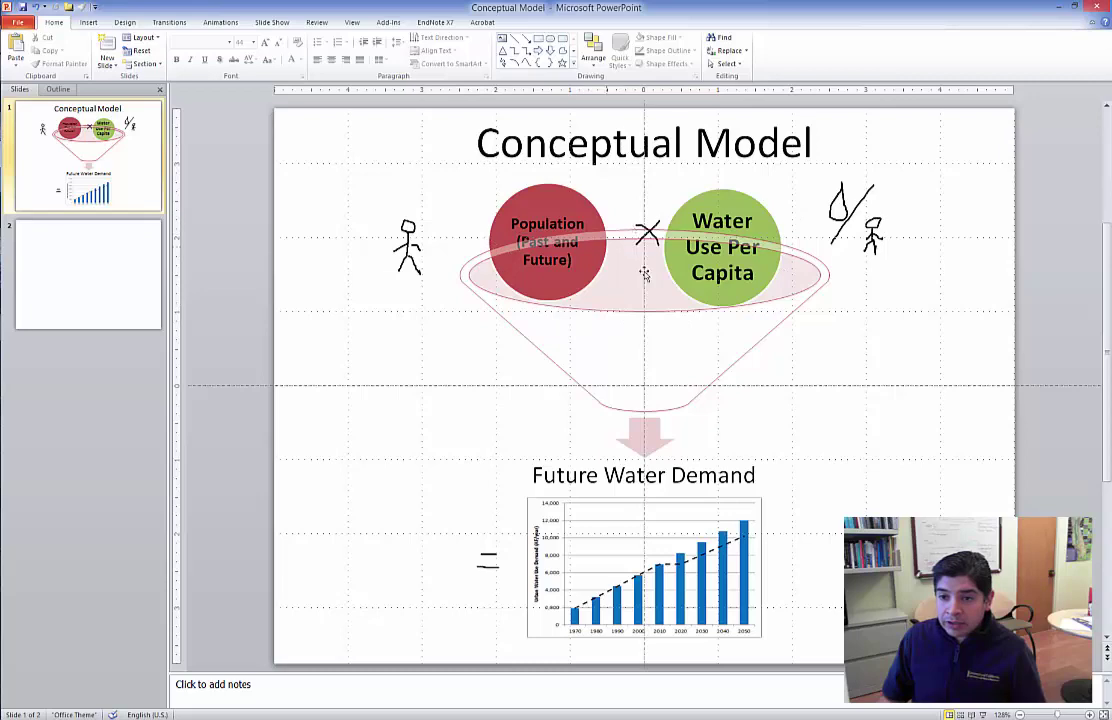
click(1056, 8)
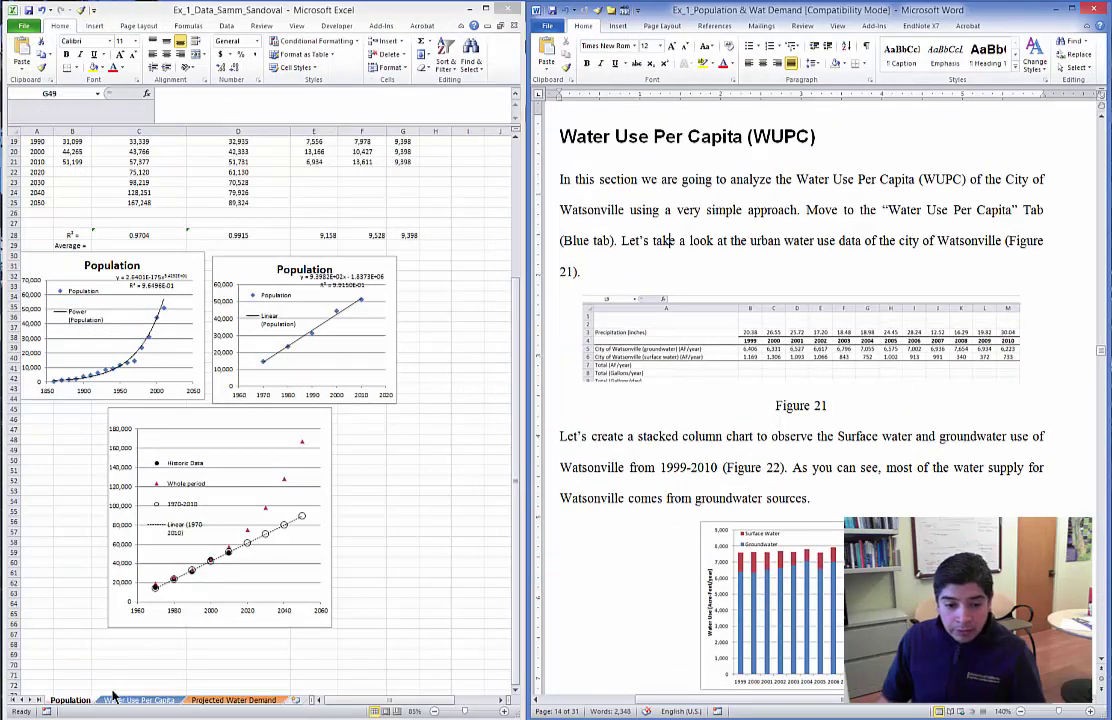
Open the Water Use Per Capita worksheet in Excel and locate the City of Watsonville groundwater row.
click(60, 703)
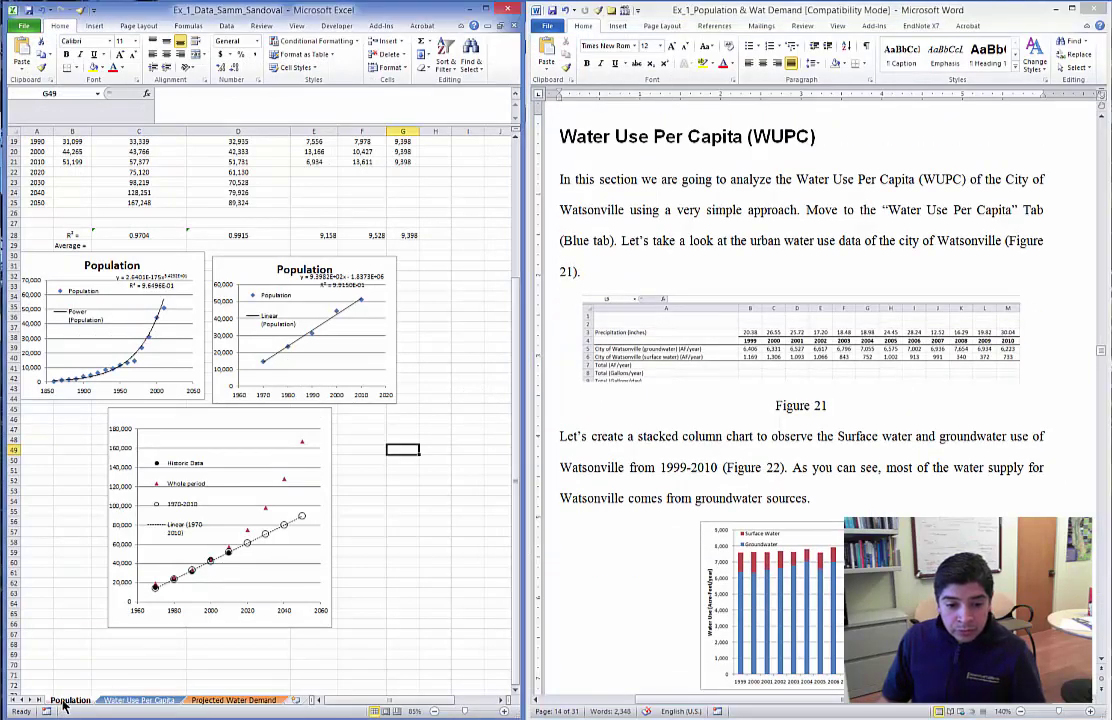
click(135, 700)
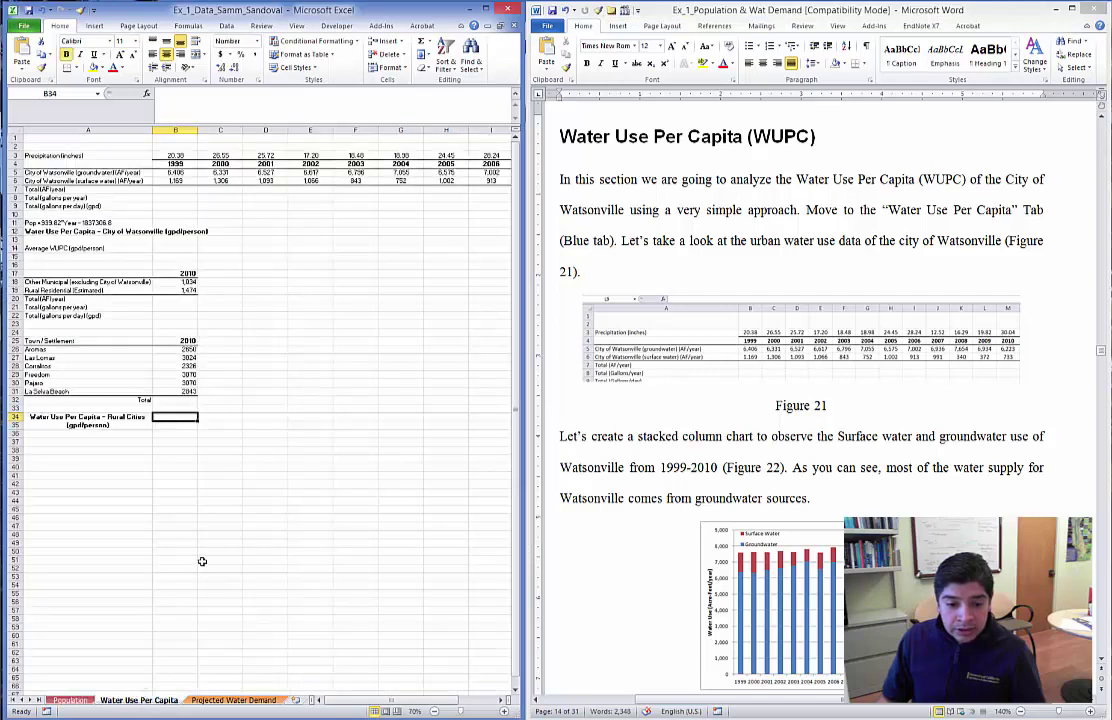
click(176, 189)
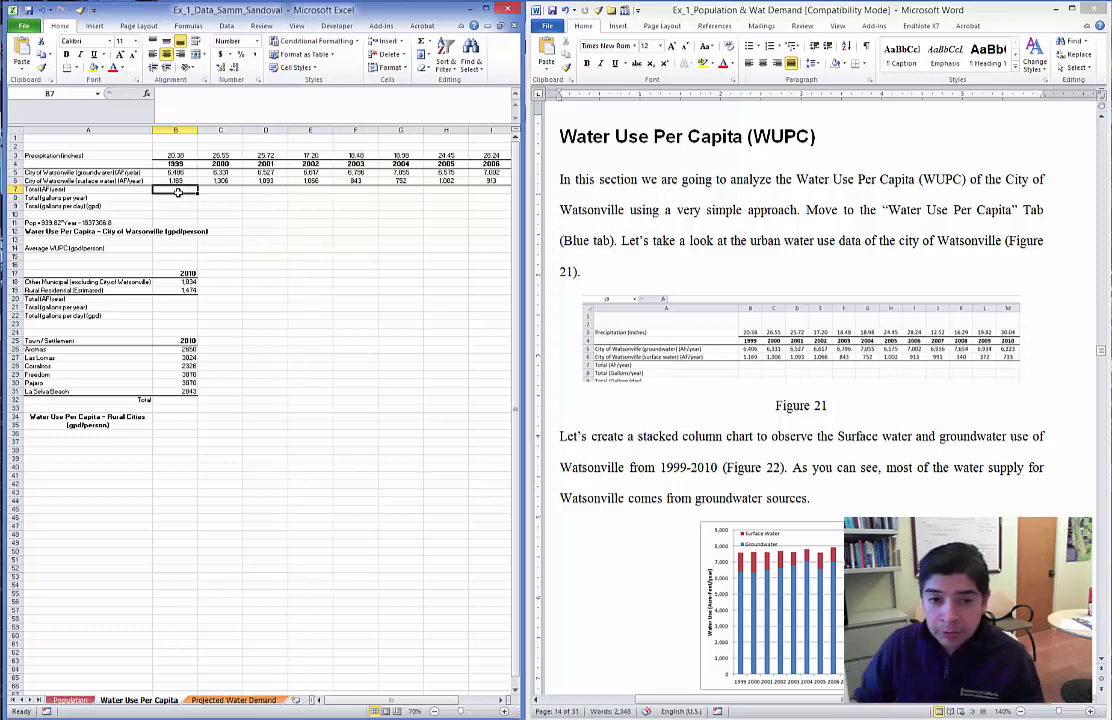
key(Up)
key(Up)
key(Left)
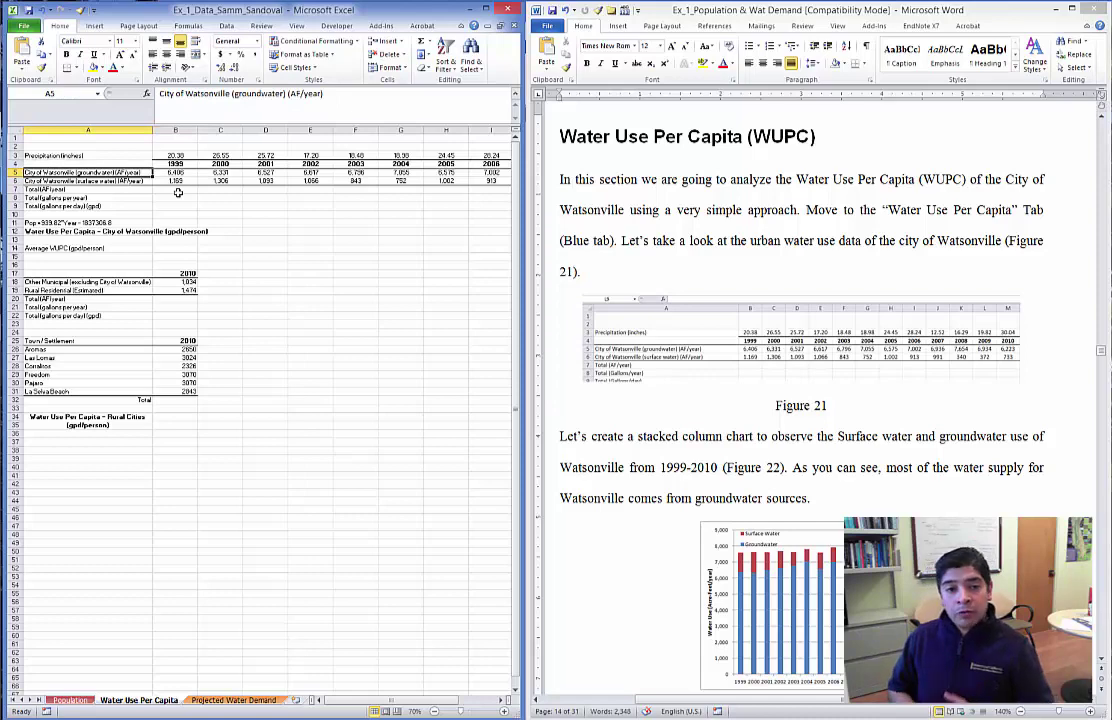
ctrl+scroll(155, 168, up, 5)
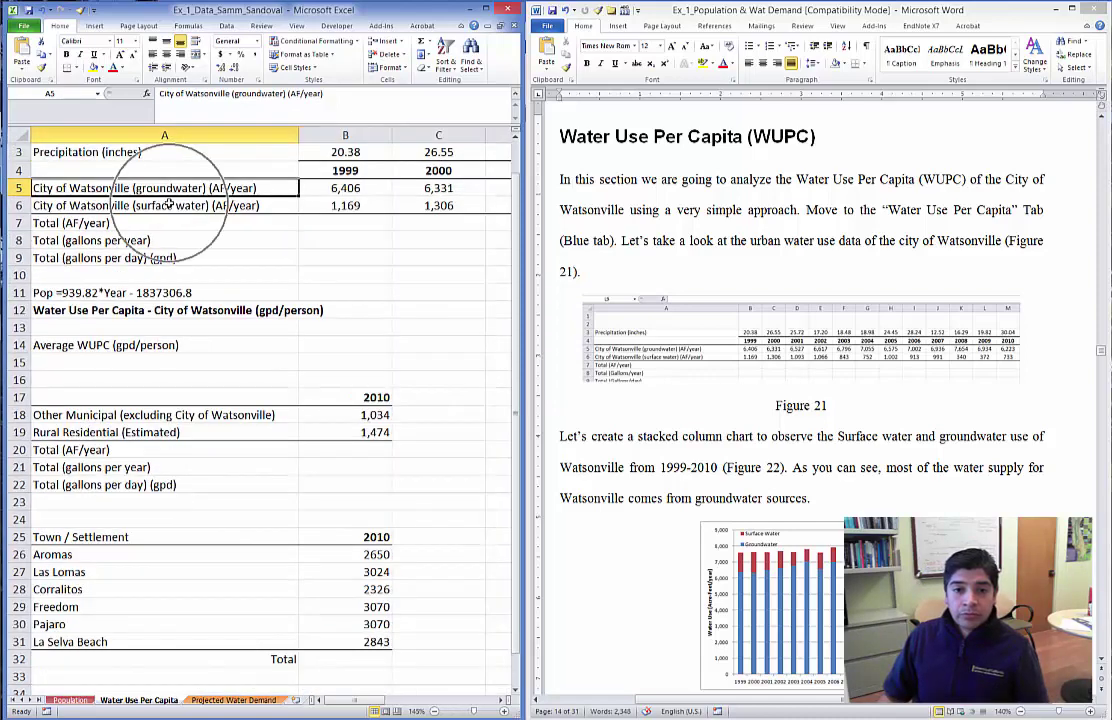
Check the labels, units and first values of the City of Watsonville groundwater and surface water rows.
click(161, 241)
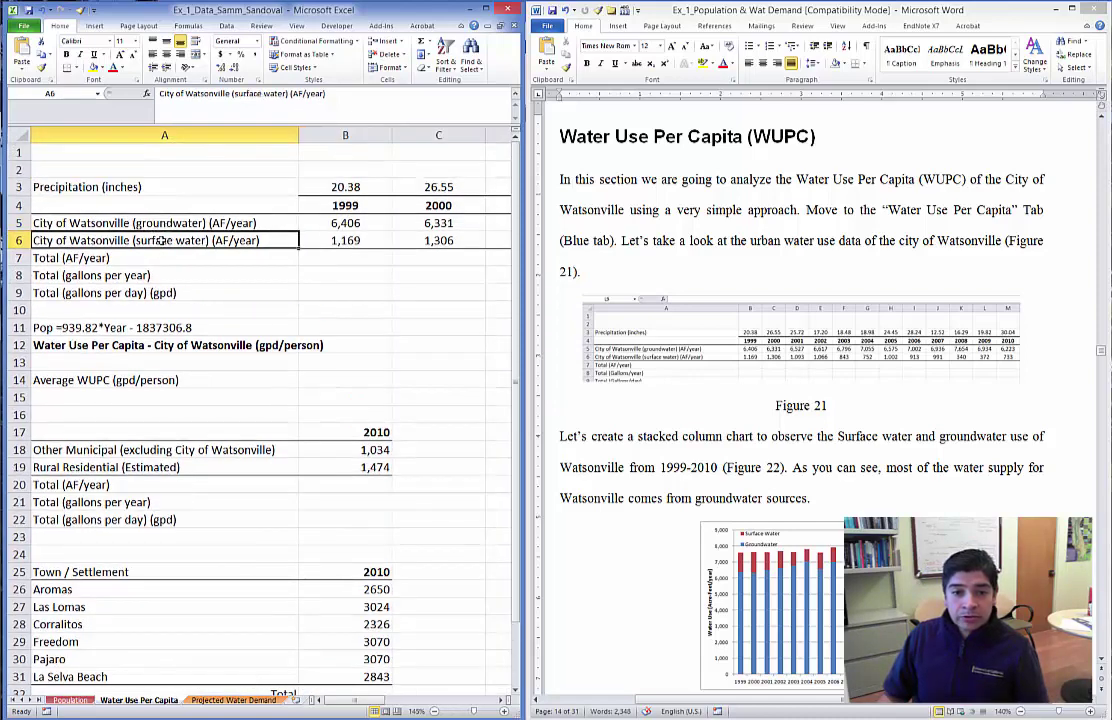
key(Up)
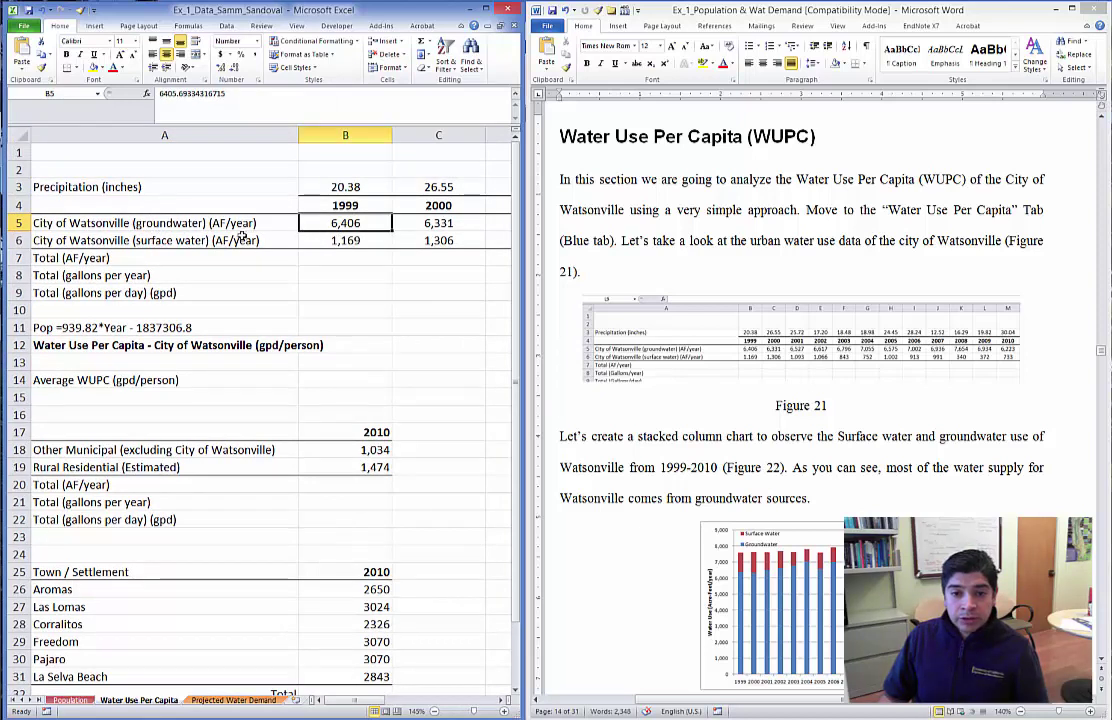
click(240, 241)
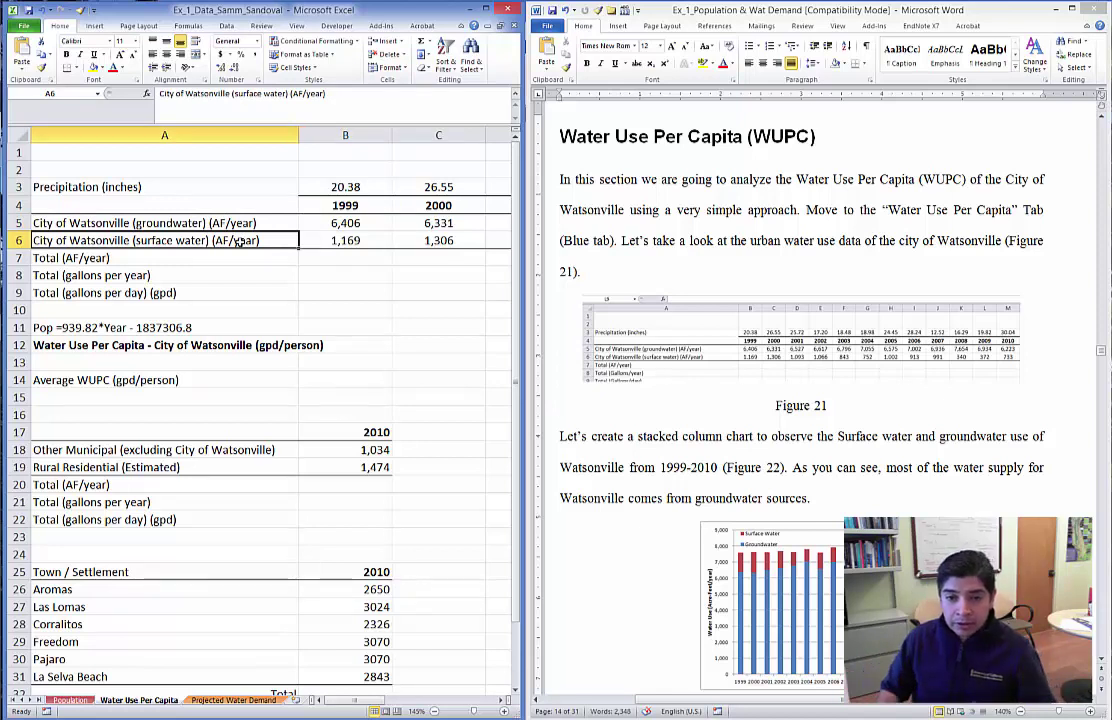
key(Up)
key(Right)
key(Right)
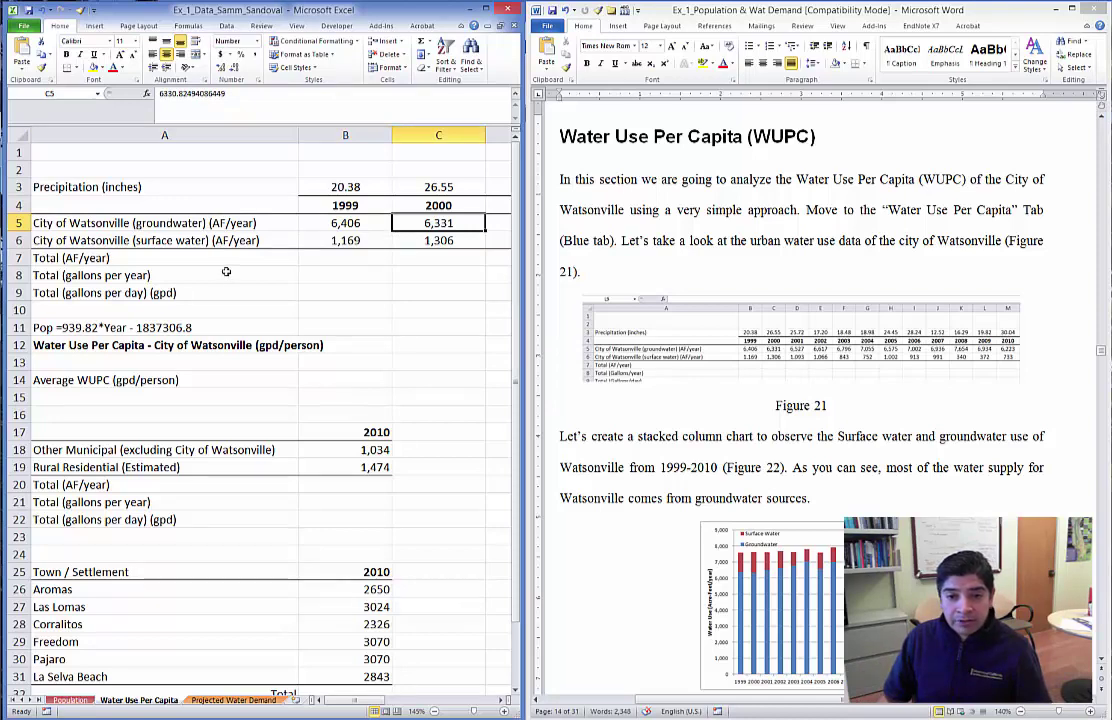
scroll(226, 271, down, 3)
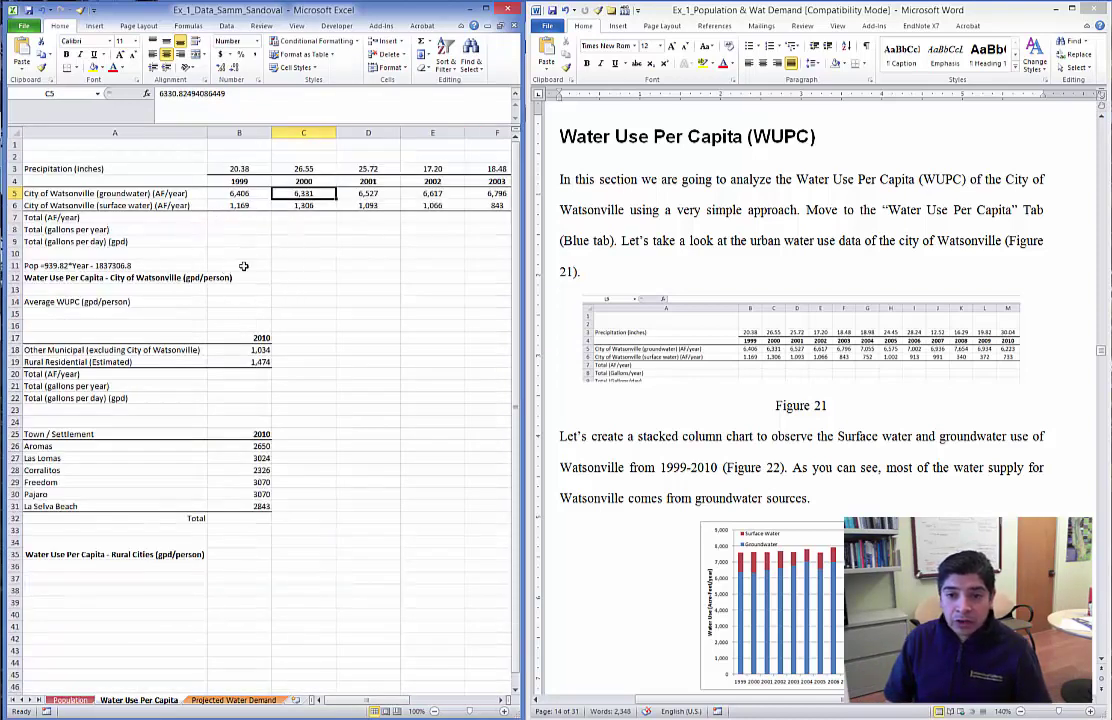
Examine Watsonville's yearly groundwater and surface water use from 1999 to 2010.
key(ctrl+Right)
key(Left)
key(Left)
key(Left)
key(Left)
key(Left)
key(Left)
key(Left)
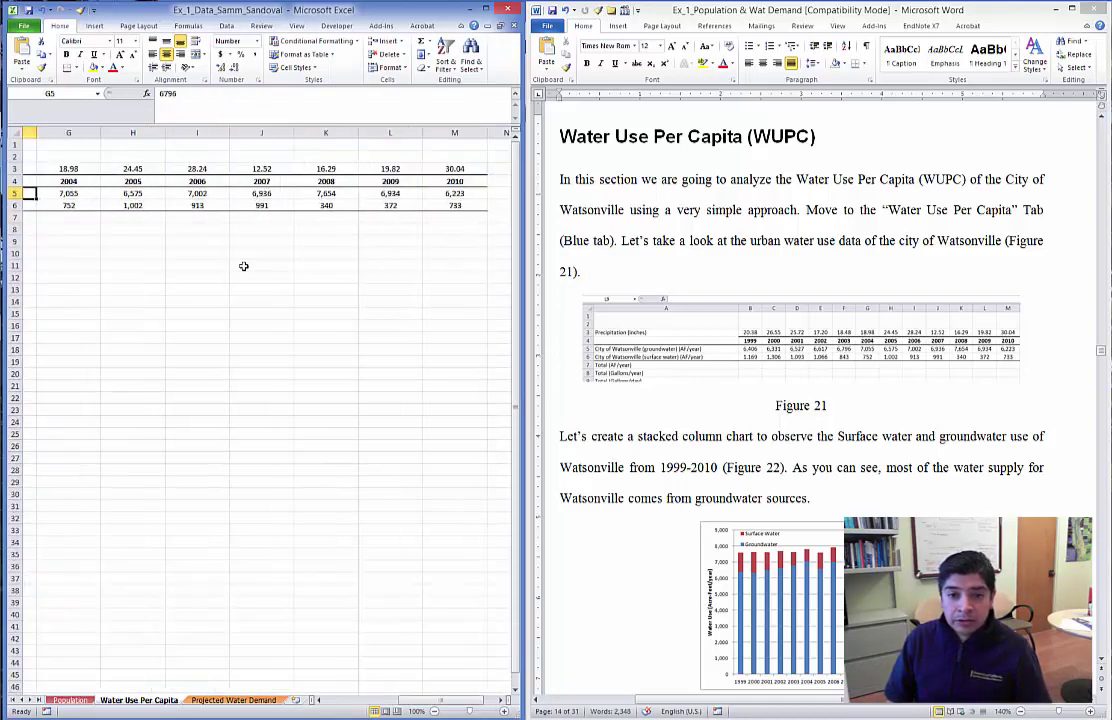
key(Left)
key(Left)
key(Left)
key(Left)
key(Left)
key(Left)
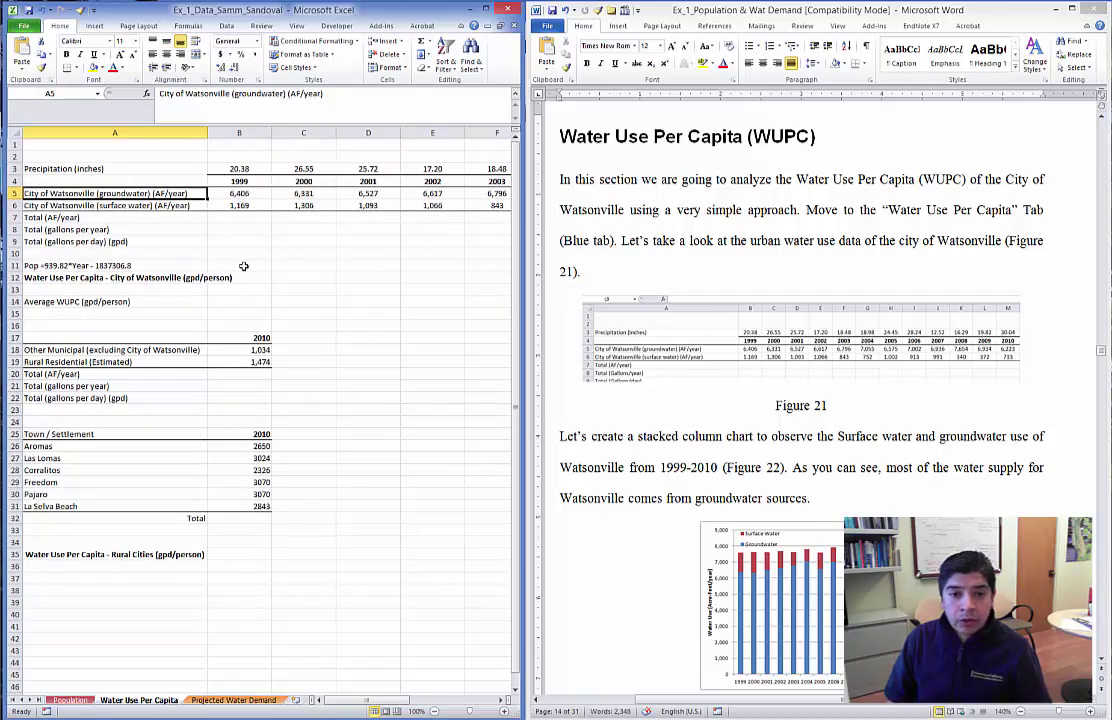
key(Right)
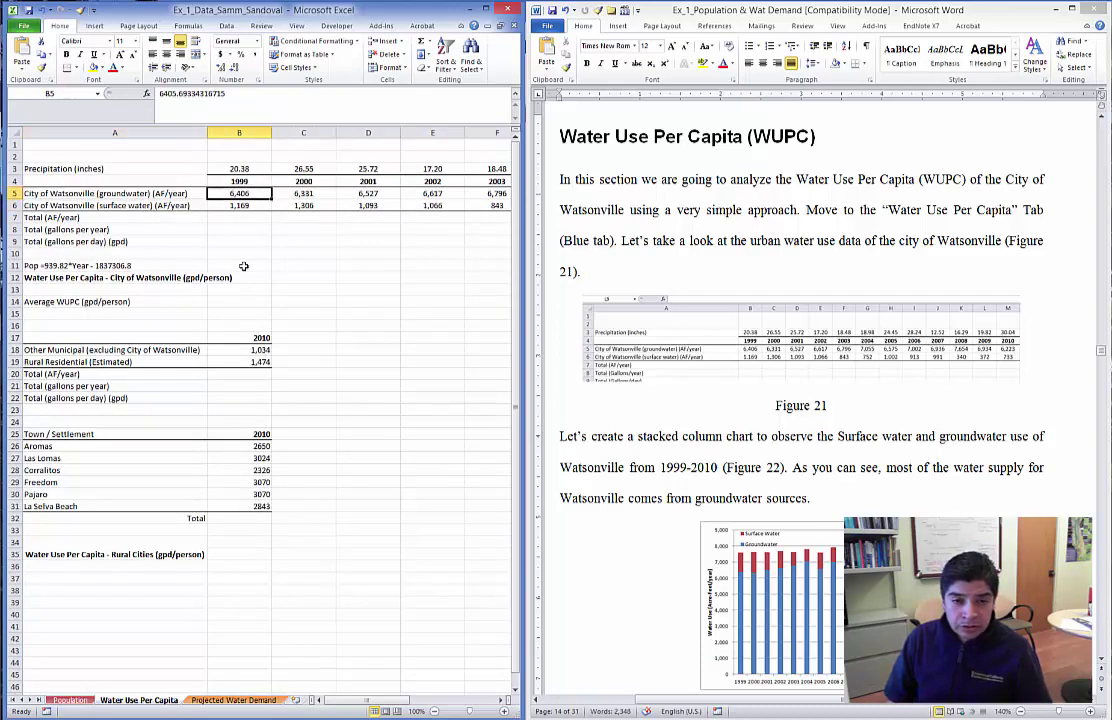
key(Left)
key(Down)
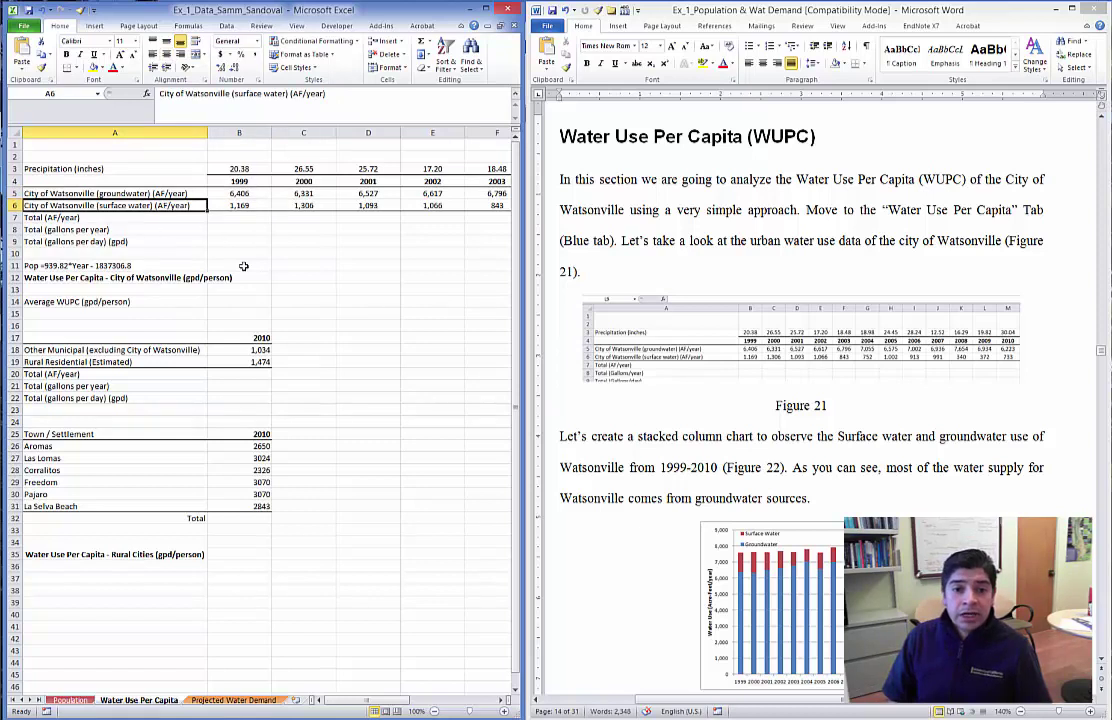
click(110, 193)
key(shift+Down)
key(Right)
key(Right)
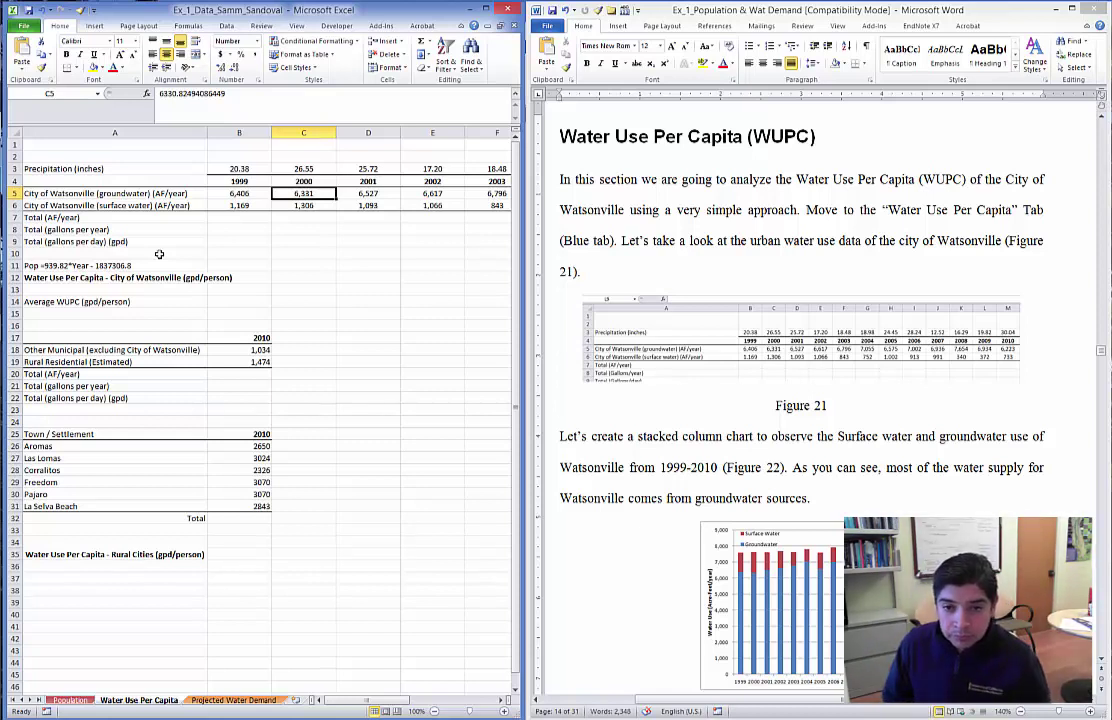
key(Left)
key(Down)
key(Down)
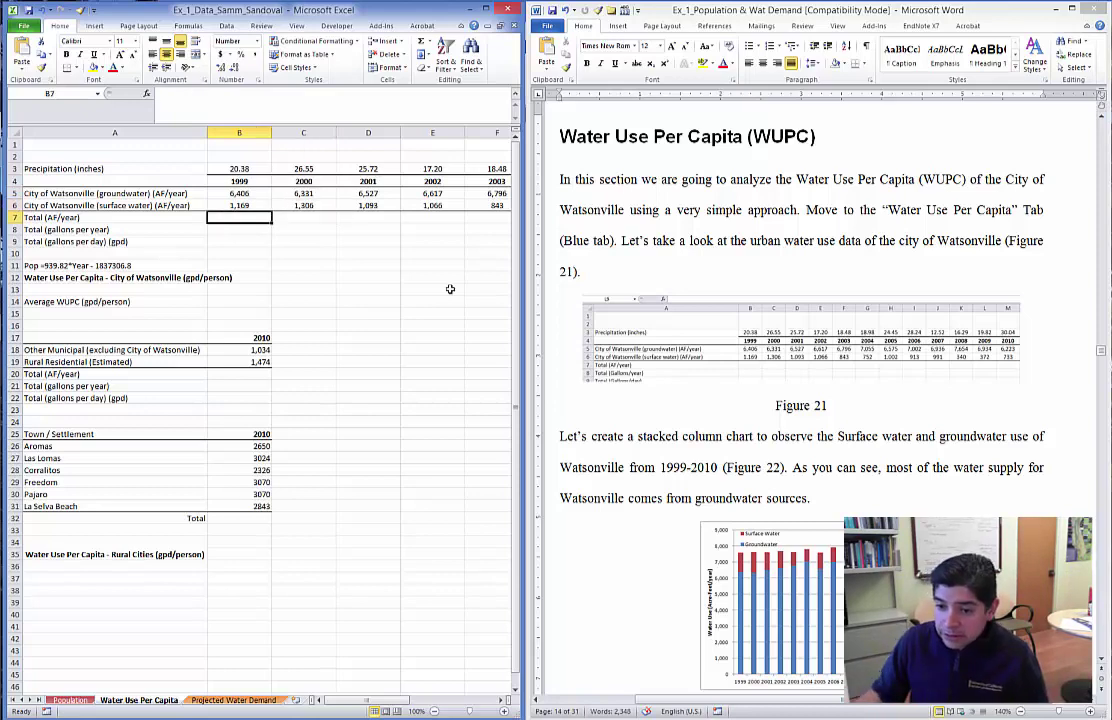
Consult the Figure 22 chart instructions in Word, and select the 1999-2010 groundwater and surface water values in Excel, without the year row.
scroll(758, 413, down, 4)
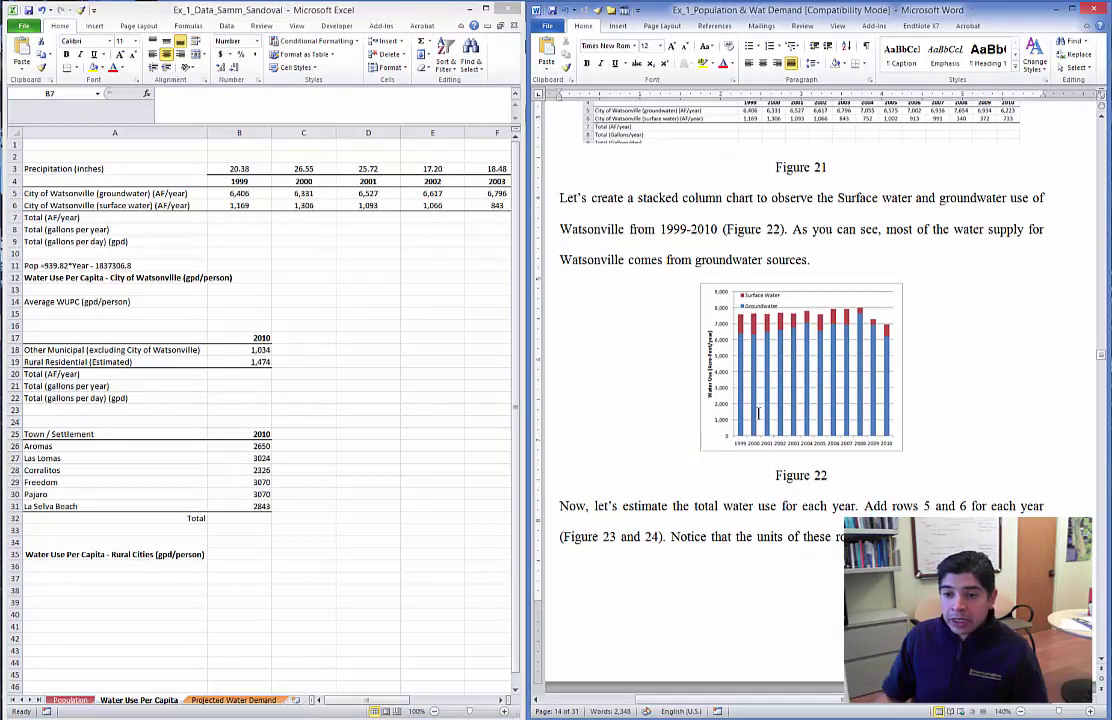
click(240, 186)
click(239, 183)
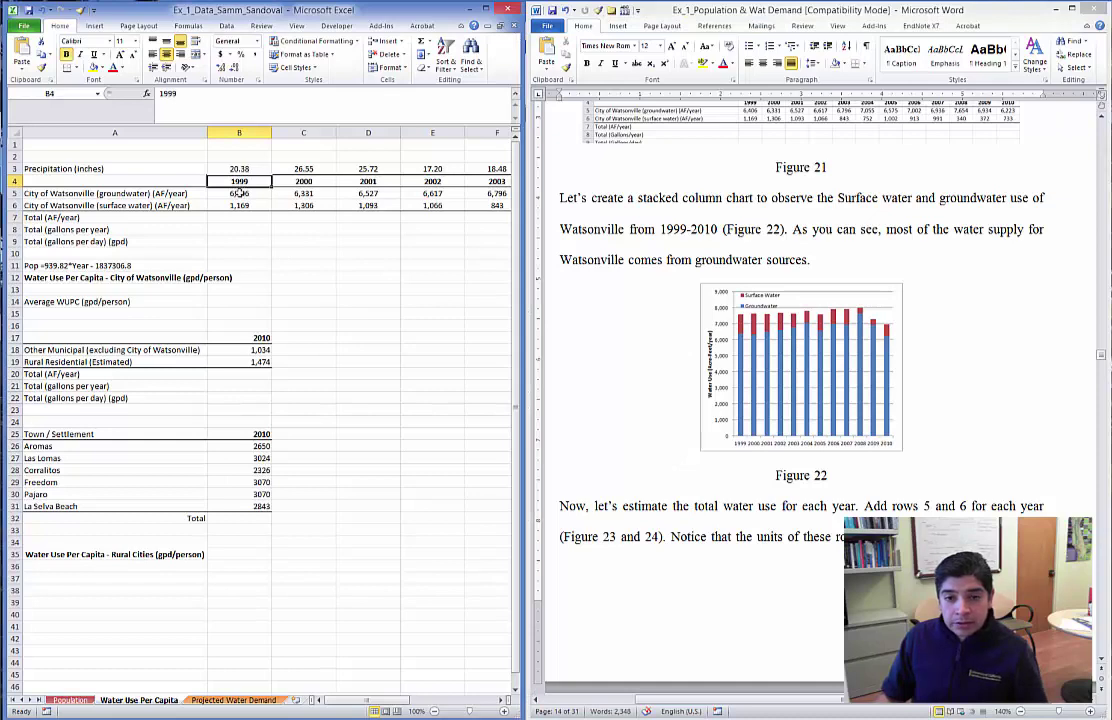
scroll(239, 193, down, 2)
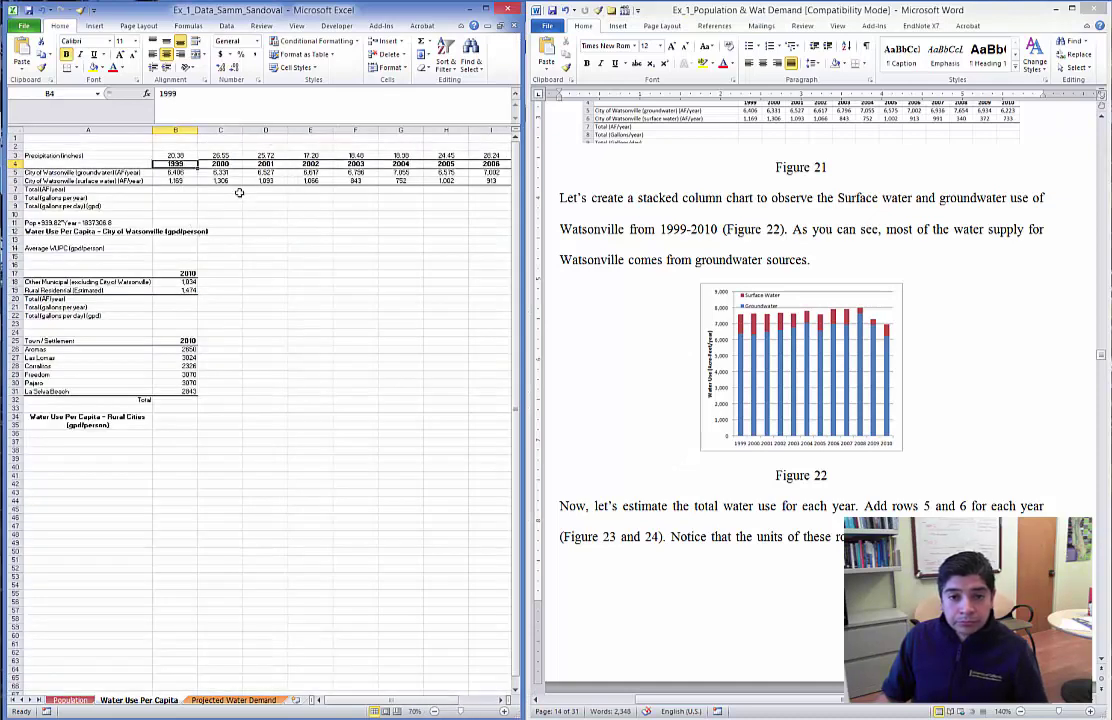
drag(180, 174, 178, 187)
key(ctrl+shift+Right)
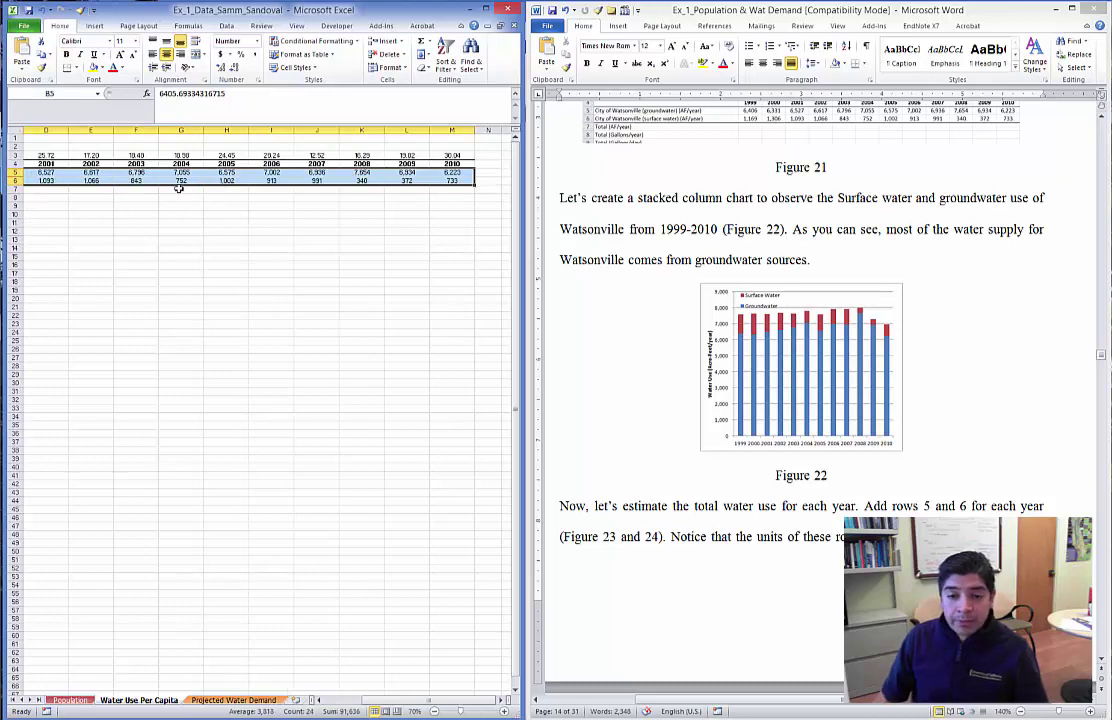
drag(422, 705, 372, 706)
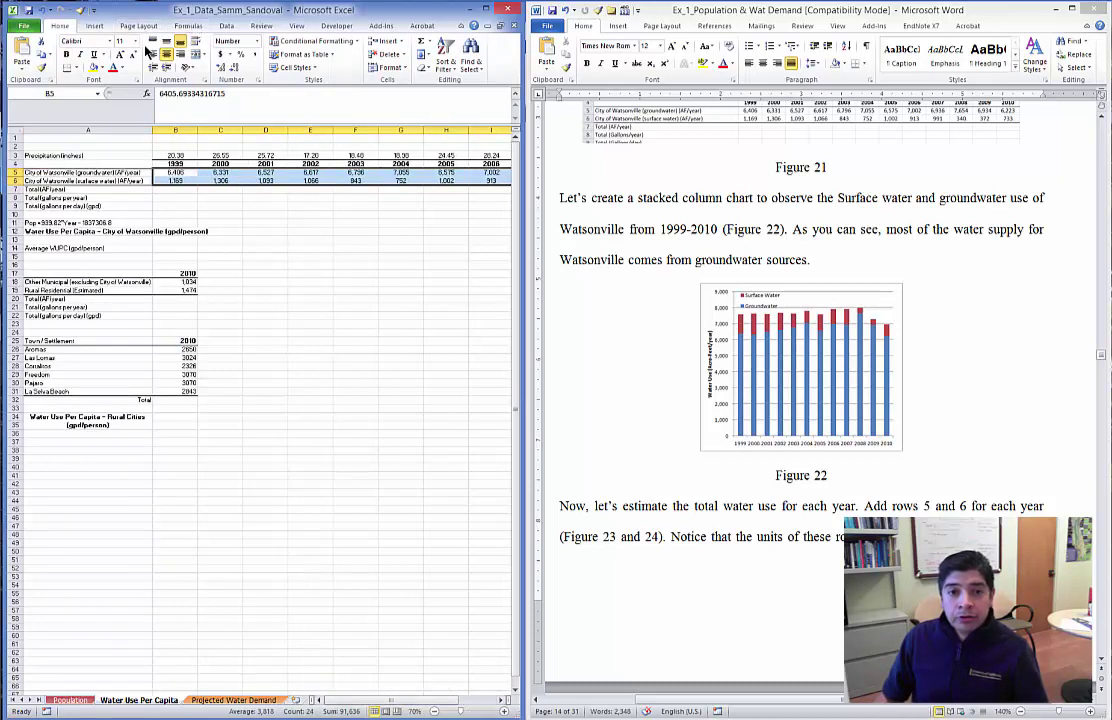
click(96, 27)
click(198, 52)
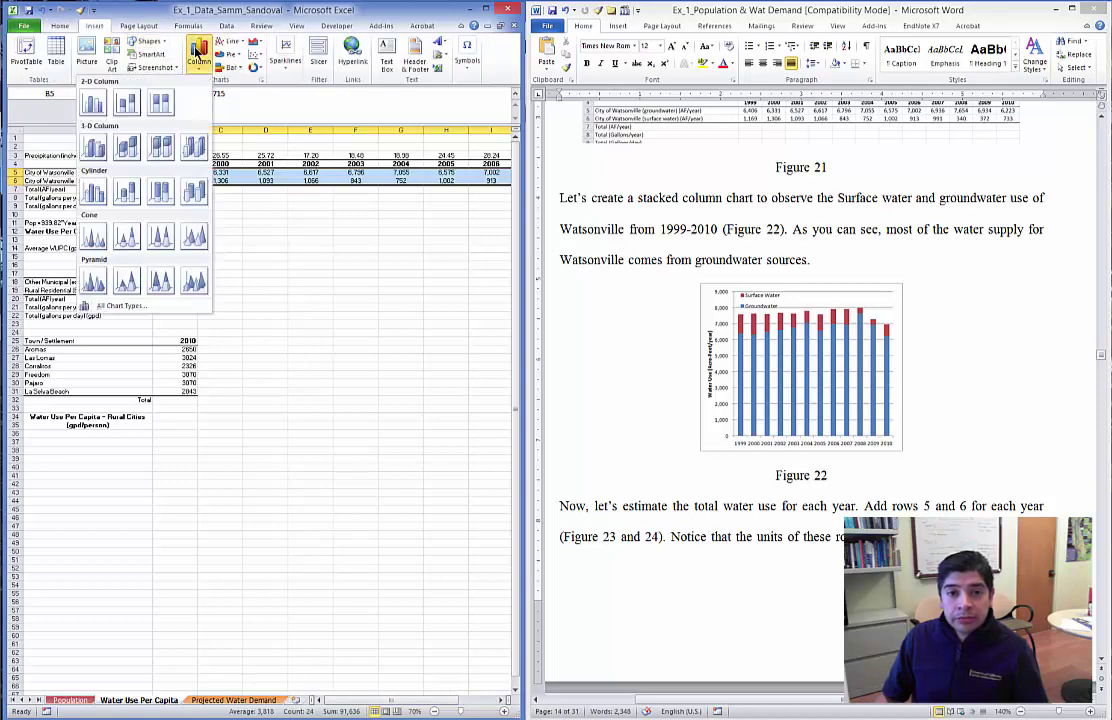
click(100, 108)
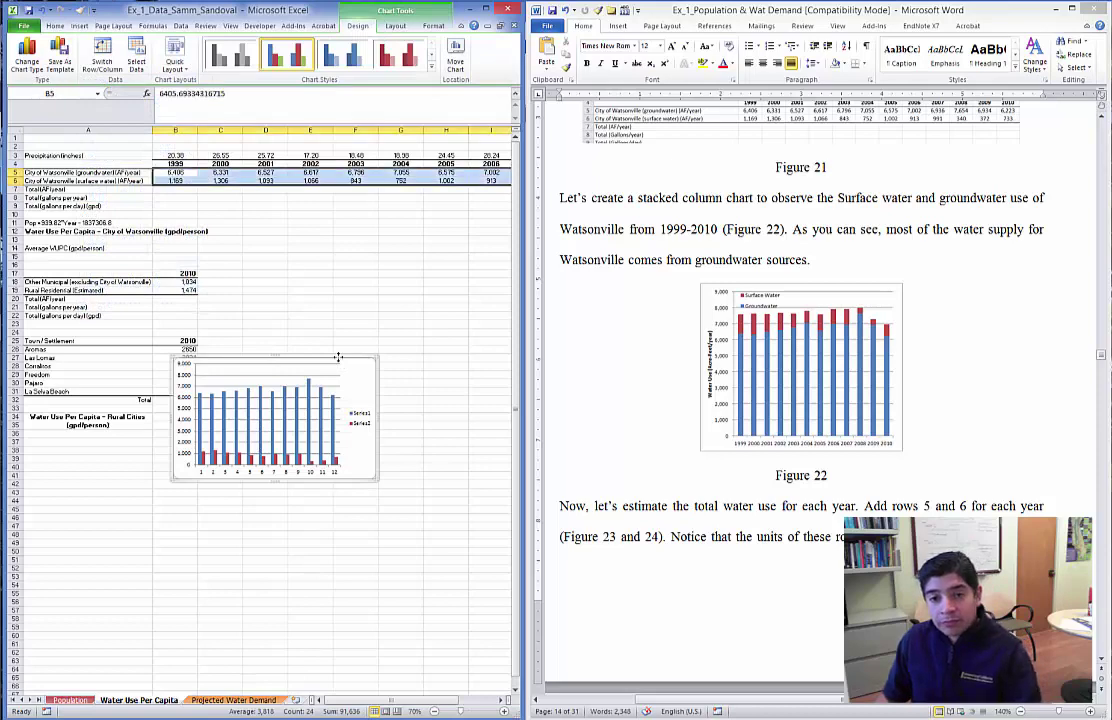
key(Delete)
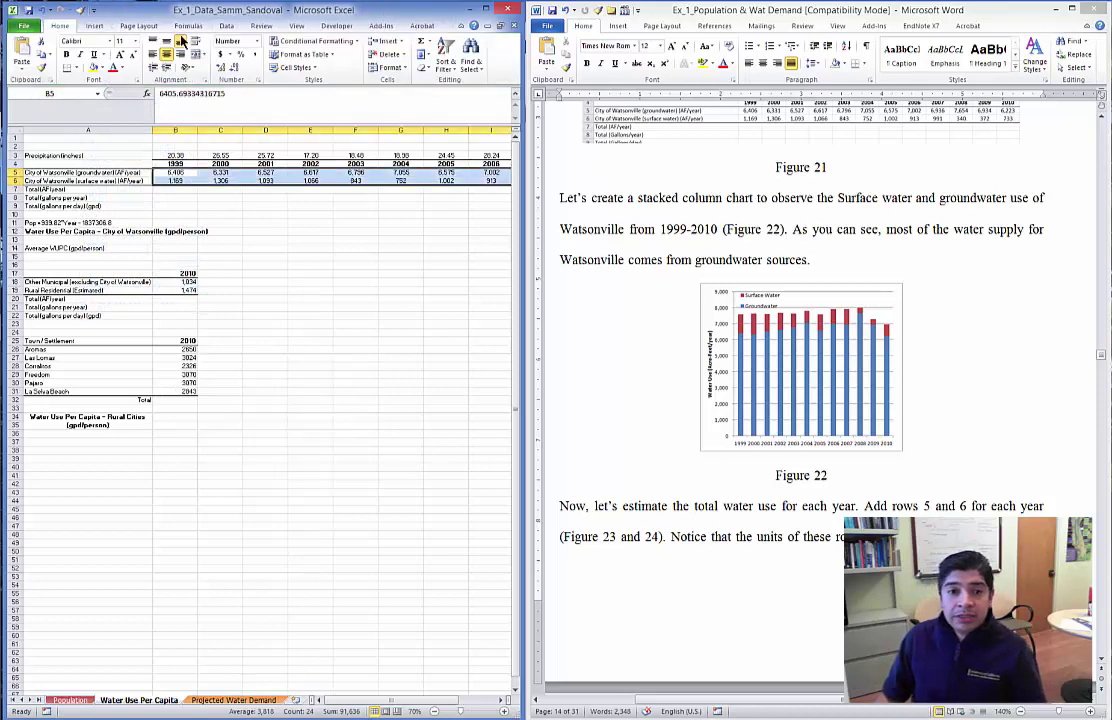
Insert a 2-D stacked column chart of the selected water use values, then place and enlarge it below the Water Use Per Capita - Rural Cities label.
click(96, 27)
click(201, 64)
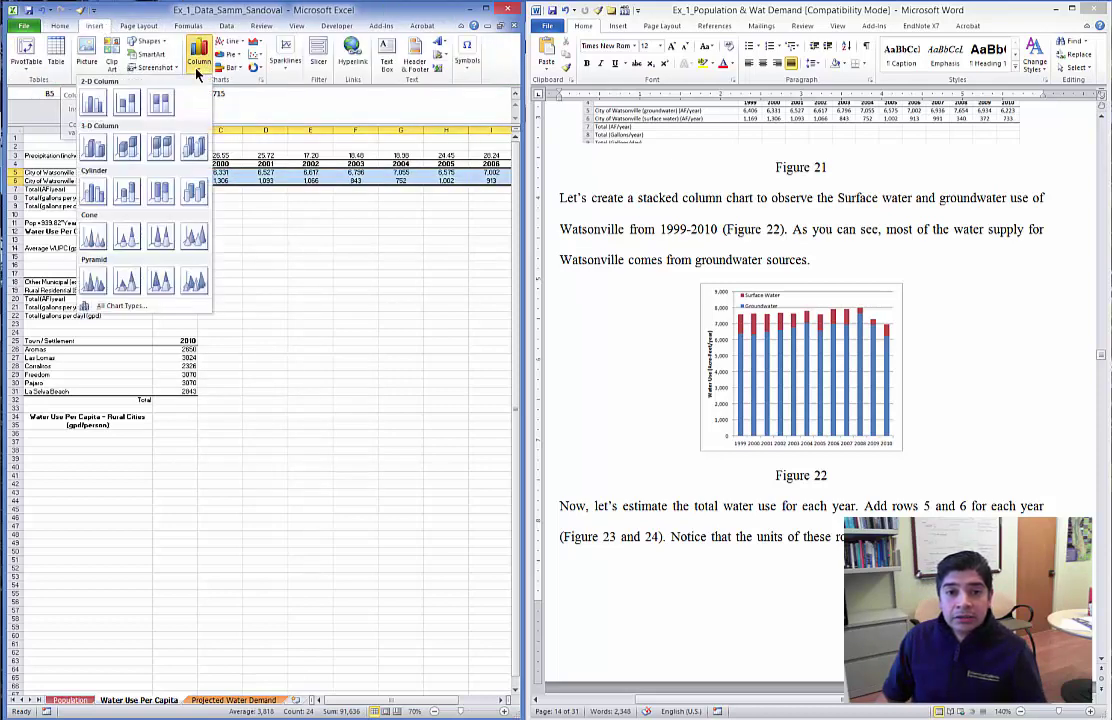
click(125, 110)
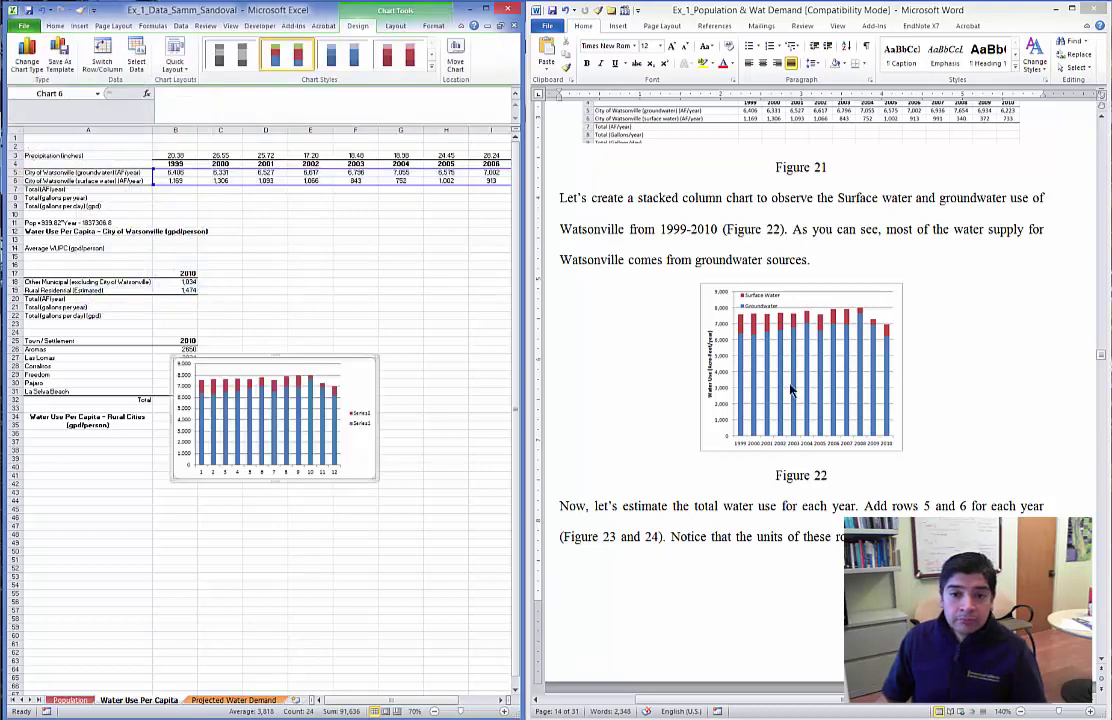
drag(254, 357, 116, 440)
drag(238, 561, 281, 617)
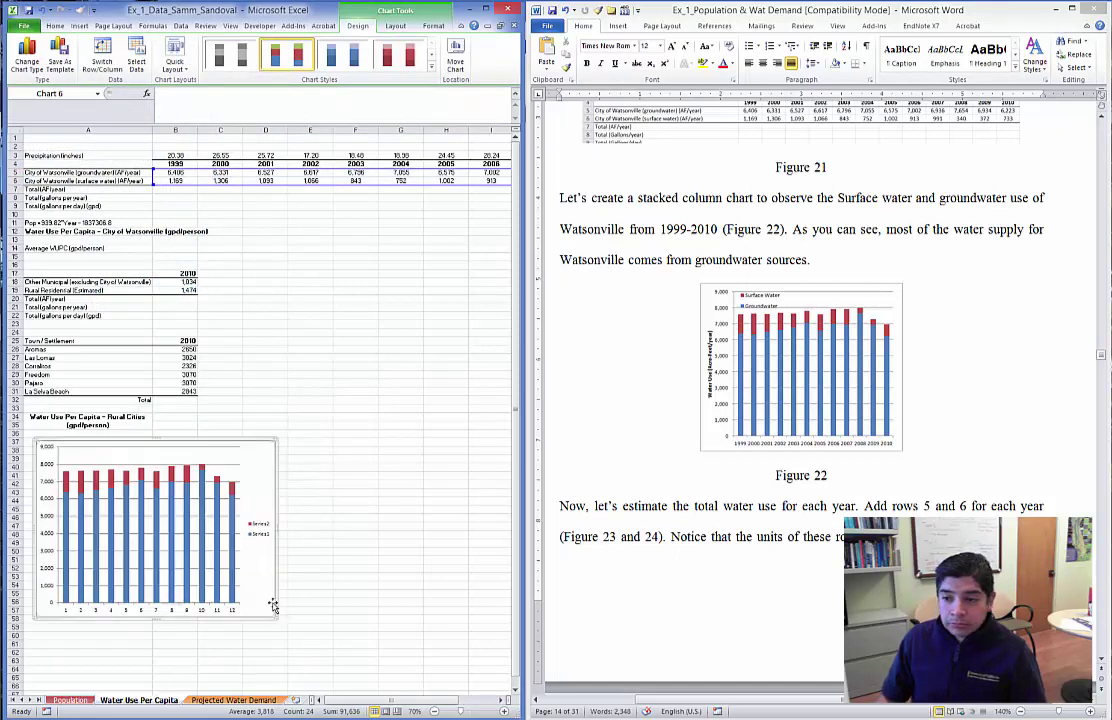
Move the chart's legend into the upper-left corner of the plot area.
click(264, 524)
drag(220, 525, 198, 520)
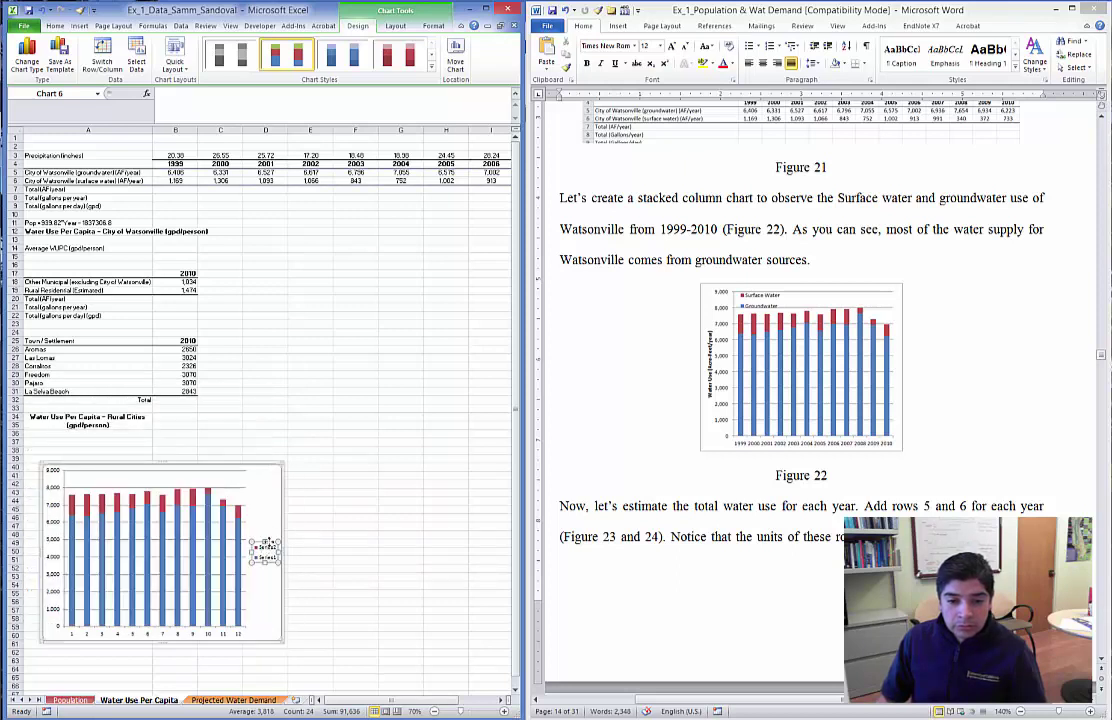
drag(94, 476, 95, 477)
Widen the chart's plot area toward the right edge of the chart and lower its top edge.
click(228, 489)
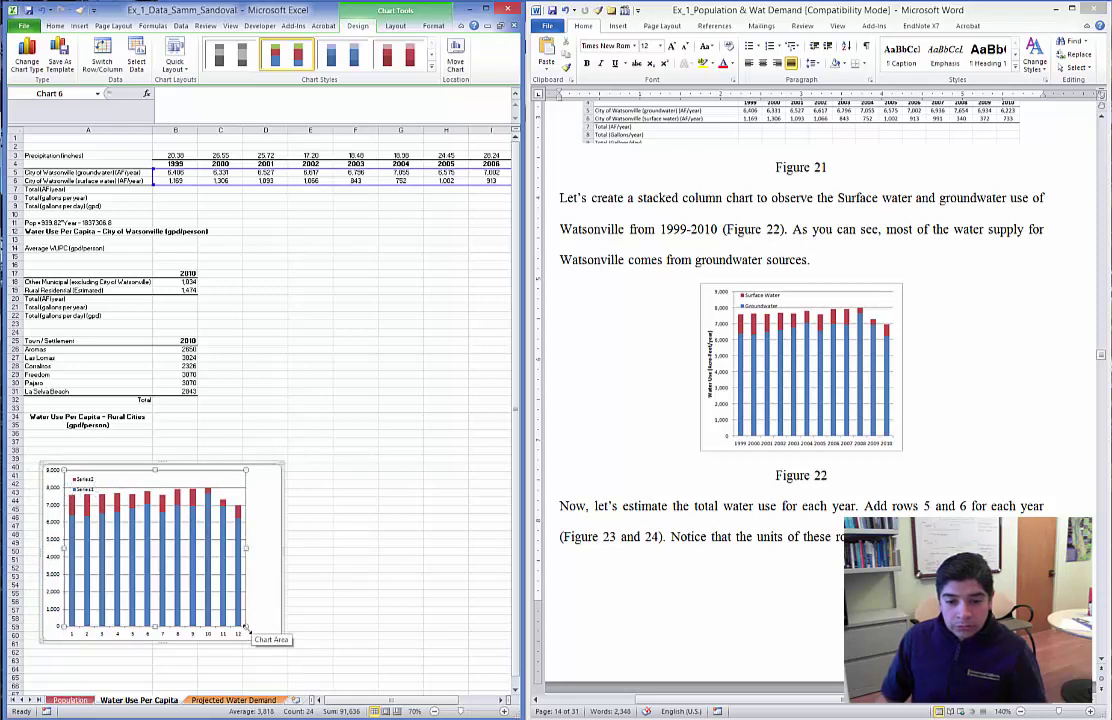
drag(245, 548, 272, 548)
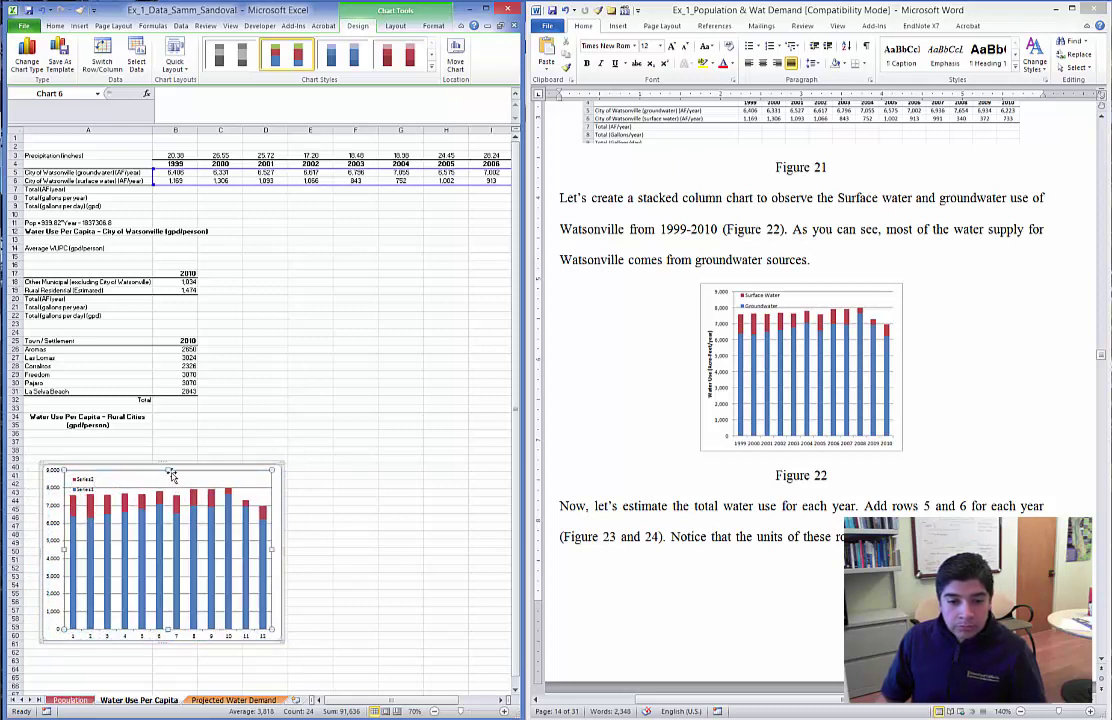
mouse_move(166, 470)
mouse_down()
mouse_move(145, 411)
mouse_move(110, 425)
mouse_move(148, 462)
mouse_up()
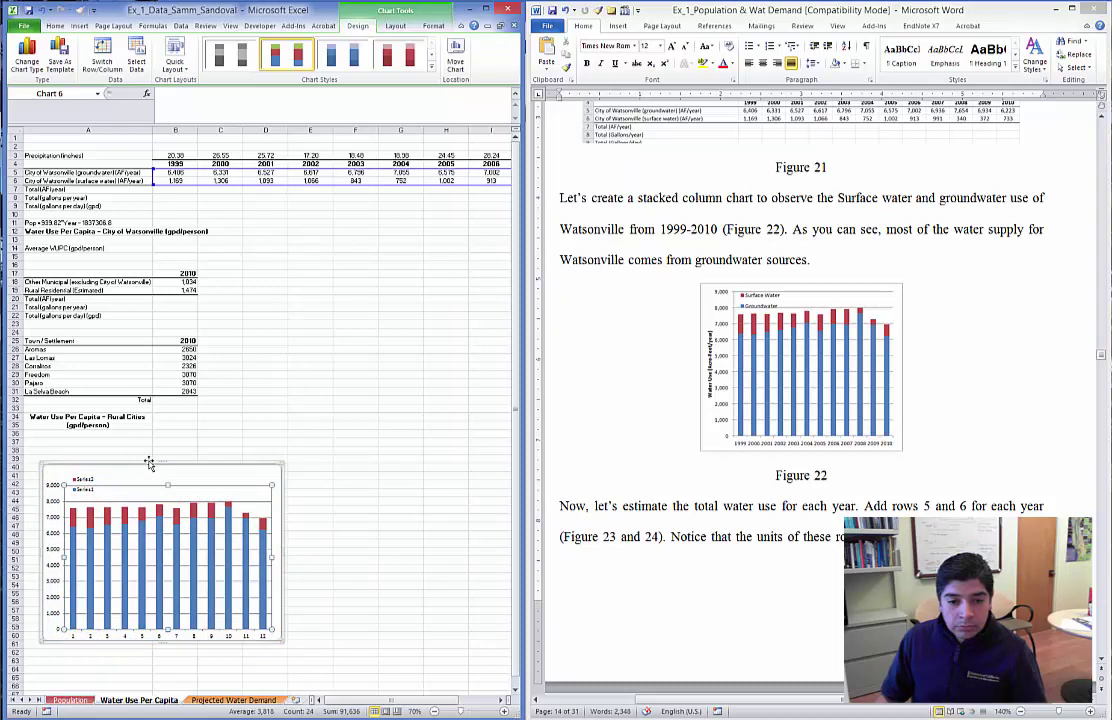
Use the years 1999 to 2010 in row 4 (B4:M4) as the chart's horizontal axis labels.
click(146, 461)
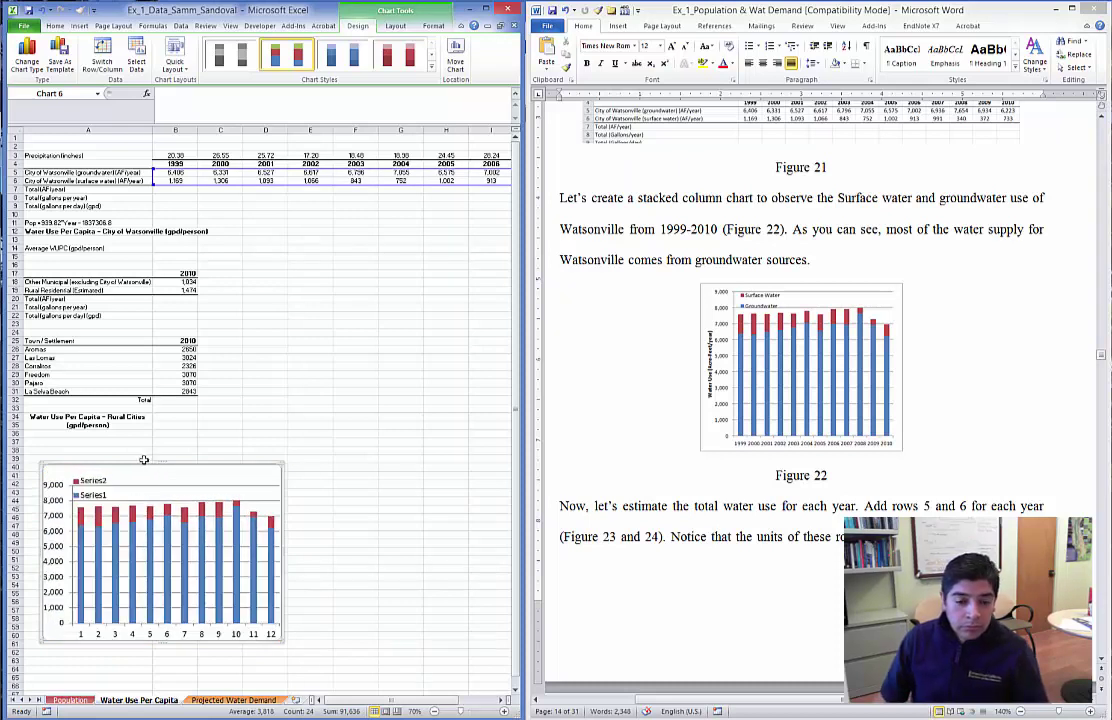
click(154, 610)
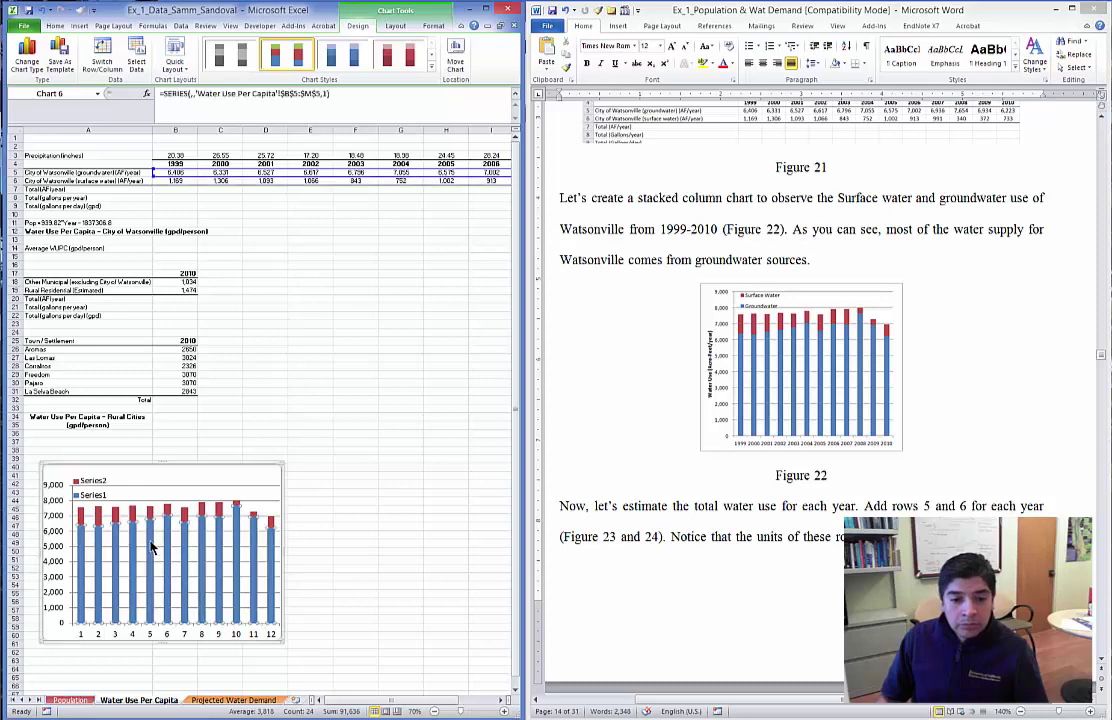
right_click(152, 493)
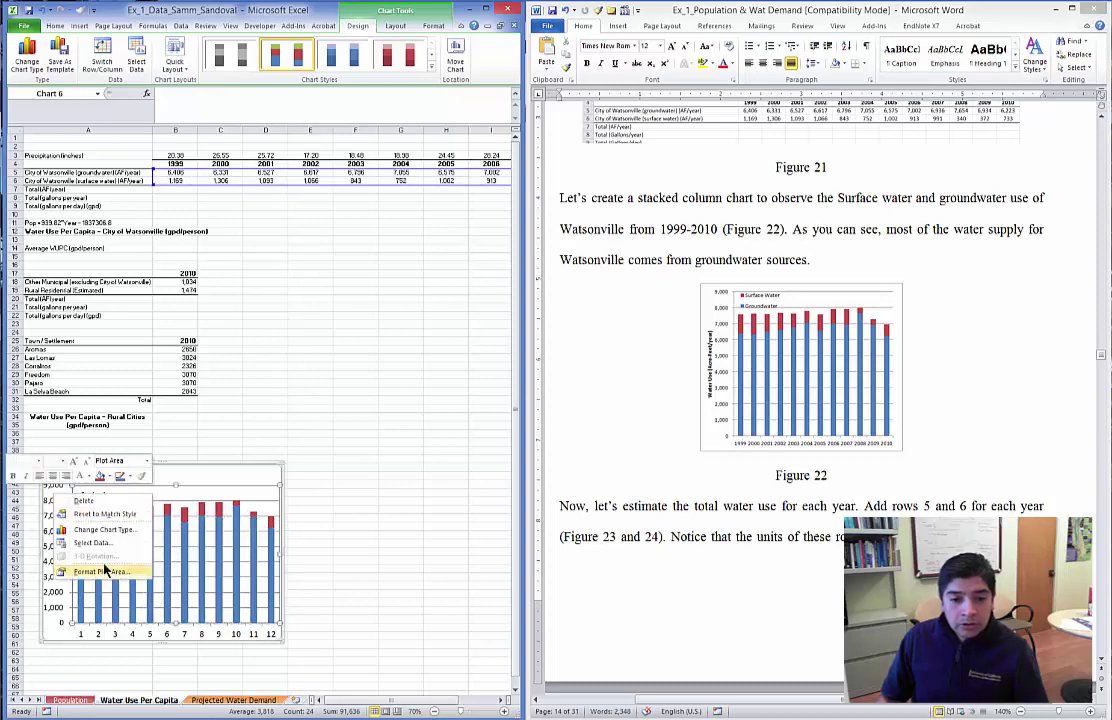
click(103, 546)
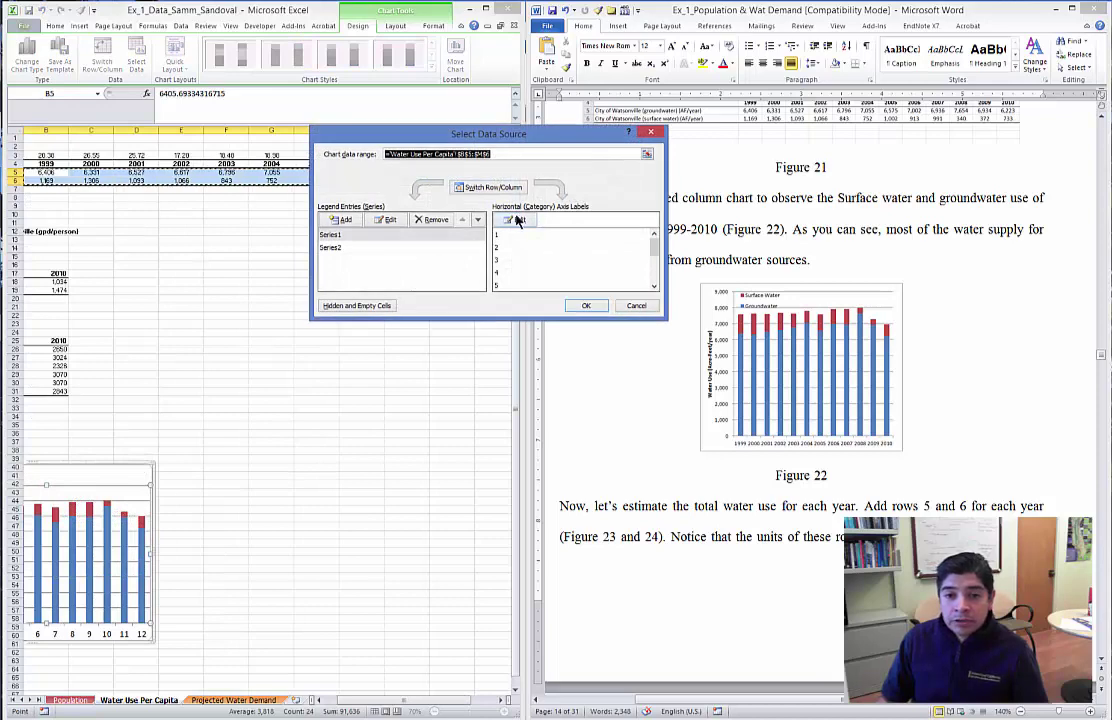
click(517, 221)
click(60, 155)
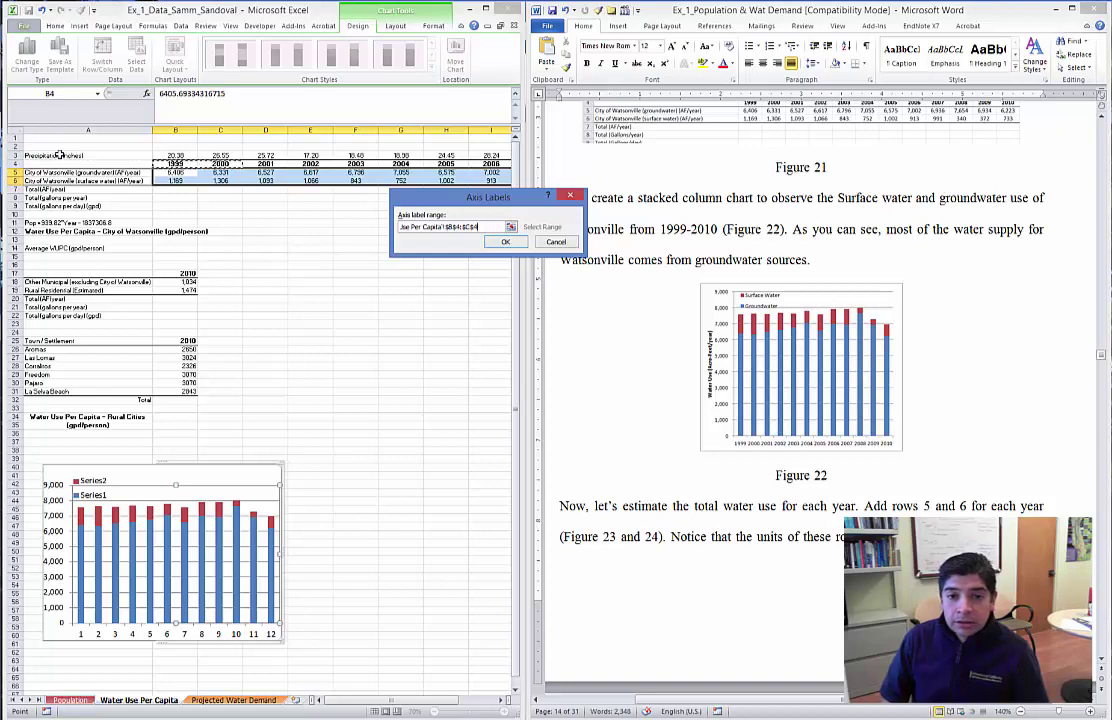
drag(175, 163, 478, 164)
key(Return)
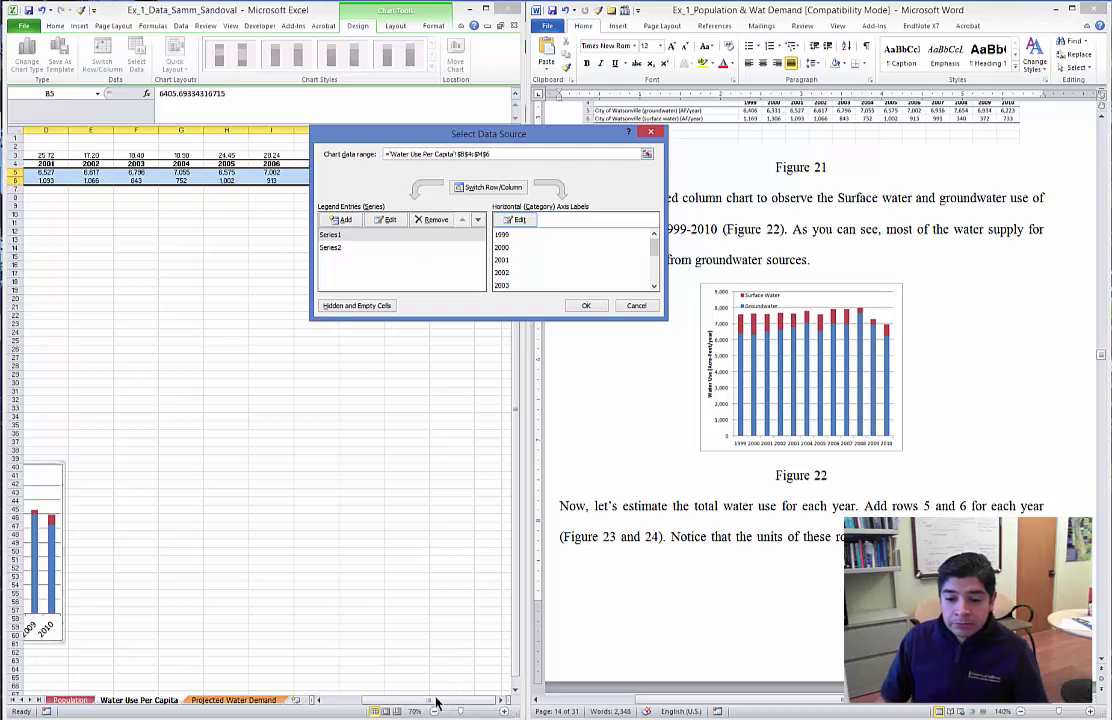
Link the first chart series' name to the City of Watsonville (groundwater) label in cell A5.
click(337, 237)
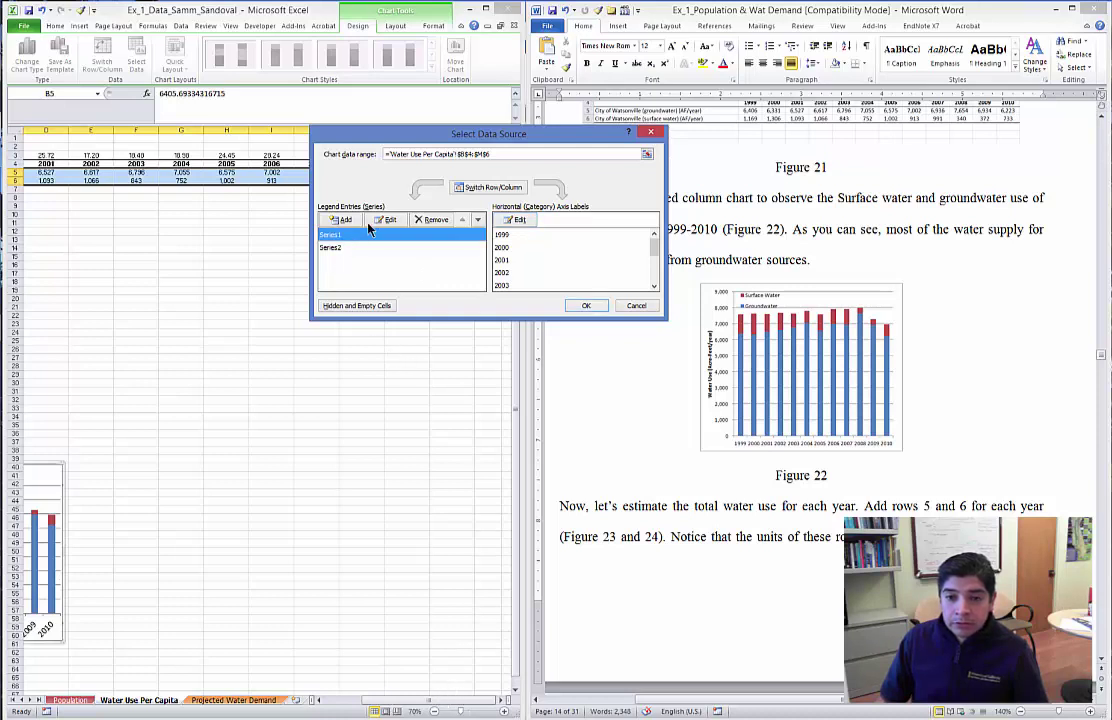
click(385, 219)
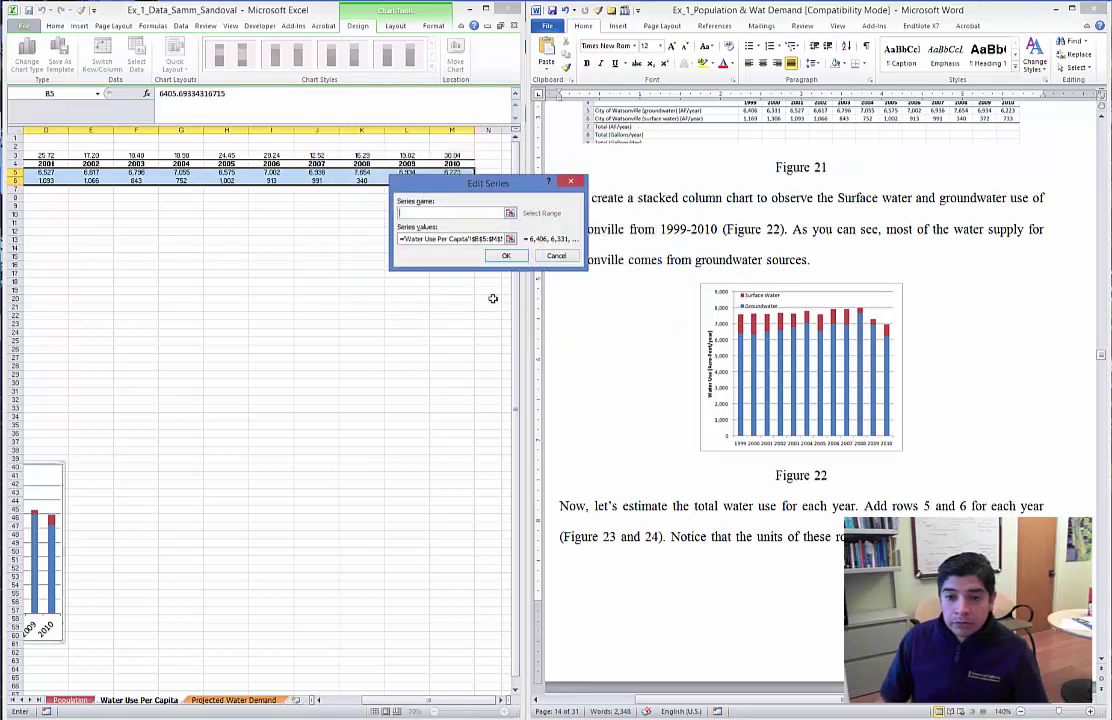
click(510, 213)
click(350, 188)
key(Home)
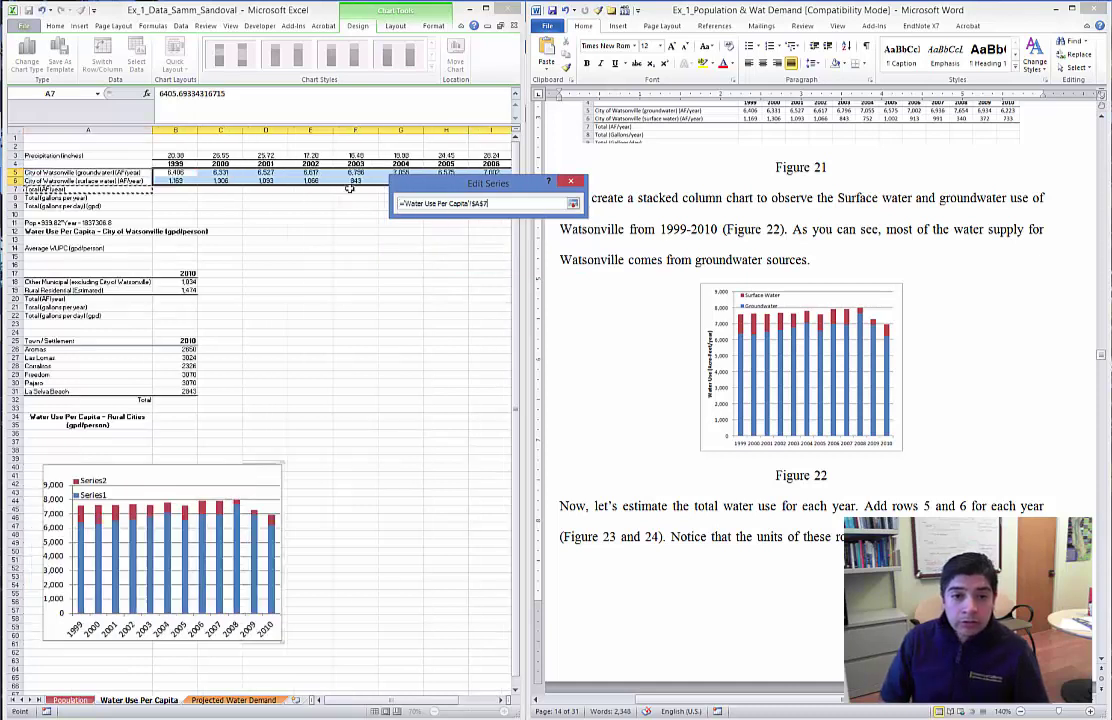
key(Up)
key(Up)
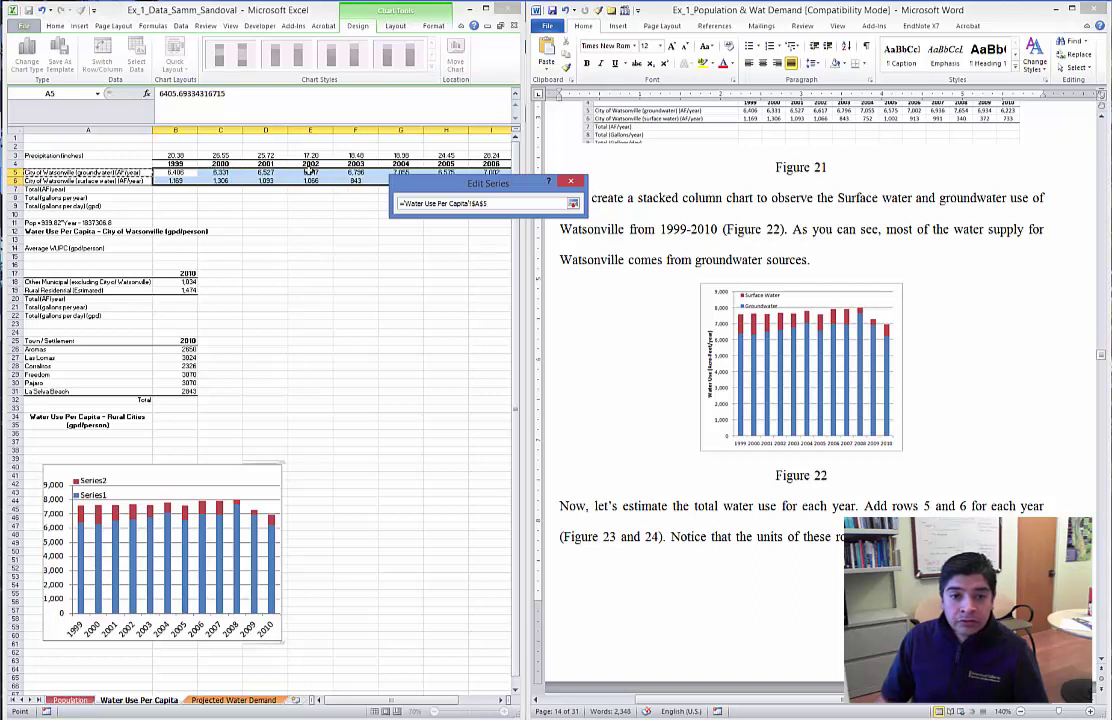
click(572, 204)
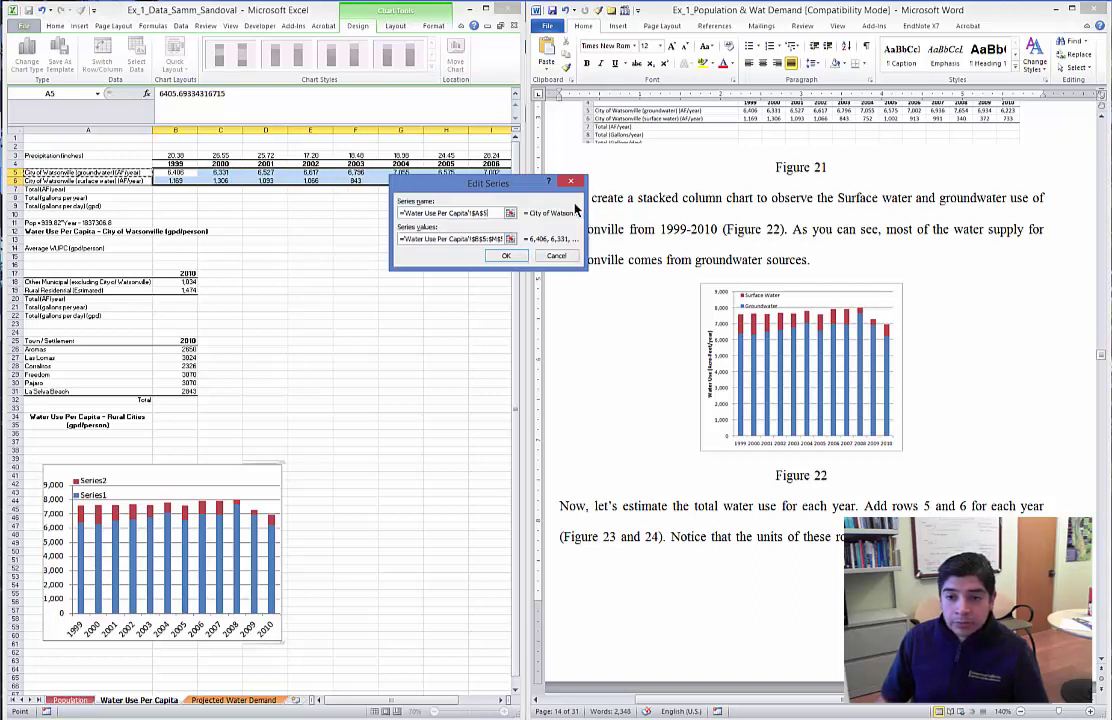
click(505, 256)
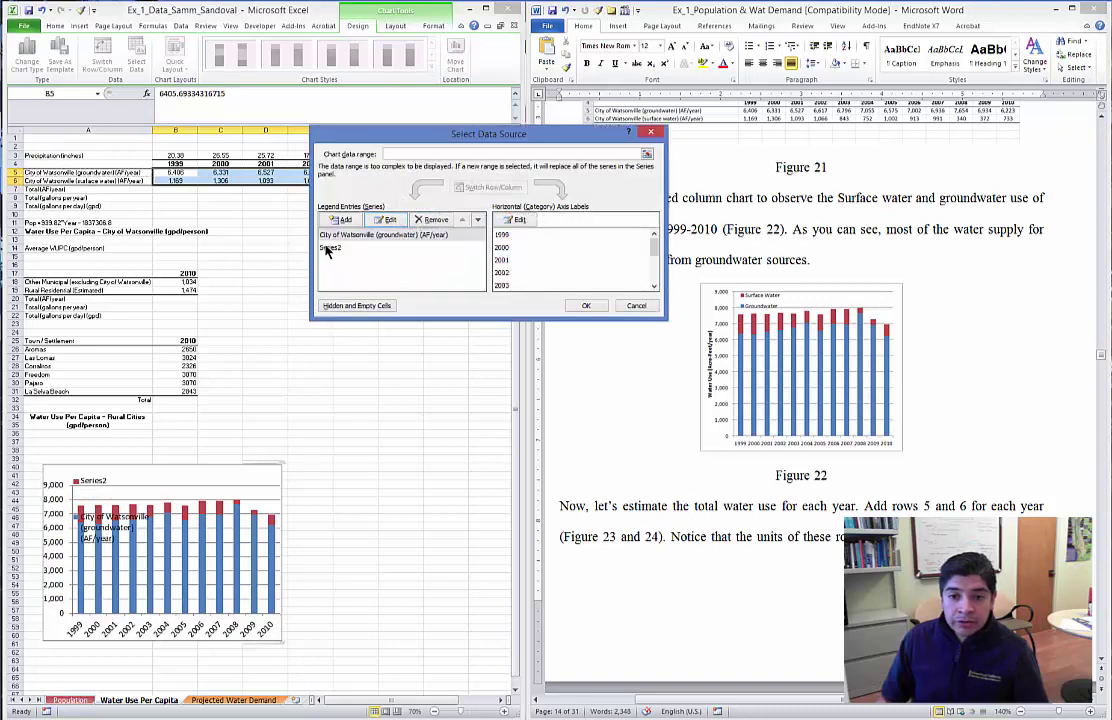
Link the second chart series' name to the City of Watsonville (surface water) label in cell A6.
click(327, 248)
click(385, 219)
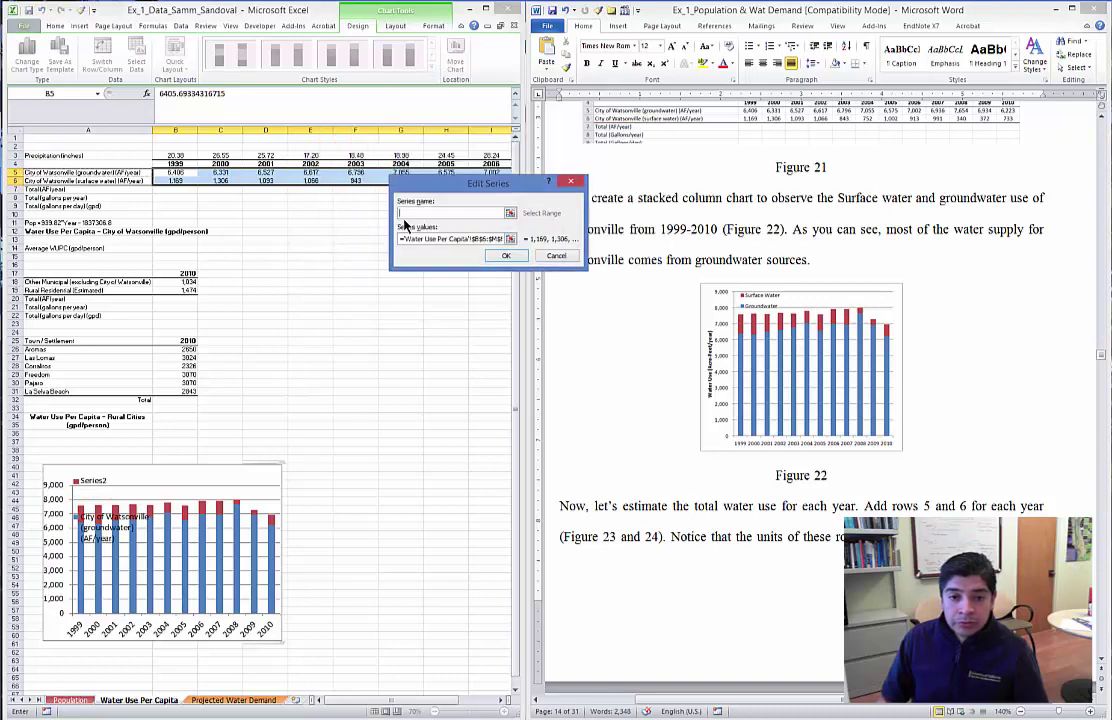
click(510, 213)
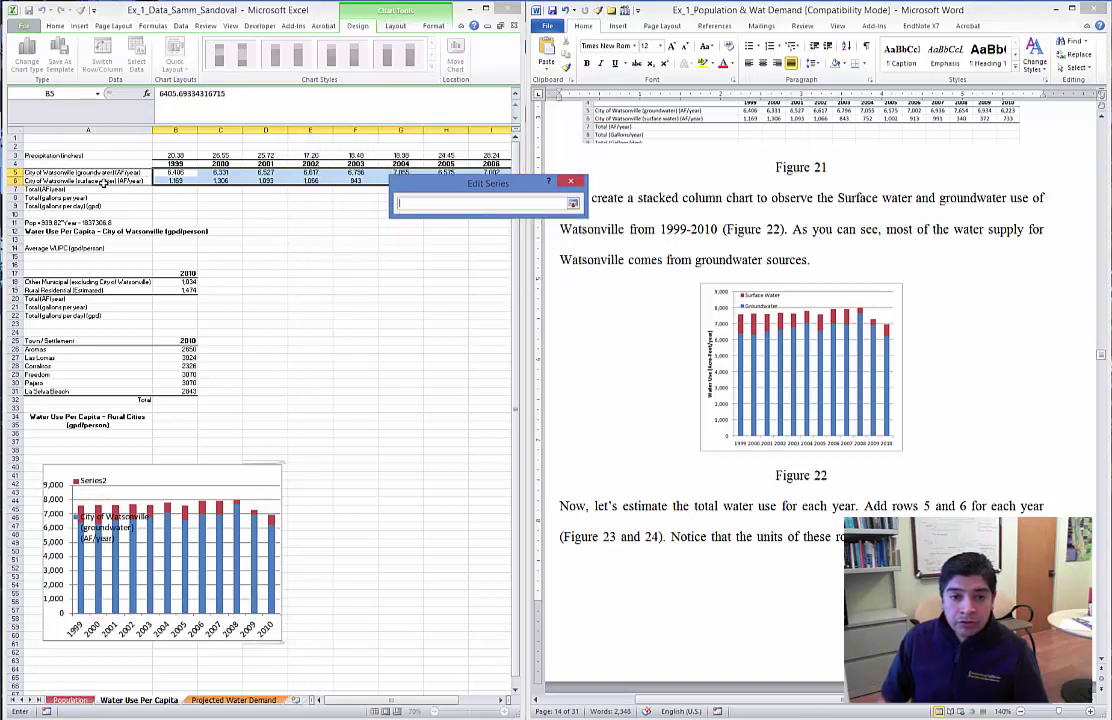
click(104, 182)
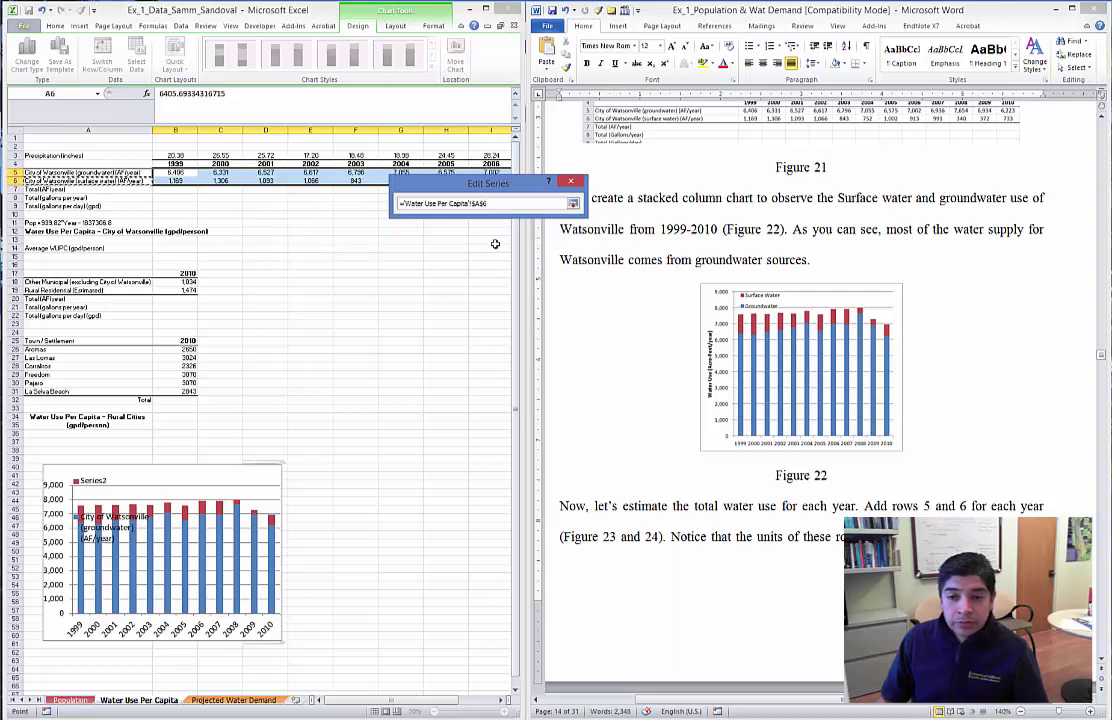
click(573, 203)
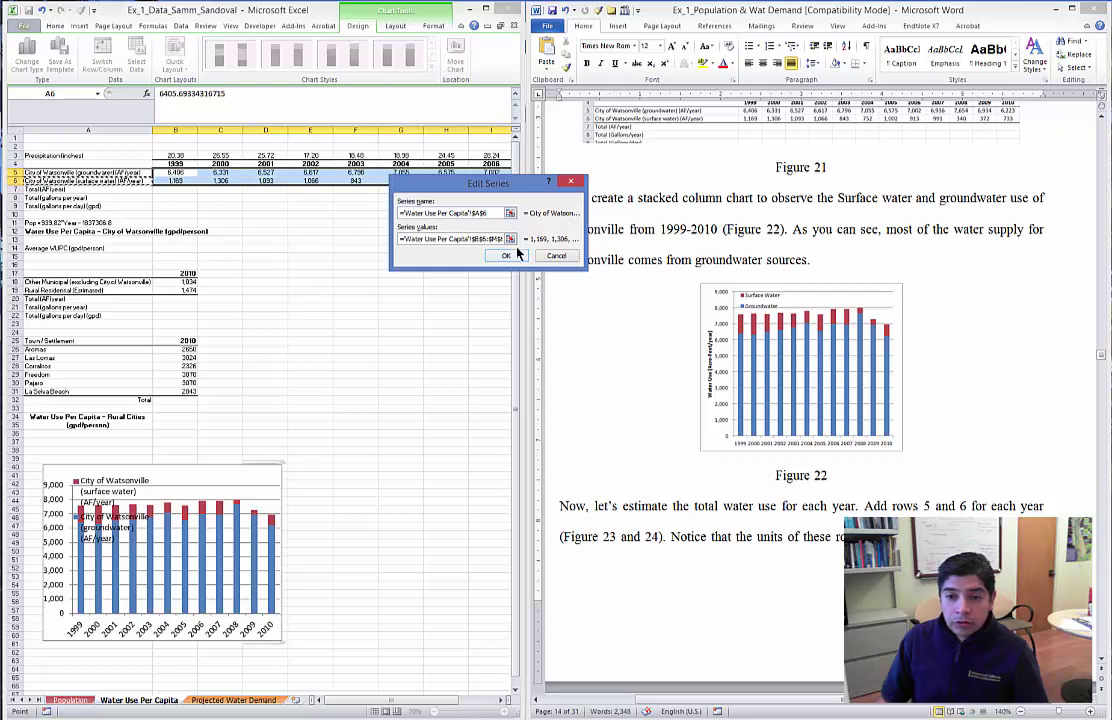
Try to replace the second series' cell reference name with the text Surface Water.
drag(457, 214, 400, 214)
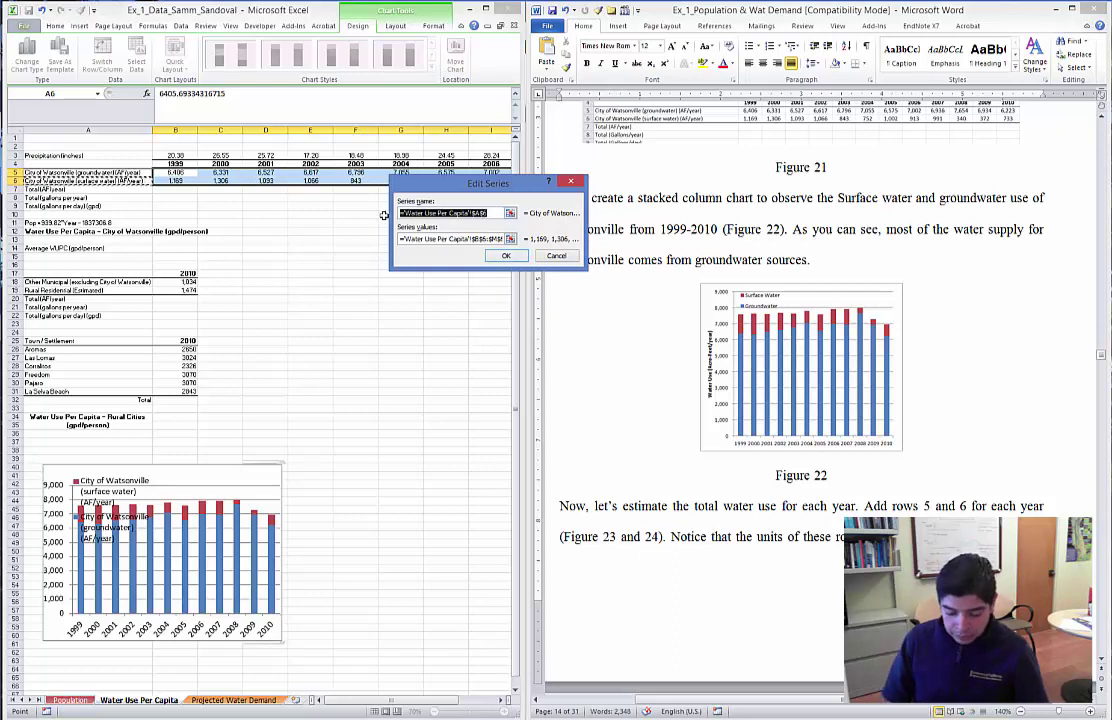
text(Surf)
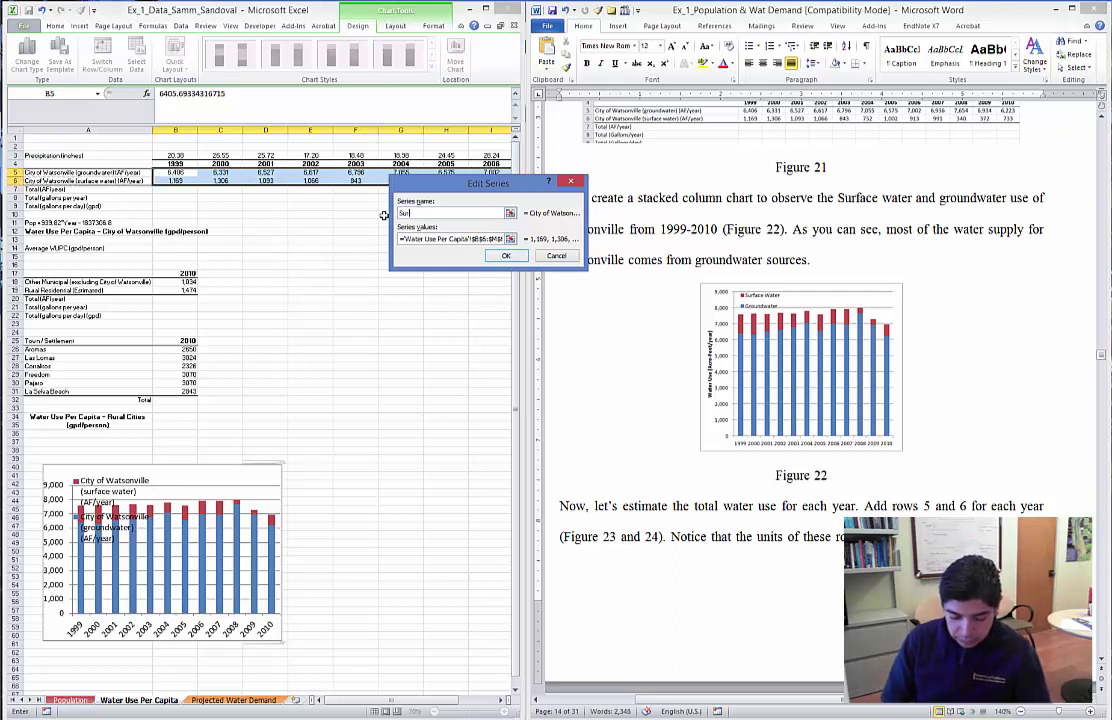
text(ace)
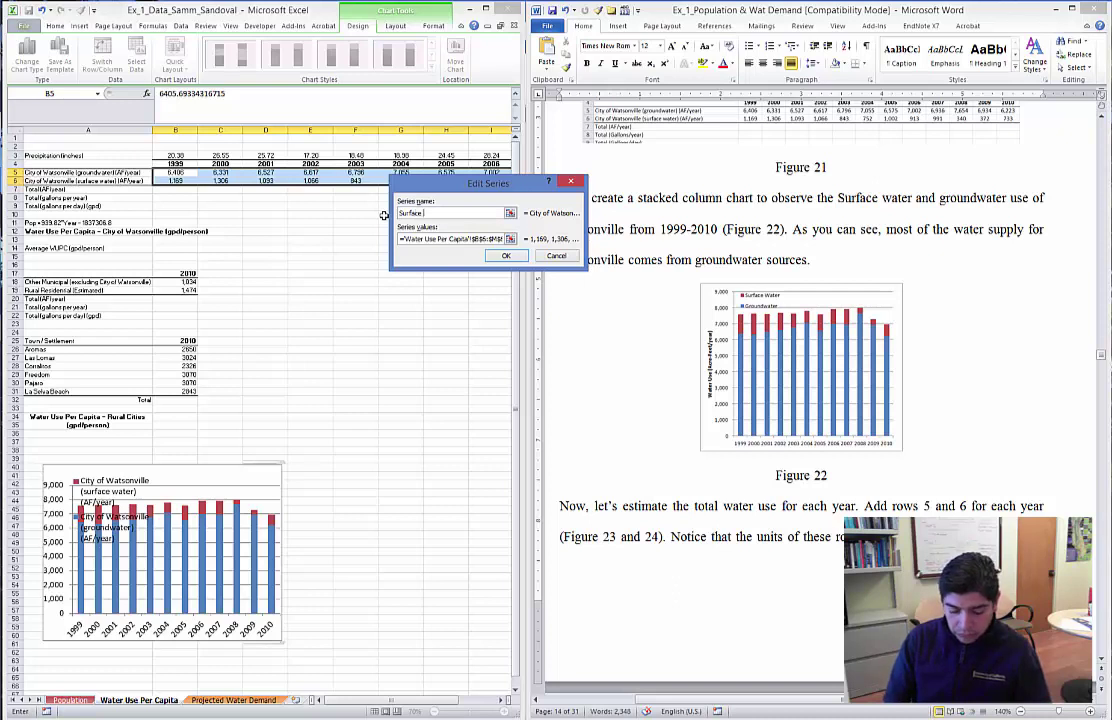
text( Water)
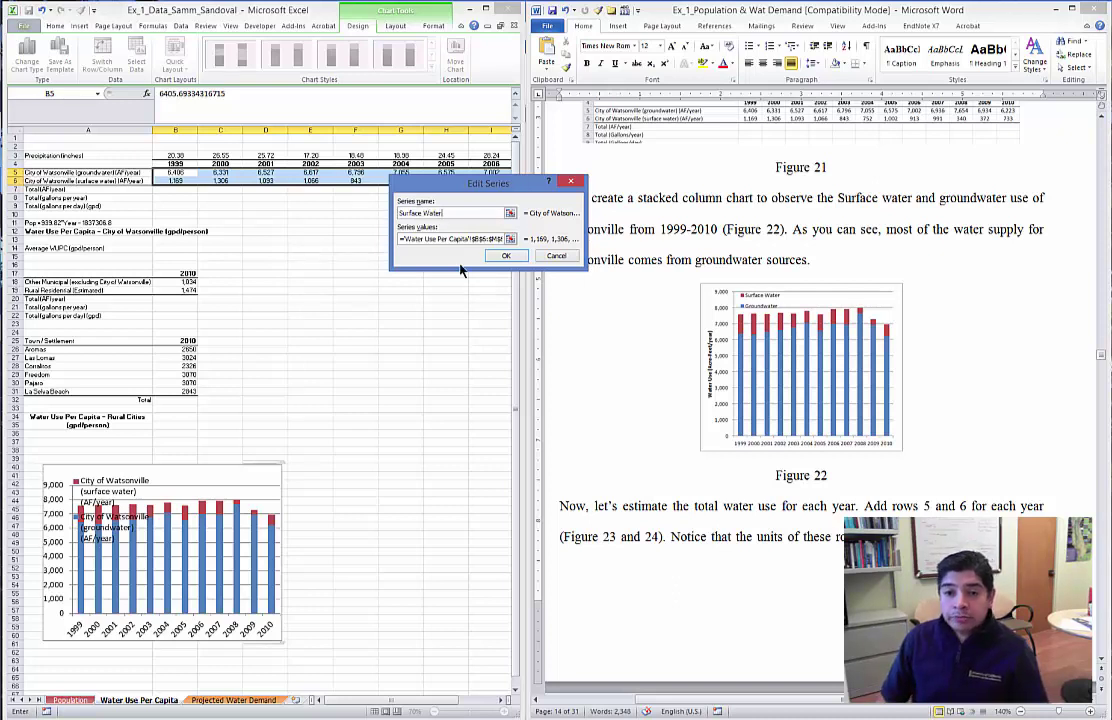
click(505, 255)
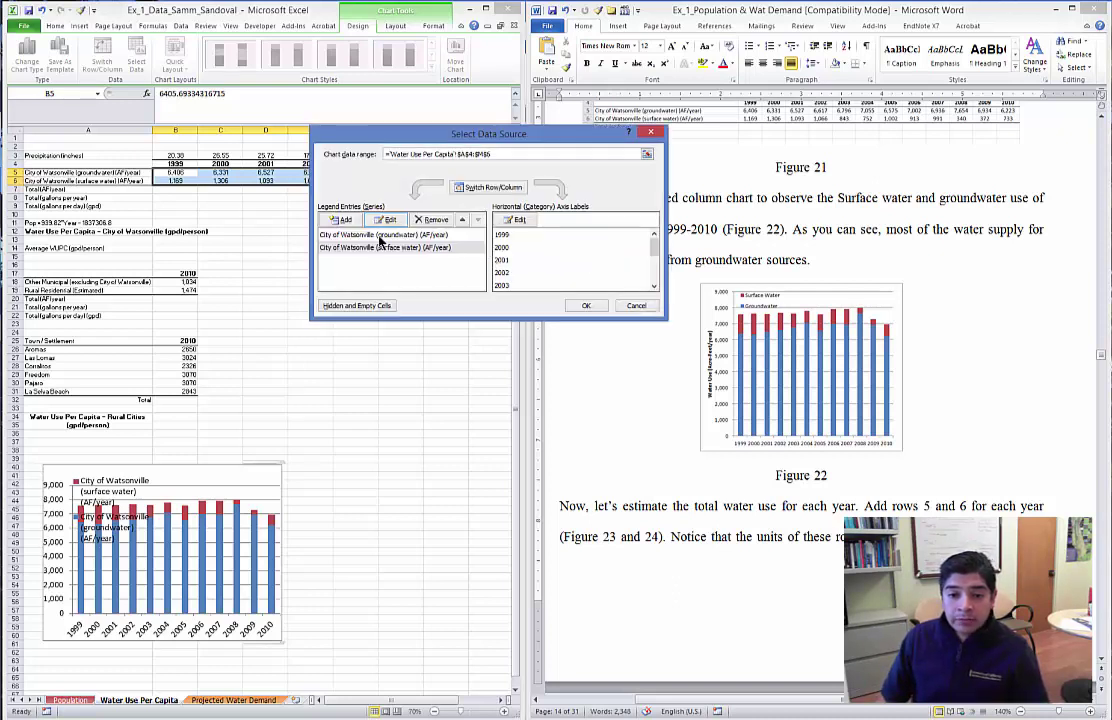
Rename the first chart series as Groundwater in place of its linked cell label.
click(380, 238)
click(385, 220)
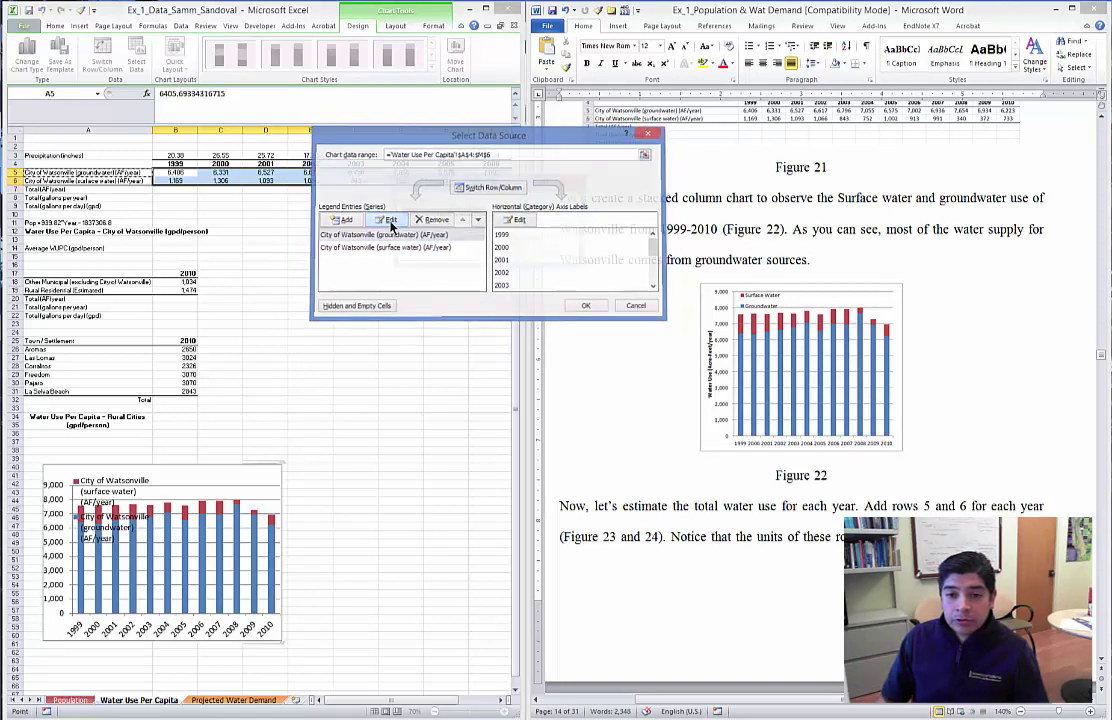
key(BackSpace)
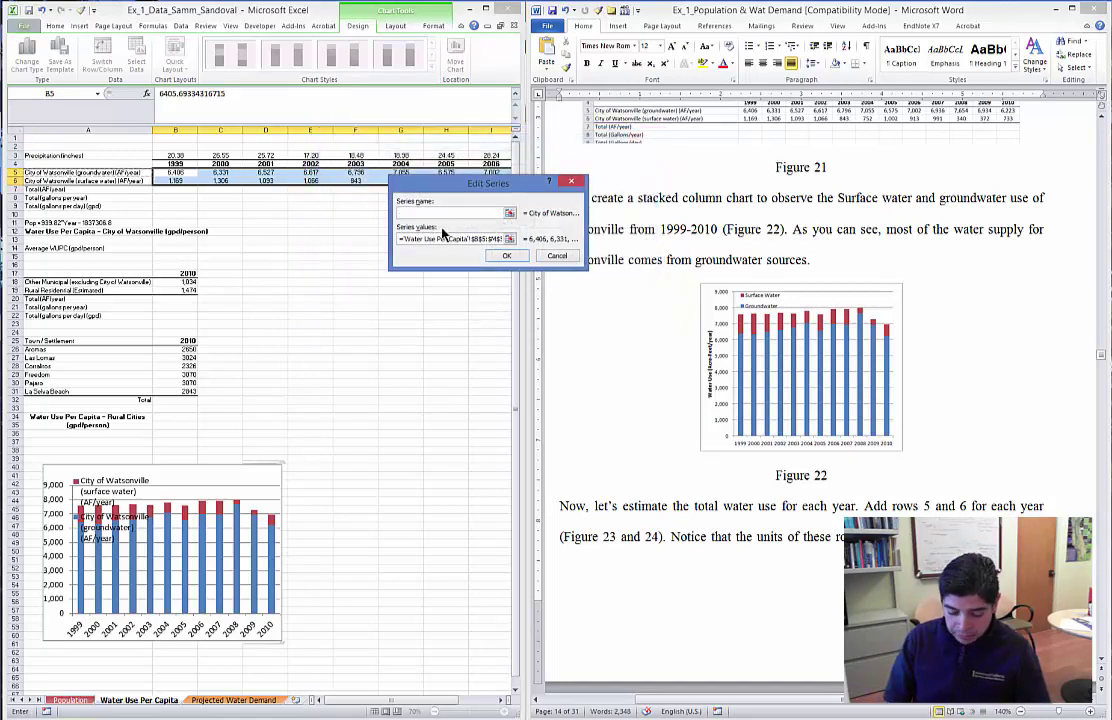
text(Groundwater)
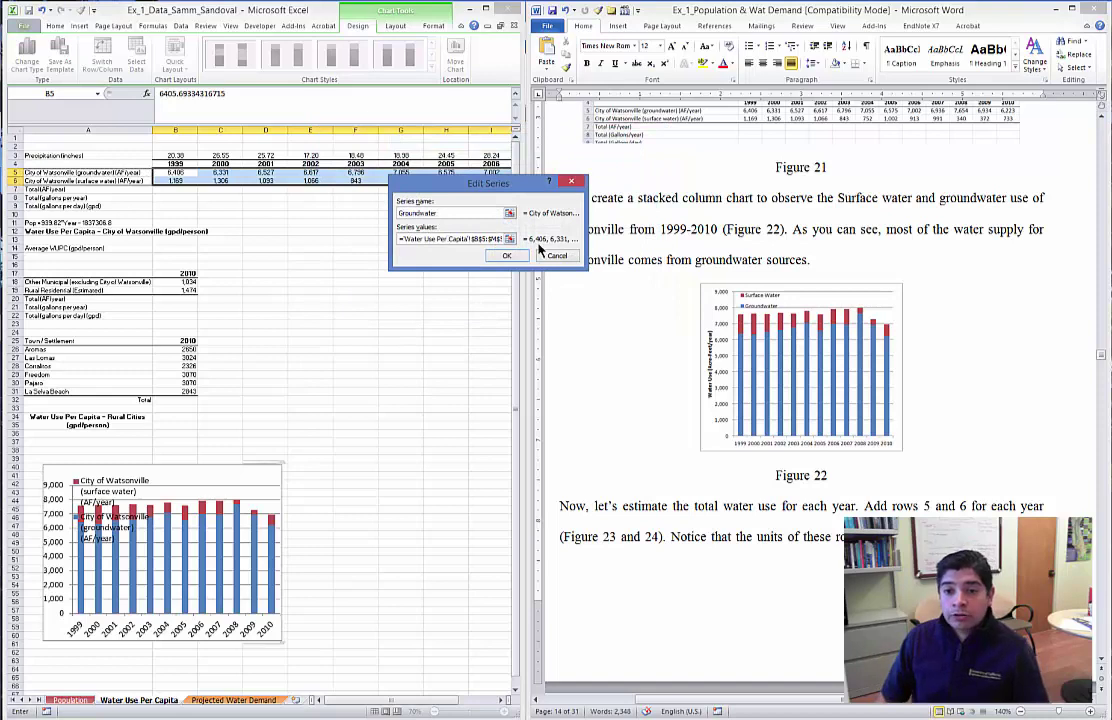
click(507, 255)
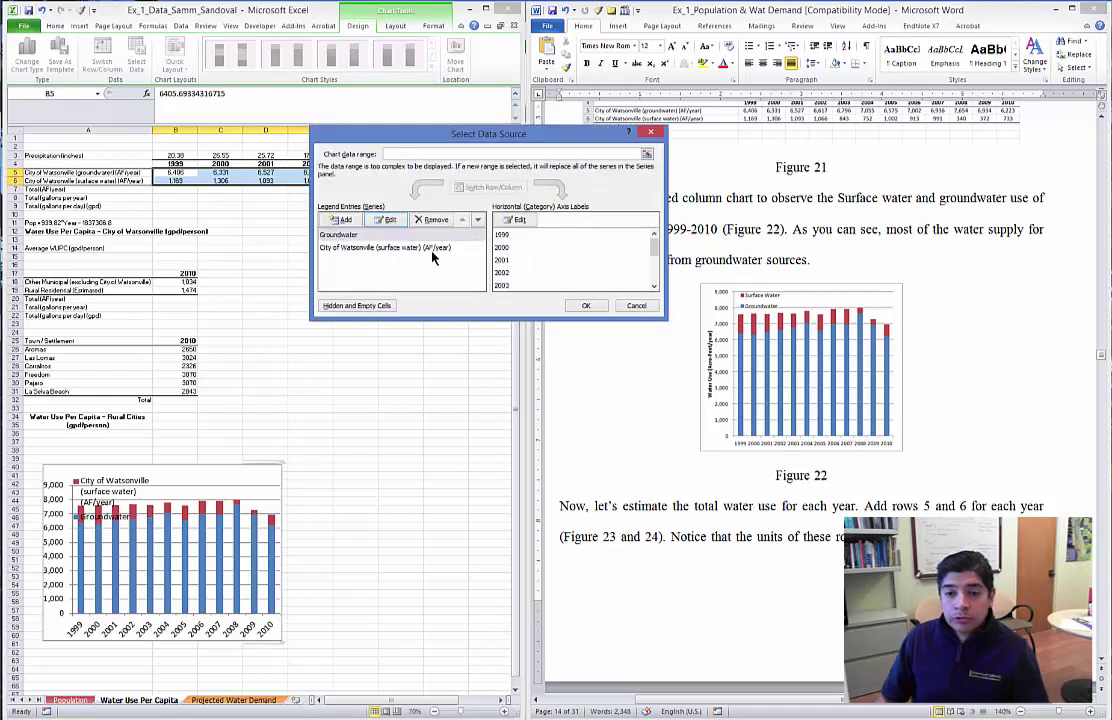
Rename the second chart series as Surface Water and apply the data source changes to the chart.
click(397, 249)
click(385, 219)
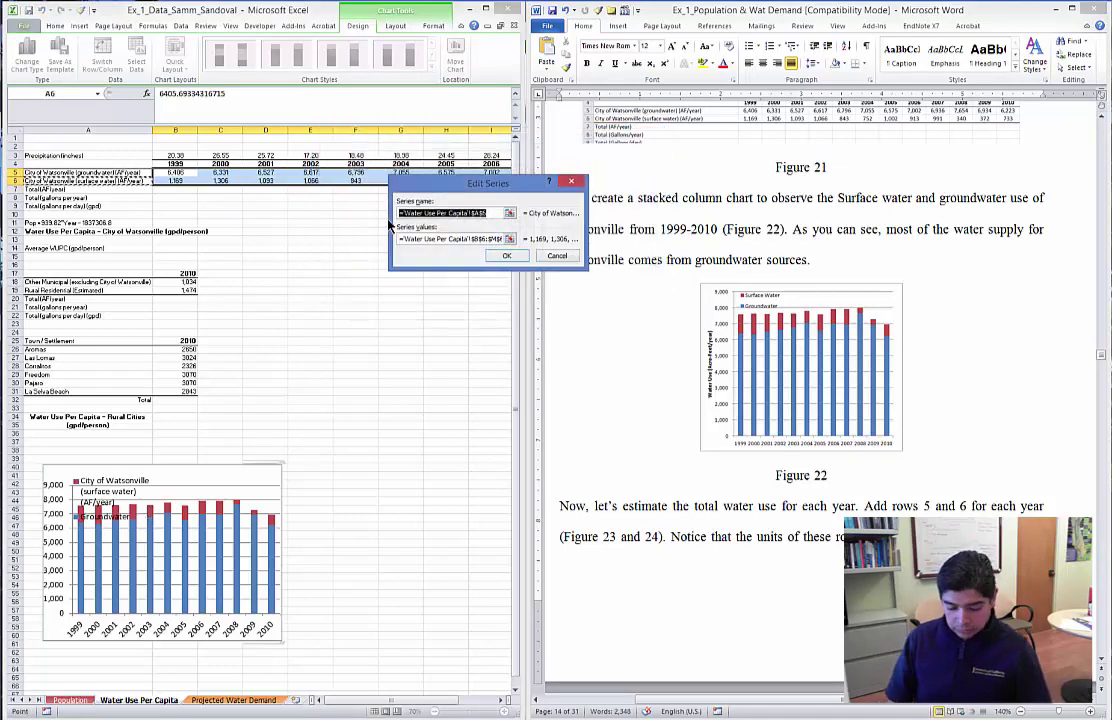
text(Surfa)
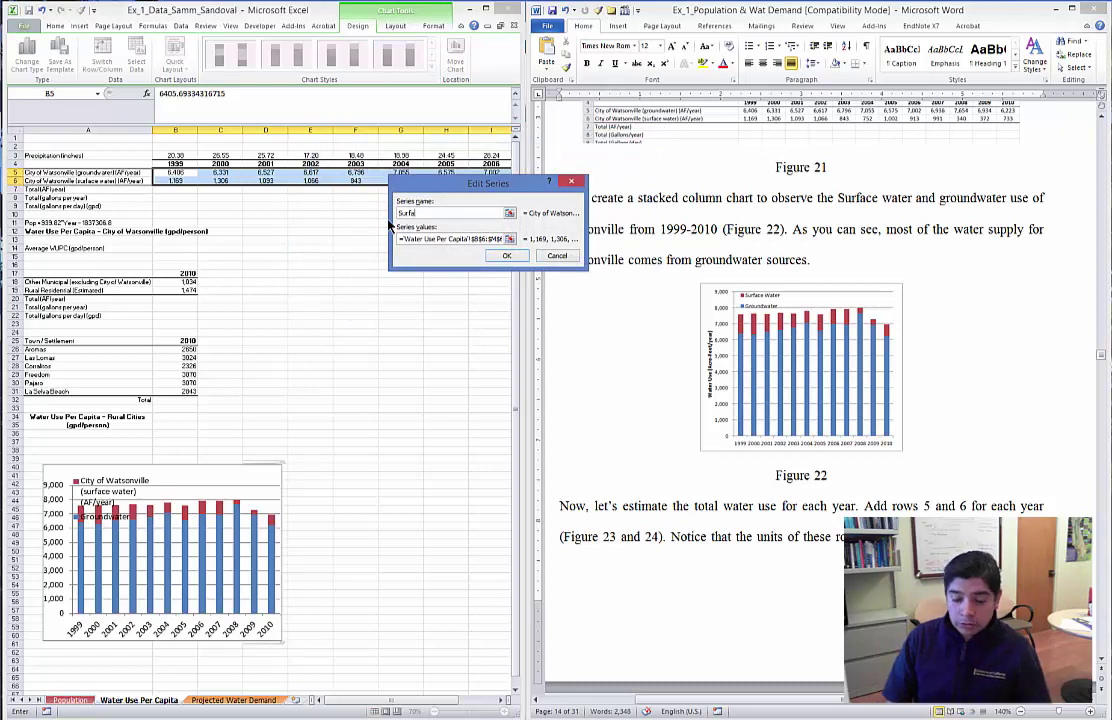
text(ce Wat)
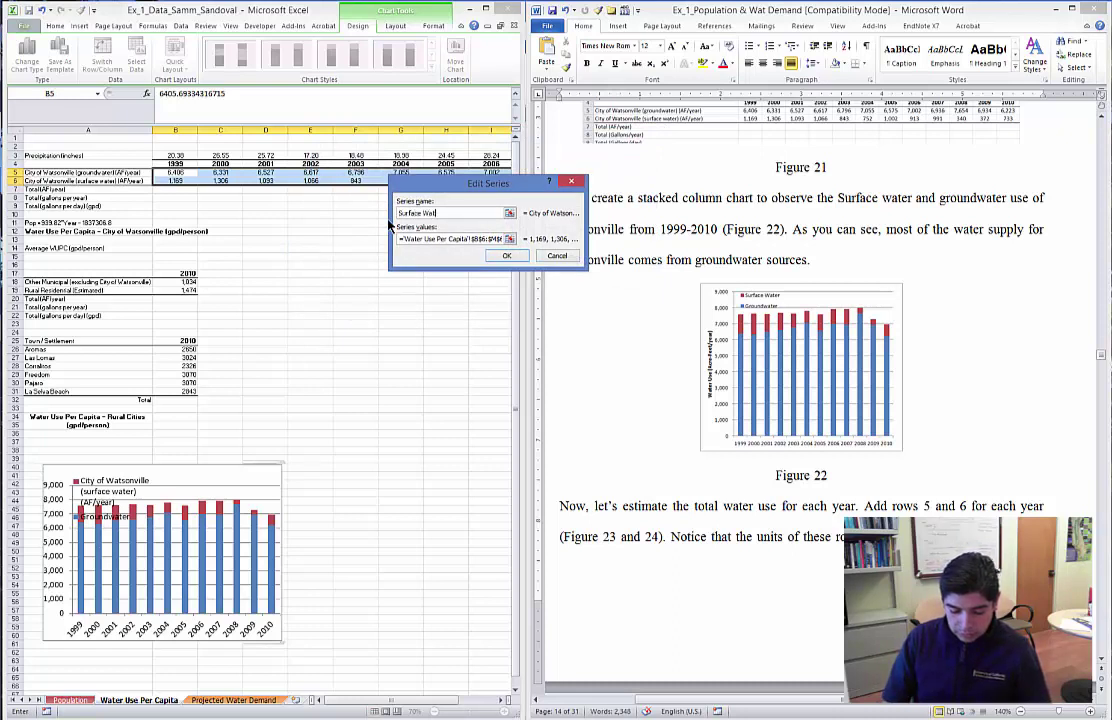
text(er)
click(503, 256)
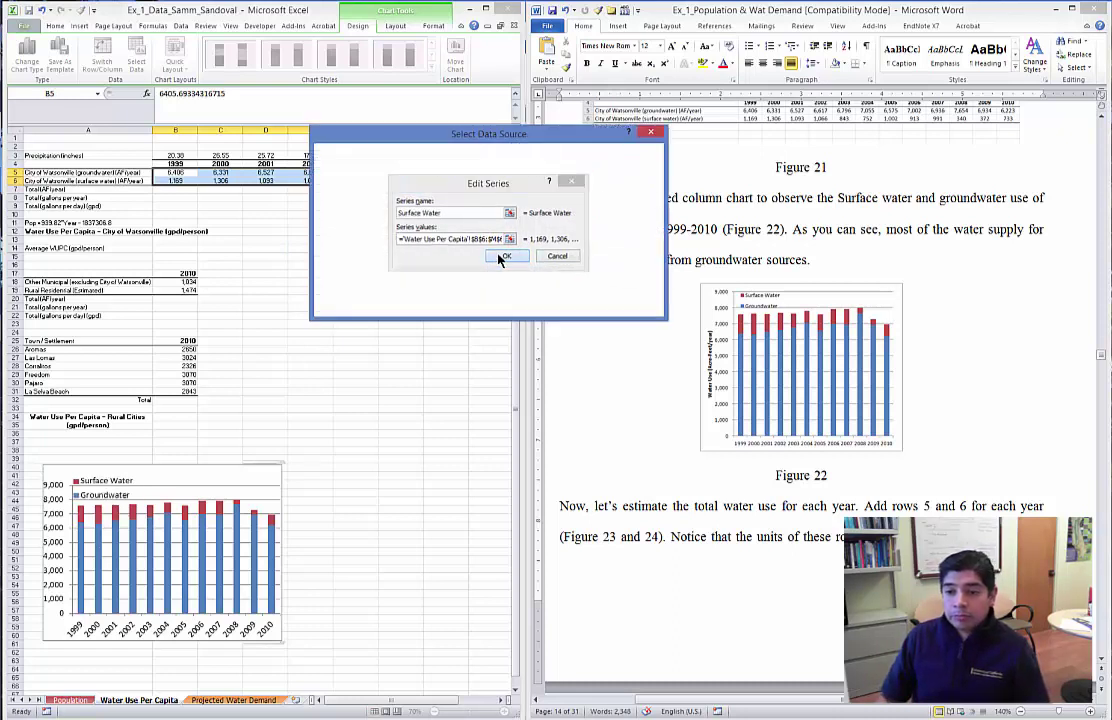
click(585, 305)
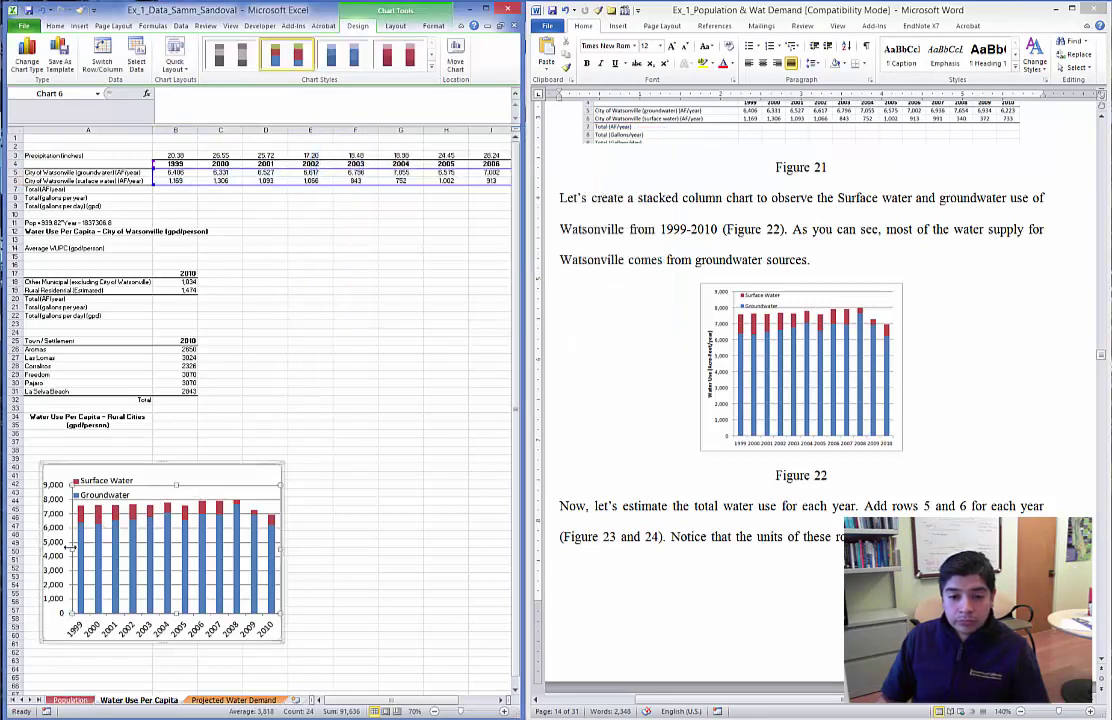
Move the plot area's left edge inward and its bottom edge up to make room around the axis labels, consulting Figure 22 in Word.
click(167, 626)
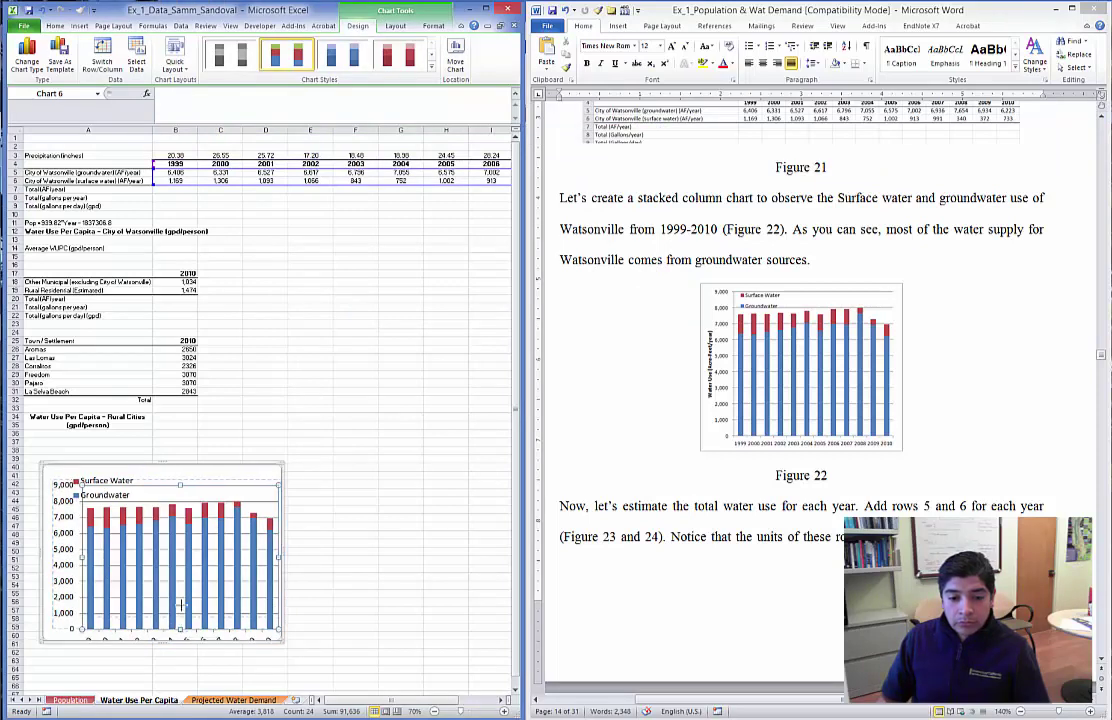
click(789, 358)
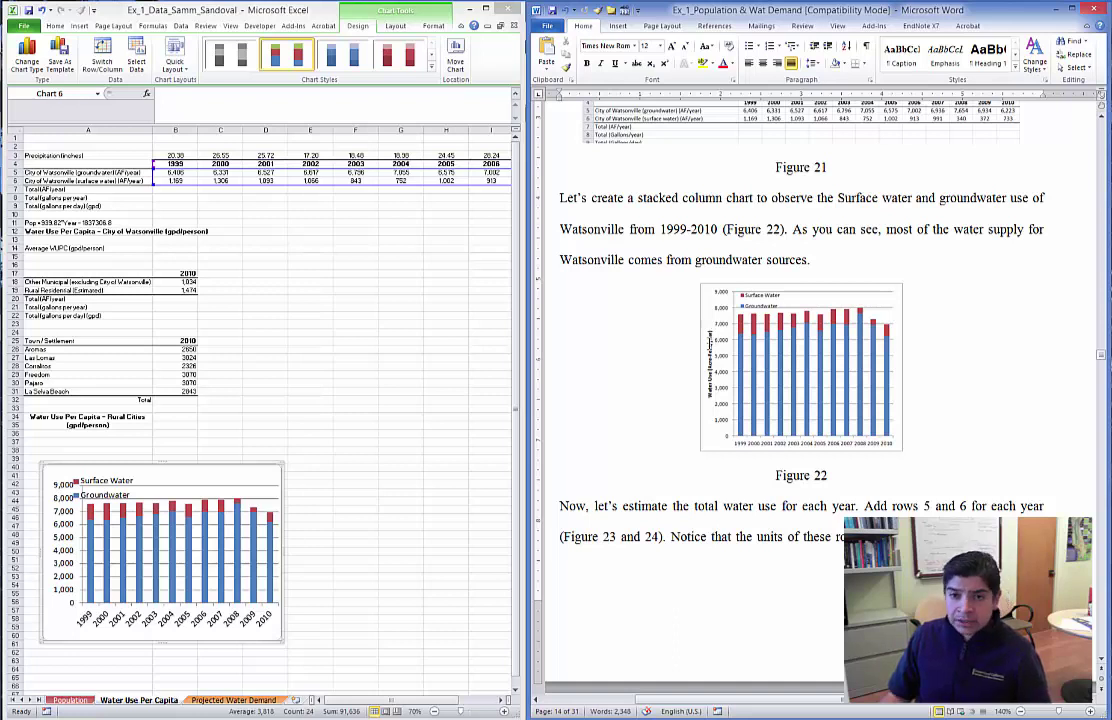
Add a rotated title to the primary vertical axis of the water use chart.
click(394, 29)
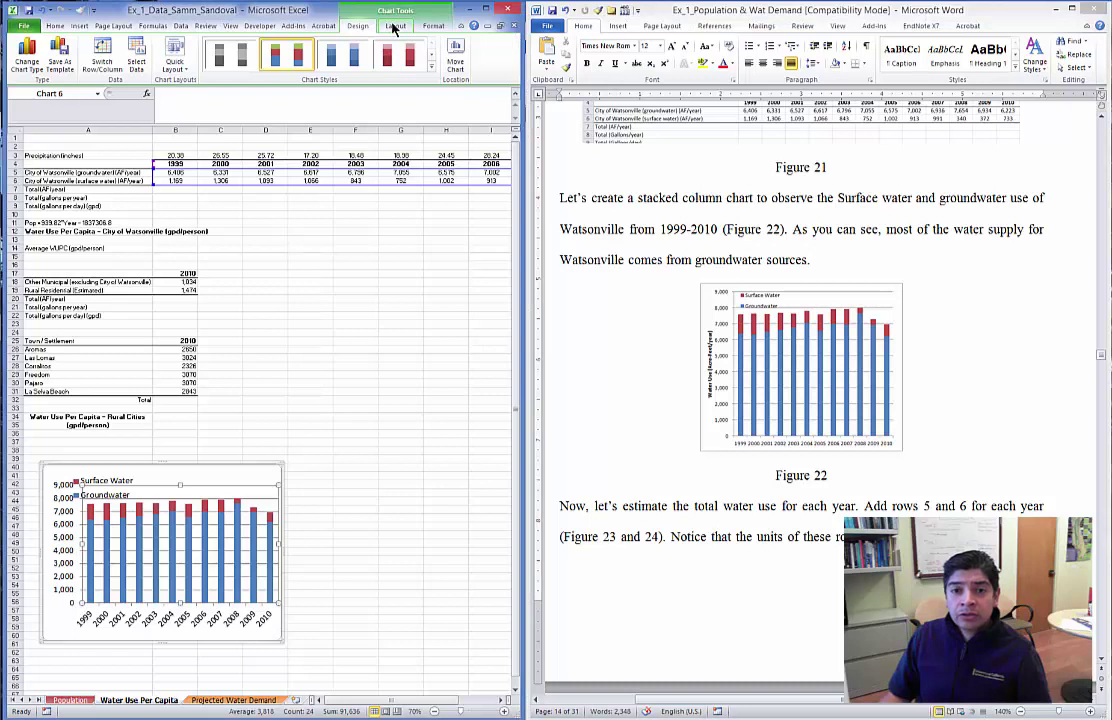
click(394, 29)
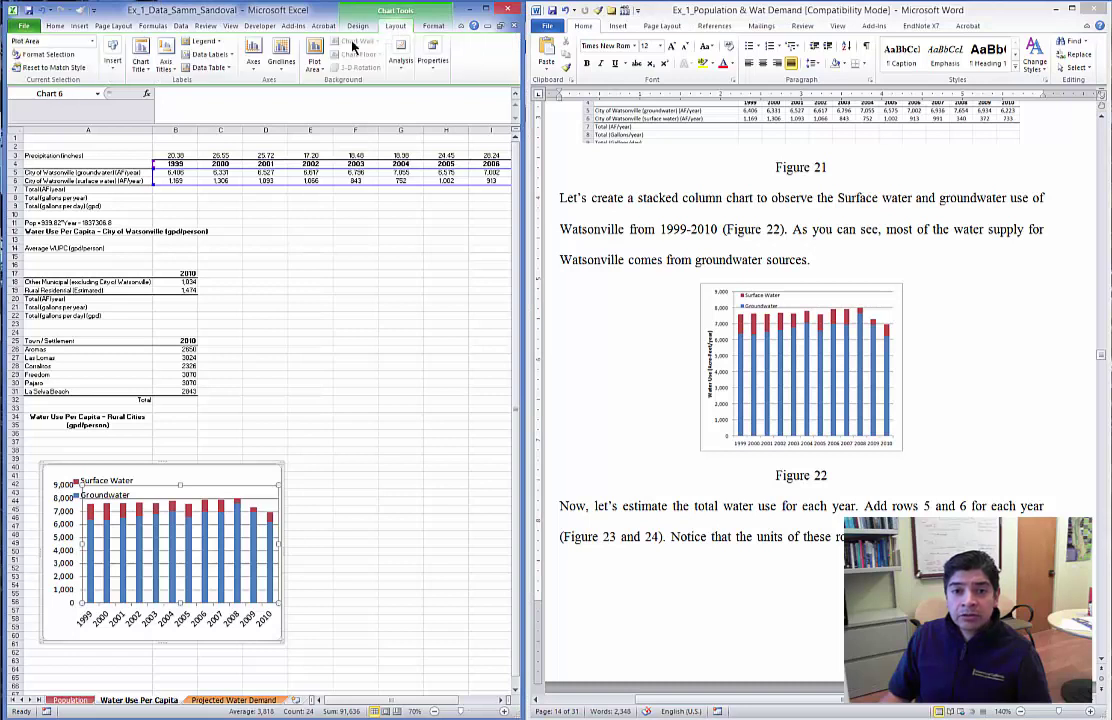
click(166, 53)
mouse_move(120, 94)
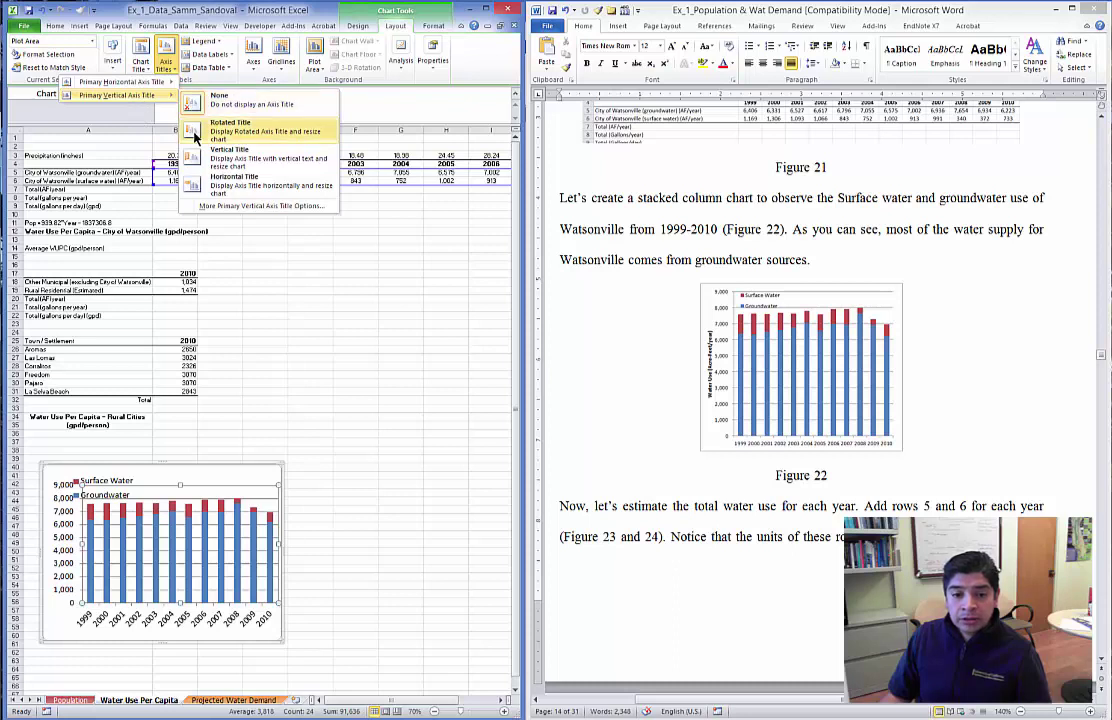
click(195, 134)
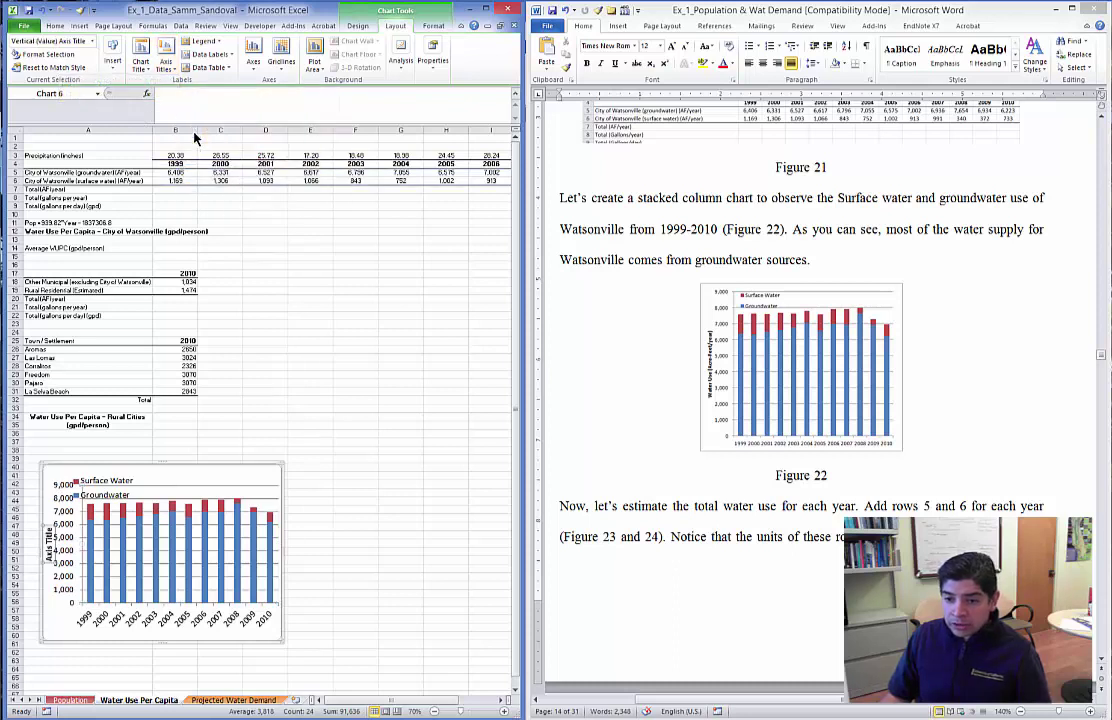
Set the vertical axis title text to Water Use (Acre-feet/year).
text(Water )
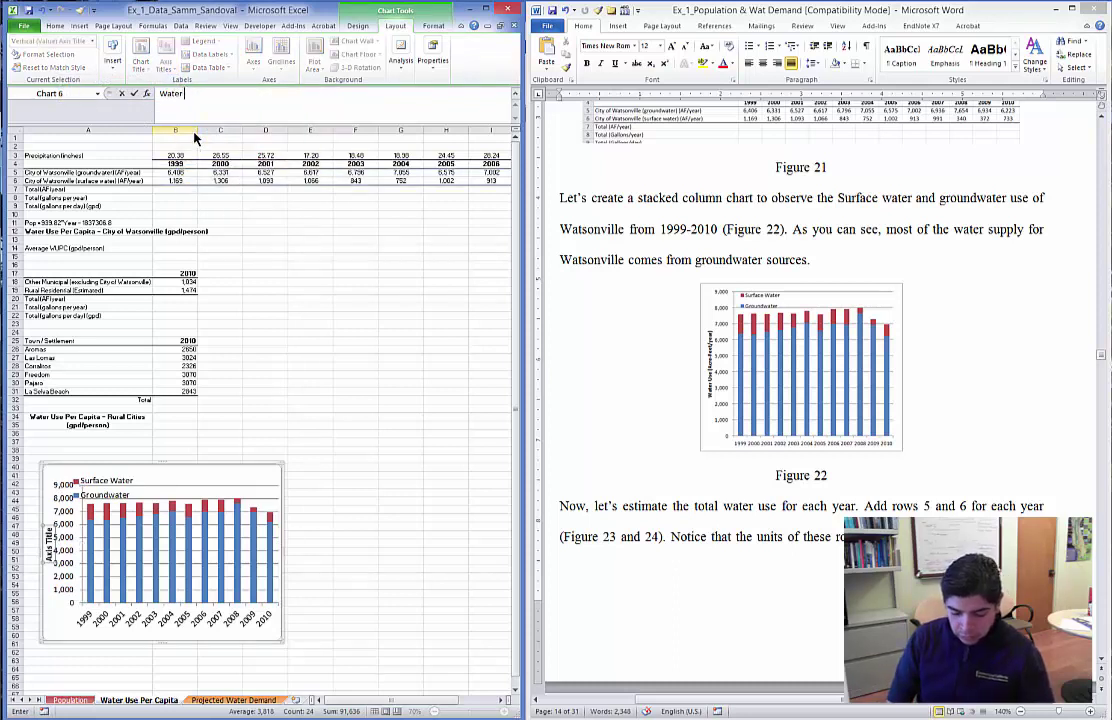
text(Use ()
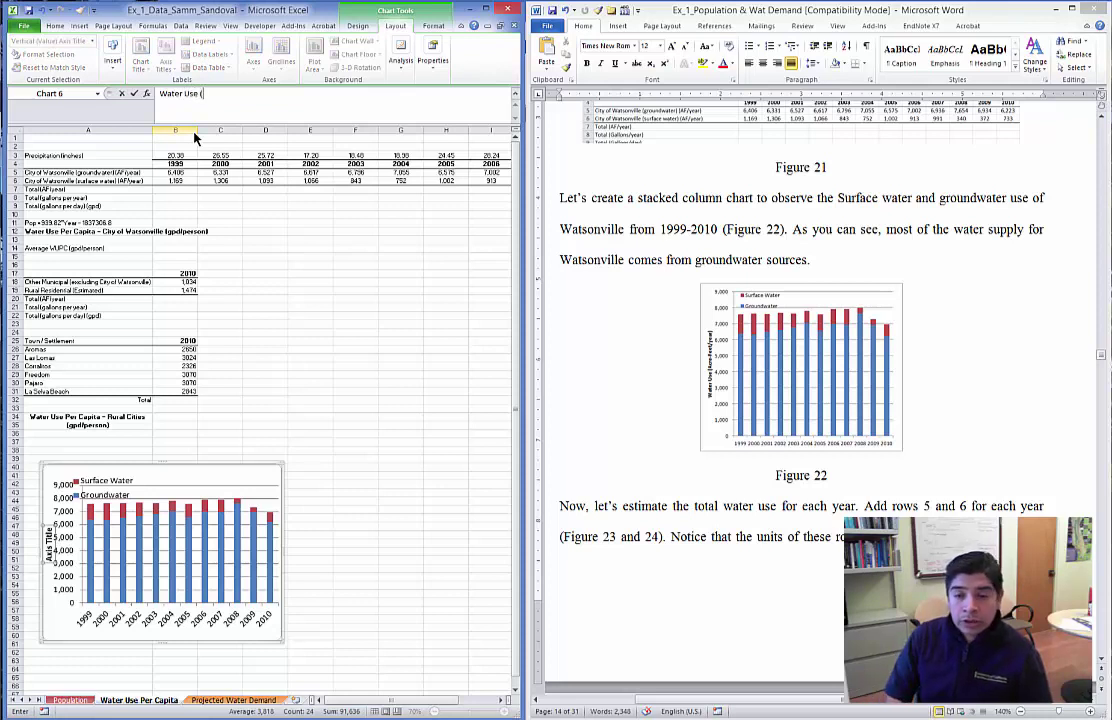
text(Acre-)
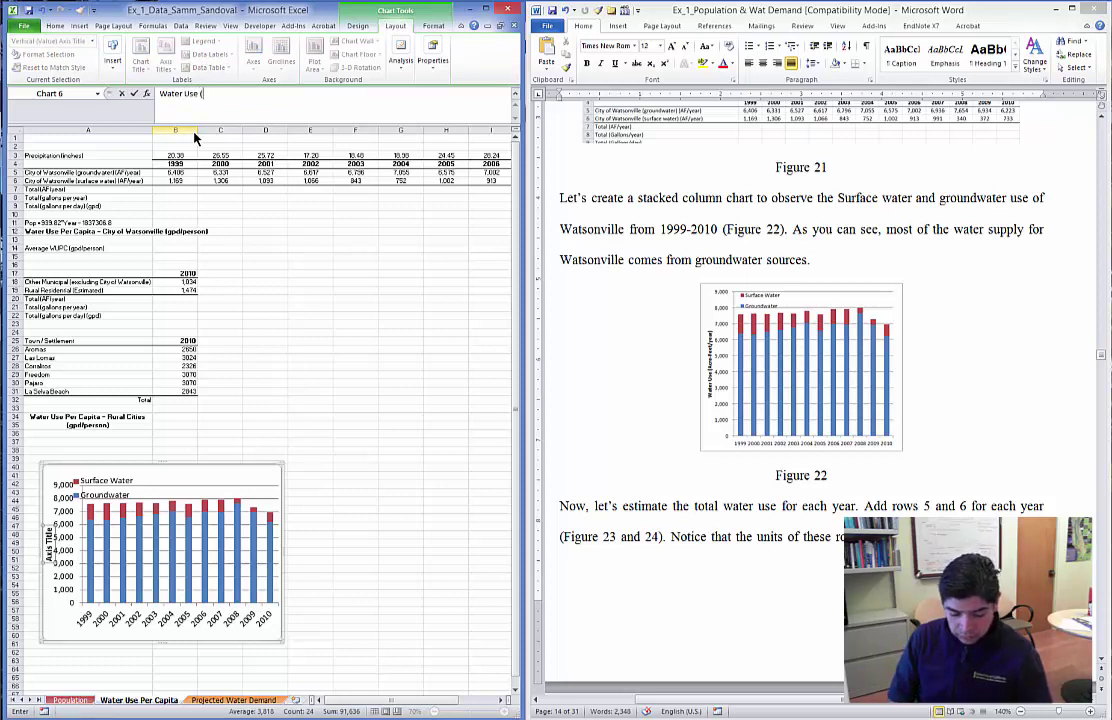
text(f)
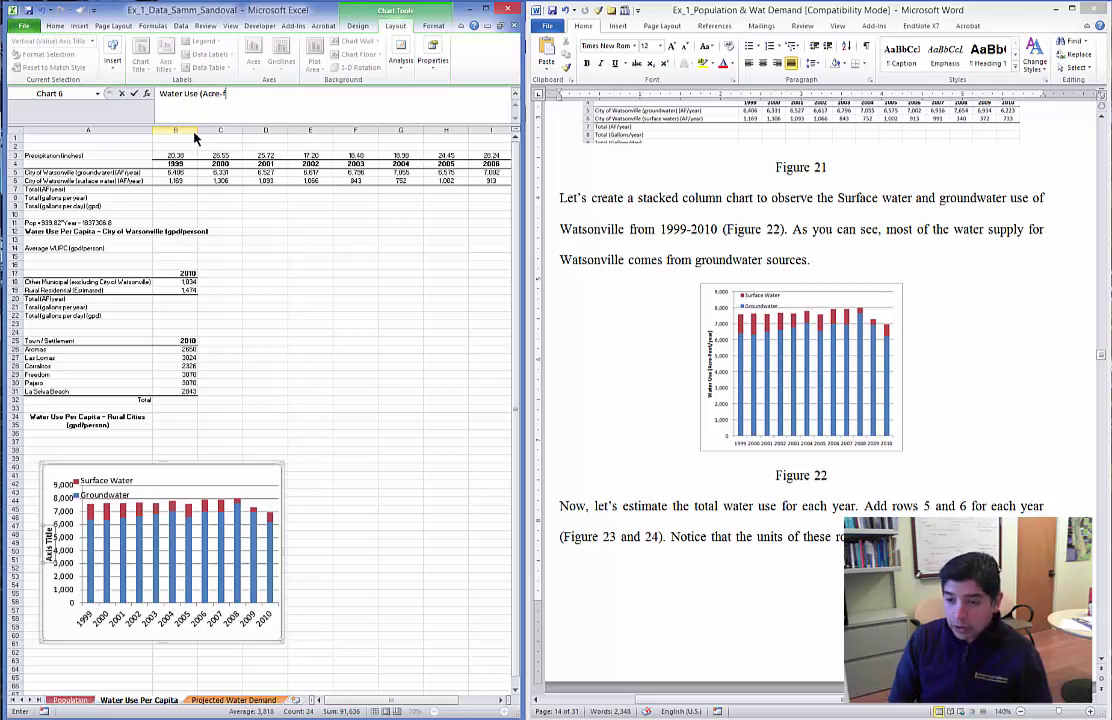
text(e)
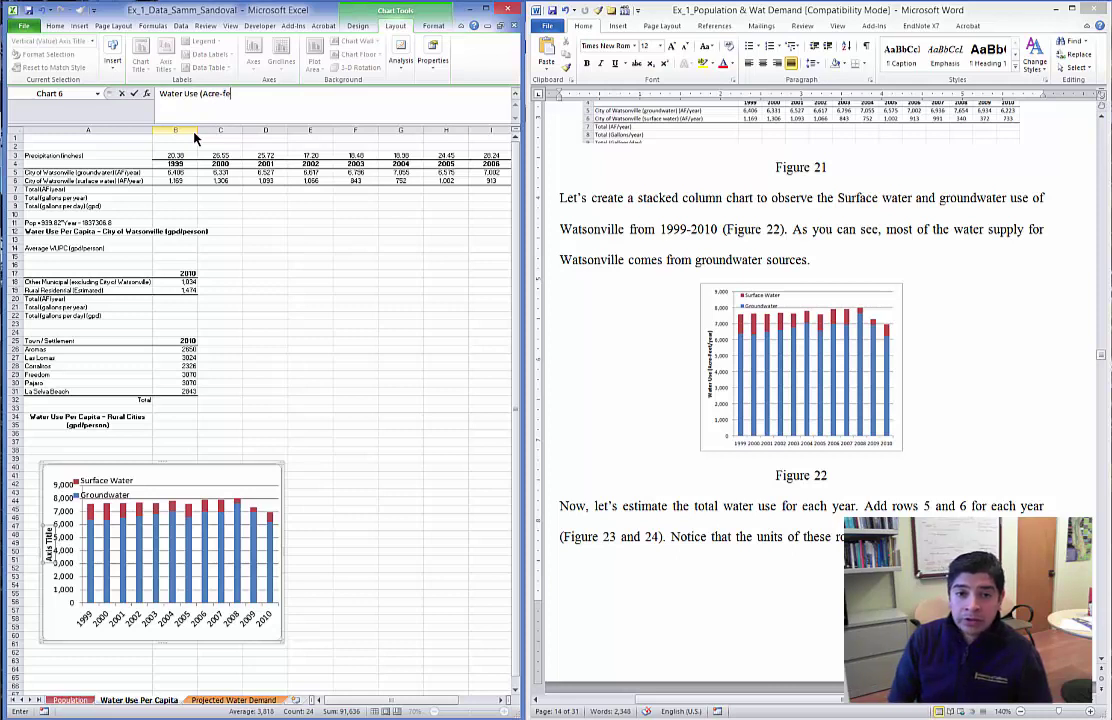
text(et/year))
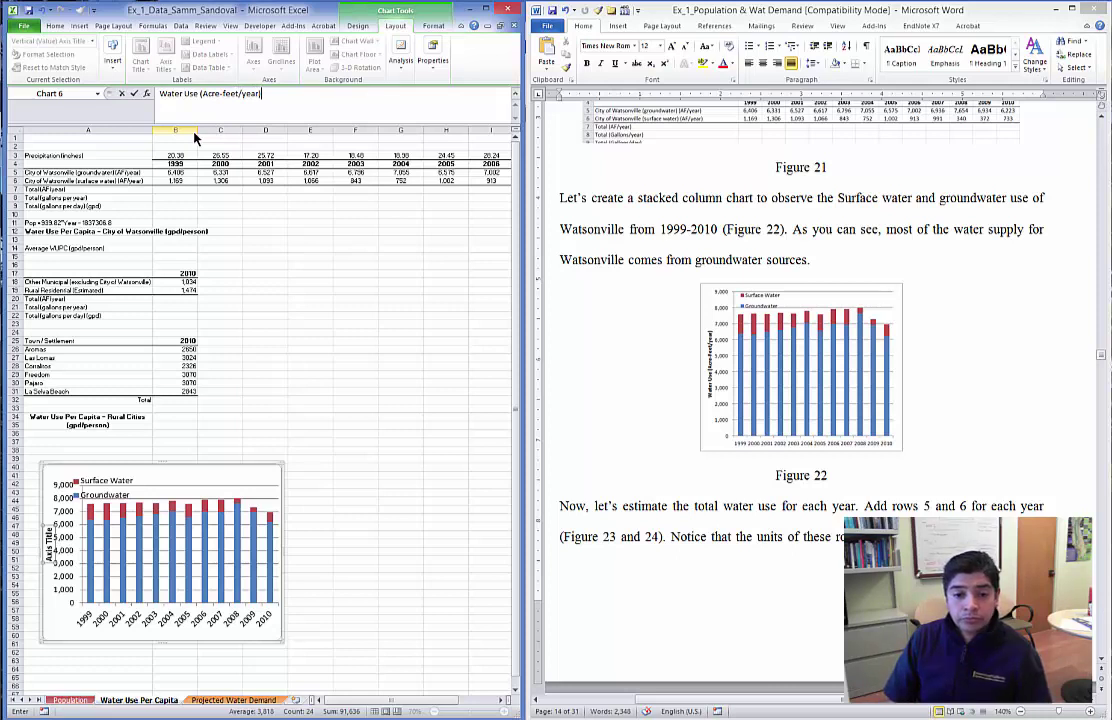
key(Return)
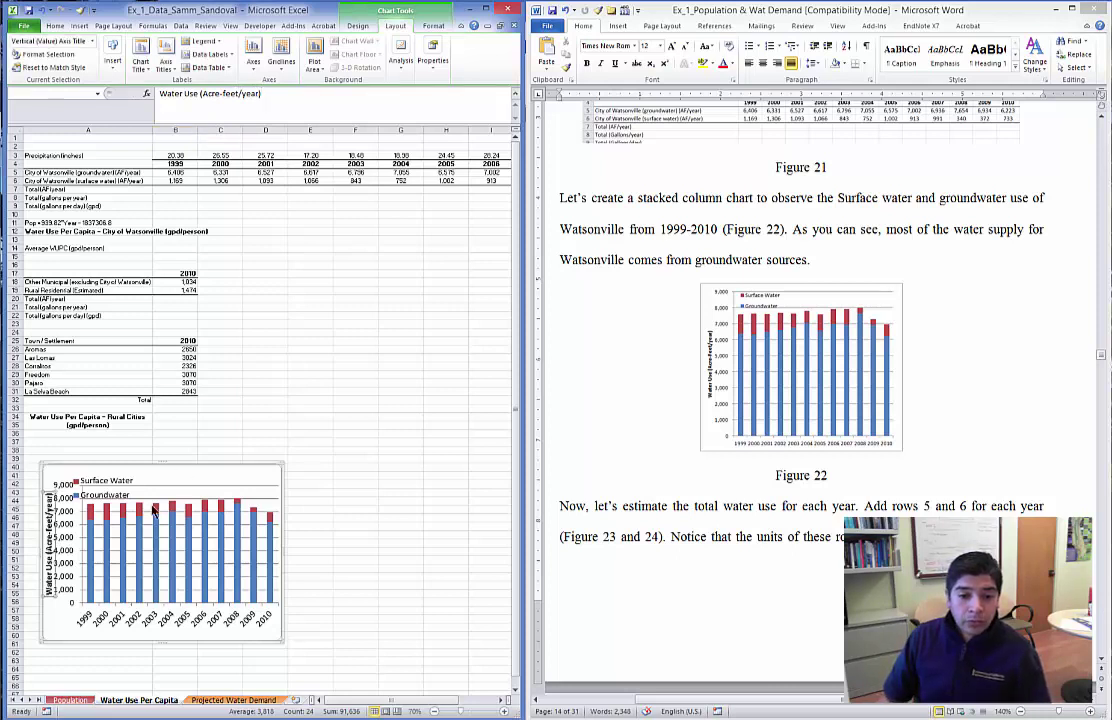
click(224, 433)
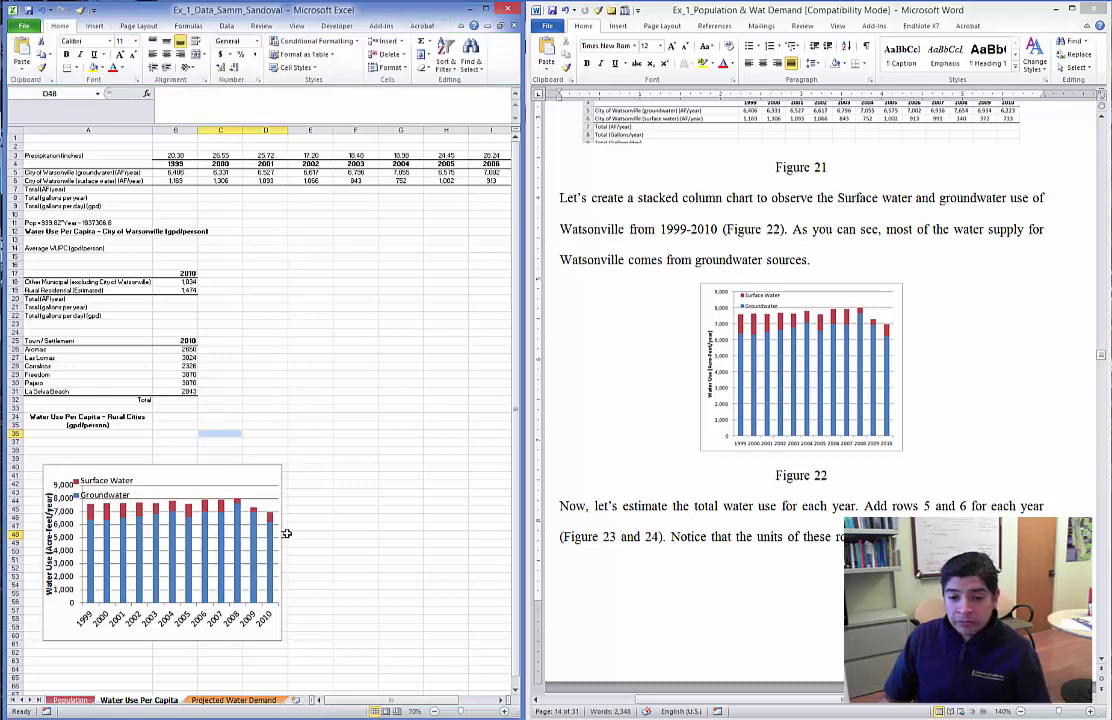
click(218, 474)
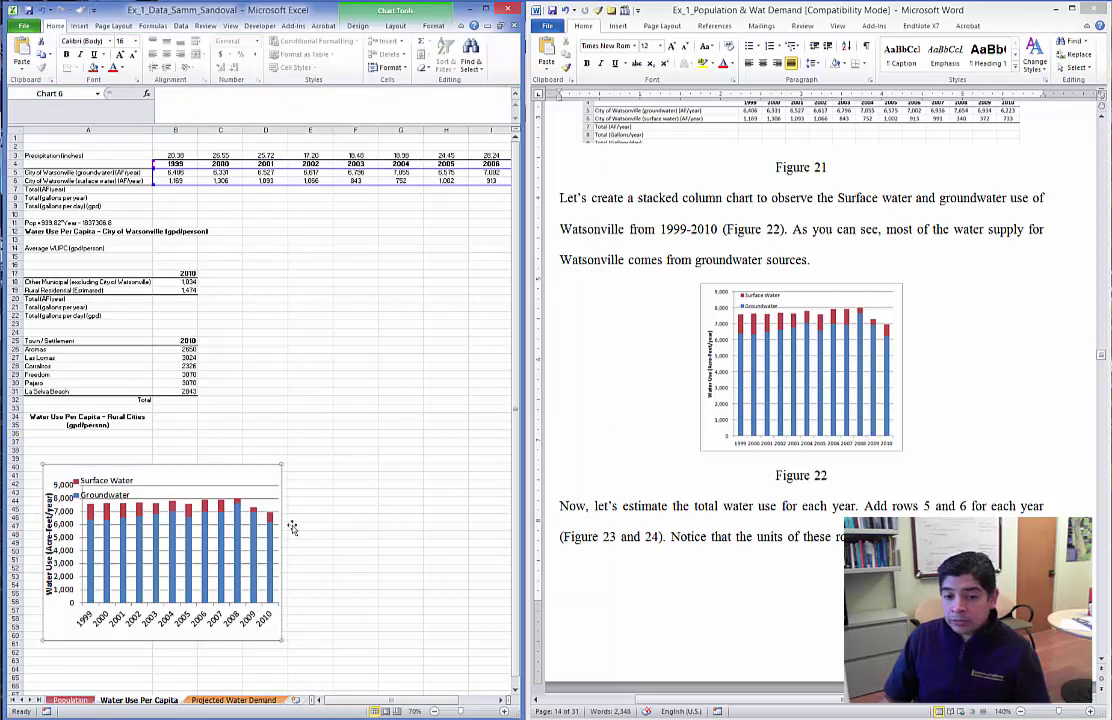
click(794, 342)
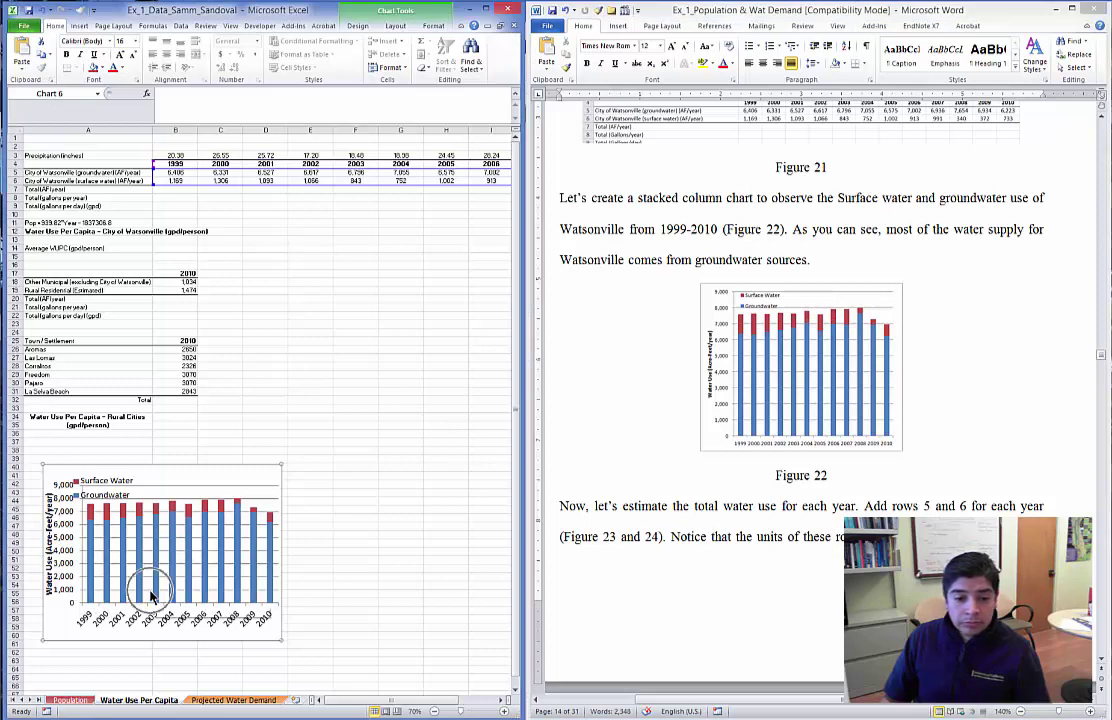
click(206, 424)
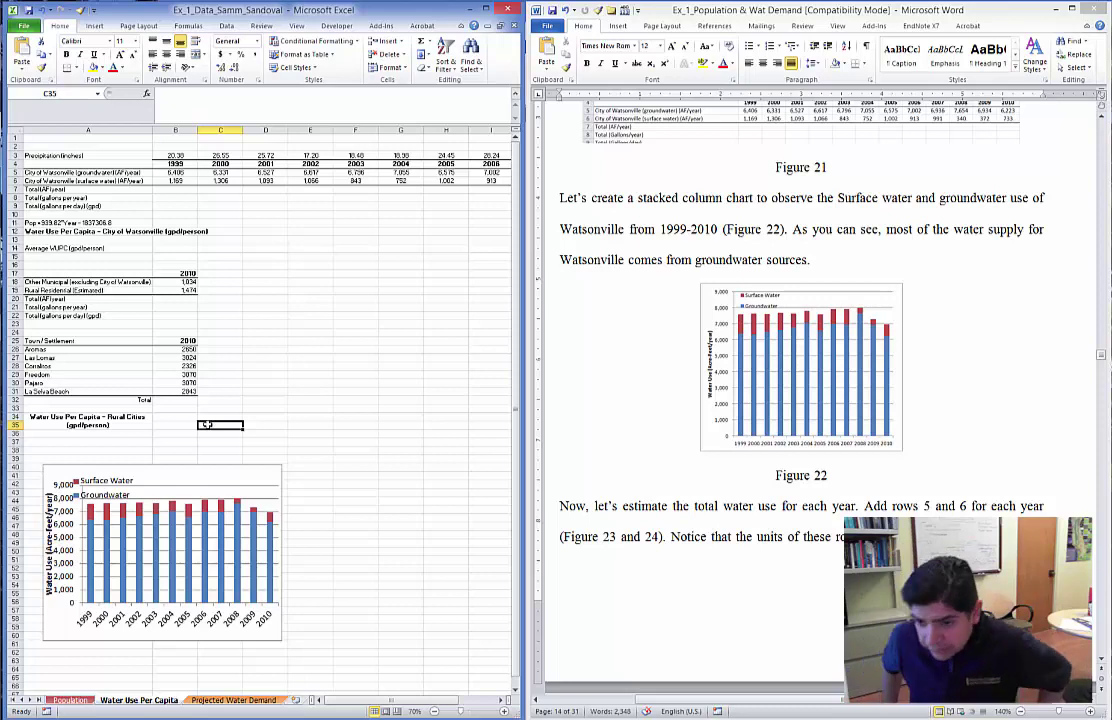
Consult Figures 23 and 24 in the Word guide for the yearly total formula, with cell B7 selected in Excel.
scroll(763, 517, down, 9)
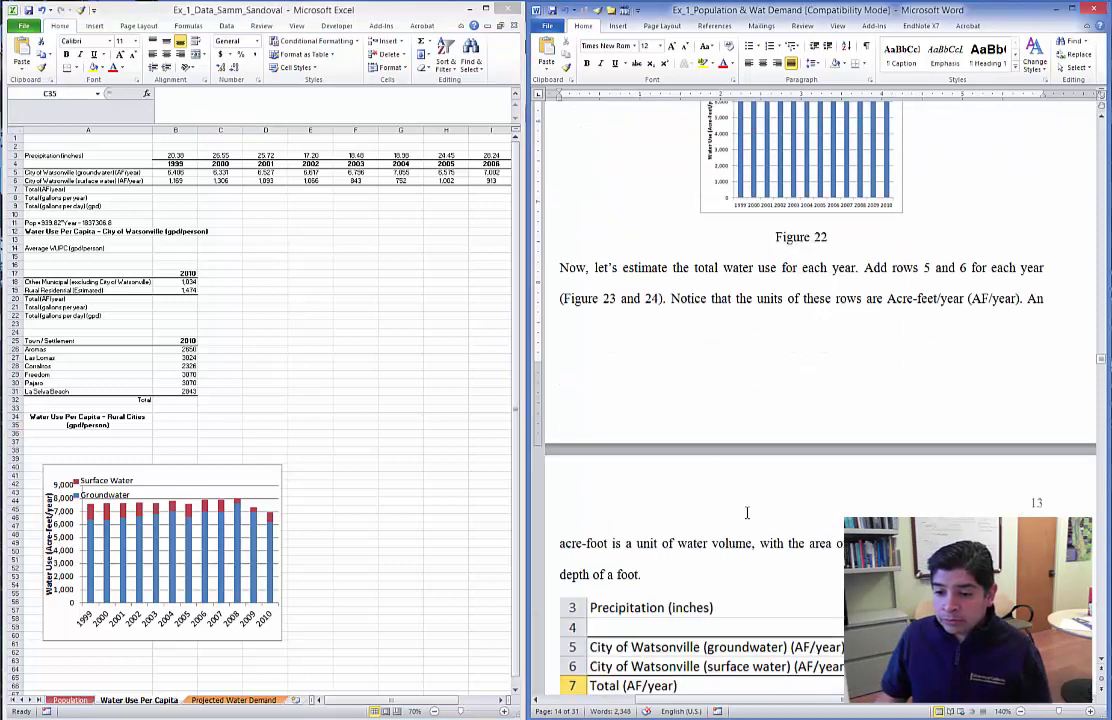
click(288, 421)
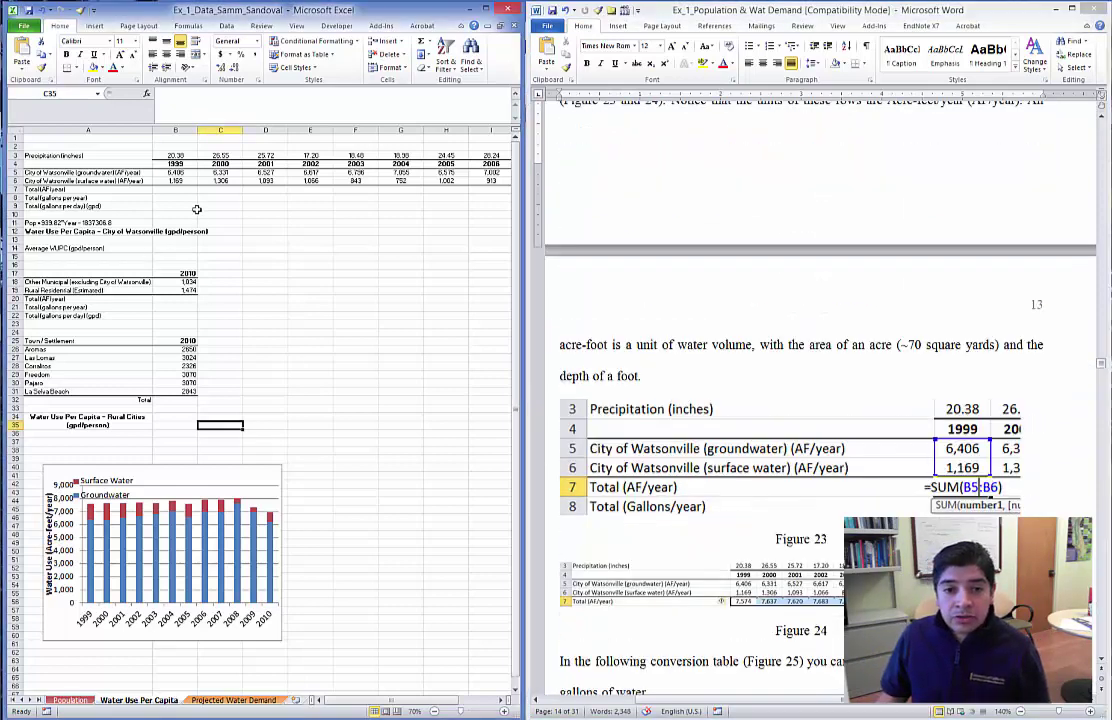
click(175, 189)
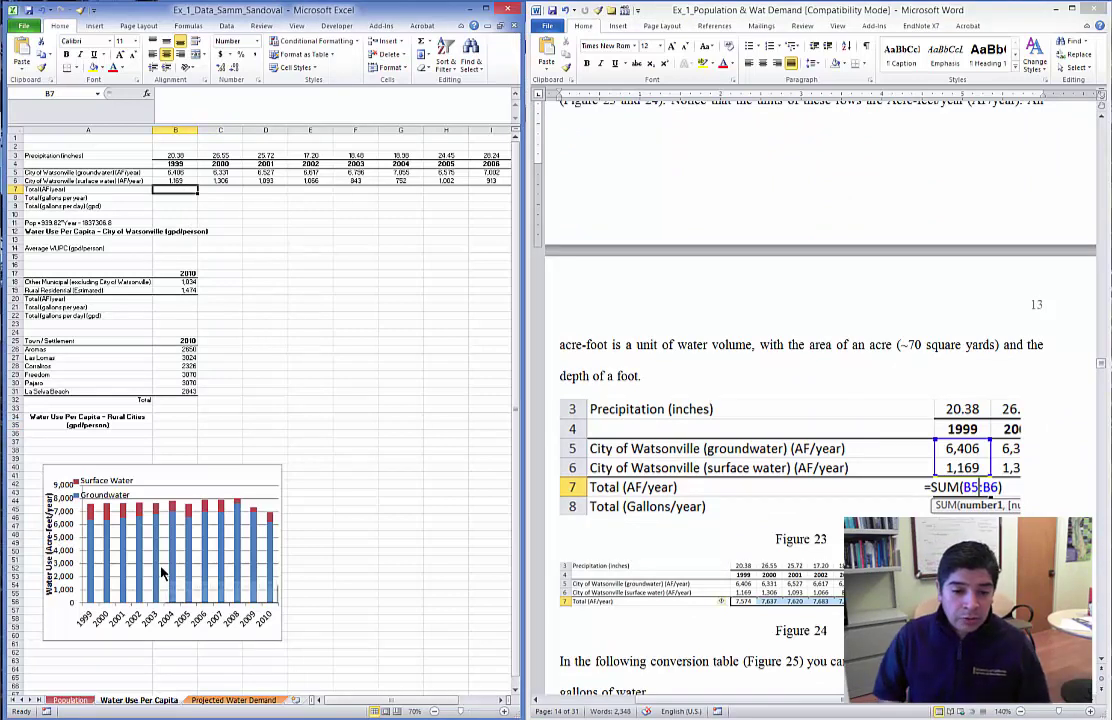
mouse_move(163, 571)
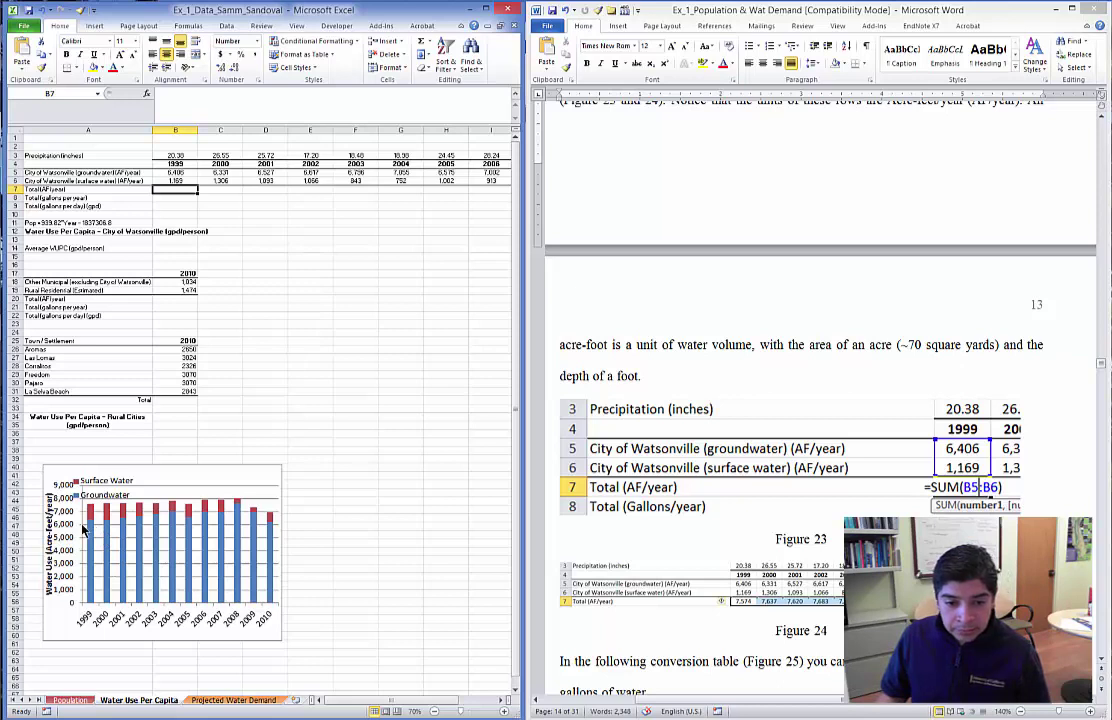
mouse_move(93, 527)
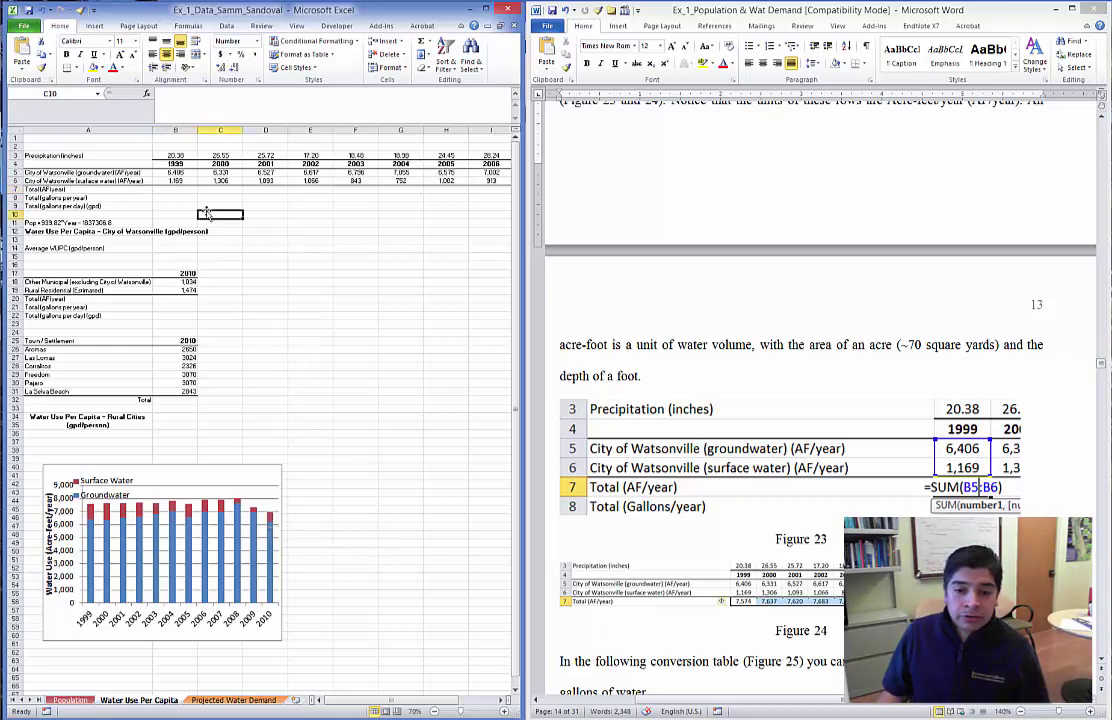
text(=)
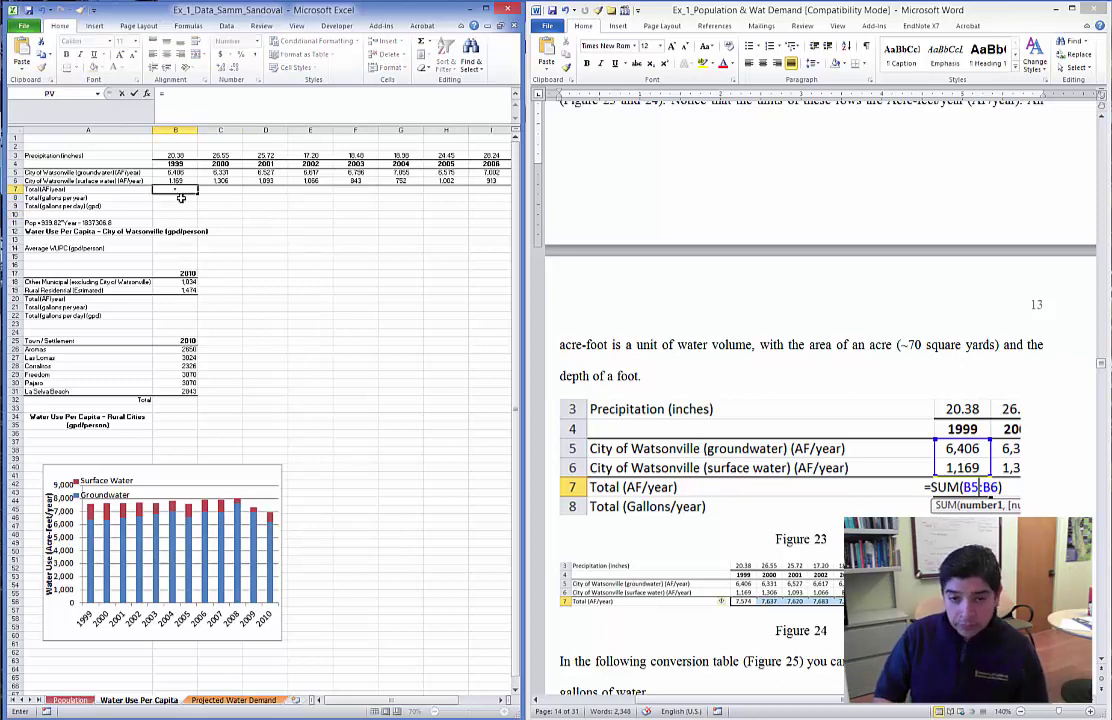
text(sum()
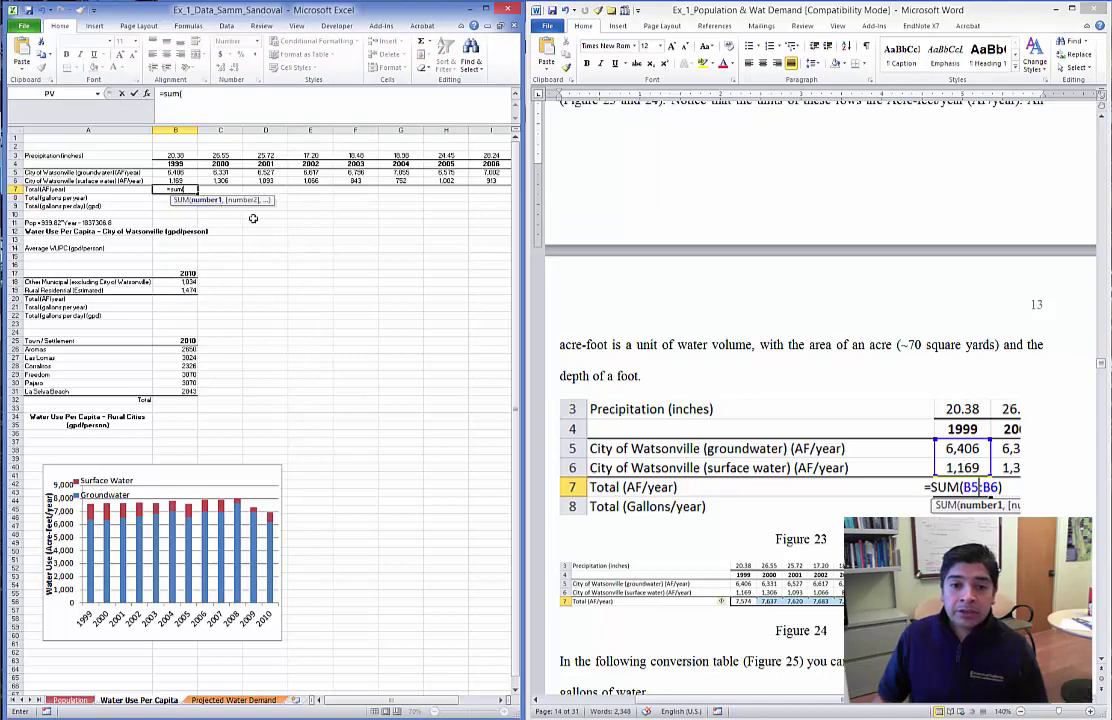
key(Escape)
Total the 1999 groundwater and surface water use in cell B7 with a SUM of B5:B6.
scroll(194, 200, up, 1)
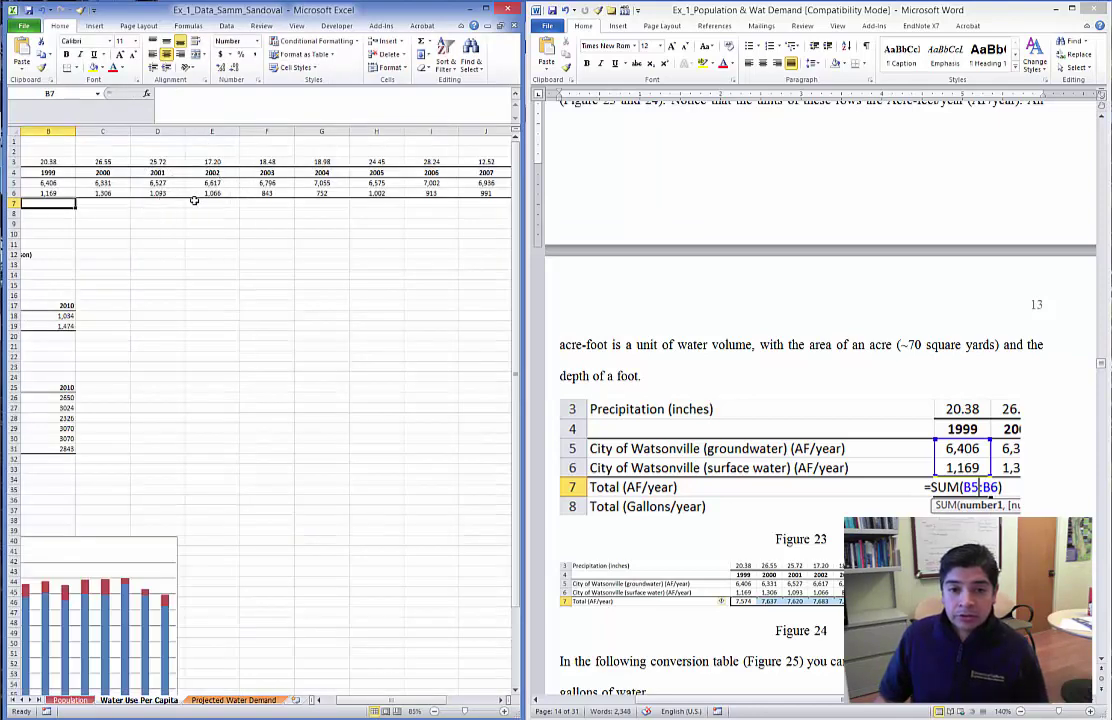
scroll(349, 542, up, 1)
drag(367, 702, 335, 702)
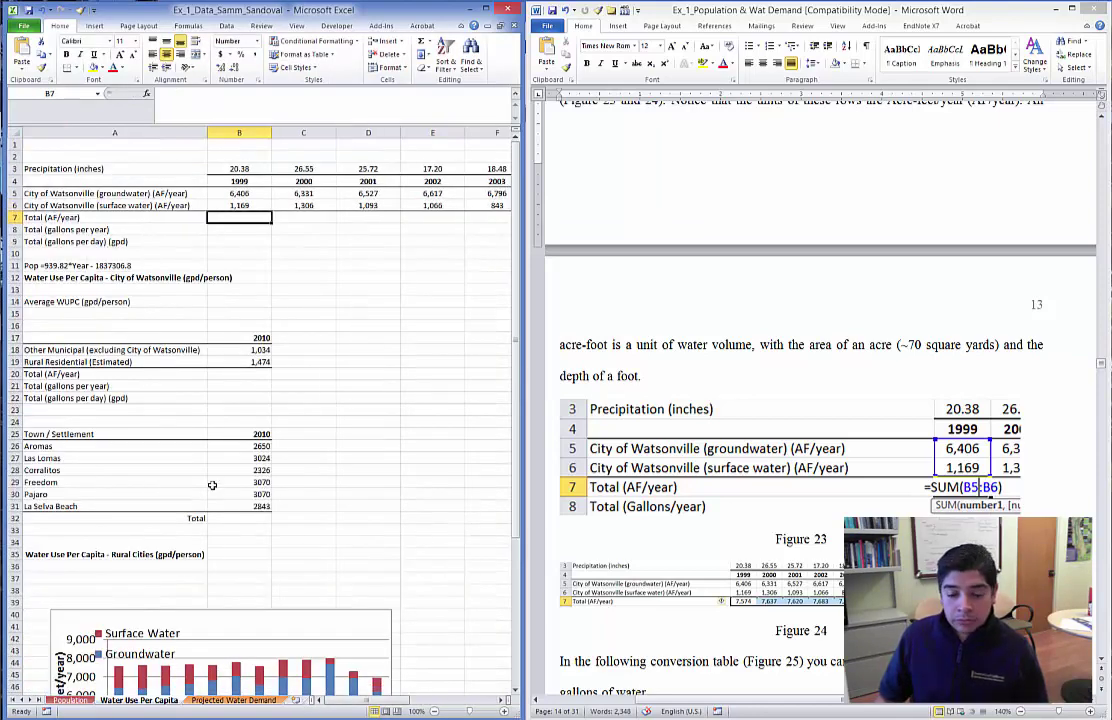
text(=sum()
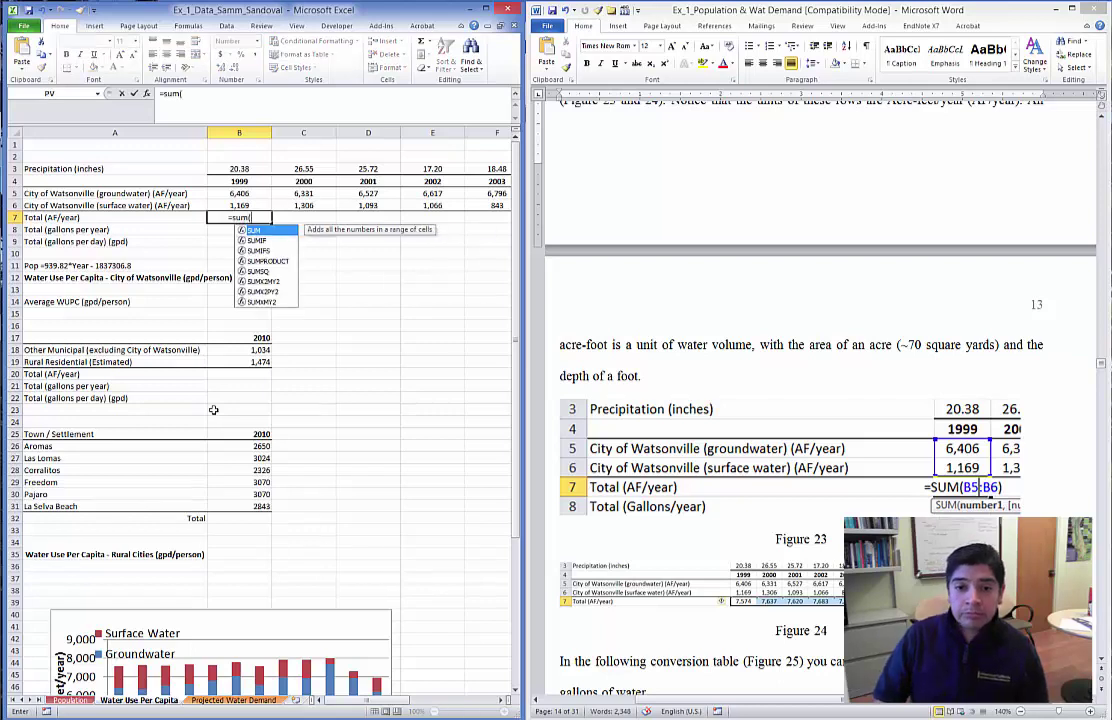
key(Up)
key(Up)
key(shift+Down)
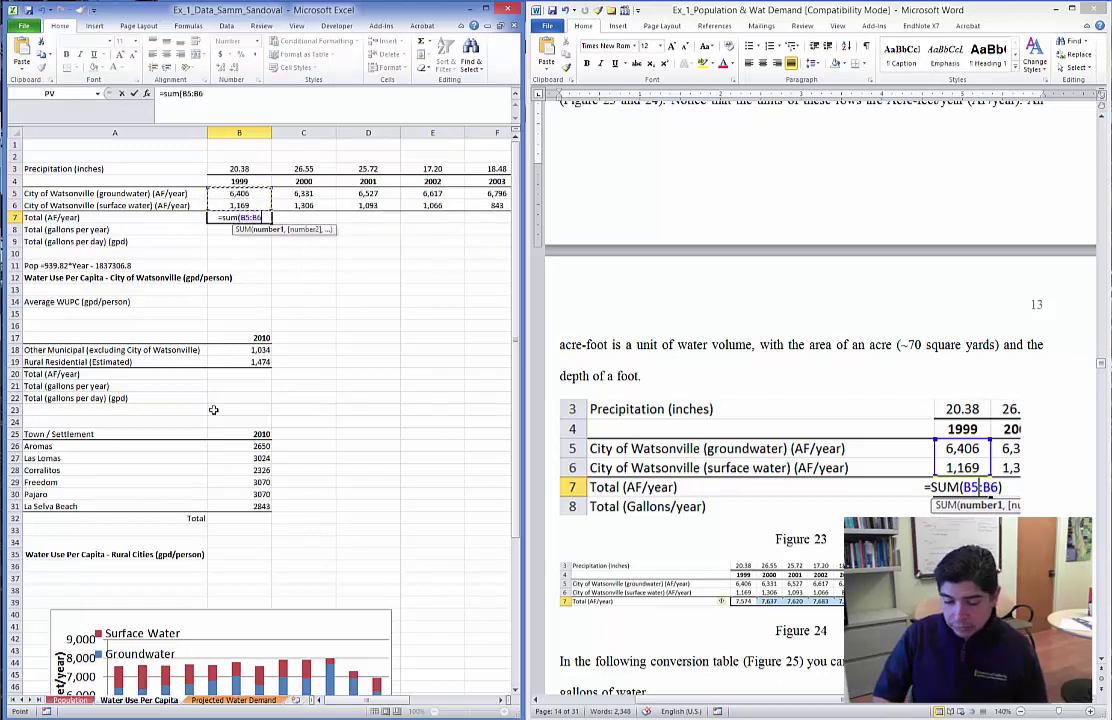
key(Return)
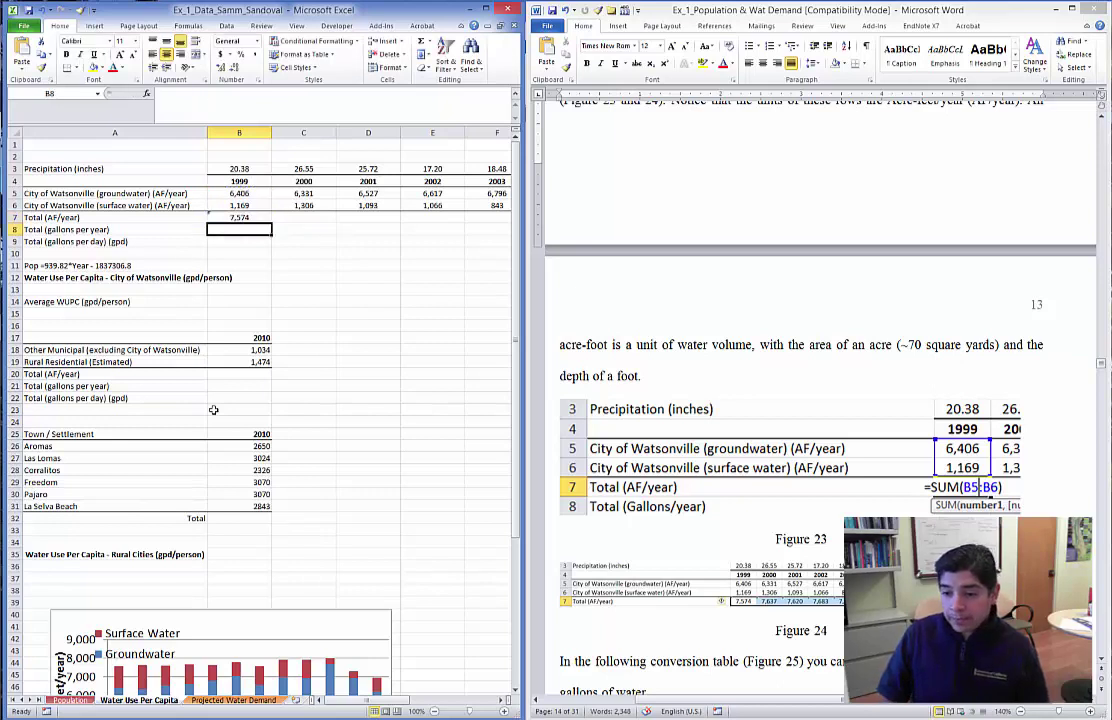
Copy the 1999 total formula from B7 across C7:M7 to total every year from 2000 to 2010.
click(244, 214)
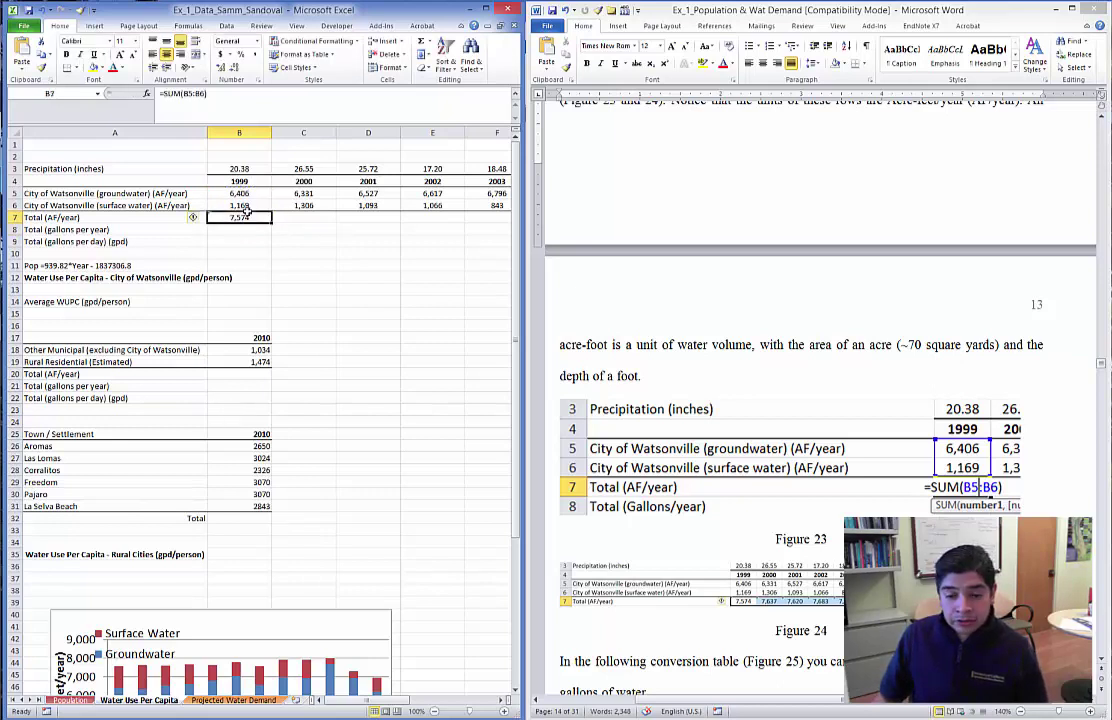
key(ctrl+c)
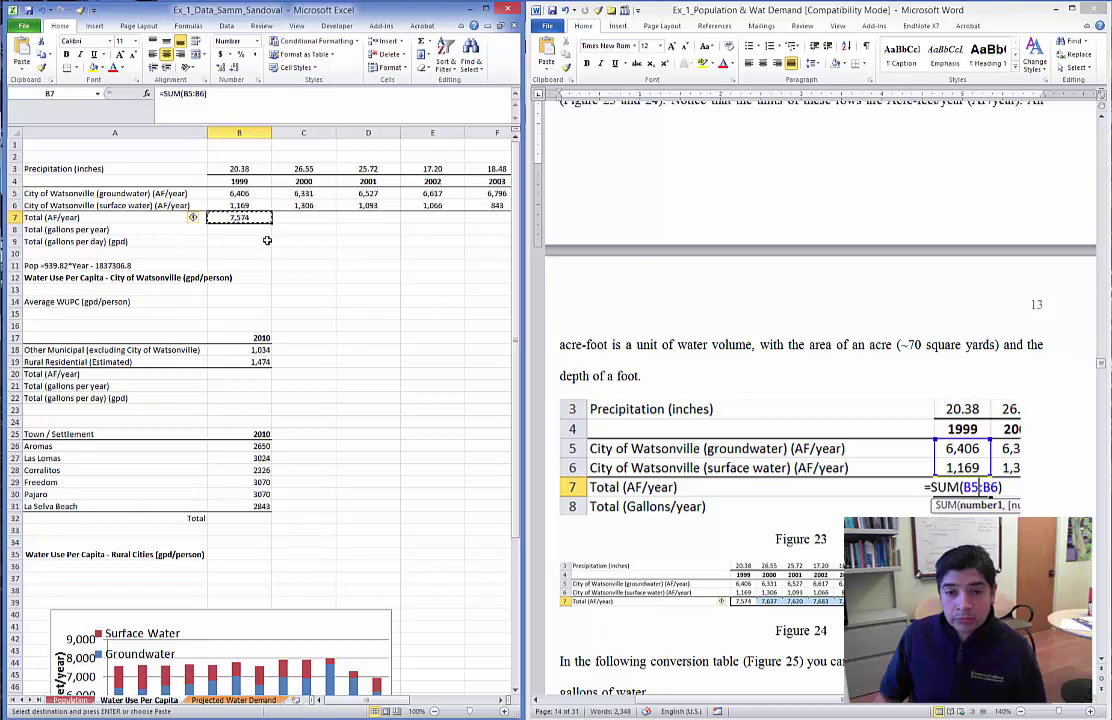
scroll(267, 240, down, 1)
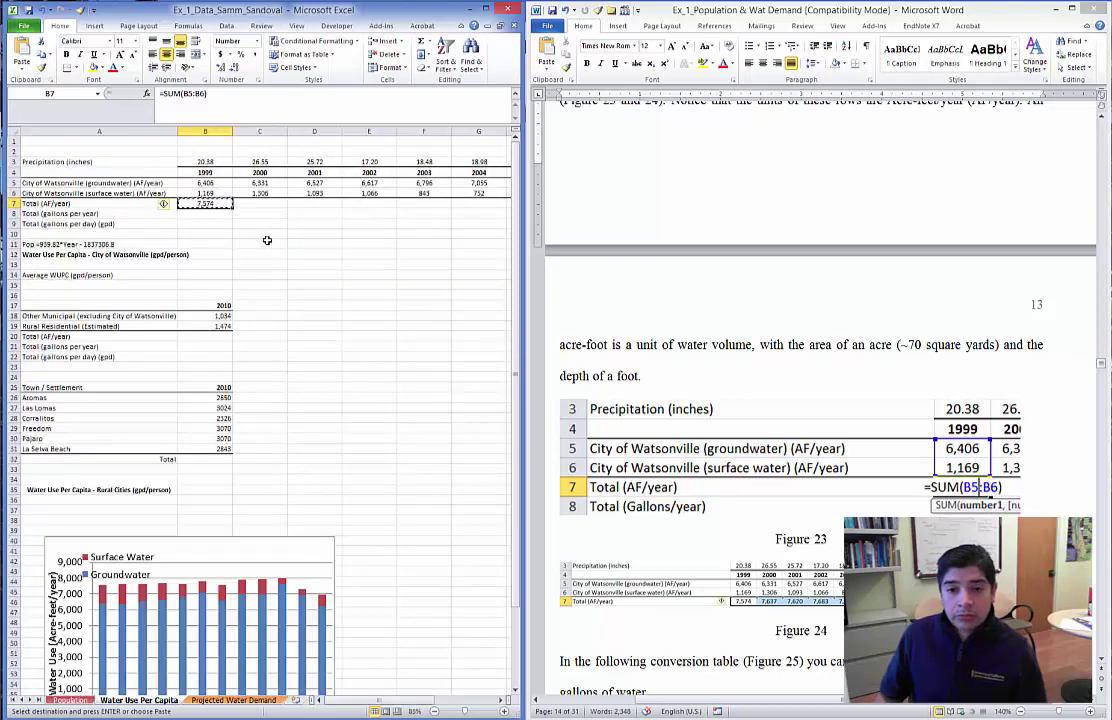
click(258, 204)
drag(258, 204, 404, 204)
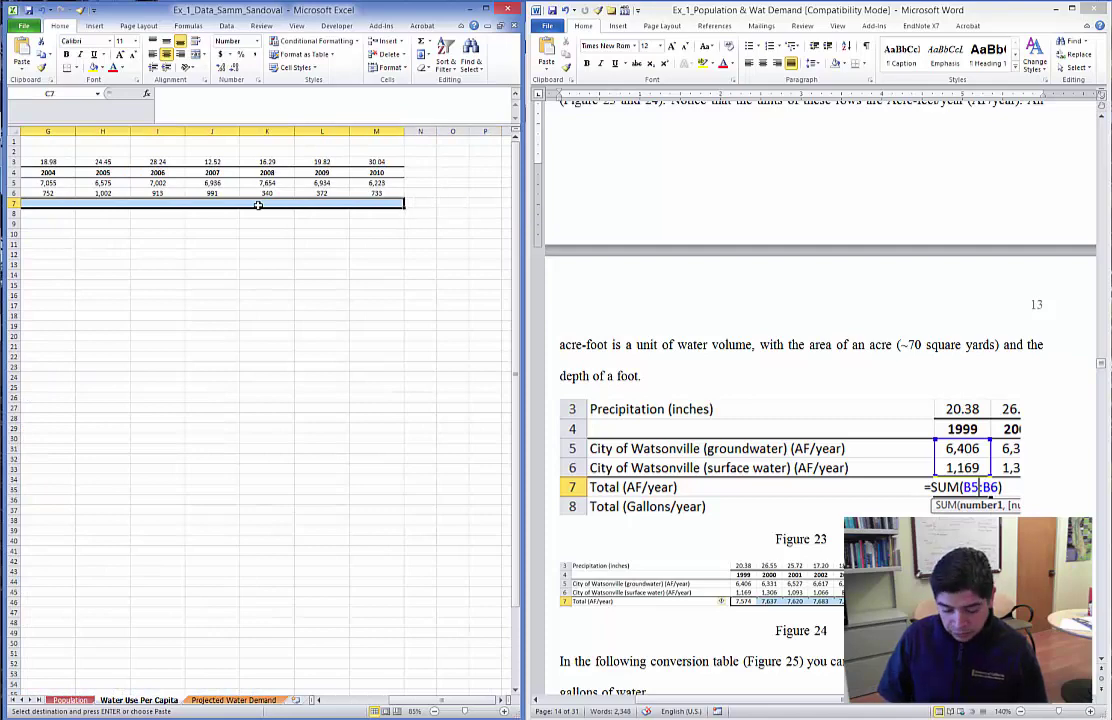
key(ctrl+v)
key(Right)
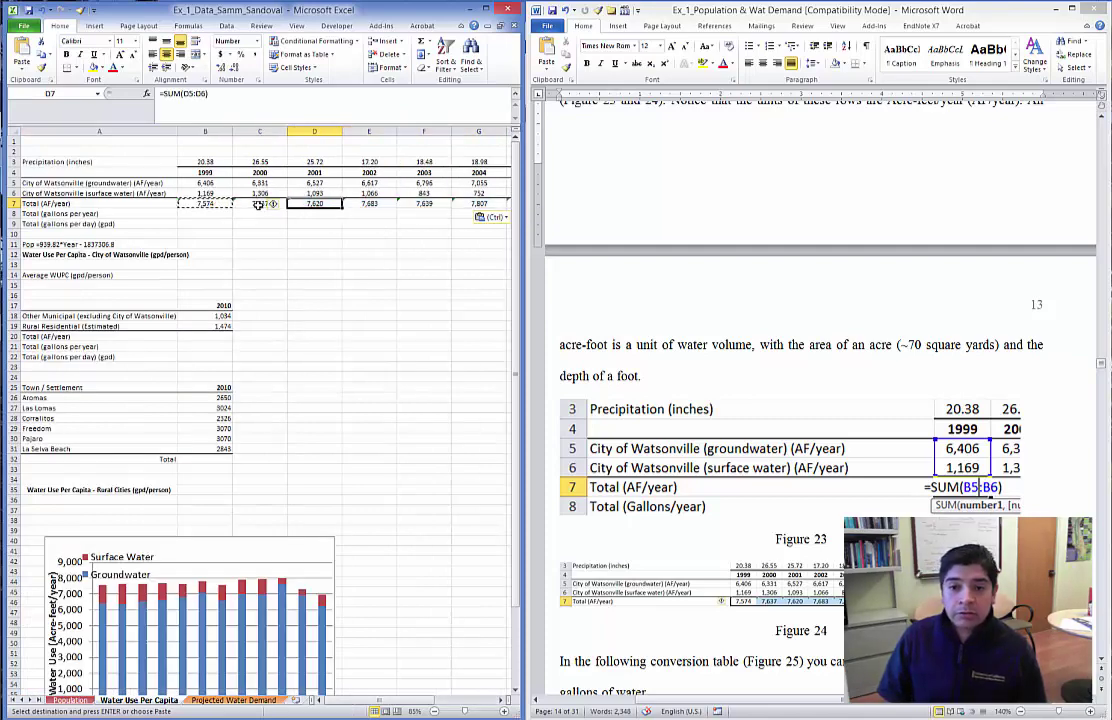
key(ctrl+Right)
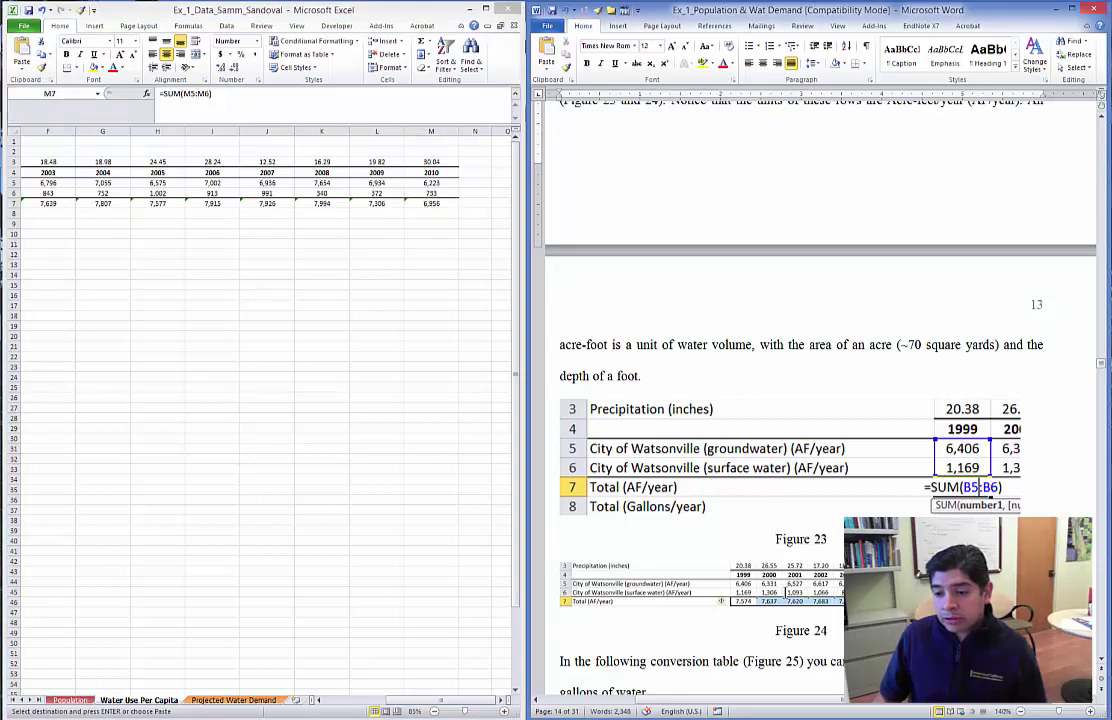
Consult the Figure 25 conversion table in the Word guide for gallons per acre-foot, with cell B8 selected in Excel.
scroll(767, 452, down, 5)
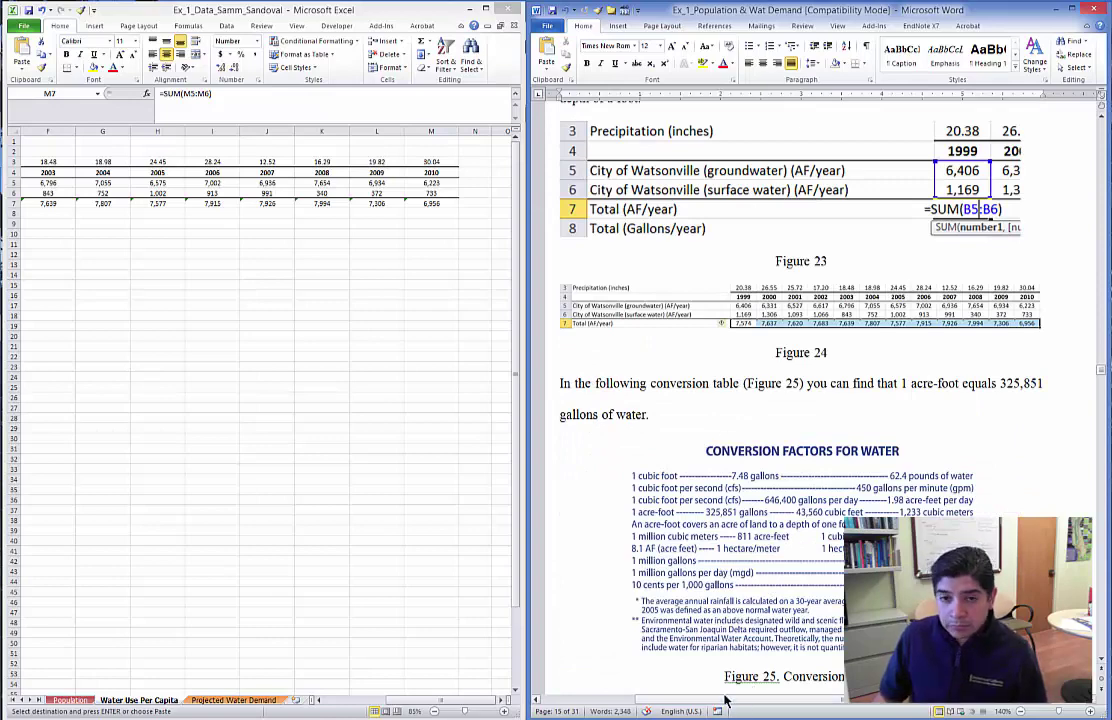
click(240, 238)
key(Left)
key(Left)
key(Left)
key(Left)
key(Left)
key(Left)
key(Left)
key(Left)
key(Left)
key(Left)
key(Left)
key(Left)
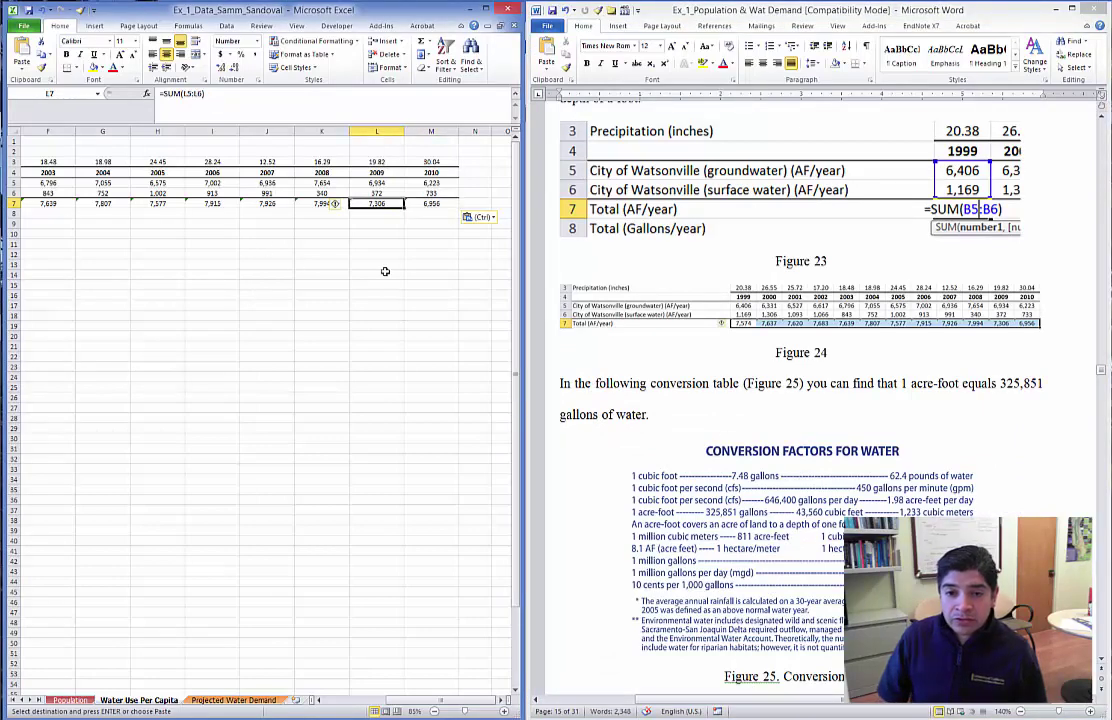
key(Right)
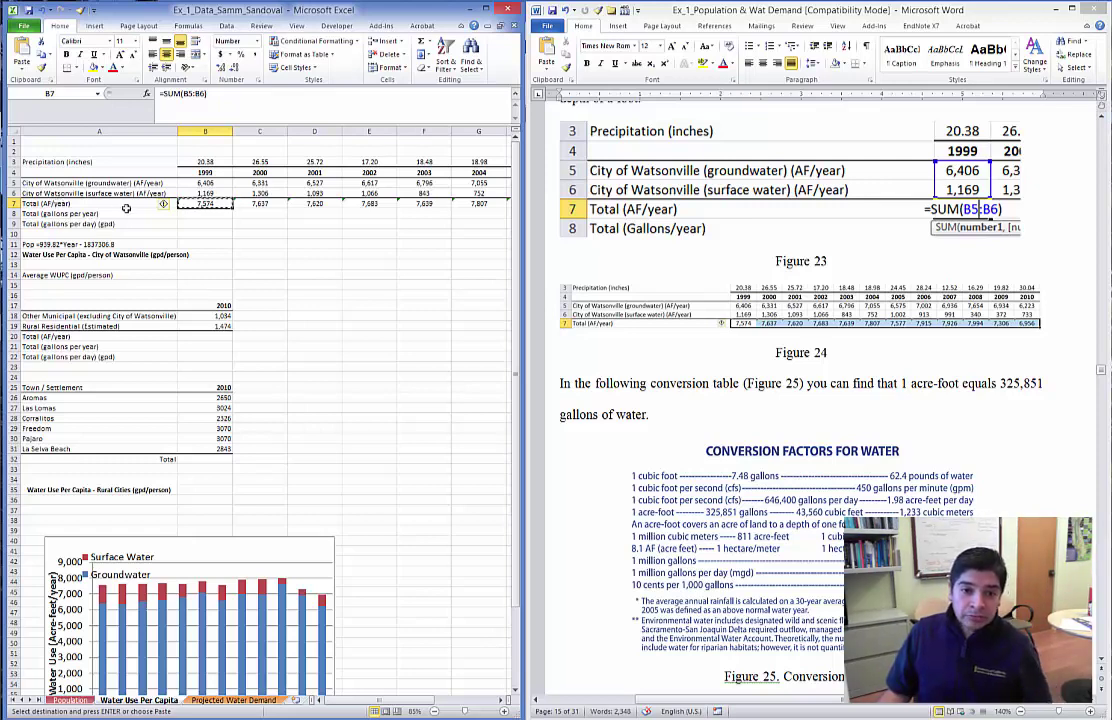
click(192, 214)
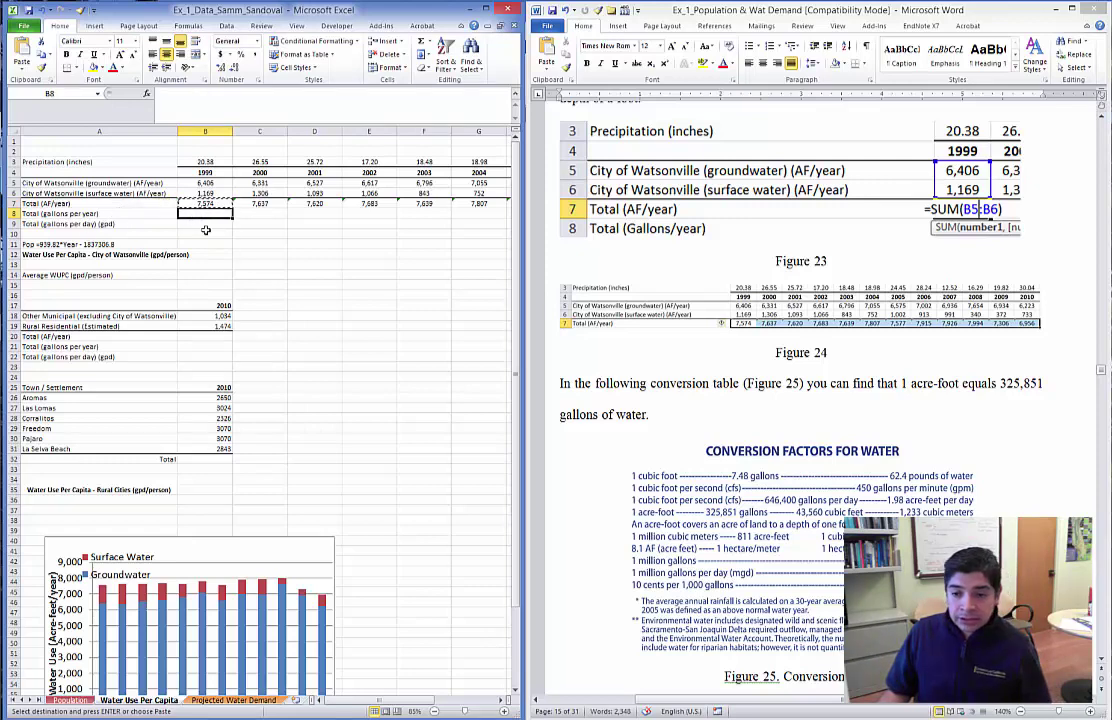
scroll(710, 480, down, 3)
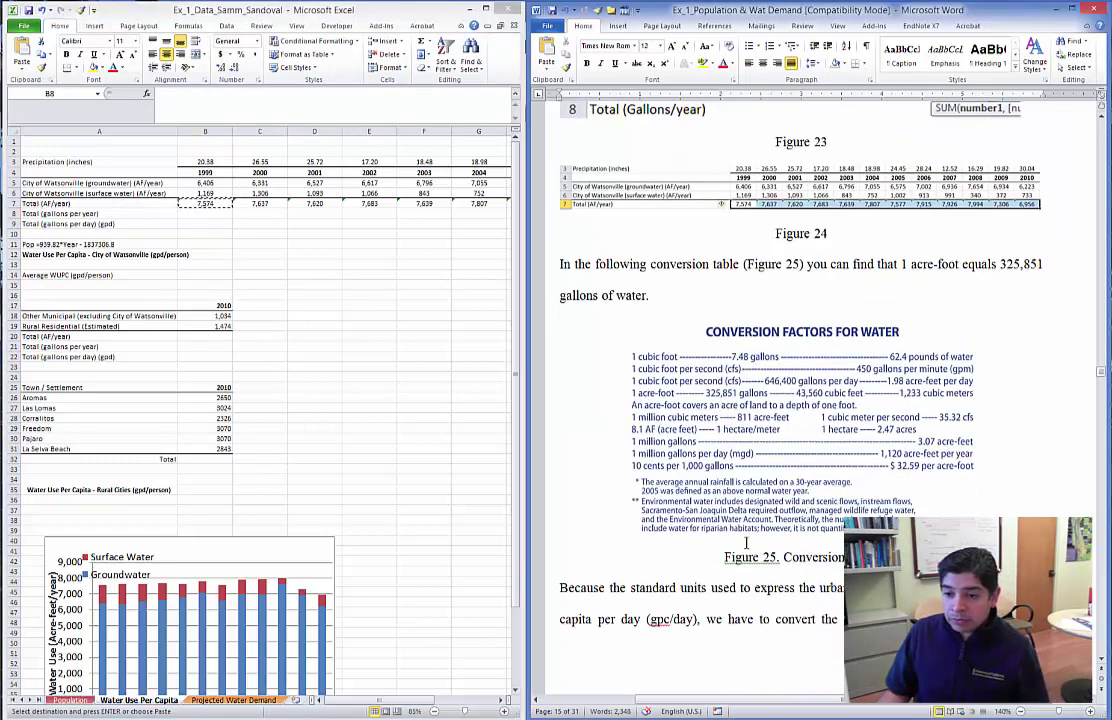
scroll(733, 490, down, 10)
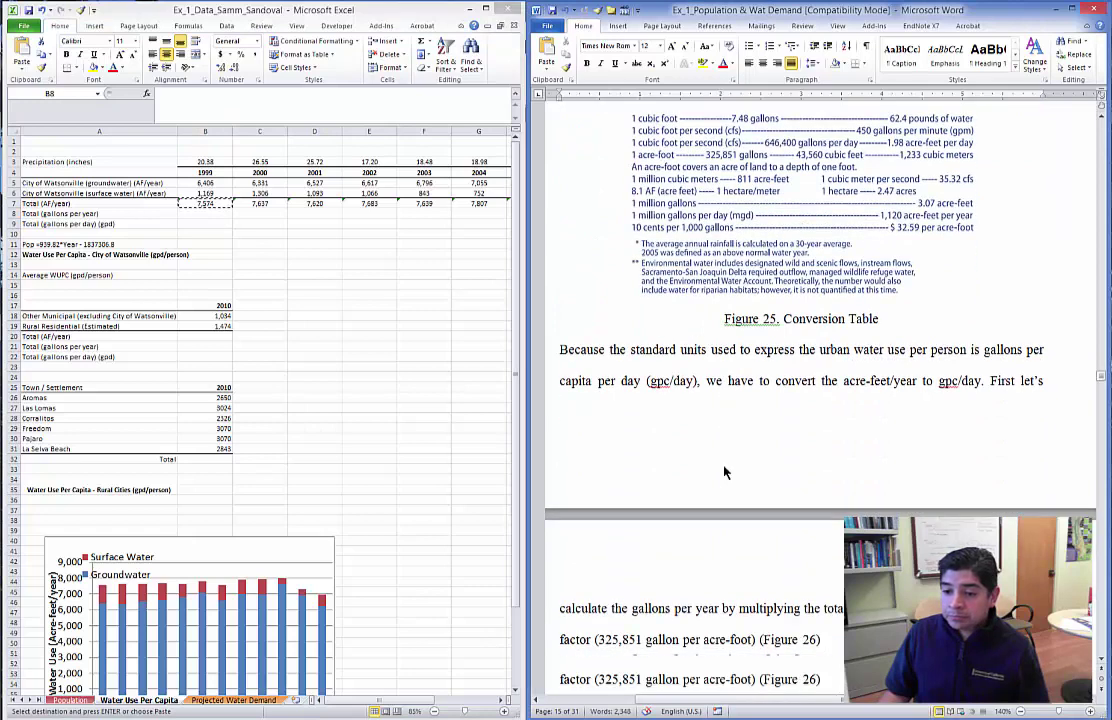
scroll(721, 465, up, 5)
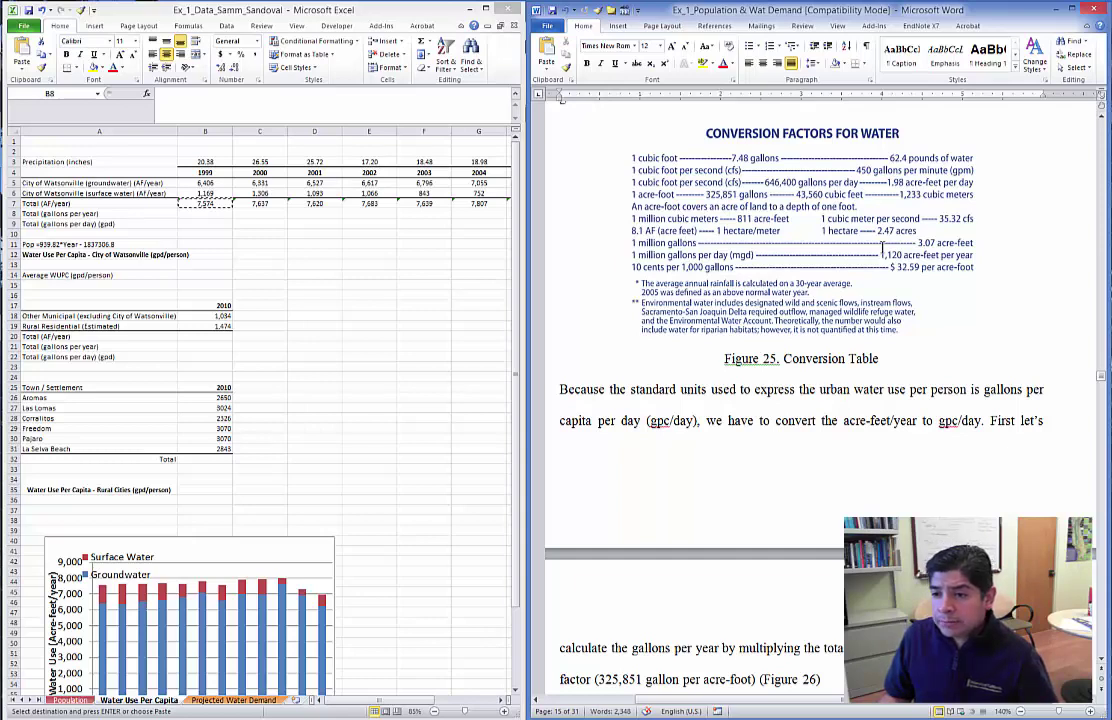
click(645, 196)
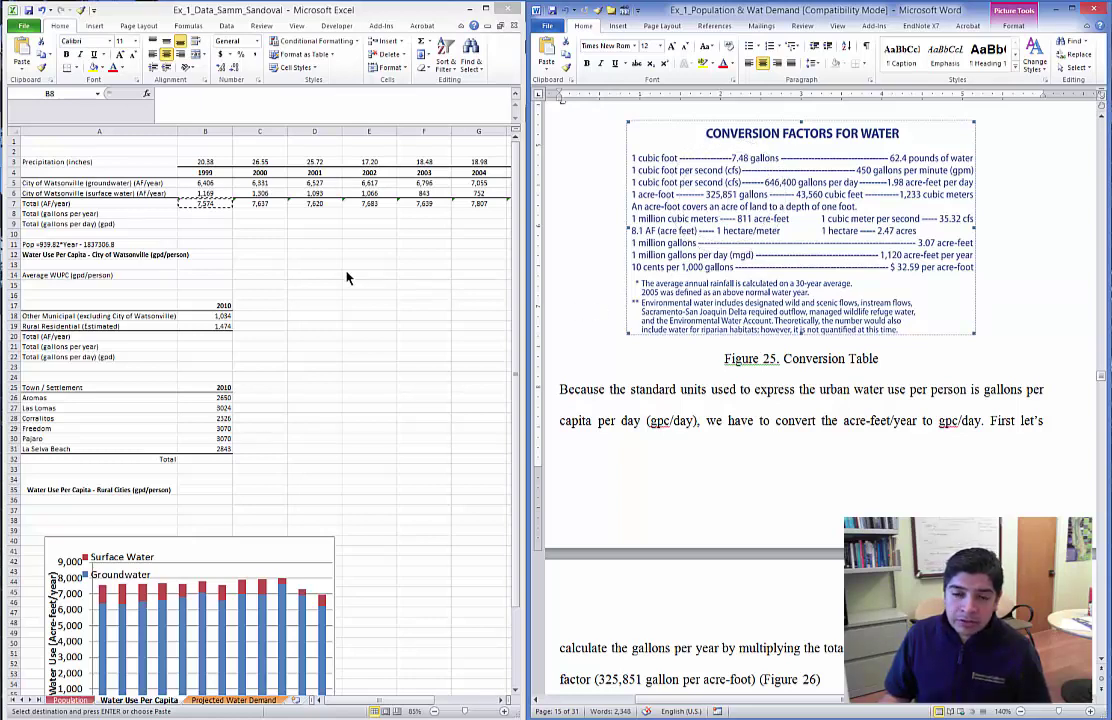
Convert the 1999 total to gallons per year in cell B8 with the formula =B7*325851.
click(205, 214)
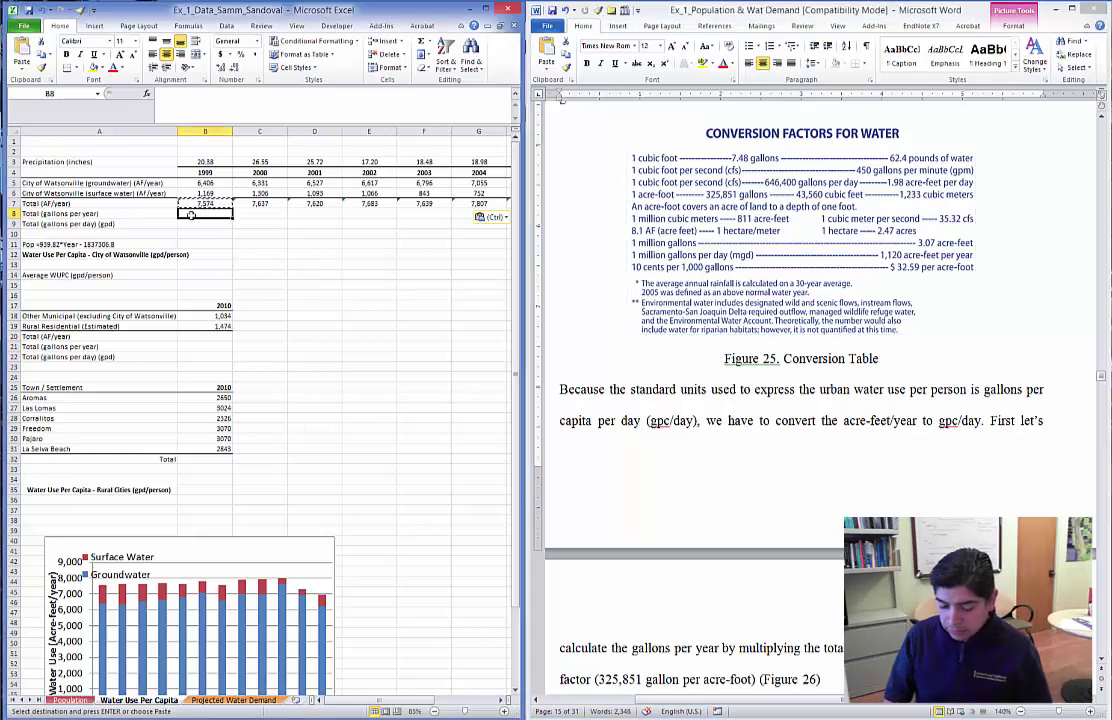
text(=)
key(Up)
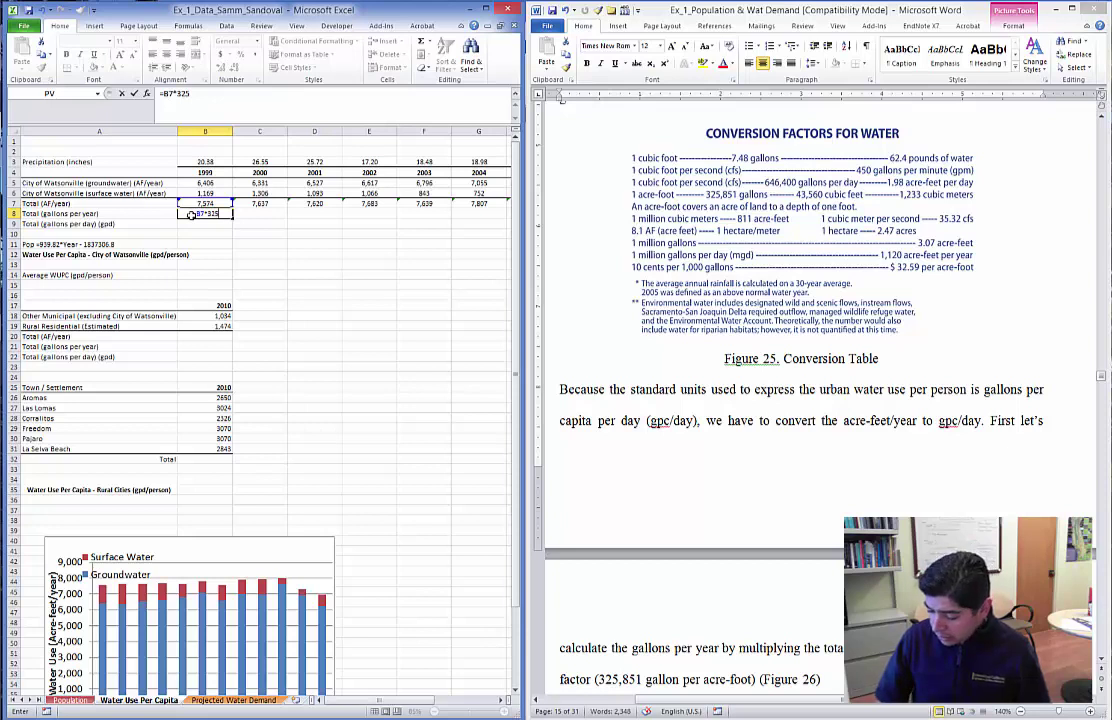
key(ctrl+Return)
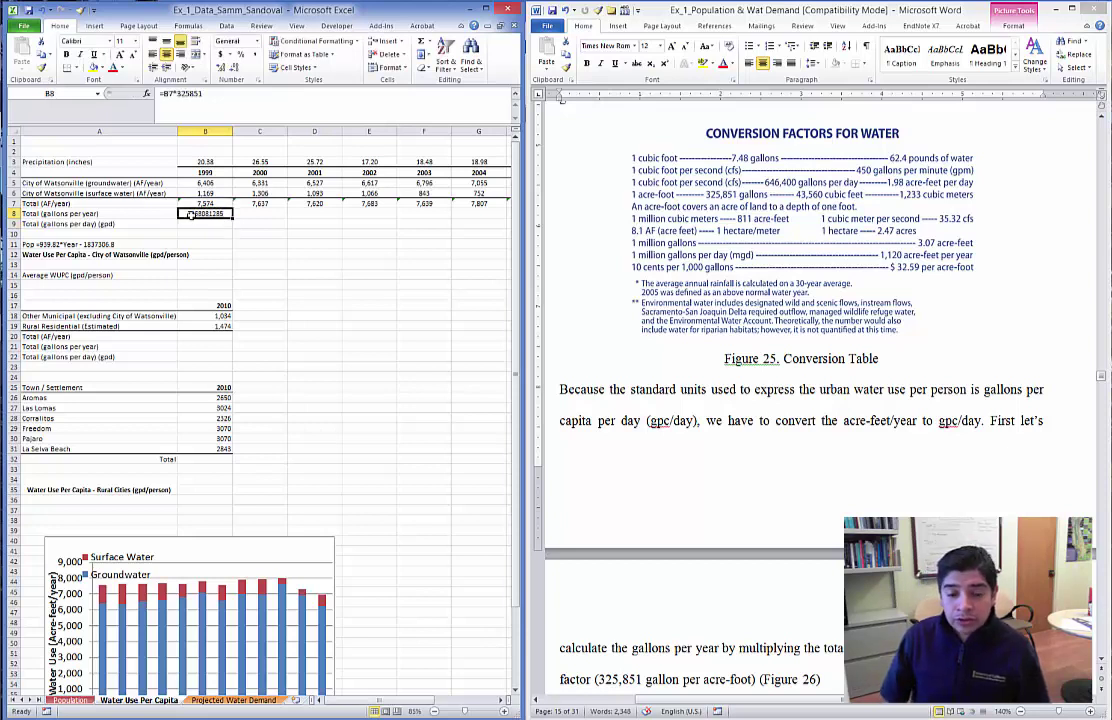
Copy the gallons-per-year formula from B8 across C8:M8 for the years 2000 to 2010.
key(ctrl+c)
key(Right)
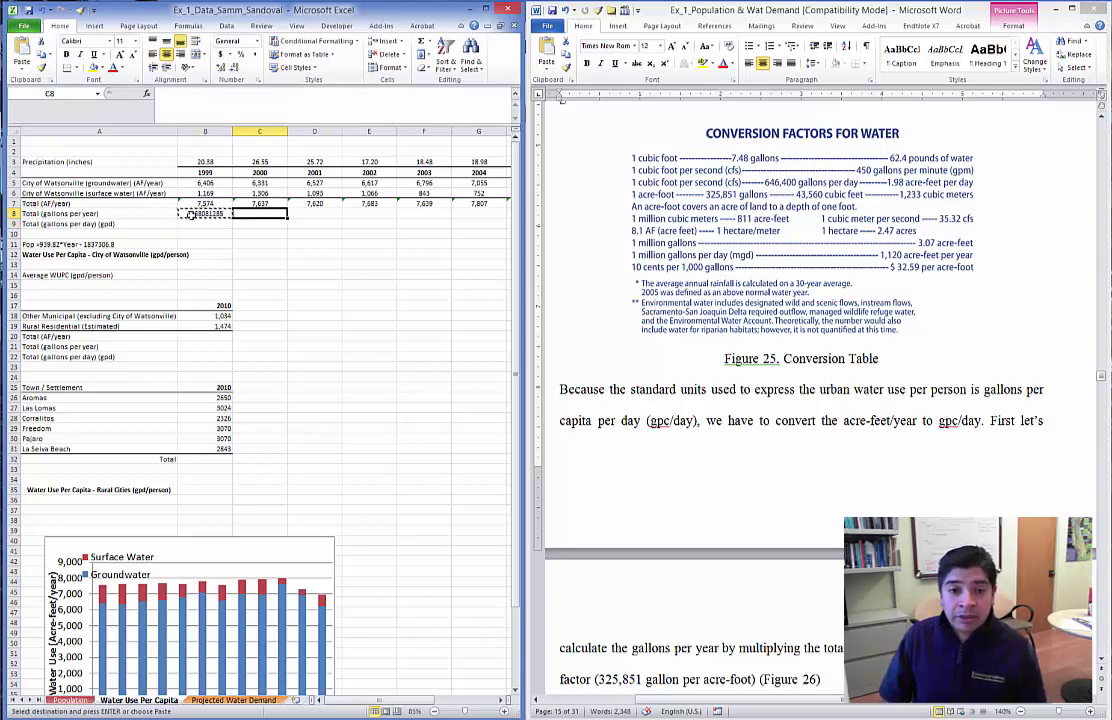
key(shift+Right)
key(shift+Right)
key(shift+Right)
key(shift+Right)
key(shift+Right)
key(shift+Right)
key(shift+Right)
key(shift+Right)
key(shift+Right)
key(shift+Right)
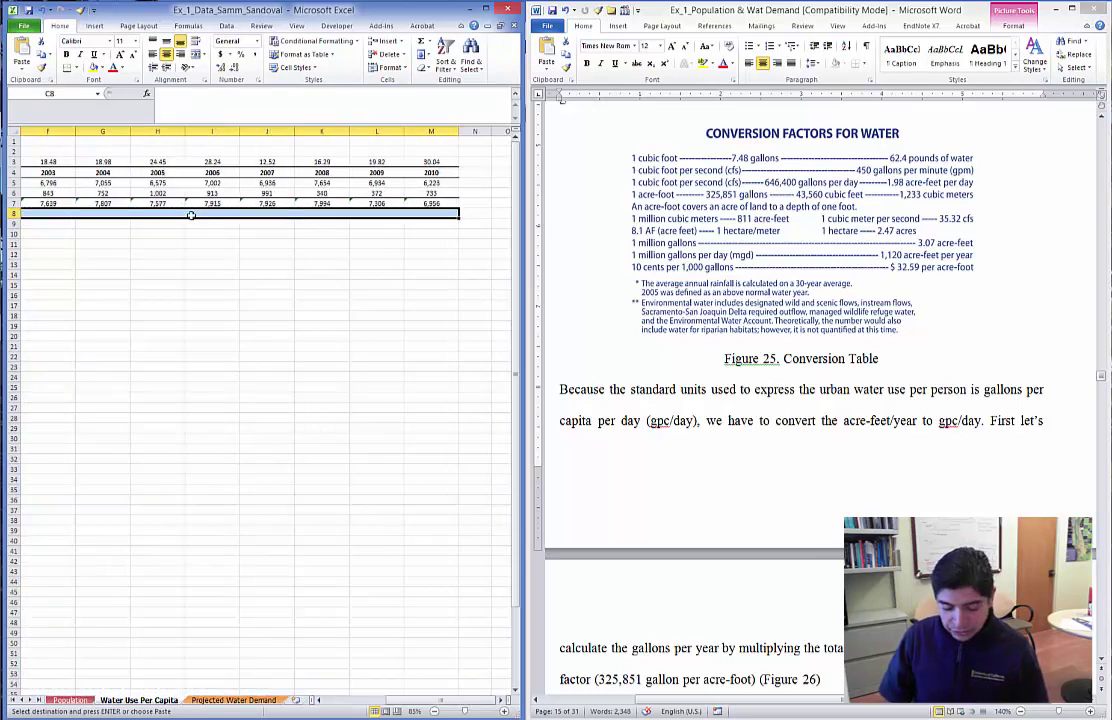
key(ctrl+v)
key(Home)
Convert the 1999 total to gallons per day in cell B9 with the formula =B8/365.
key(Down)
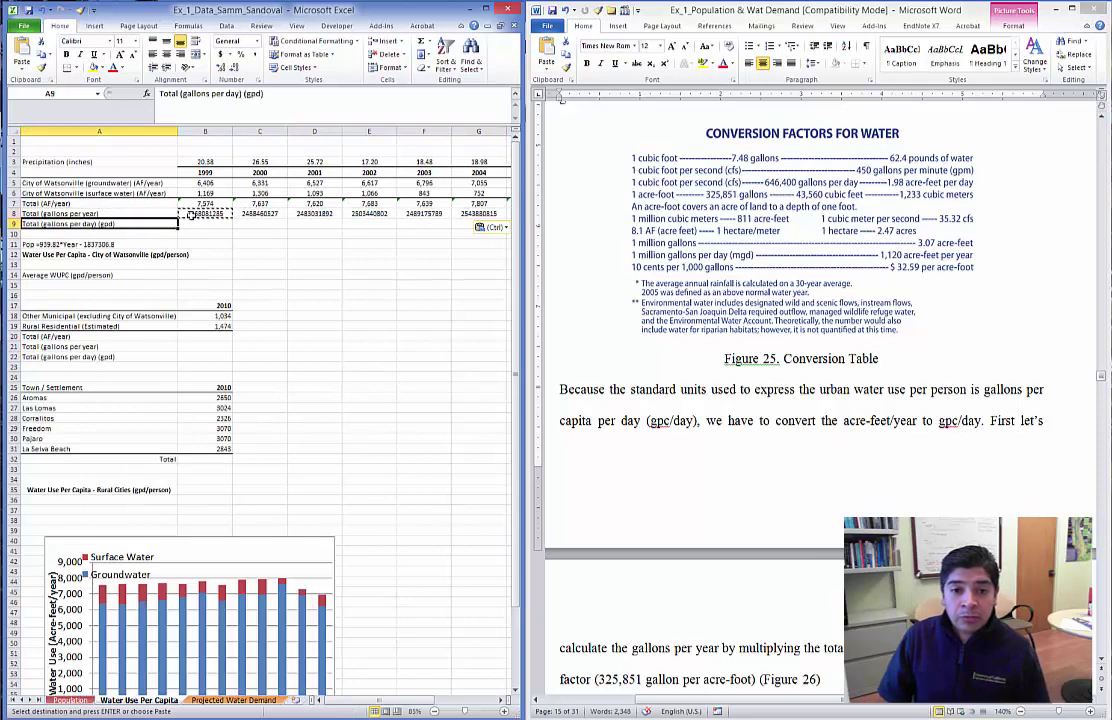
key(Right)
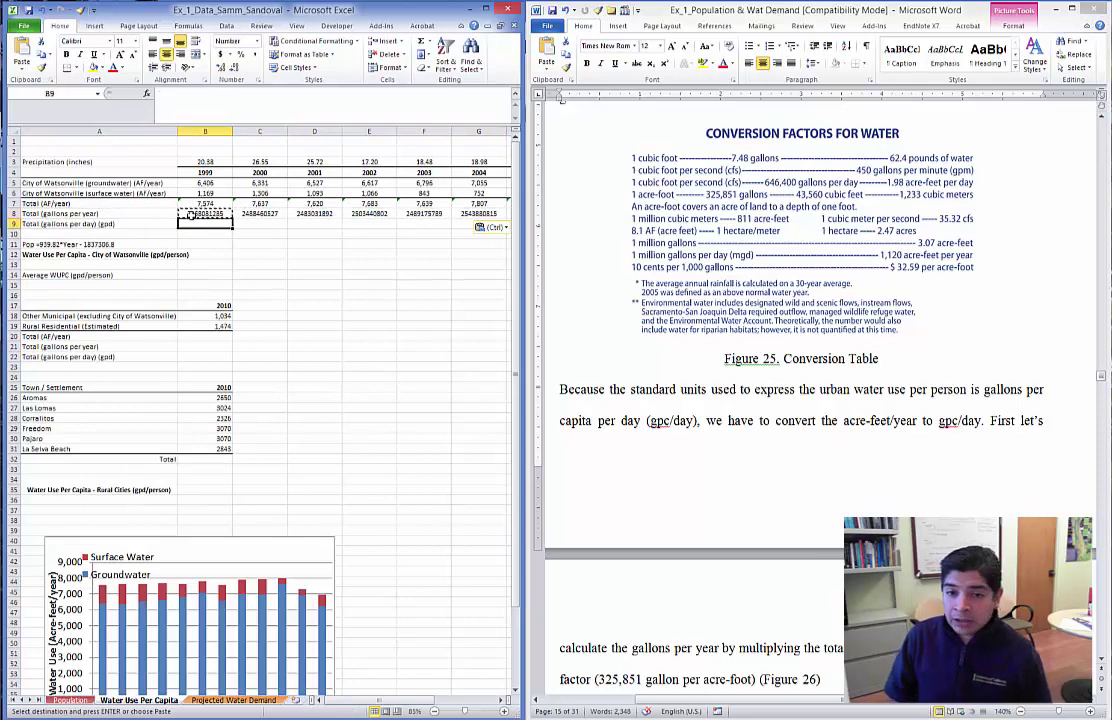
text(=)
click(190, 214)
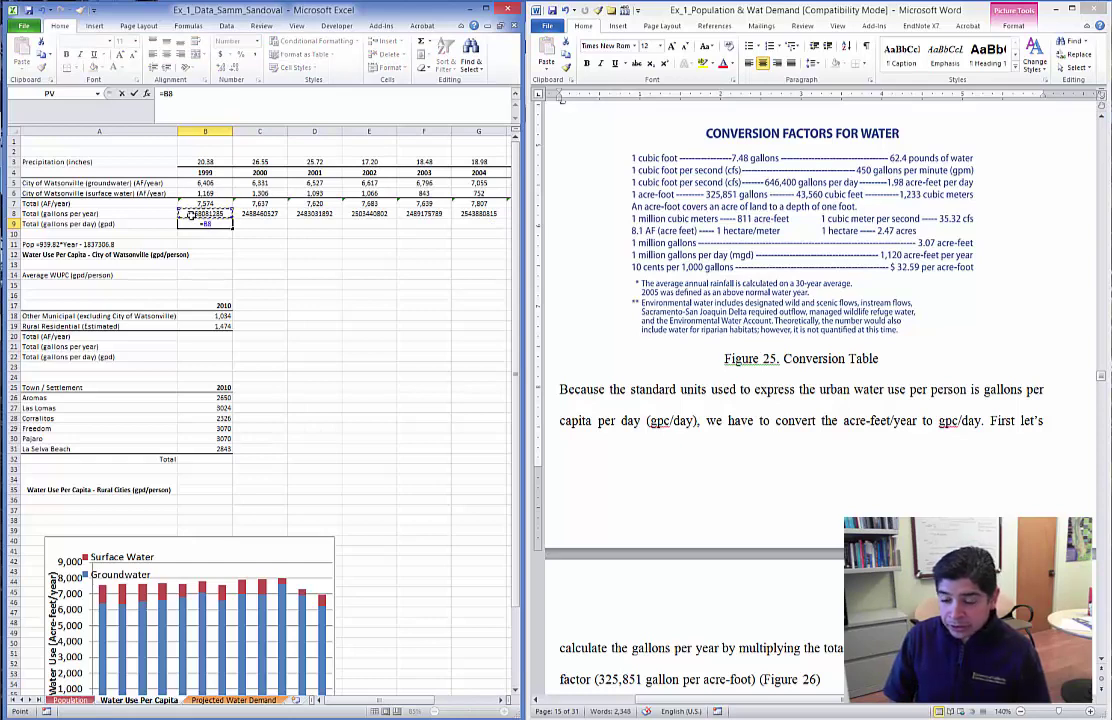
text(/365)
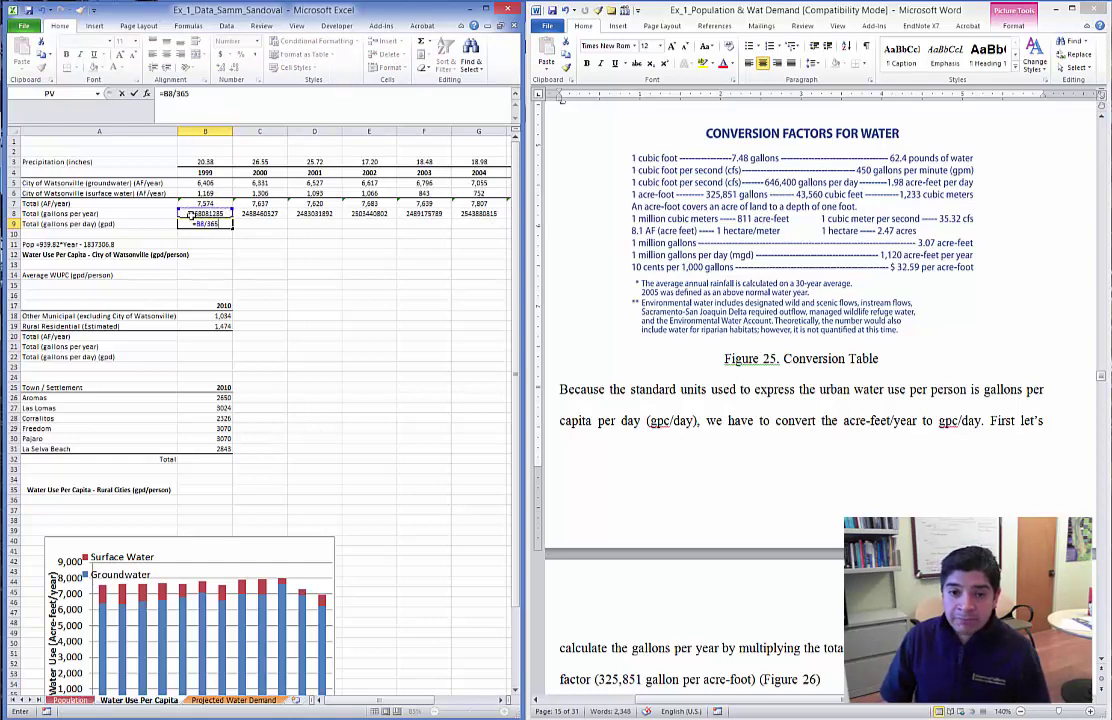
key(ctrl+Return)
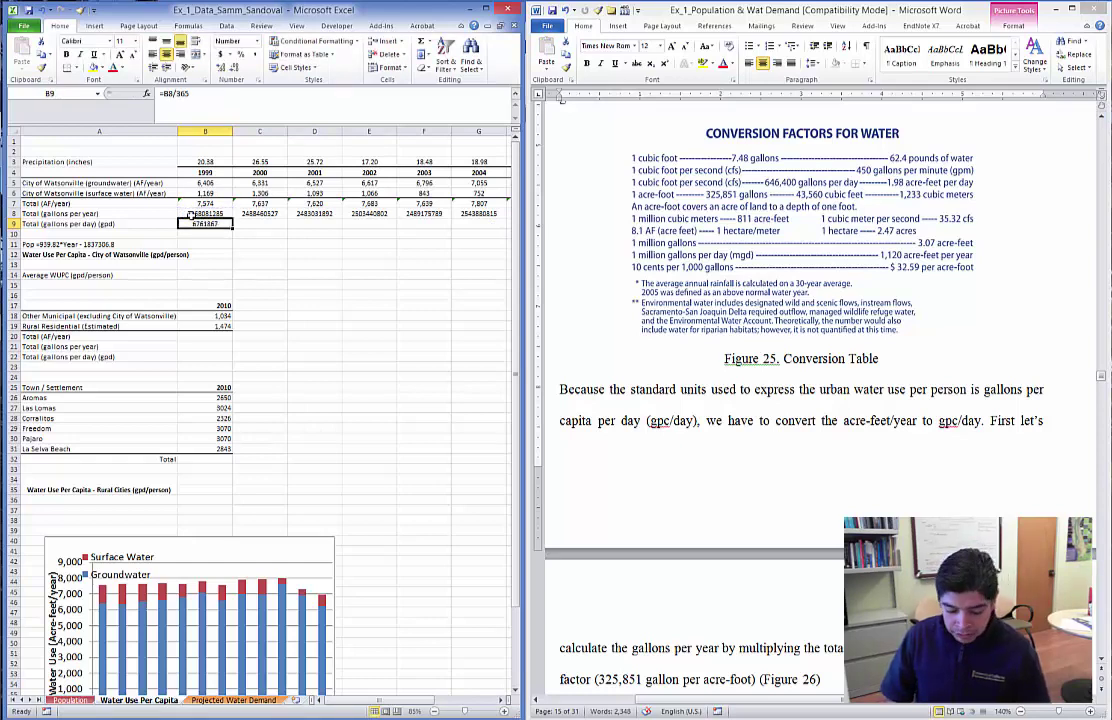
Copy the gallons-per-day formula from B9 across C9:M9 for the years 2000 to 2010.
key(ctrl+c)
drag(260, 224, 455, 224)
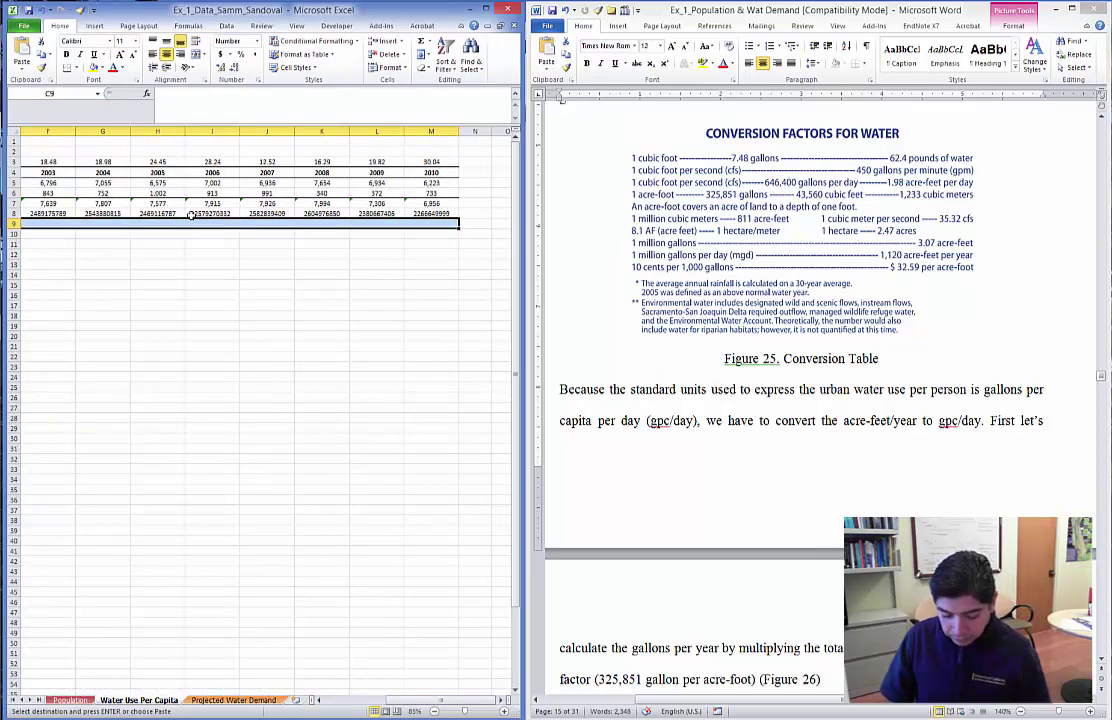
key(ctrl+v)
key(Home)
Check the 1970-2010 population equation in cell D5 of the Population sheet, and return to the Water Use Per Capita sheet.
key(Down)
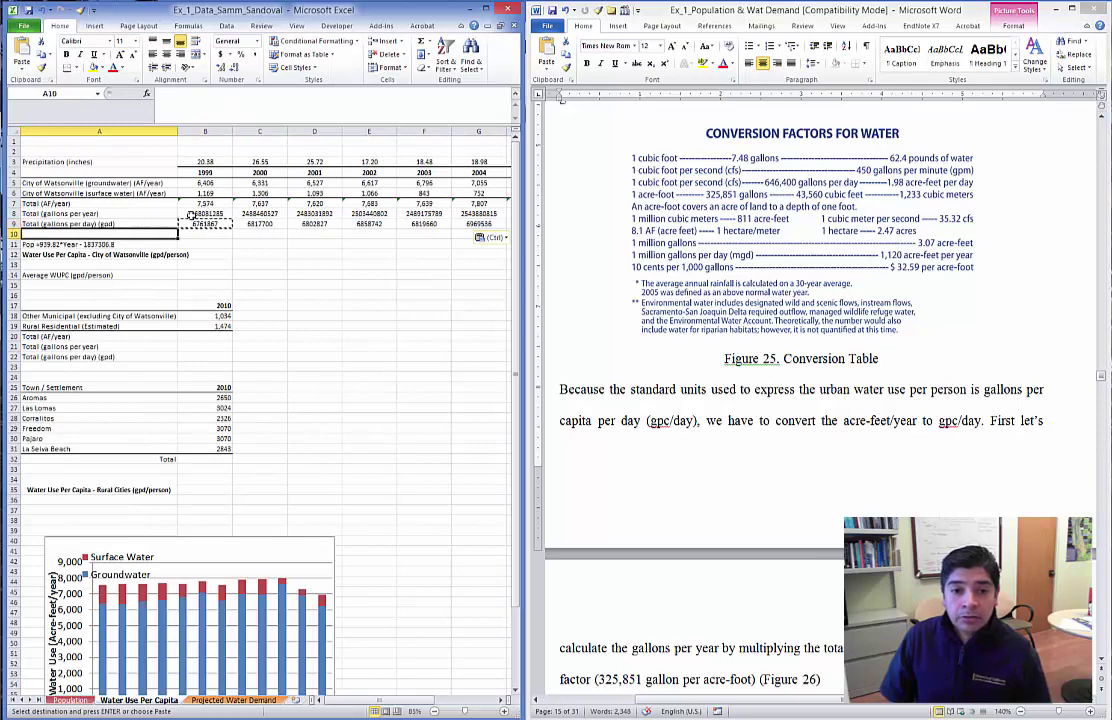
key(Down)
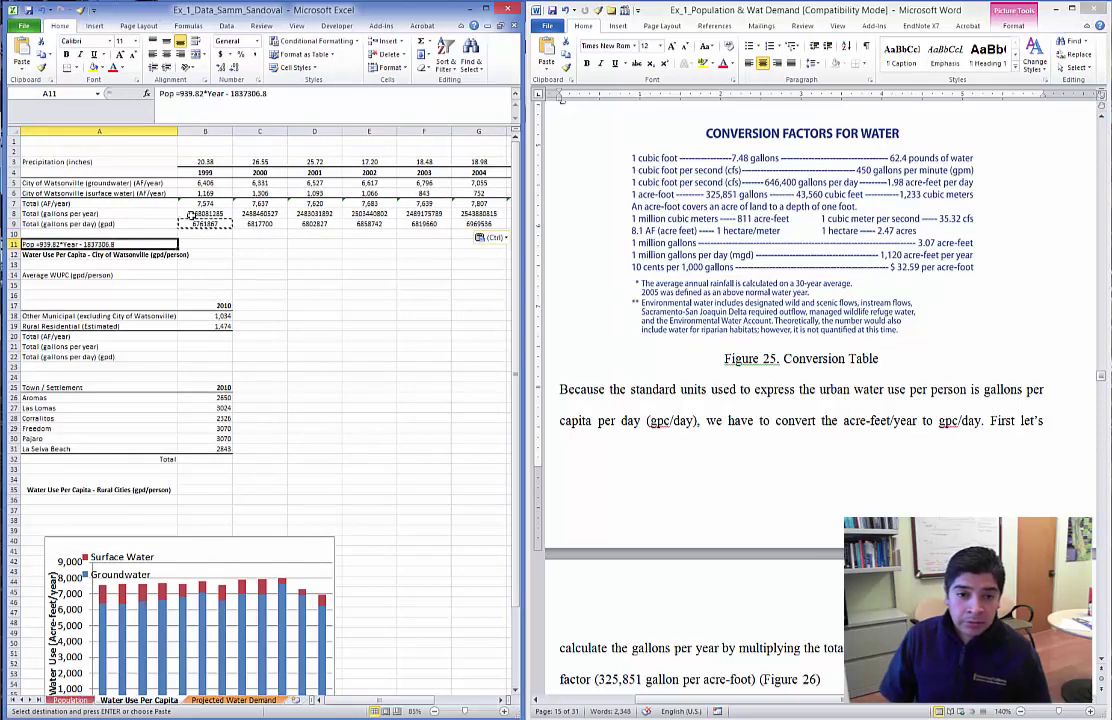
key(ctrl+Page_Up)
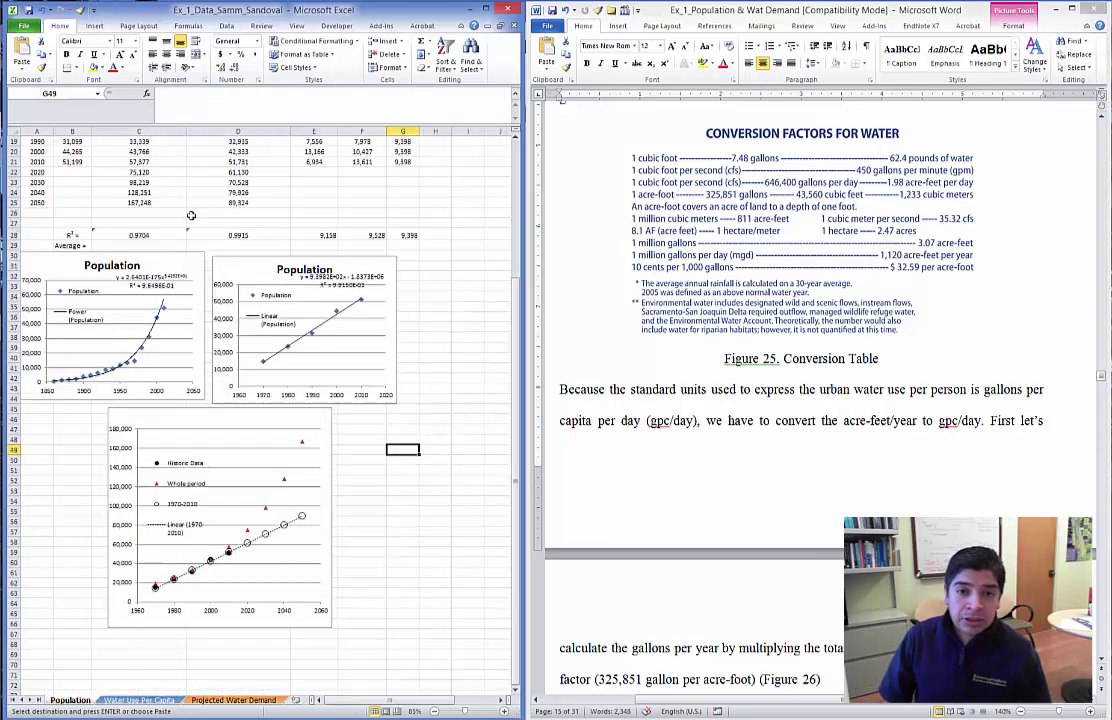
scroll(191, 215, up, 7)
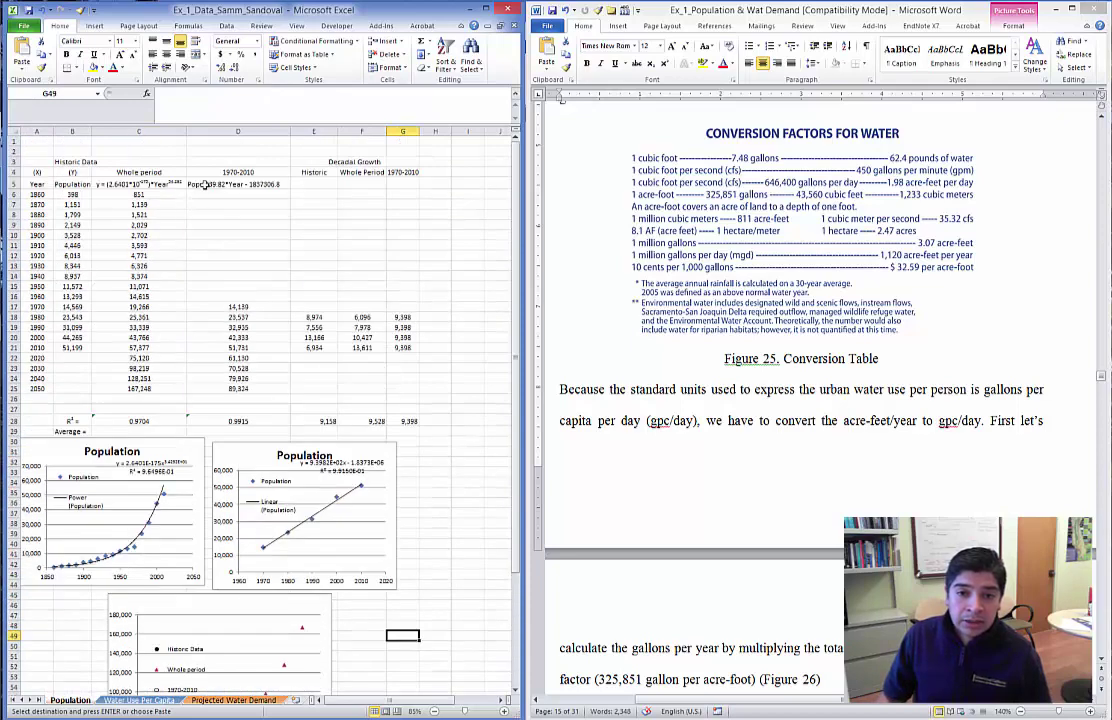
click(236, 184)
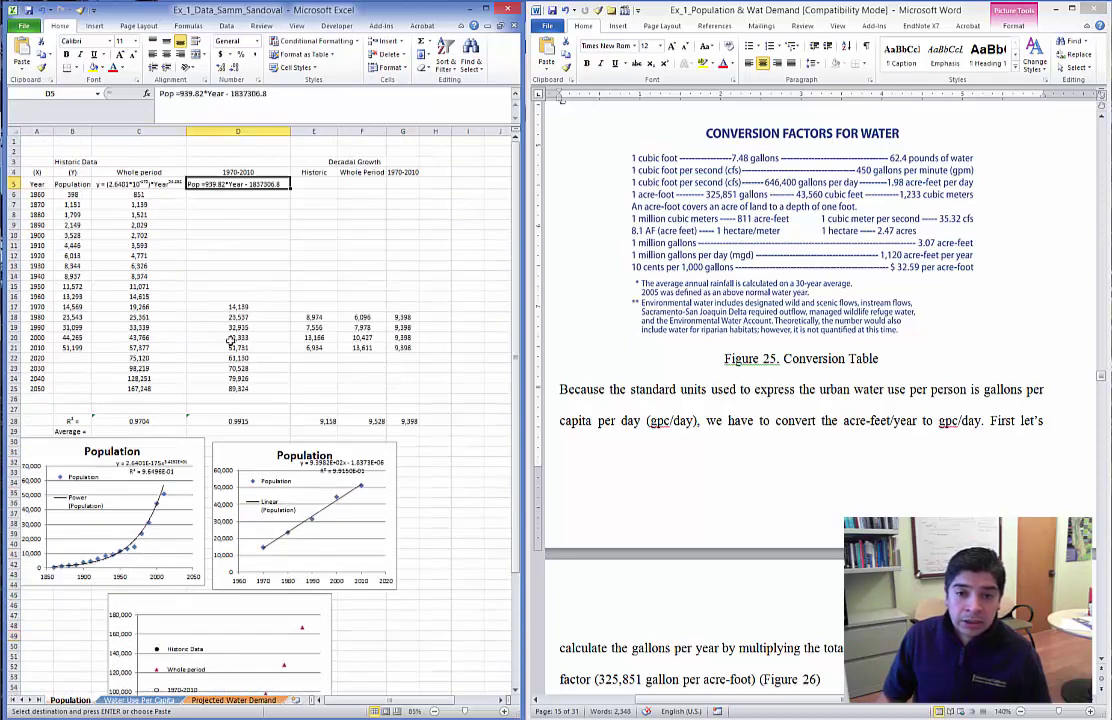
click(146, 701)
key(ctrl+v)
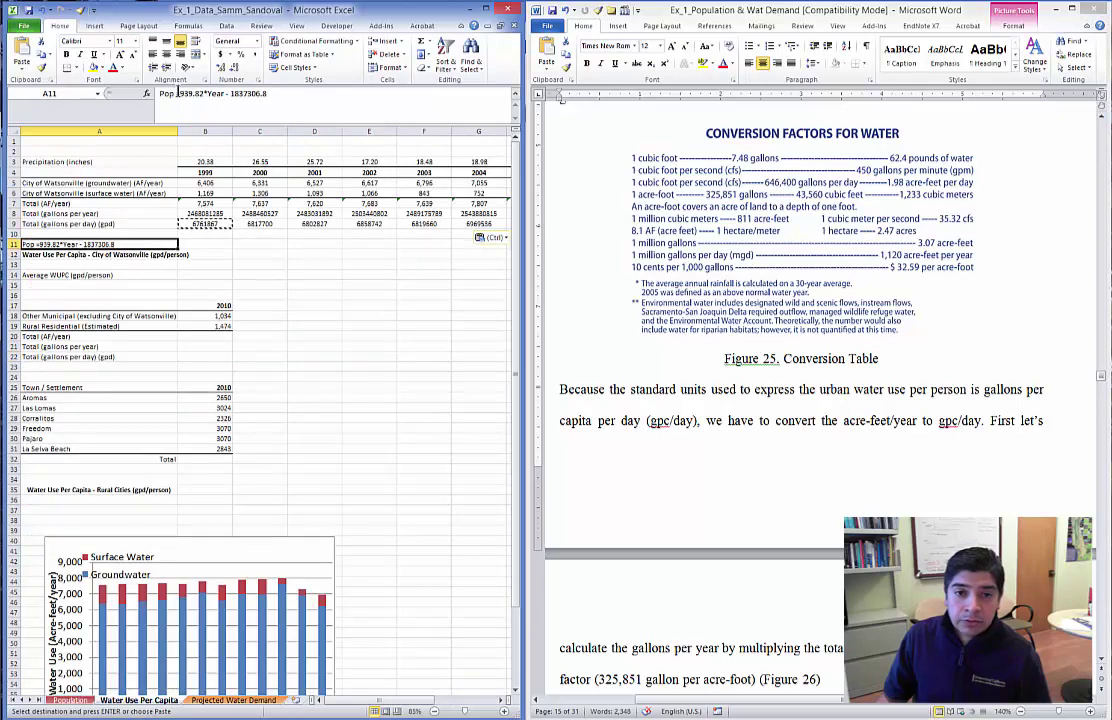
Copy the equation text =939.82*Year - 1837306.8 from cell A11 into cell B11 without the "Pop" label.
click(181, 93)
drag(181, 93, 246, 95)
key(Right)
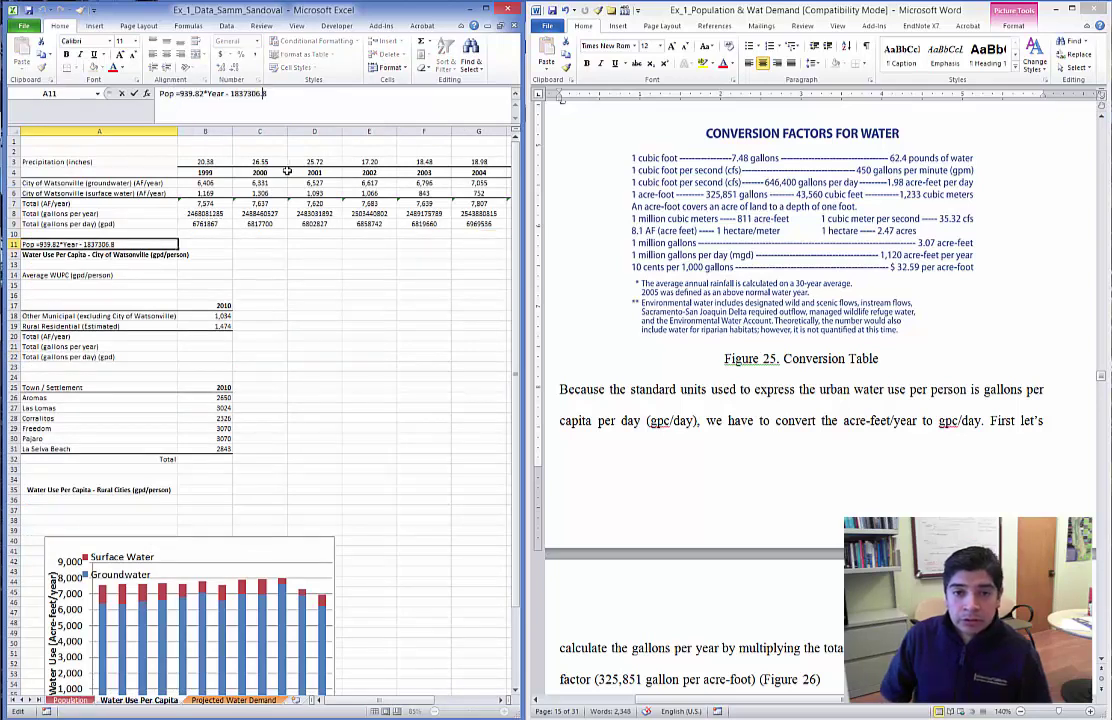
key(Home)
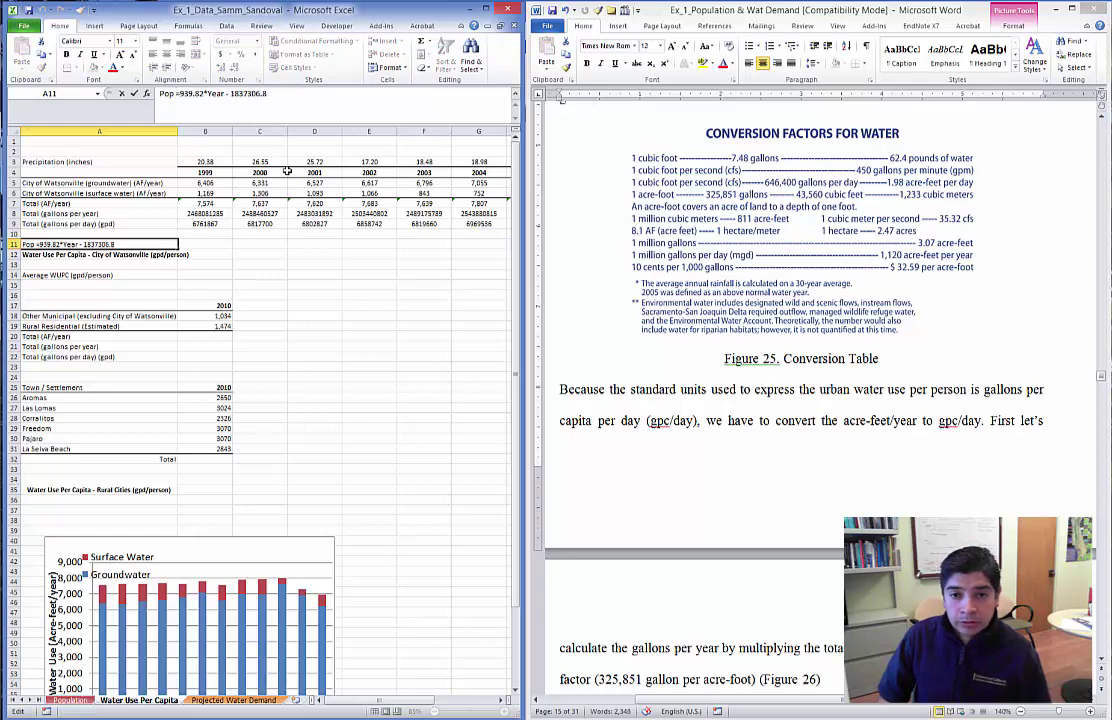
key(shift+End)
key(ctrl+c)
key(Return)
key(Up)
key(Right)
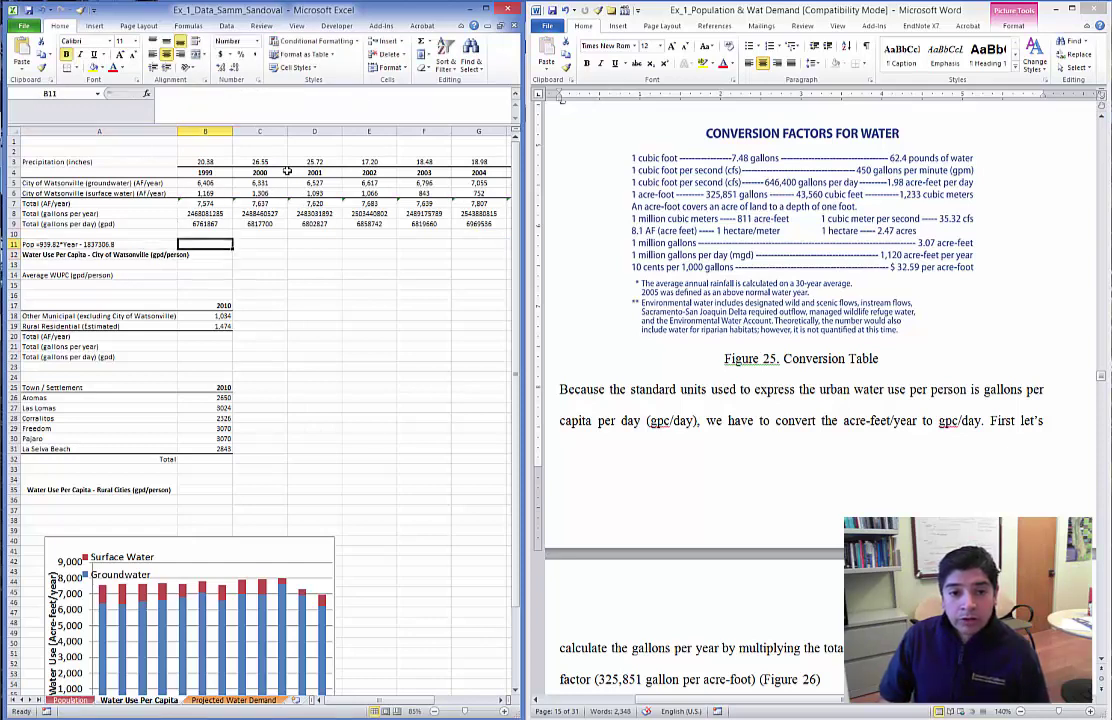
key(F2)
key(ctrl+v)
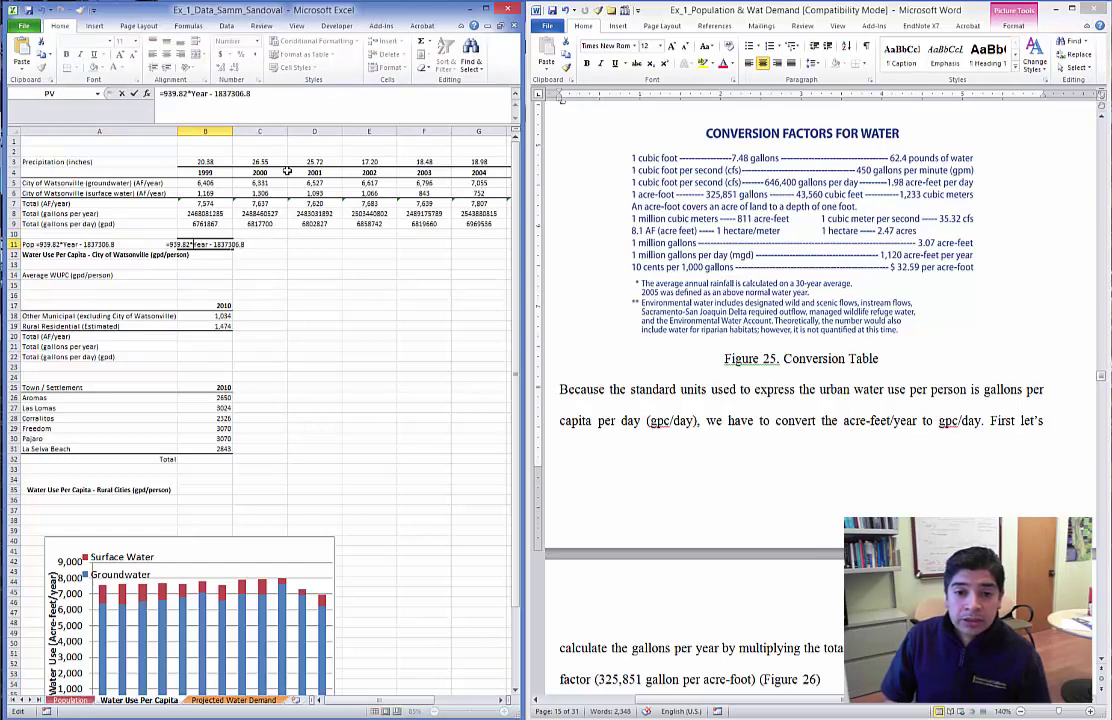
Replace Year in the B11 formula with the 1999 header cell B4, so it reads =939.82*B4-1837306.8.
key(Left)
key(Left)
key(Left)
key(Left)
key(Left)
key(Left)
key(Left)
key(Left)
key(Left)
key(Left)
key(Left)
key(BackSpace)
key(BackSpace)
key(BackSpace)
key(BackSpace)
key(BackSpace)
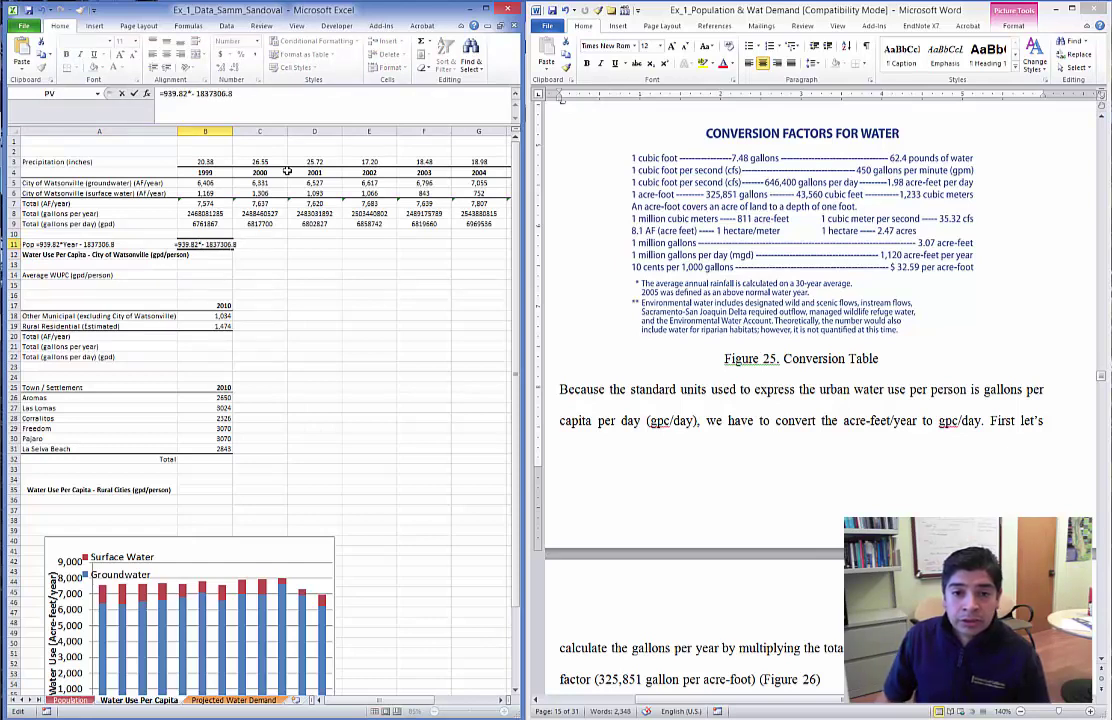
click(220, 172)
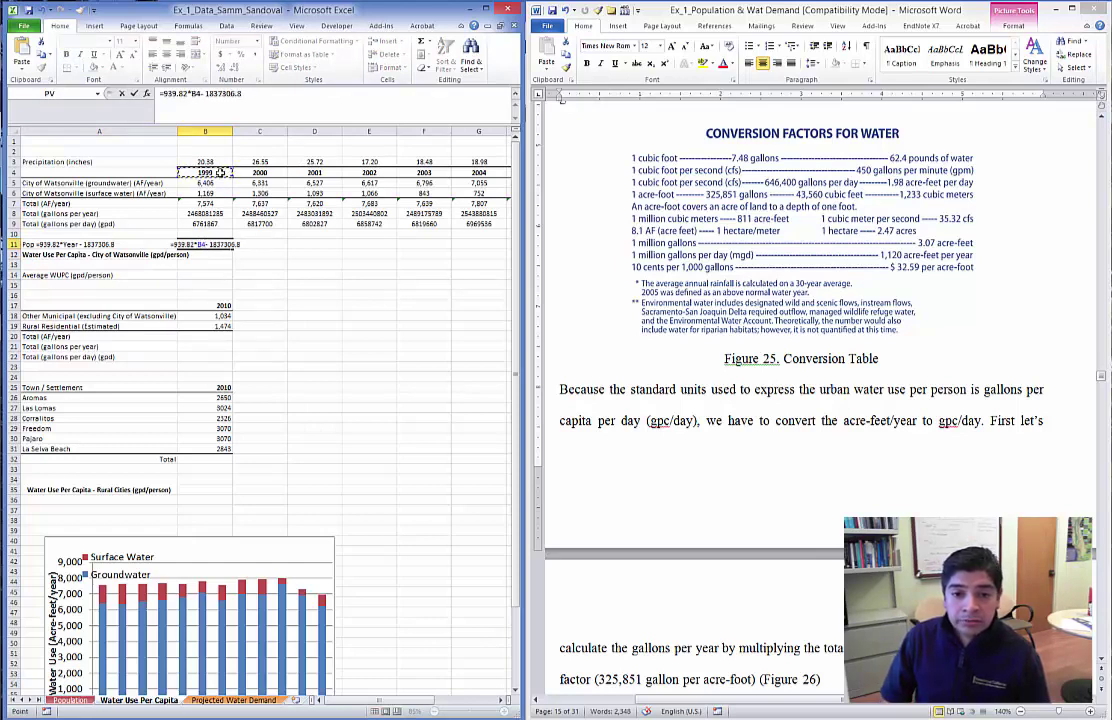
text(-)
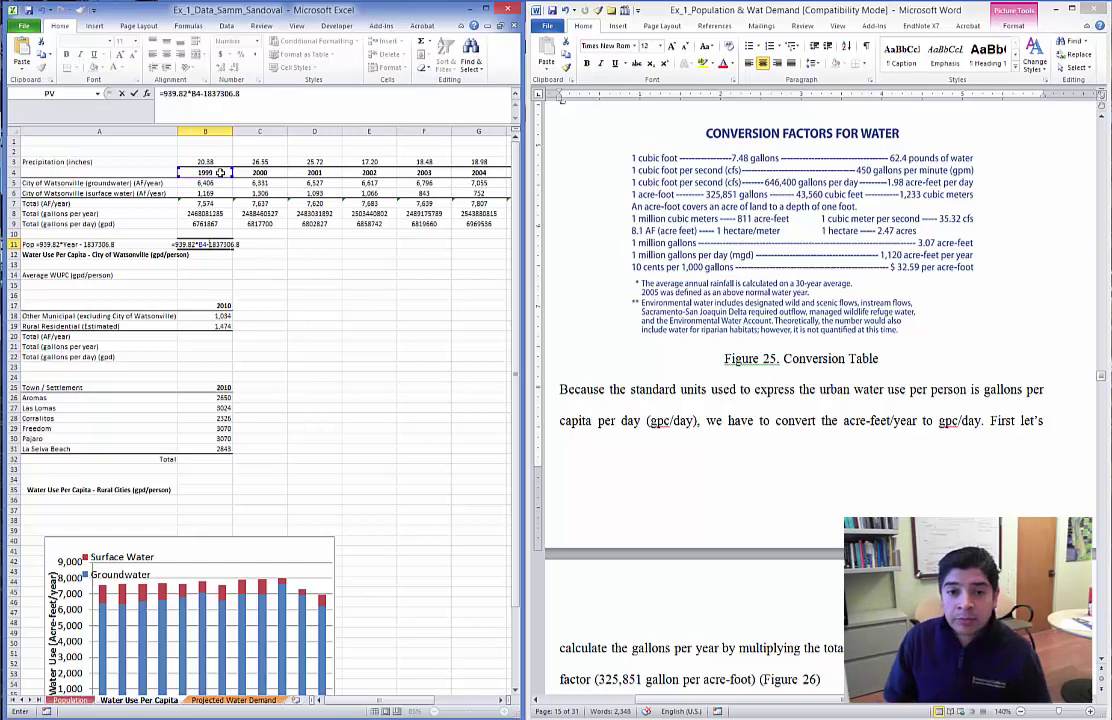
key(Return)
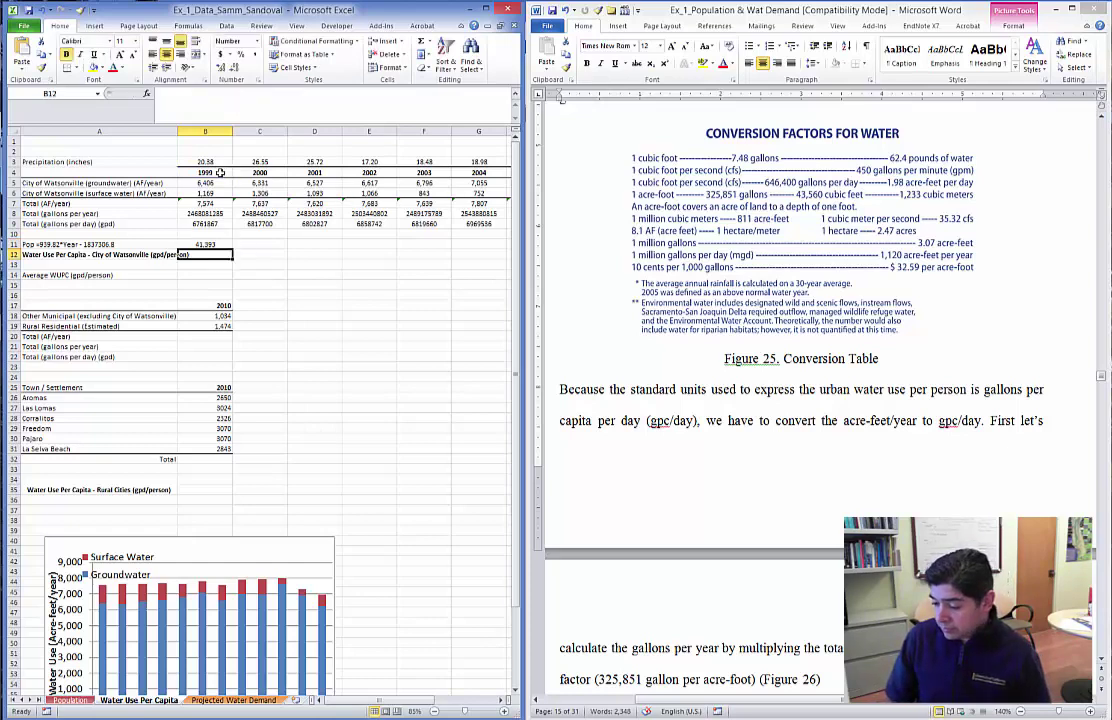
Copy the population formula from B11 across C11:M11 for the years 2000 to 2010.
key(Up)
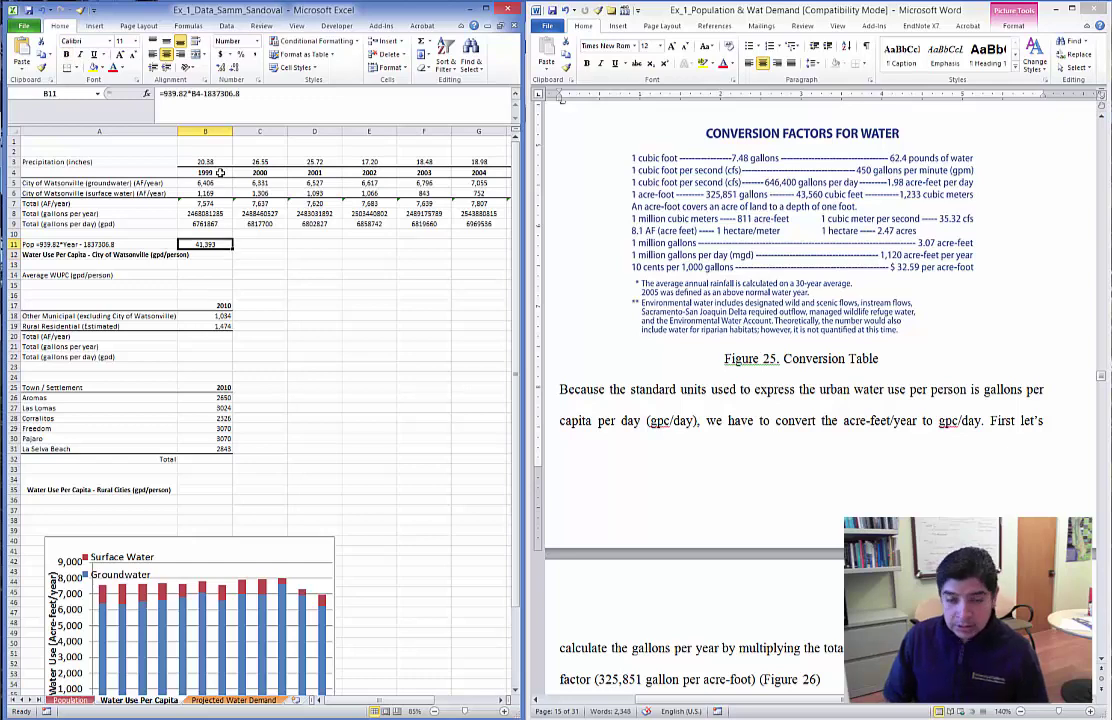
key(ctrl+c)
key(shift+Right)
key(shift+Right)
key(shift+Right)
key(shift+Right)
key(shift+Right)
key(shift+Right)
key(shift+Right)
key(shift+Right)
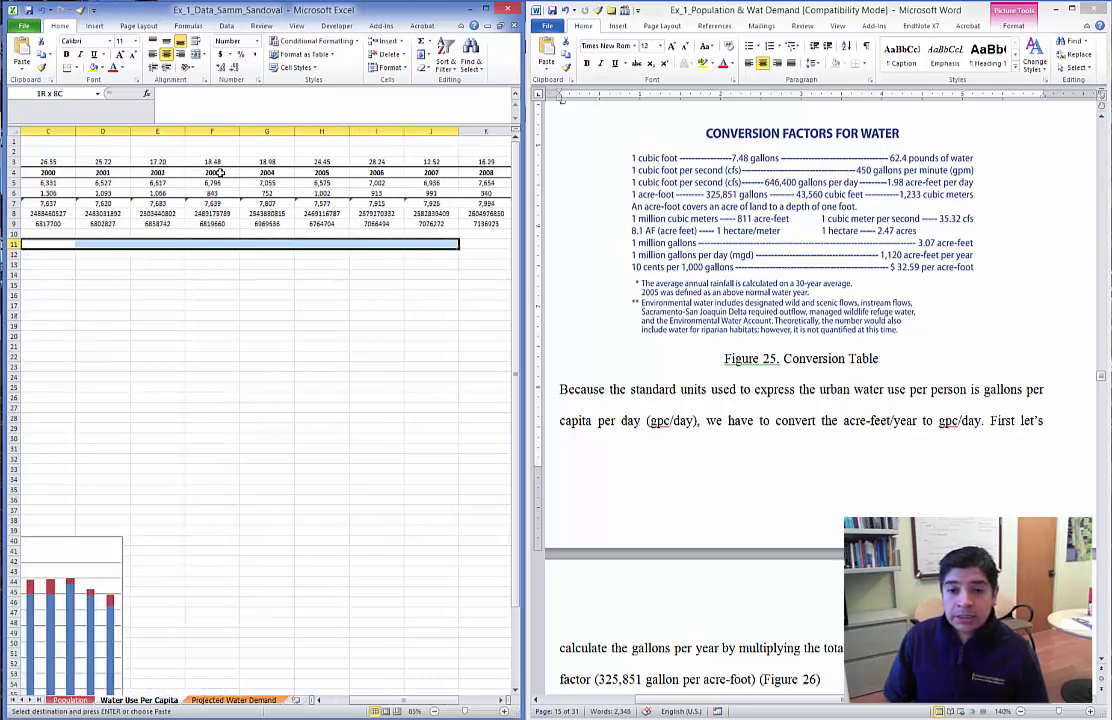
key(shift+Right)
key(shift+Right)
key(shift+Right)
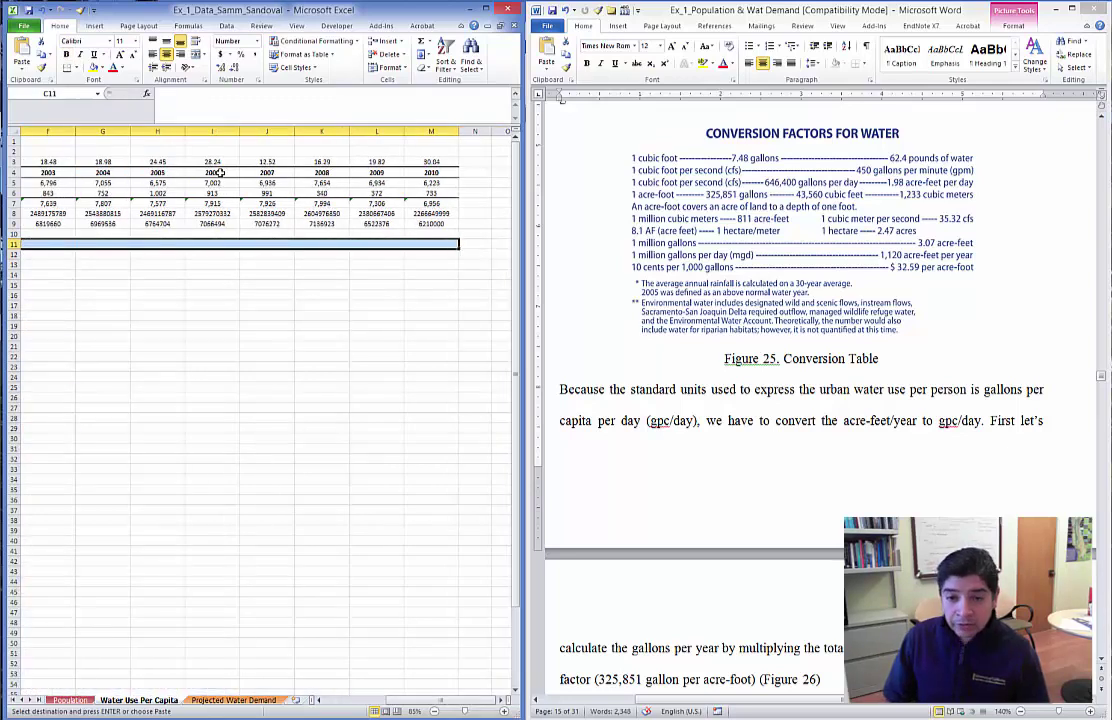
key(ctrl+v)
key(ctrl+BackSpace)
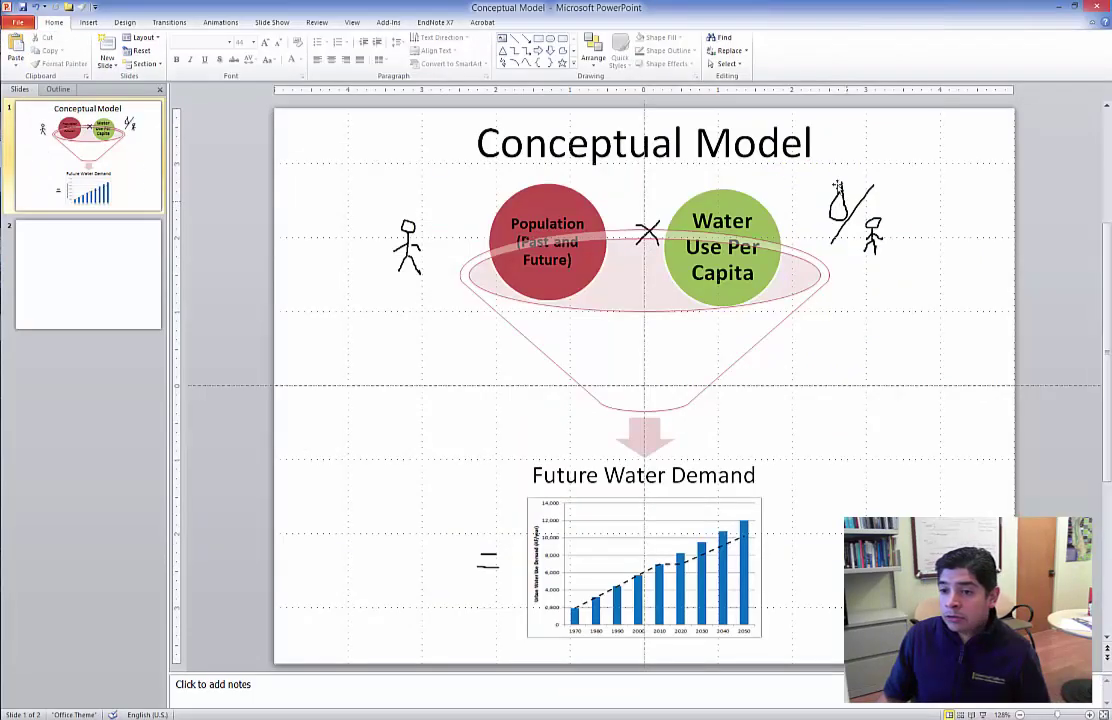
Return from the conceptual model slide to the workbook and enter =B9/B11 in B12 for the 1999 water use per capita.
click(1060, 10)
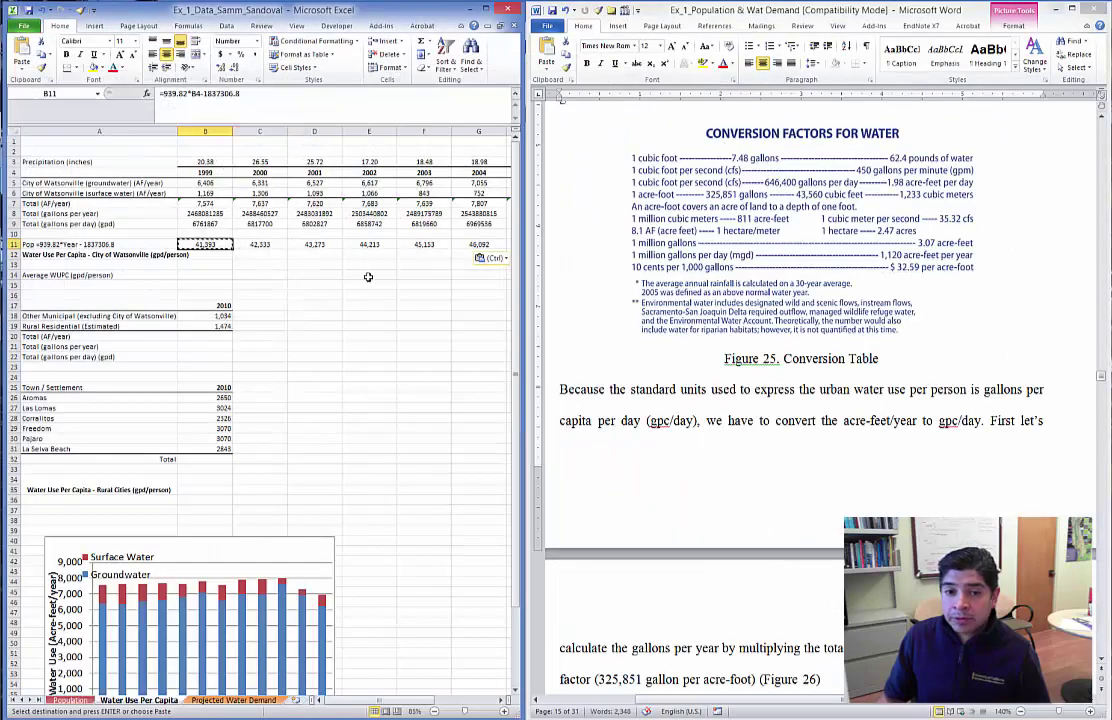
click(104, 254)
click(205, 254)
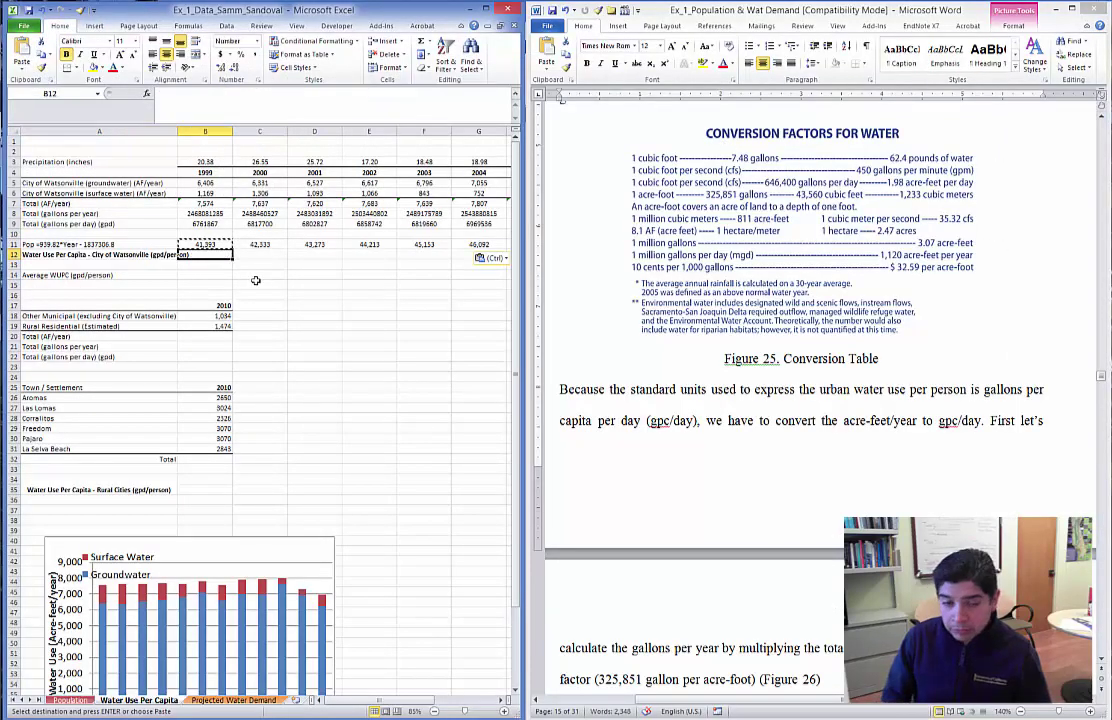
text(=)
key(Up)
key(Up)
key(Up)
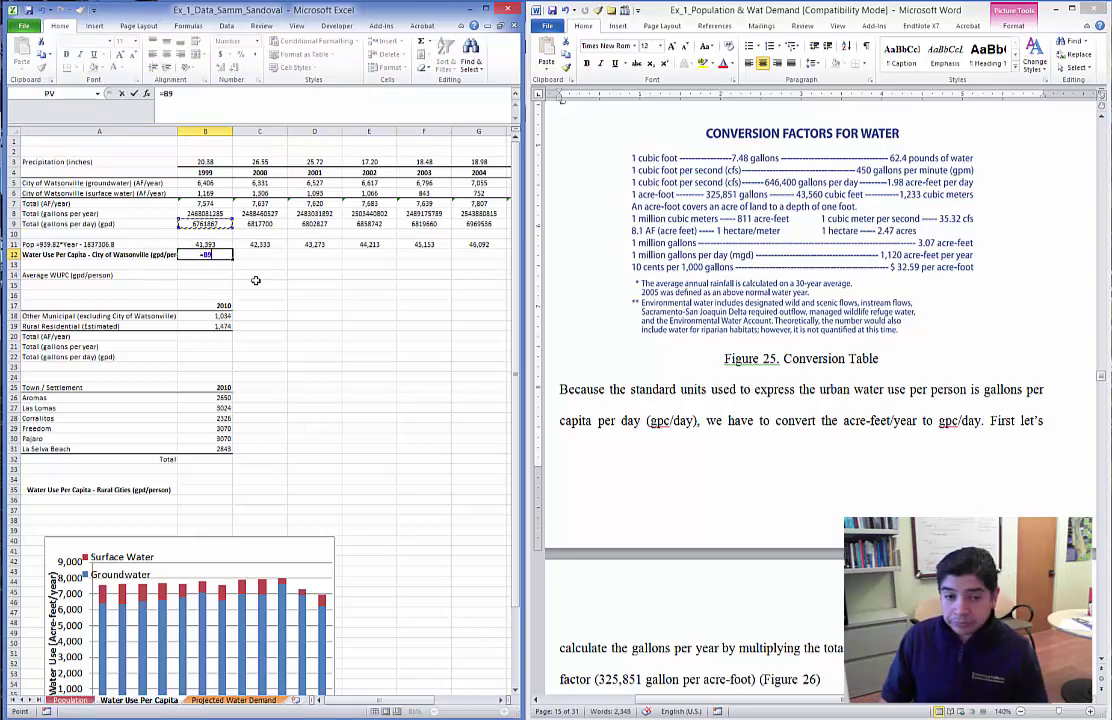
text(/)
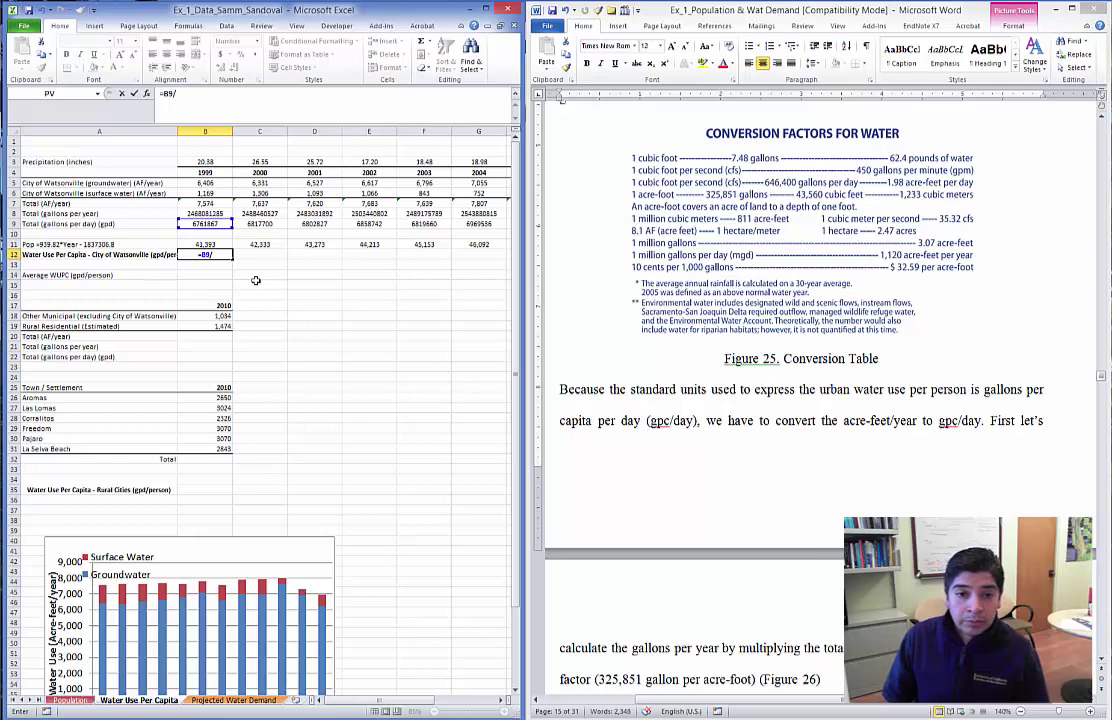
key(Up)
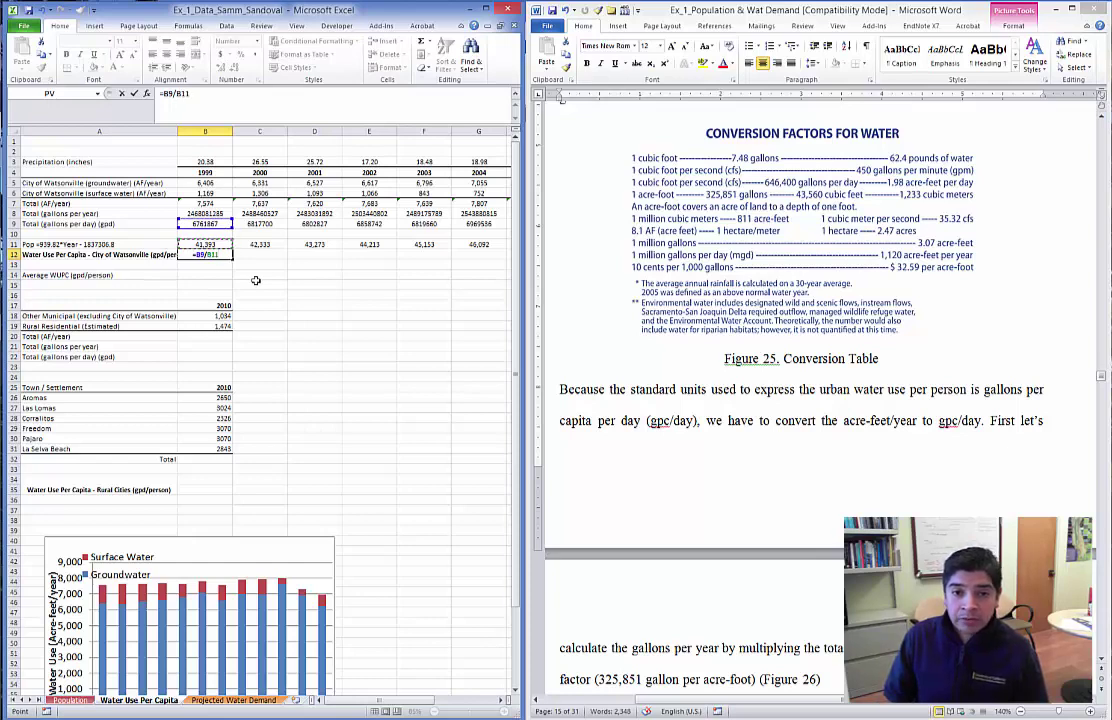
key(Return)
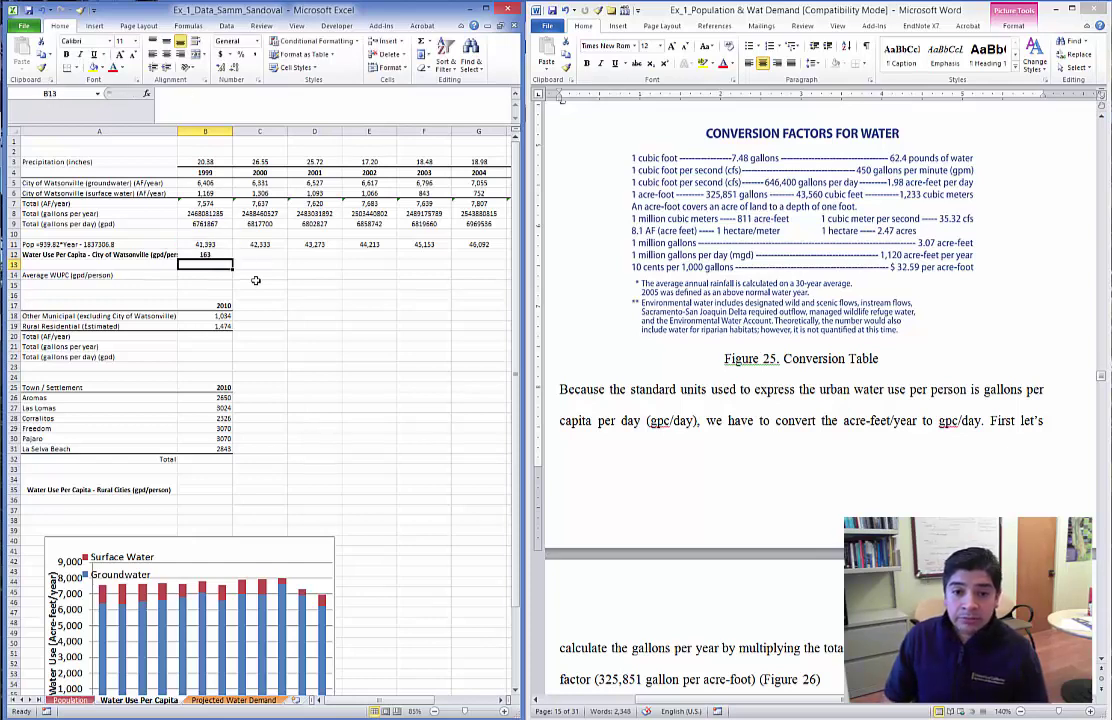
Copy the water use per capita formula from B12 across C12:M12 for the years 2000 to 2010.
key(Up)
key(ctrl+c)
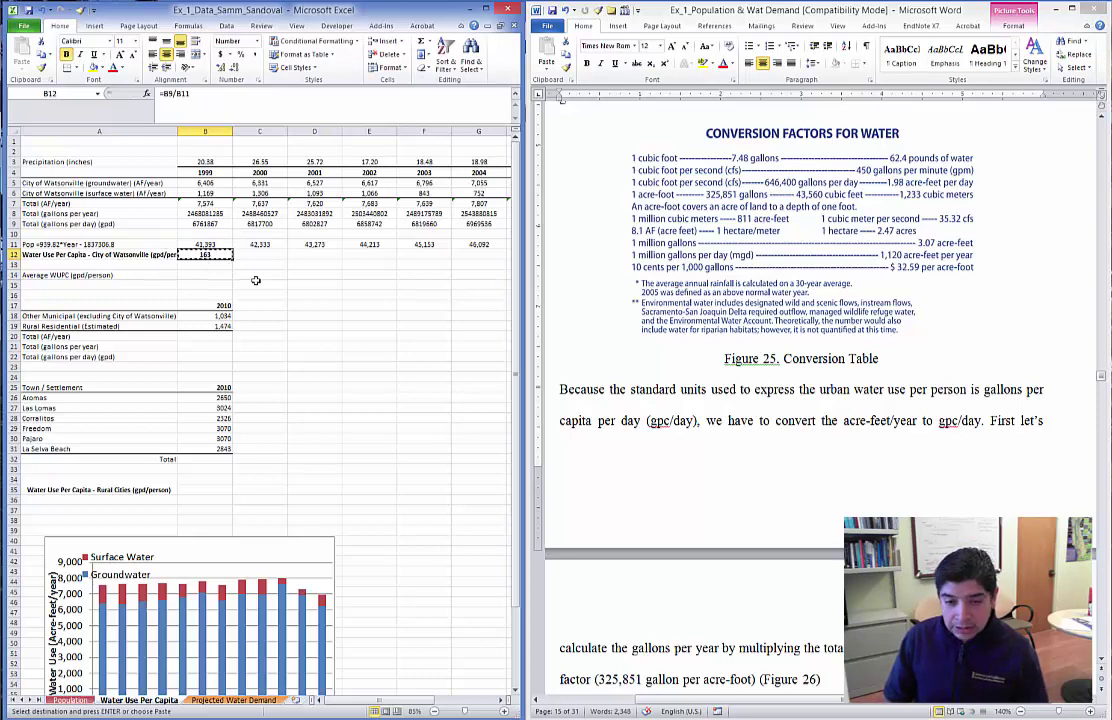
key(Right)
key(shift+Right)
key(shift+Right)
key(shift+Right)
key(shift+Right)
key(shift+Right)
key(shift+Right)
key(shift+Right)
key(shift+Right)
key(shift+Right)
key(shift+Right)
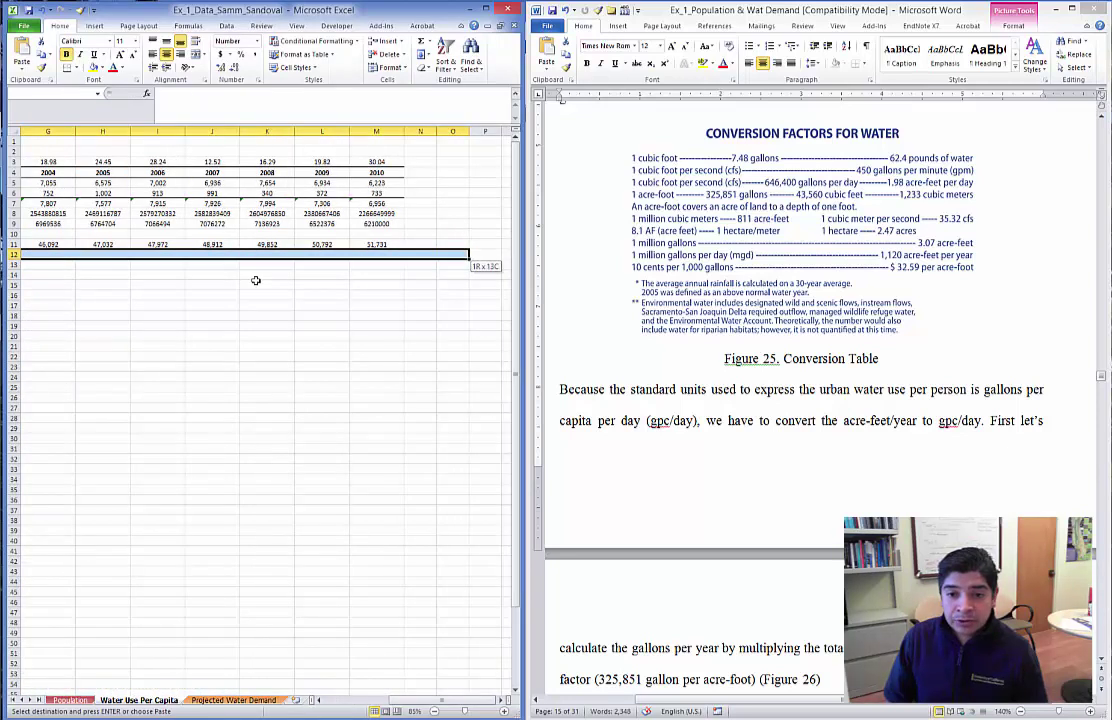
key(ctrl+v)
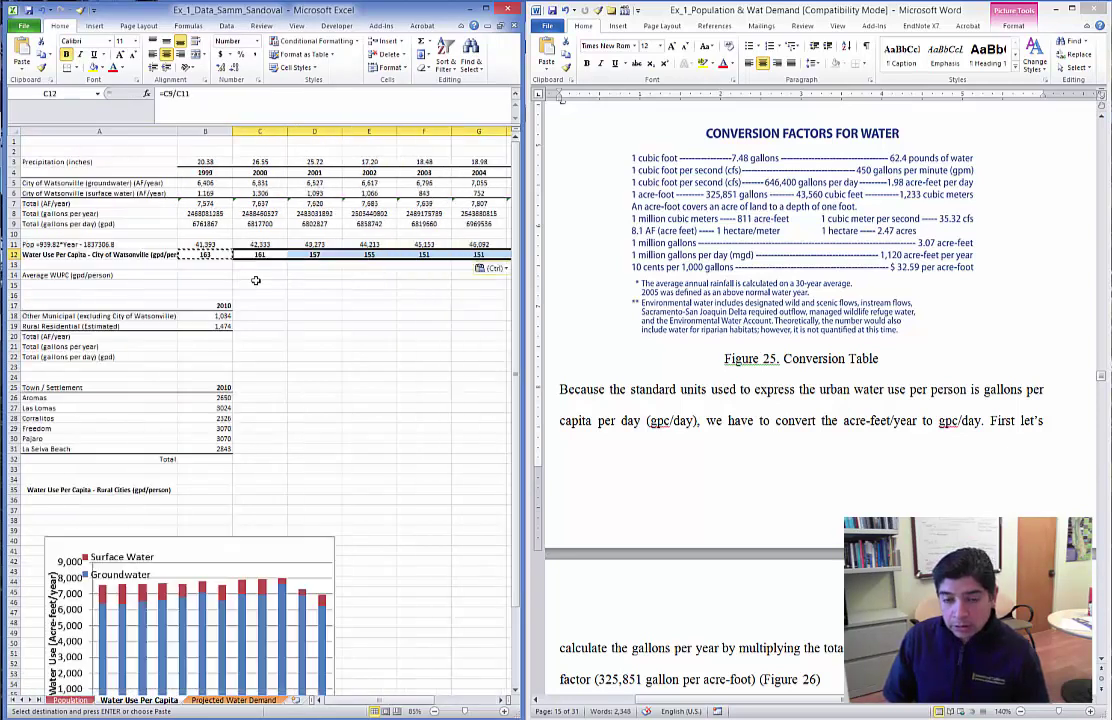
key(Left)
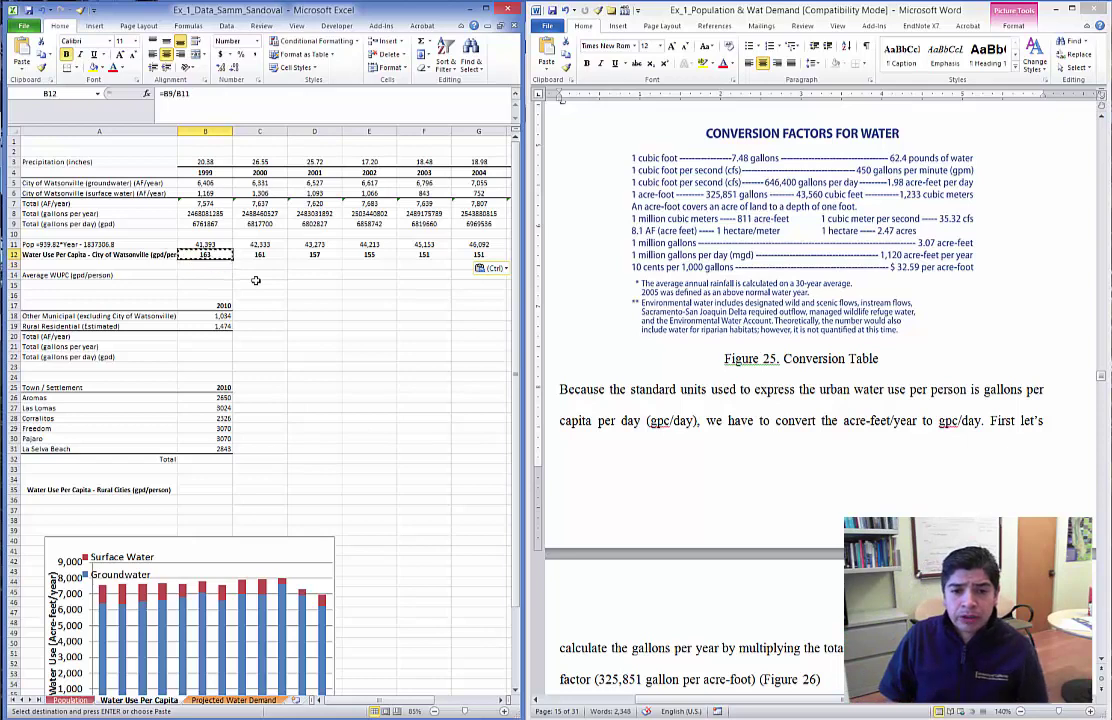
key(Return)
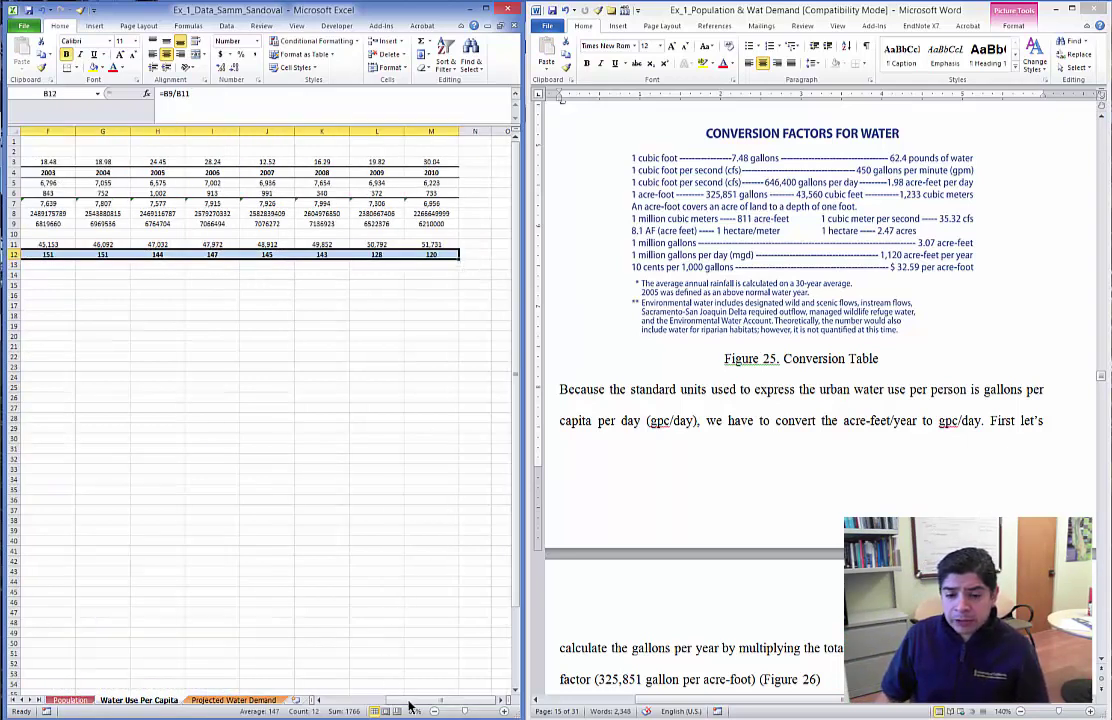
scroll(409, 706, left, 5)
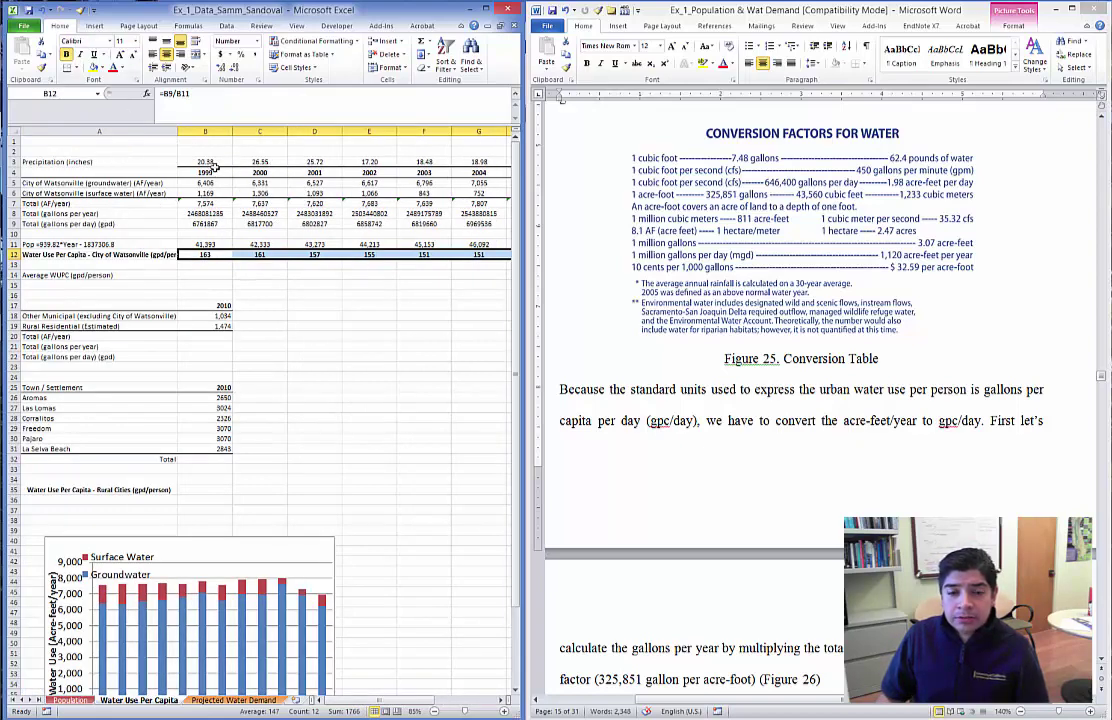
drag(211, 162, 478, 162)
click(328, 273)
click(250, 292)
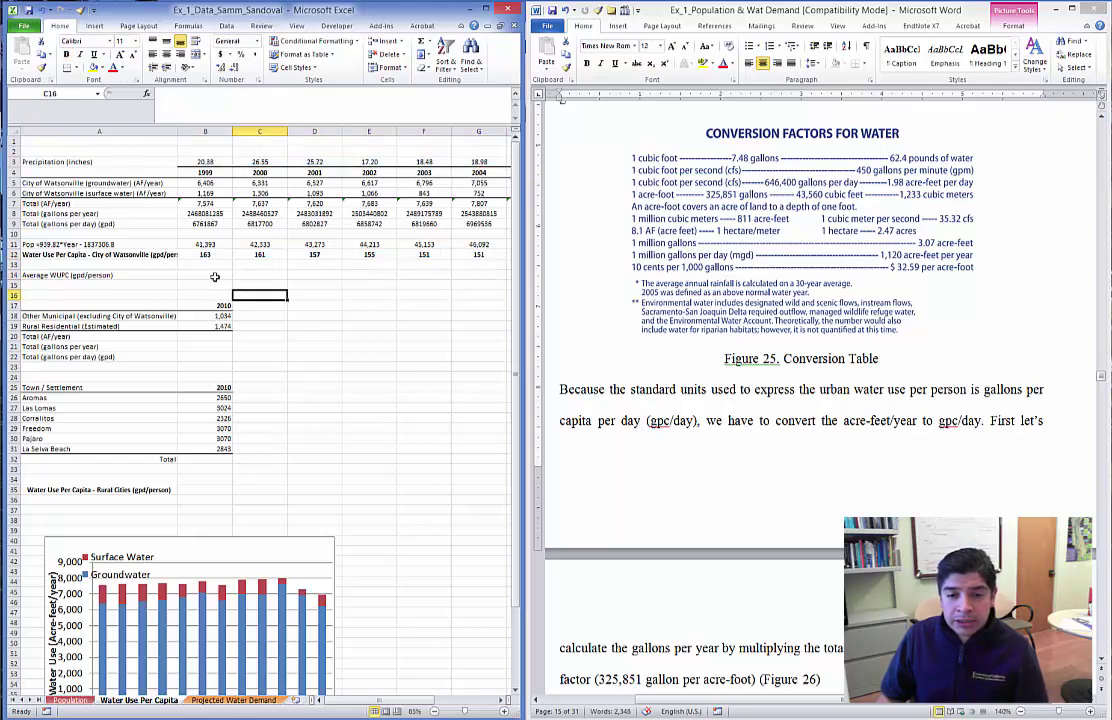
Insert a 2-D clustered column chart of water use per capita (B12:M12) and precipitation (B3:M3), placed in the empty area below the data.
ctrl+scroll(232, 266, down, 1)
ctrl+scroll(232, 266, down, 1)
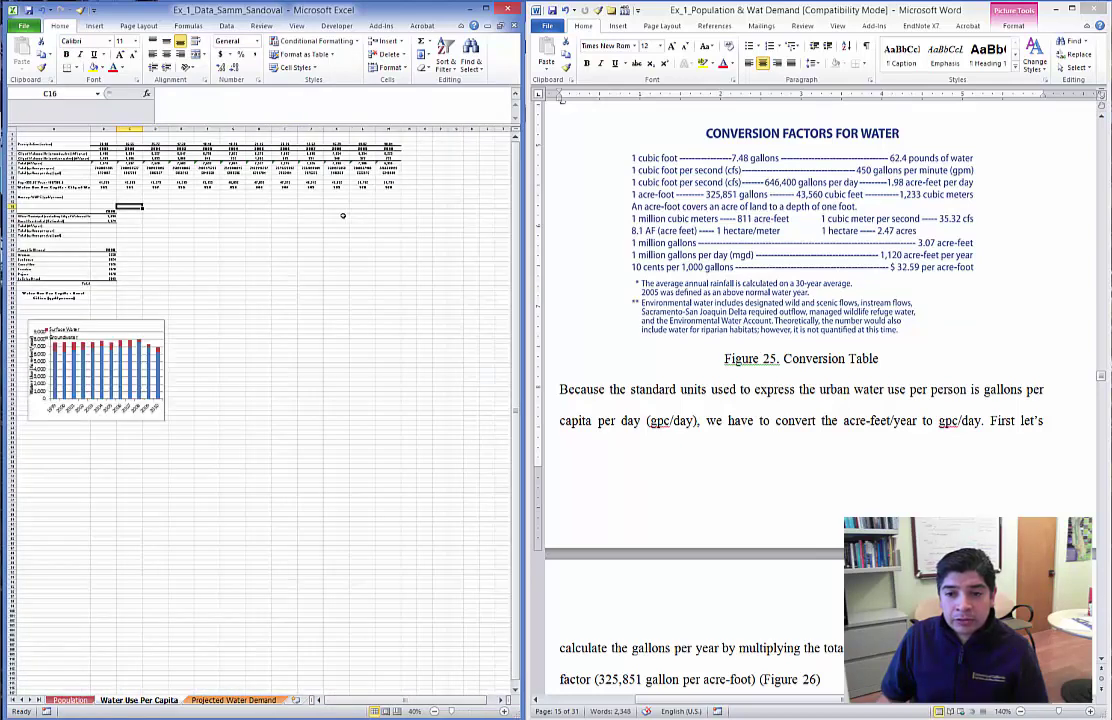
scroll(342, 215, right, 1)
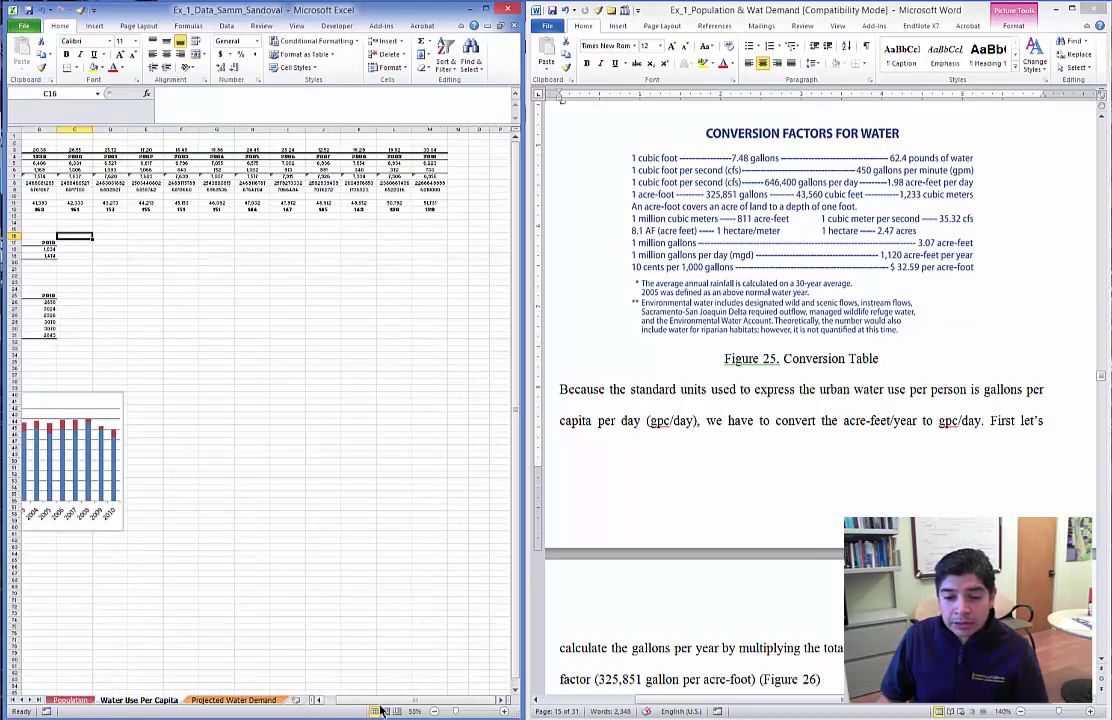
drag(365, 703, 350, 705)
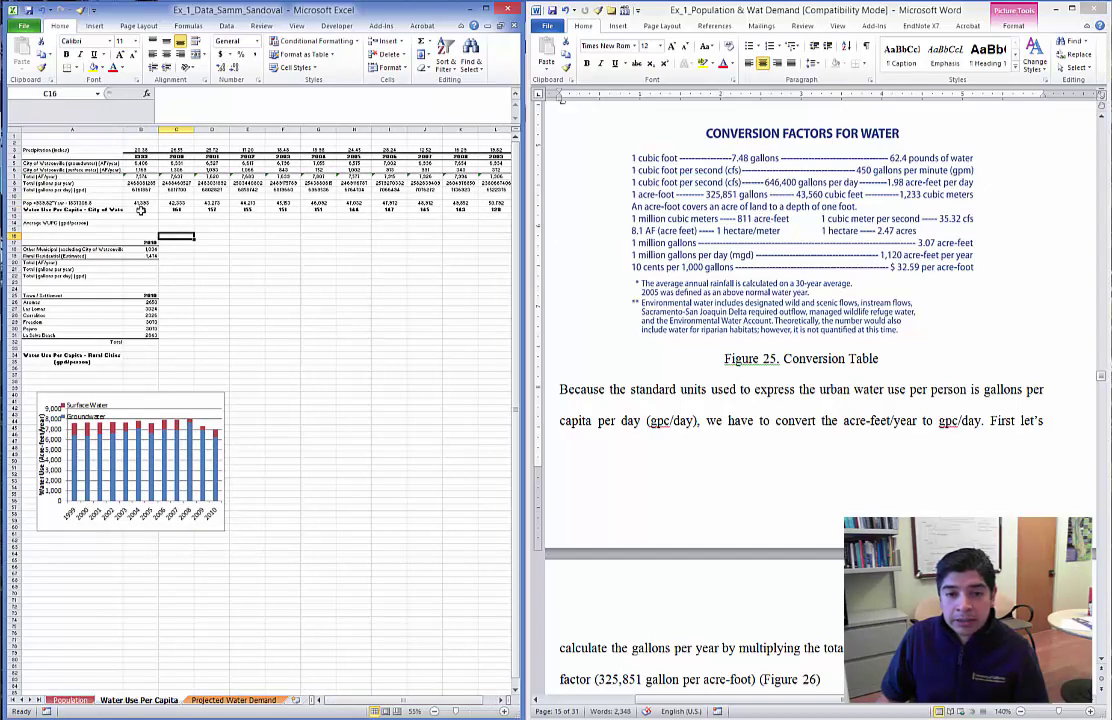
drag(141, 210, 425, 210)
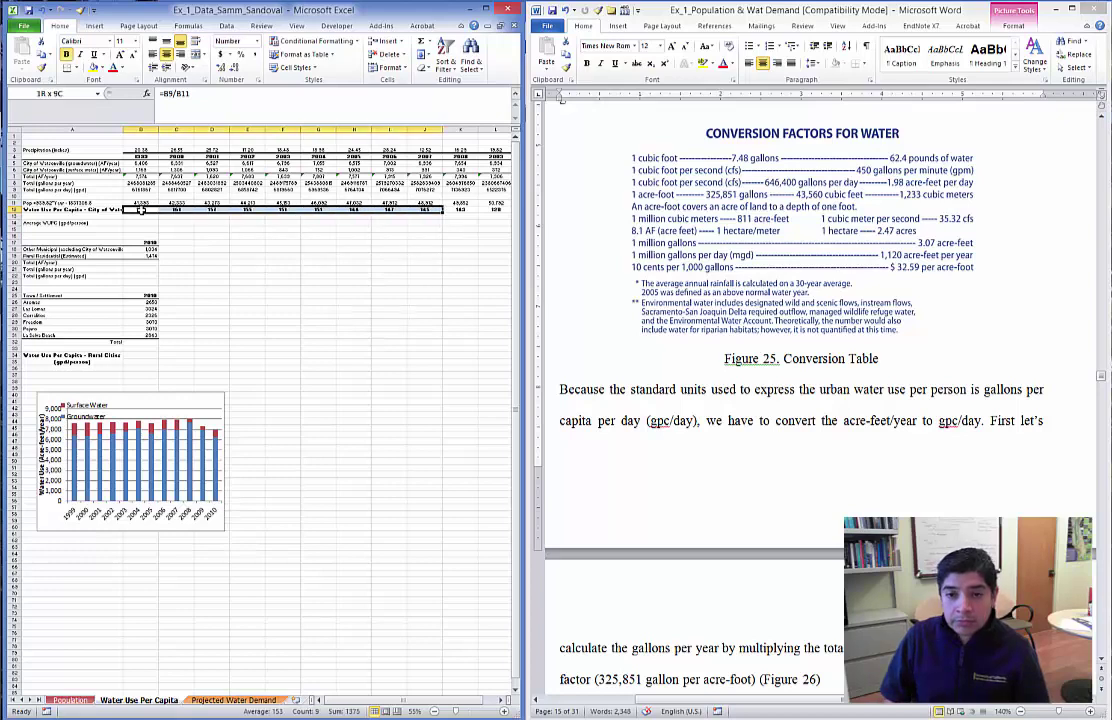
key(shift+Right)
key(shift+Right)
key(shift+Right)
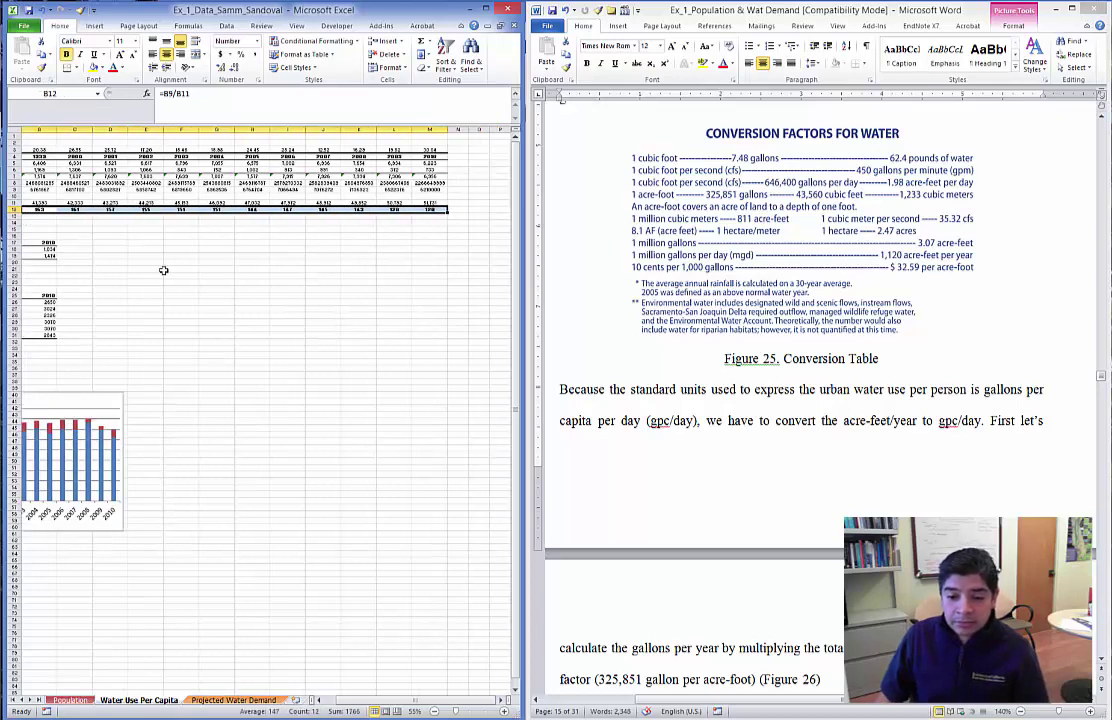
drag(365, 705, 350, 705)
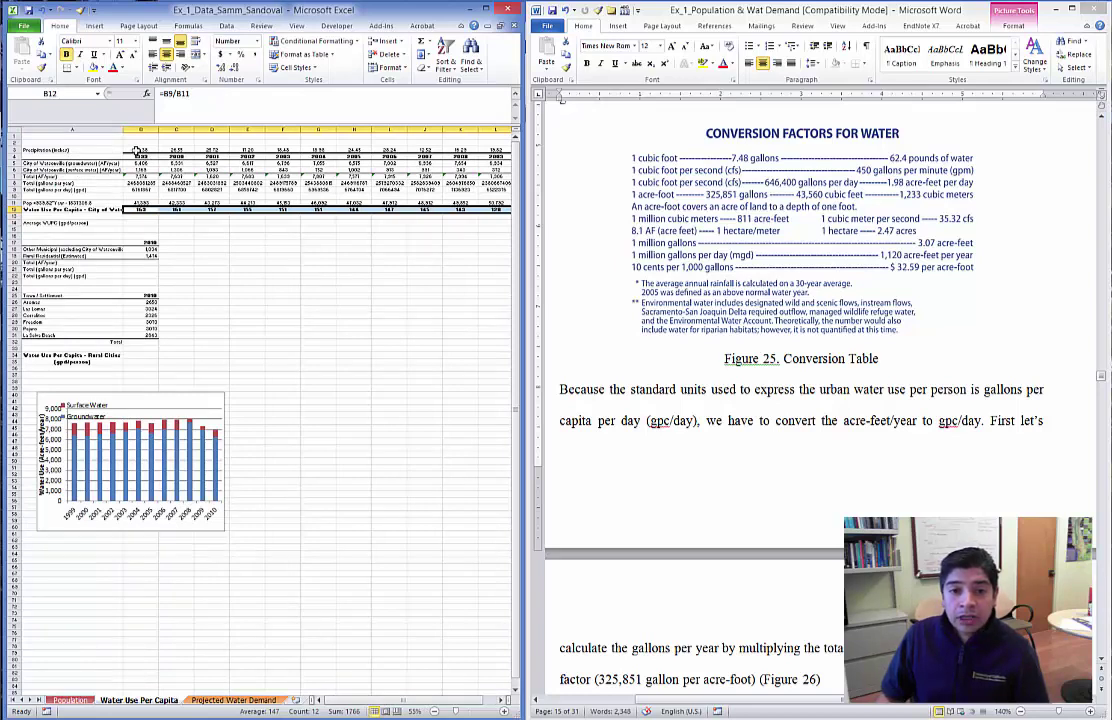
drag(136, 149, 425, 151)
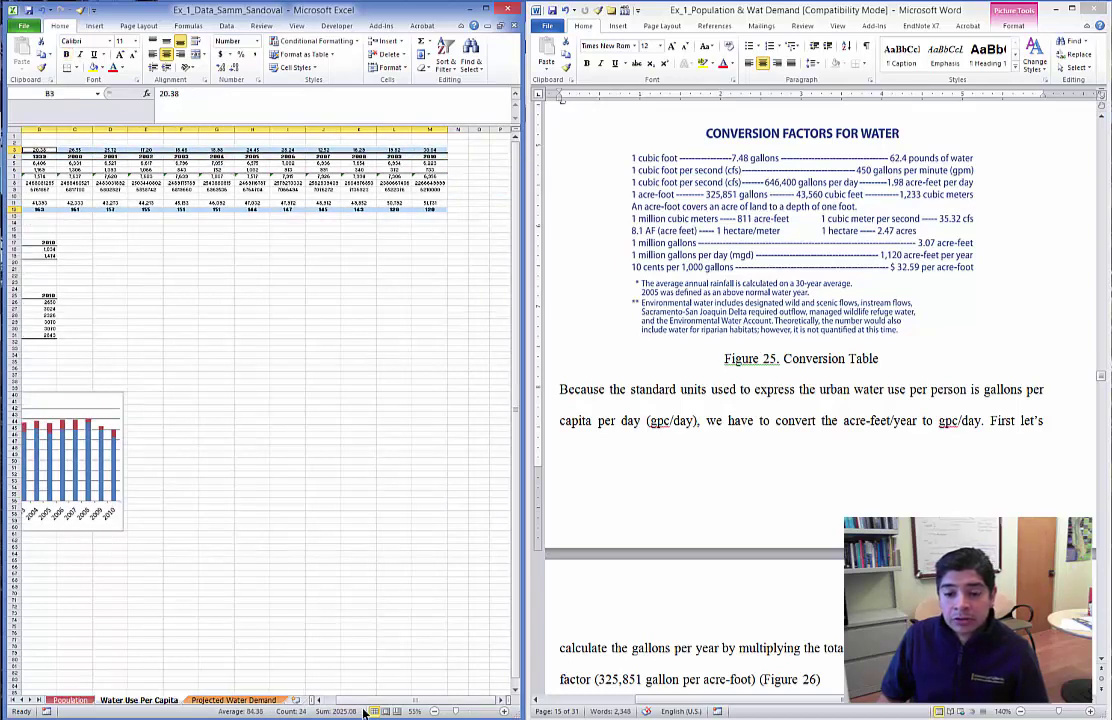
scroll(332, 614, left, 2)
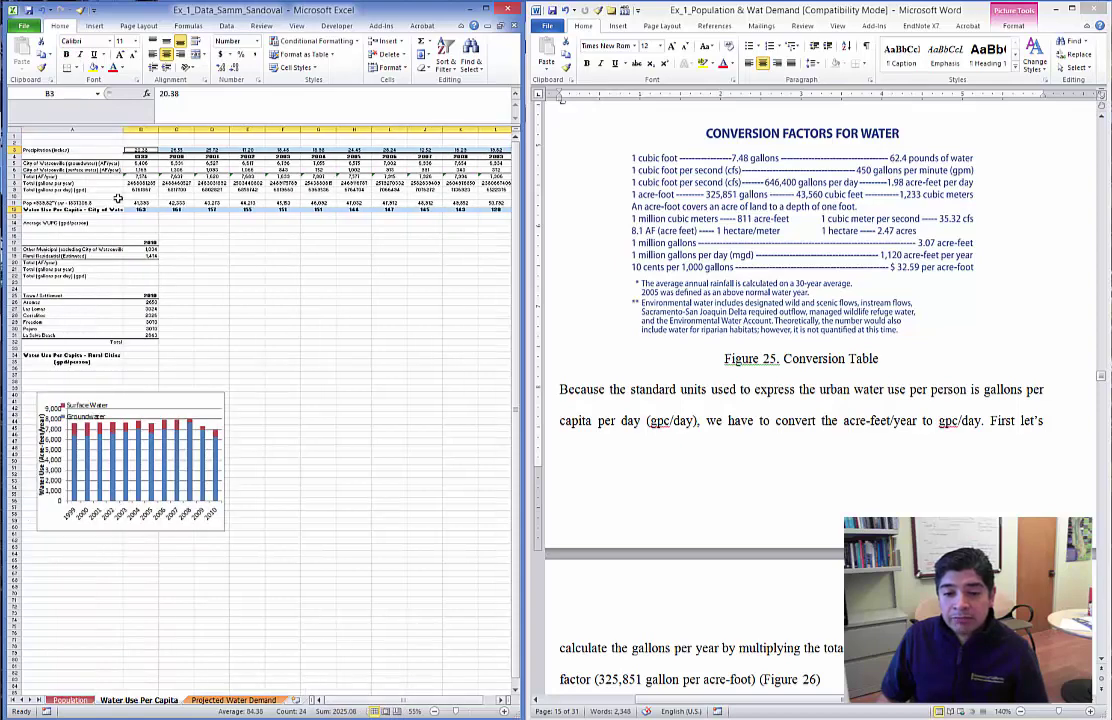
click(93, 27)
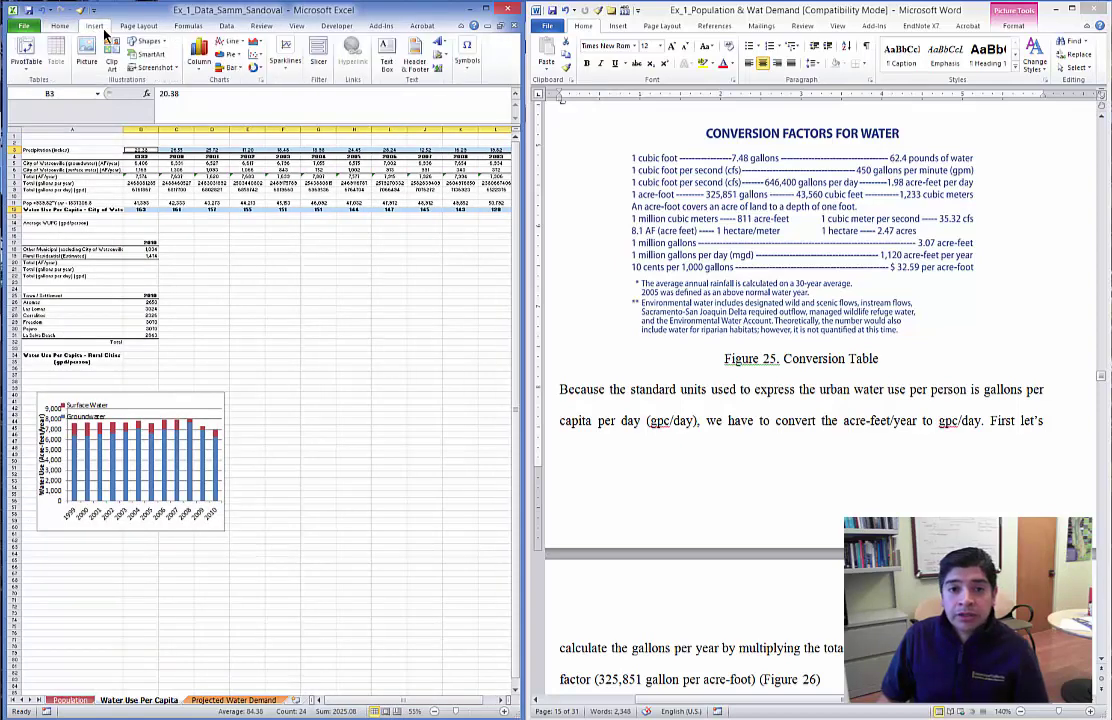
click(198, 70)
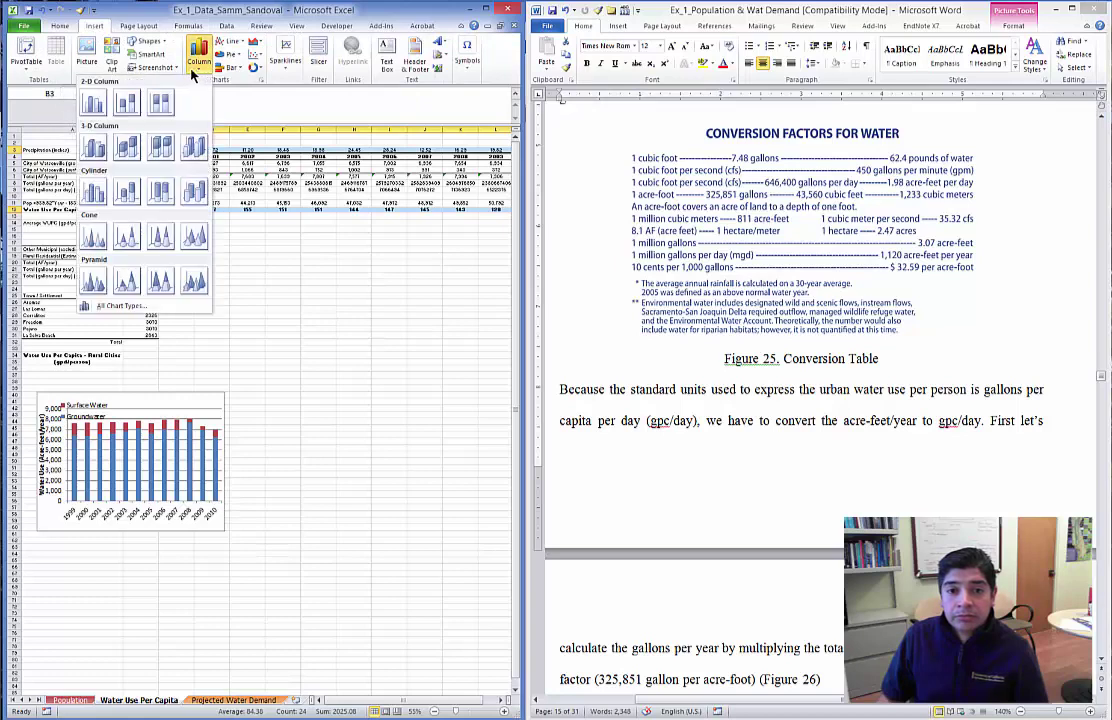
click(93, 100)
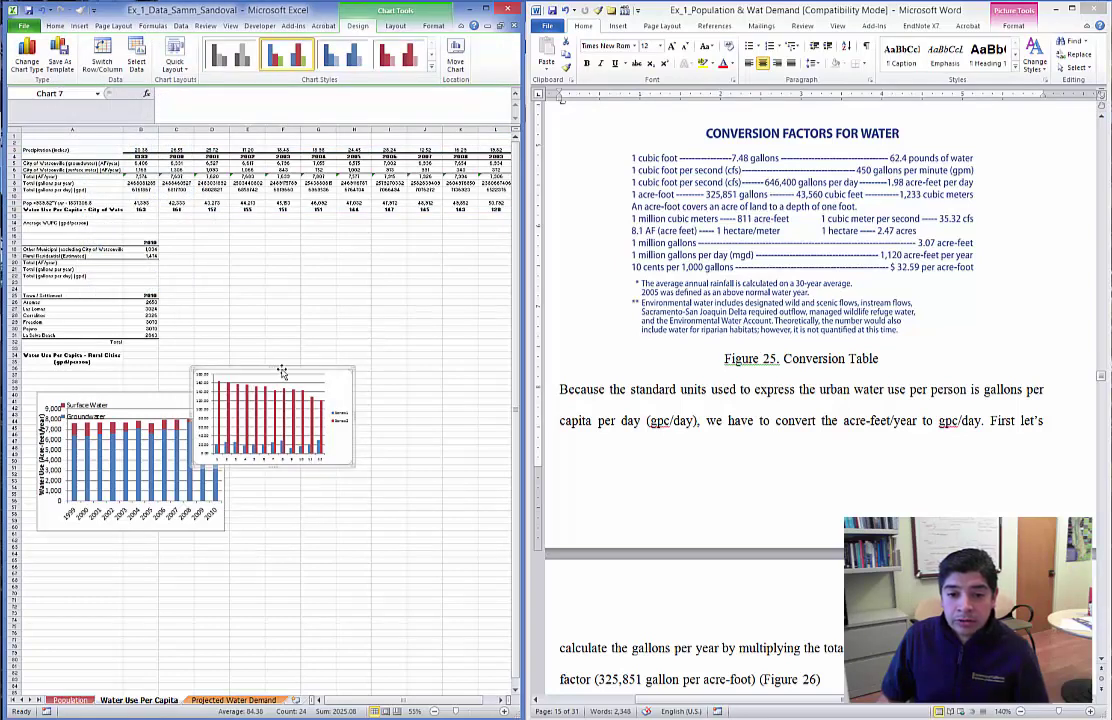
drag(282, 372, 286, 288)
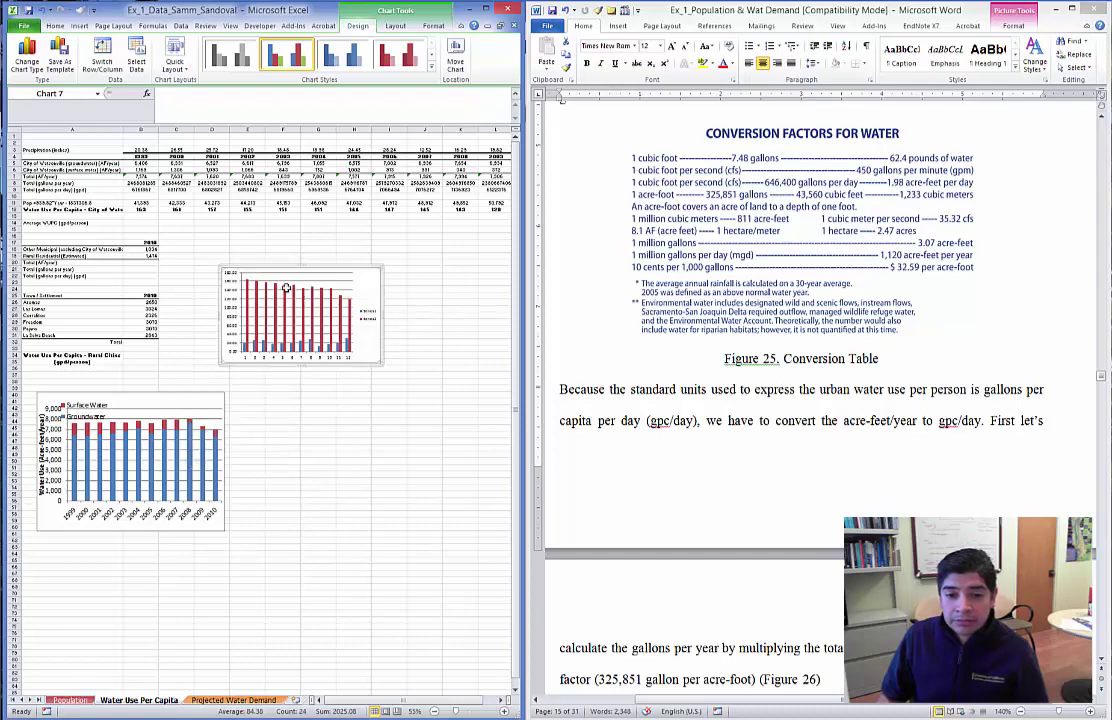
Enlarge the view of the new chart and check the plot instructions and Figure 34 in the Word document.
scroll(286, 288, up, 4)
scroll(610, 425, down, 10)
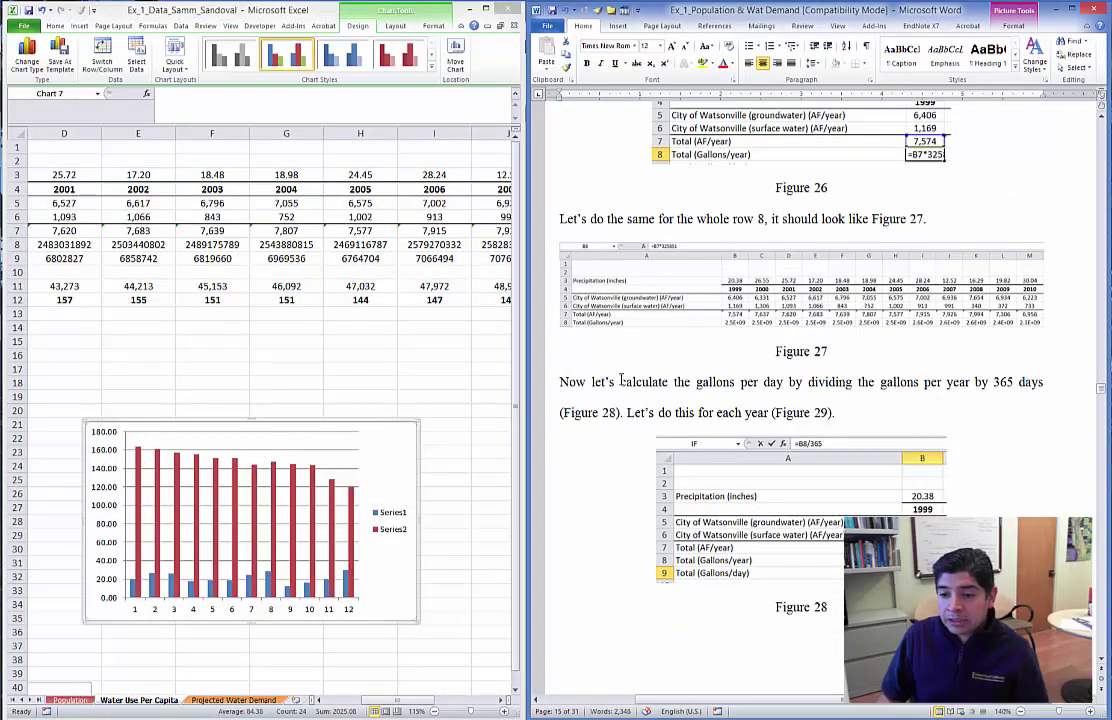
scroll(621, 381, down, 20)
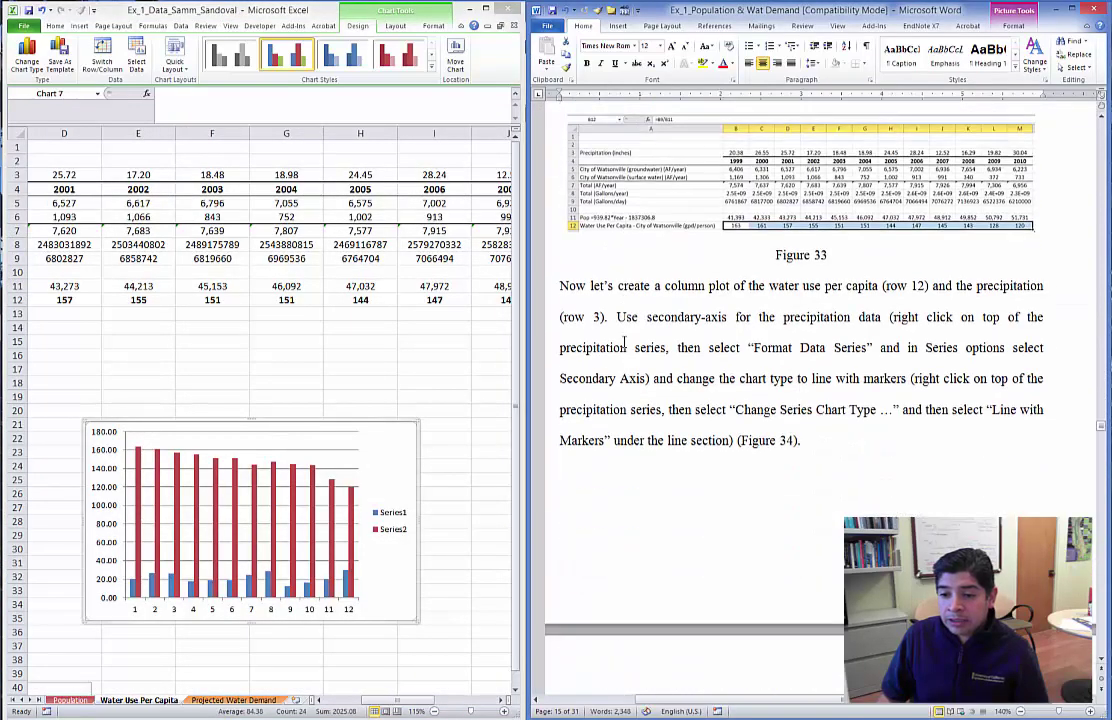
scroll(626, 343, down, 12)
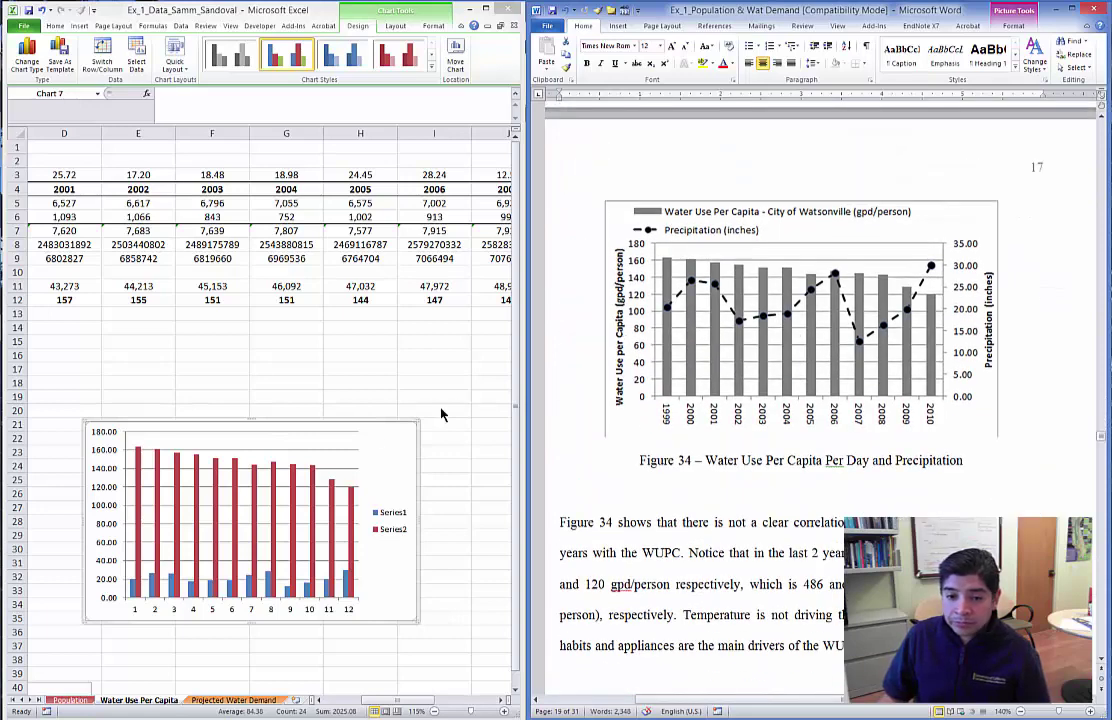
Set the chart's horizontal axis labels to the years 1999 to 2010 in B4:M4.
mouse_move(268, 592)
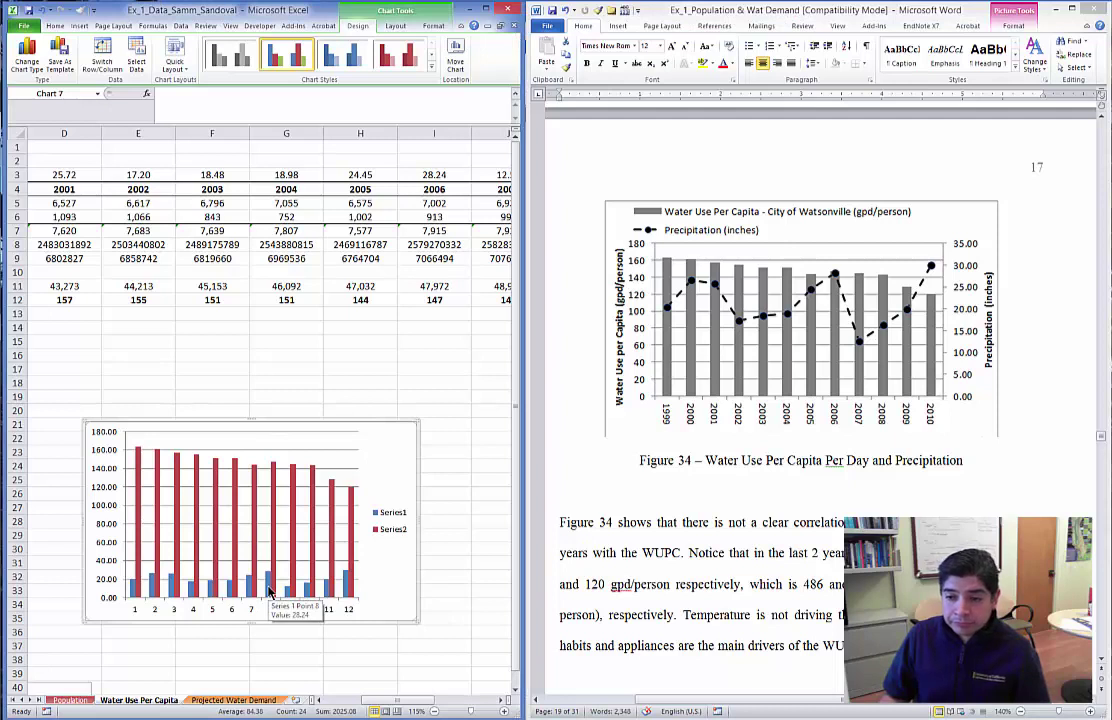
click(268, 592)
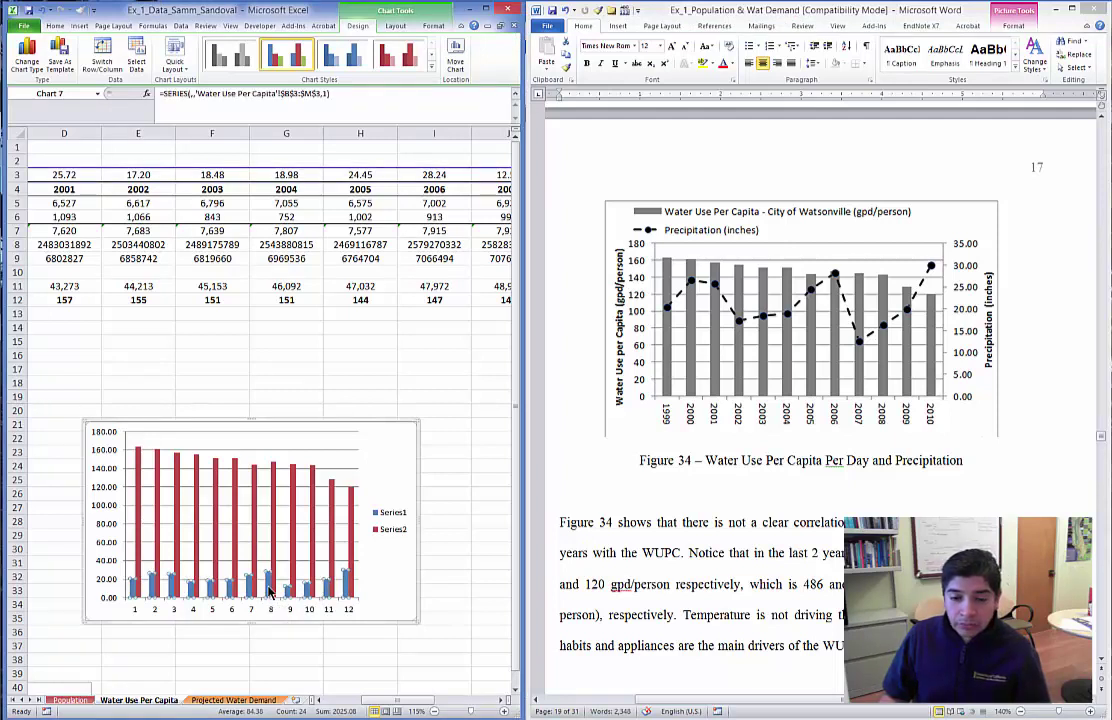
click(233, 455)
right_click(163, 511)
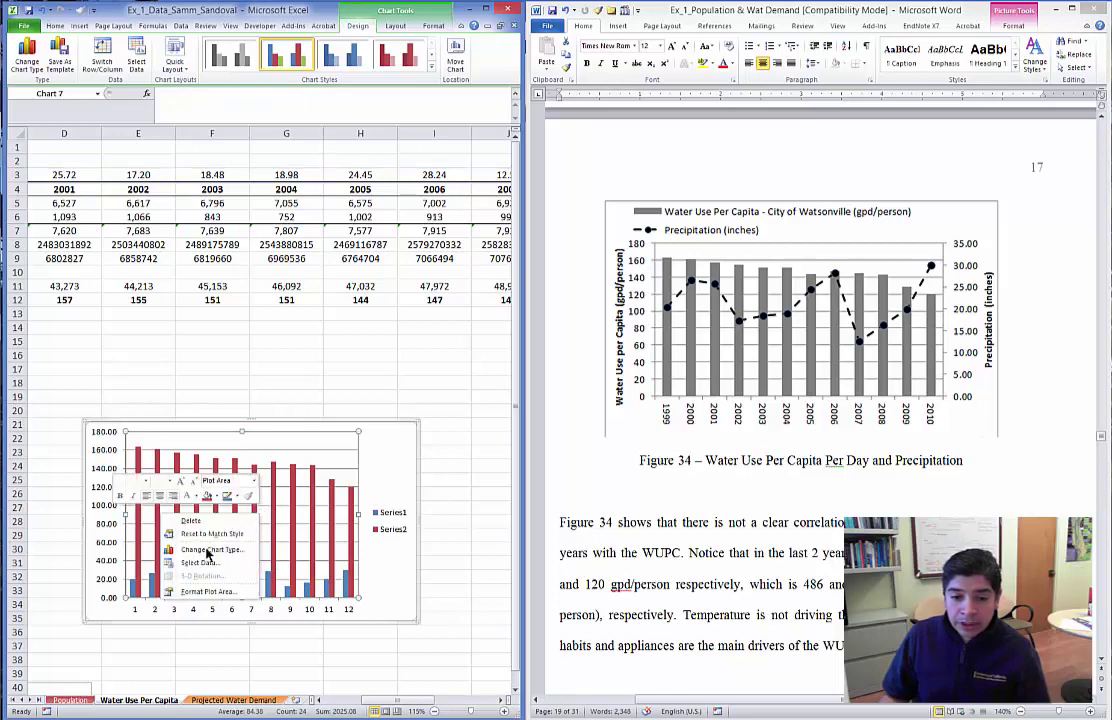
click(207, 564)
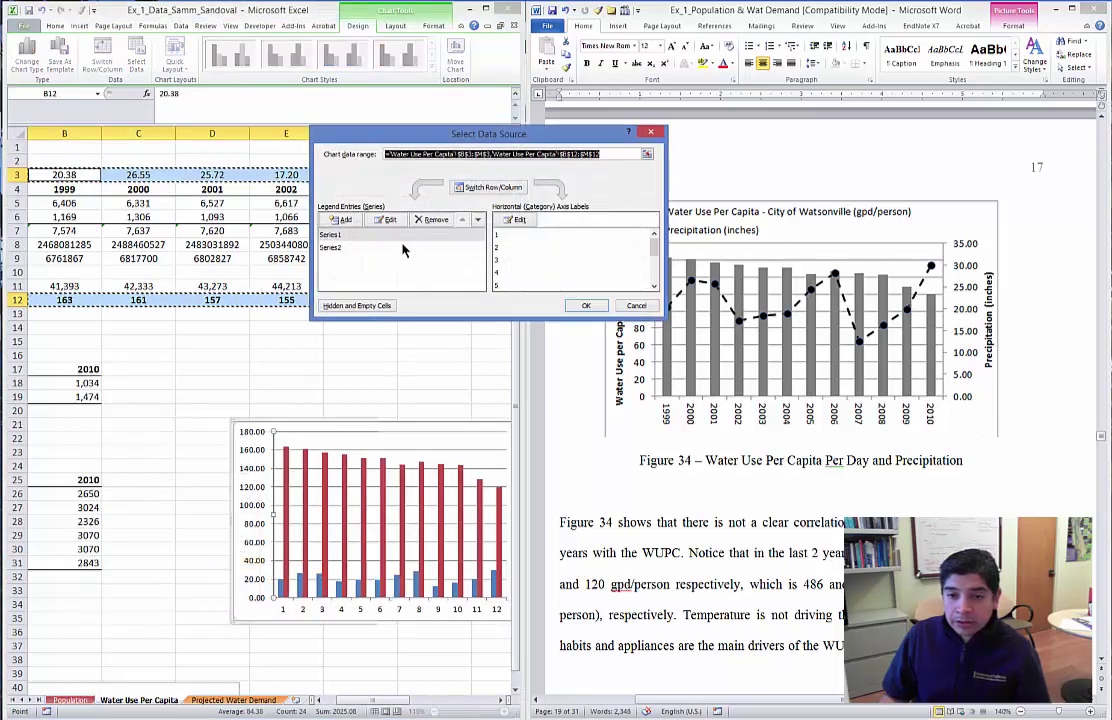
click(516, 220)
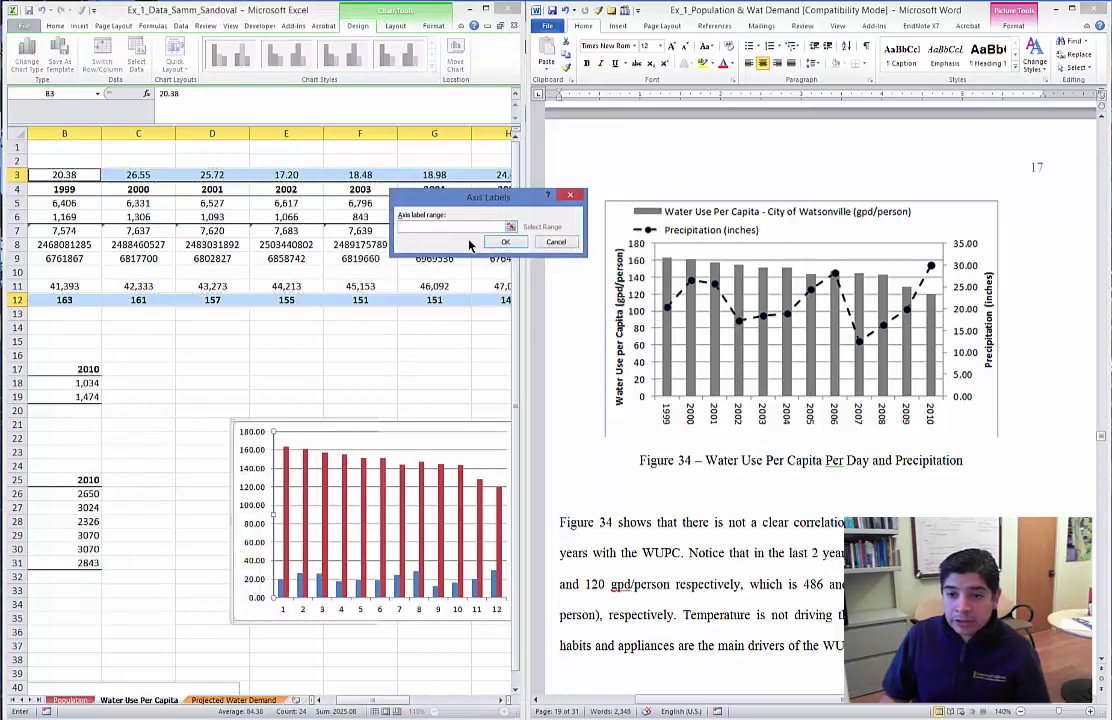
click(52, 189)
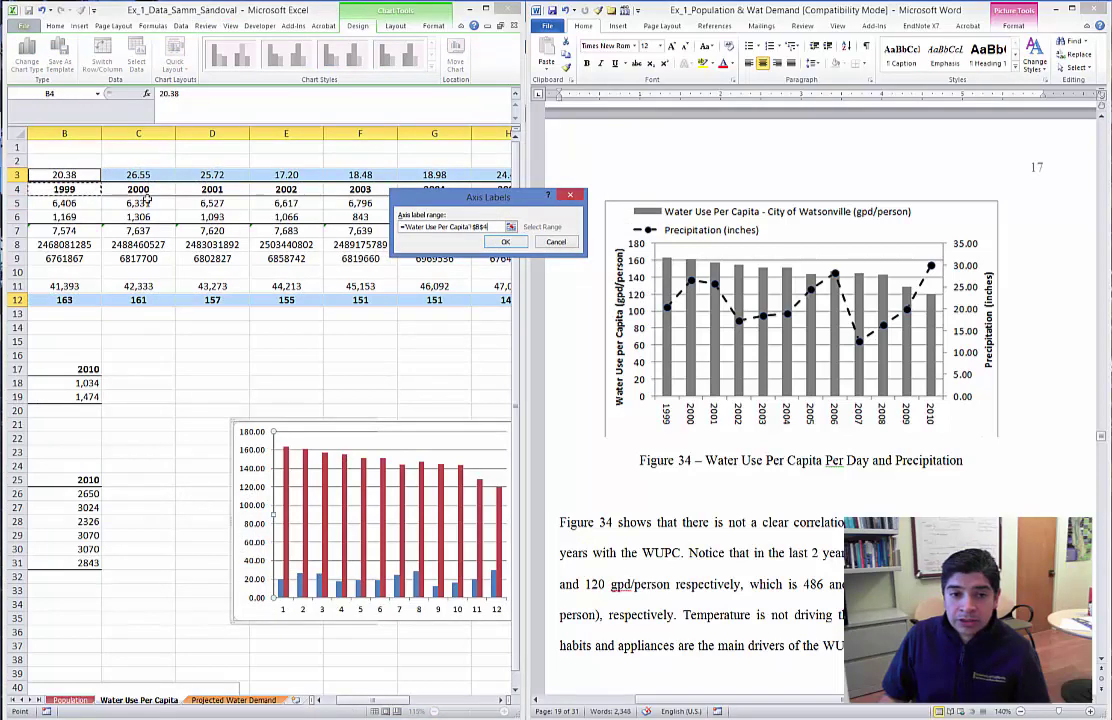
key(ctrl+shift+Right)
key(ctrl+shift+Left)
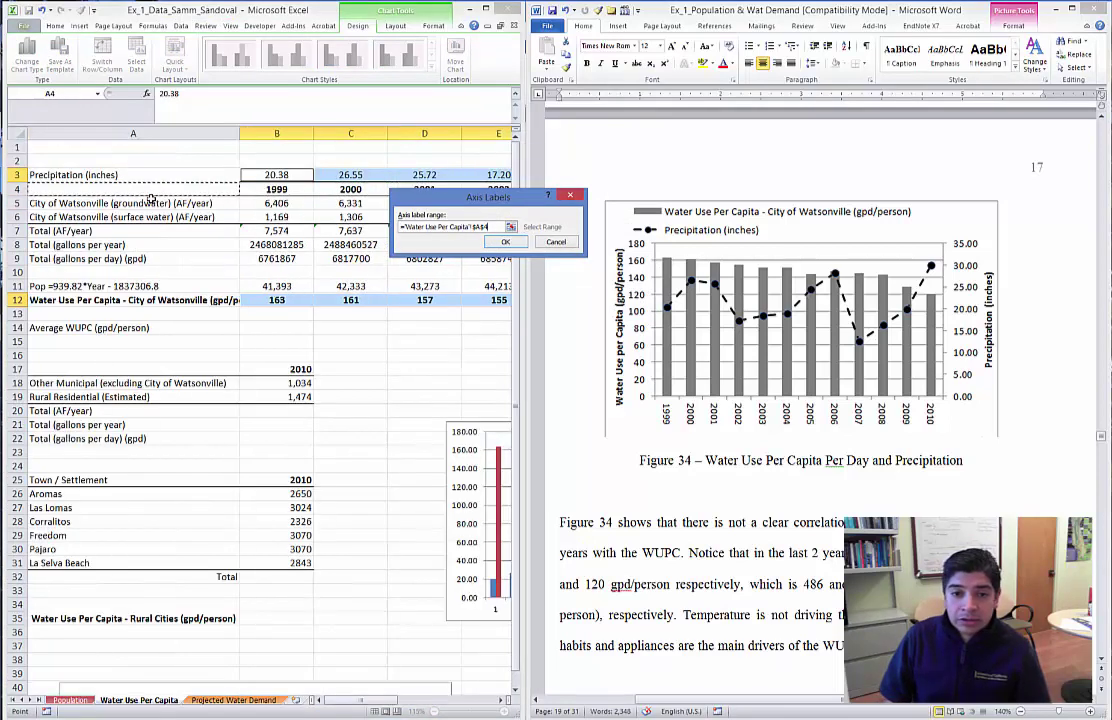
key(shift+Right)
key(shift+Right)
key(shift+Right)
key(shift+Right)
key(shift+Right)
key(shift+Right)
key(shift+Right)
key(shift+Right)
key(shift+Right)
key(shift+Right)
key(shift+Right)
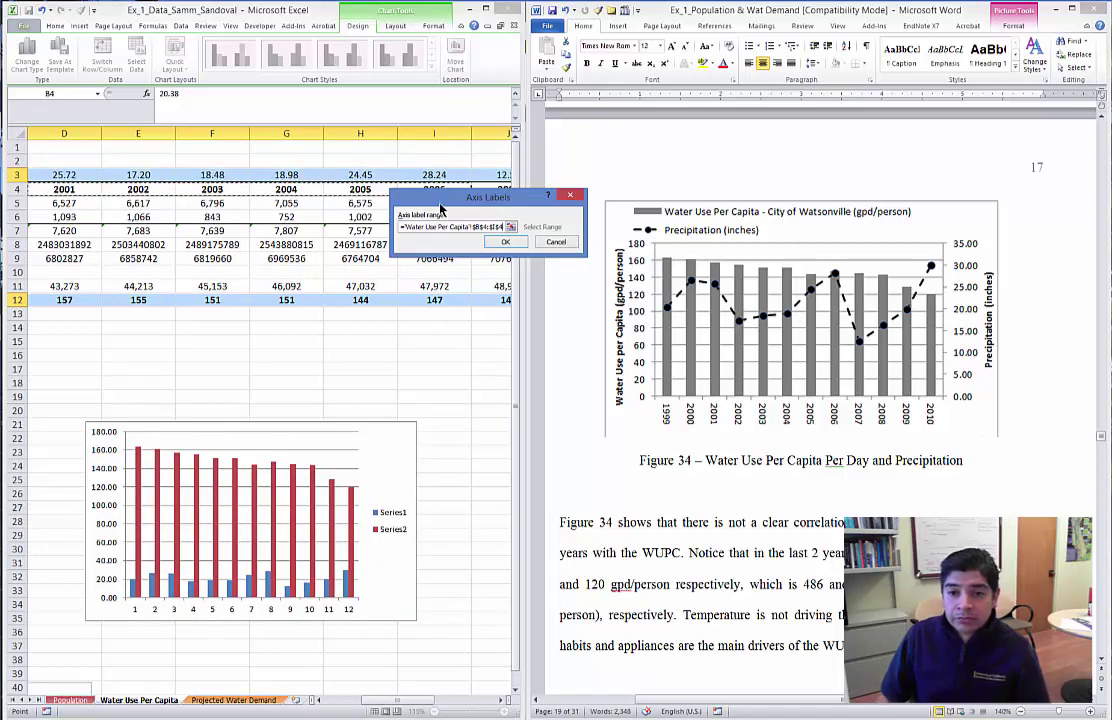
drag(446, 195, 349, 341)
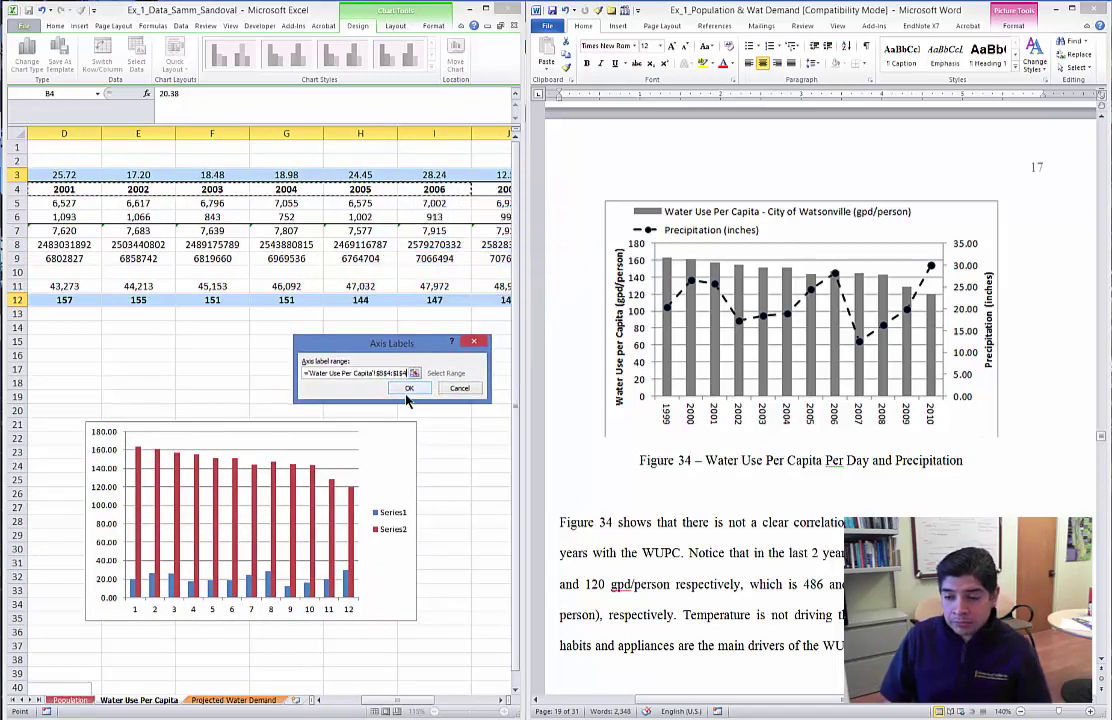
key(shift+Right)
key(shift+Right)
key(shift+Right)
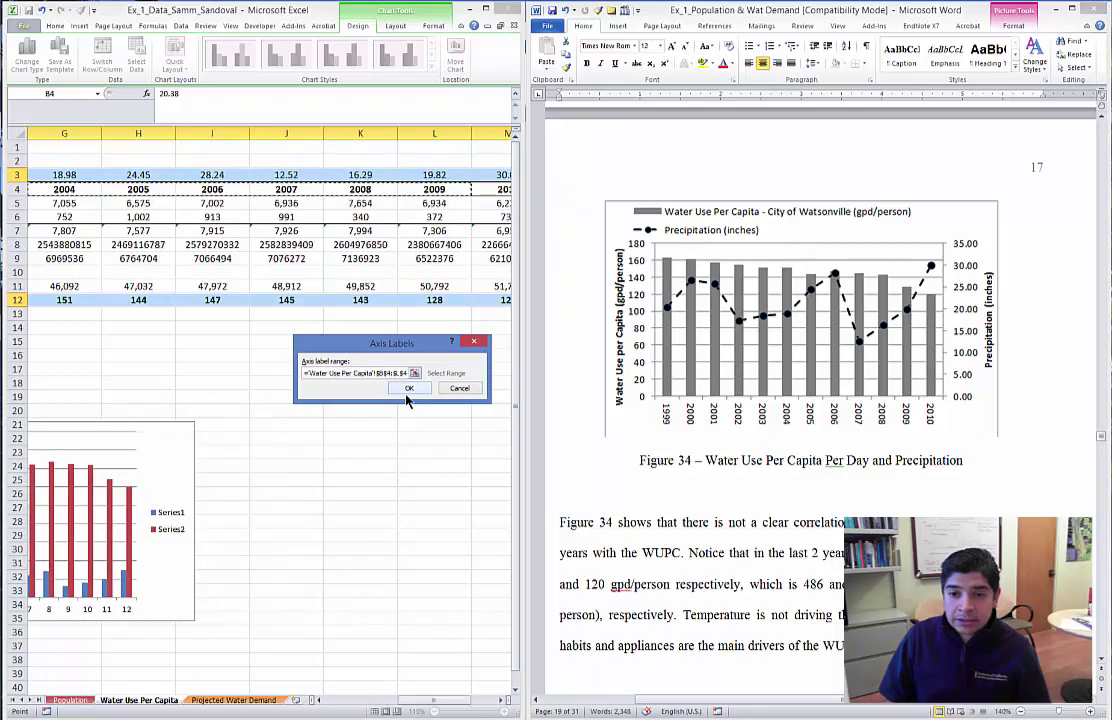
key(shift+Right)
click(407, 390)
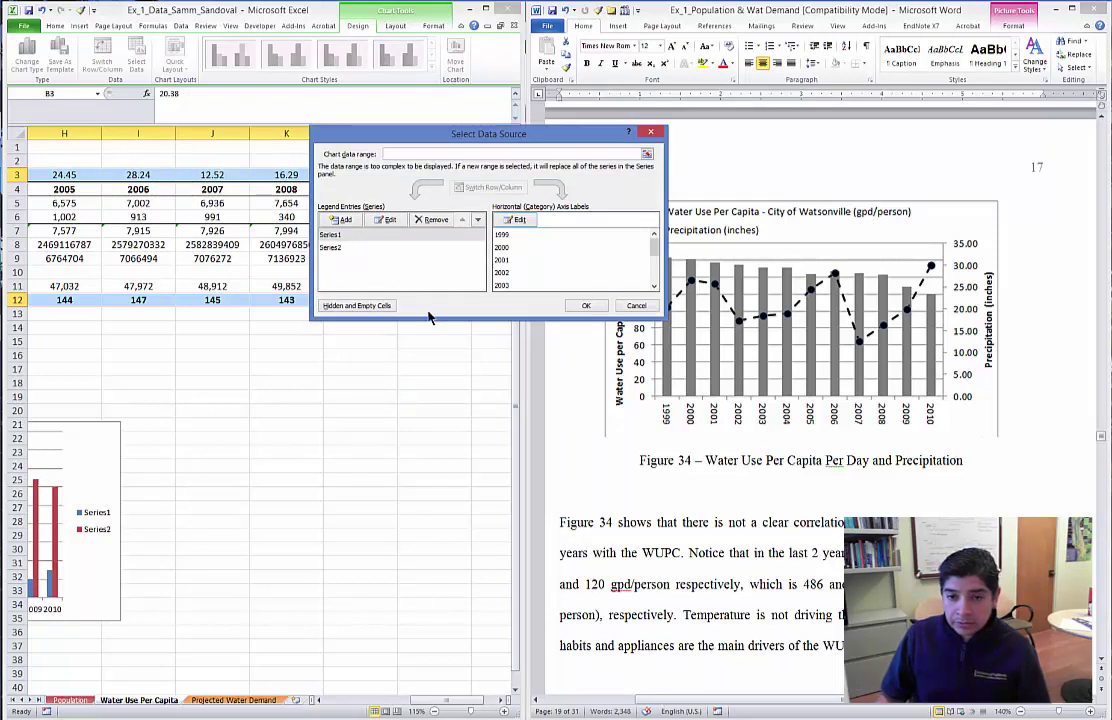
Name the chart's first series from cell A3, Precipitation (inches).
click(341, 236)
click(388, 221)
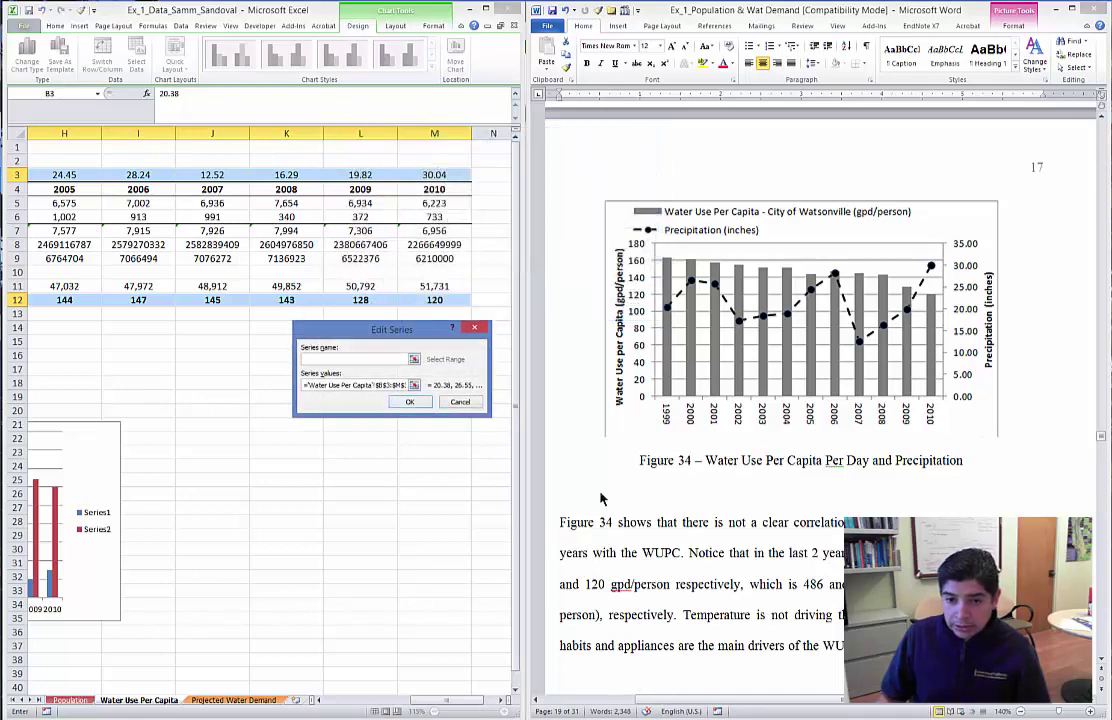
click(414, 359)
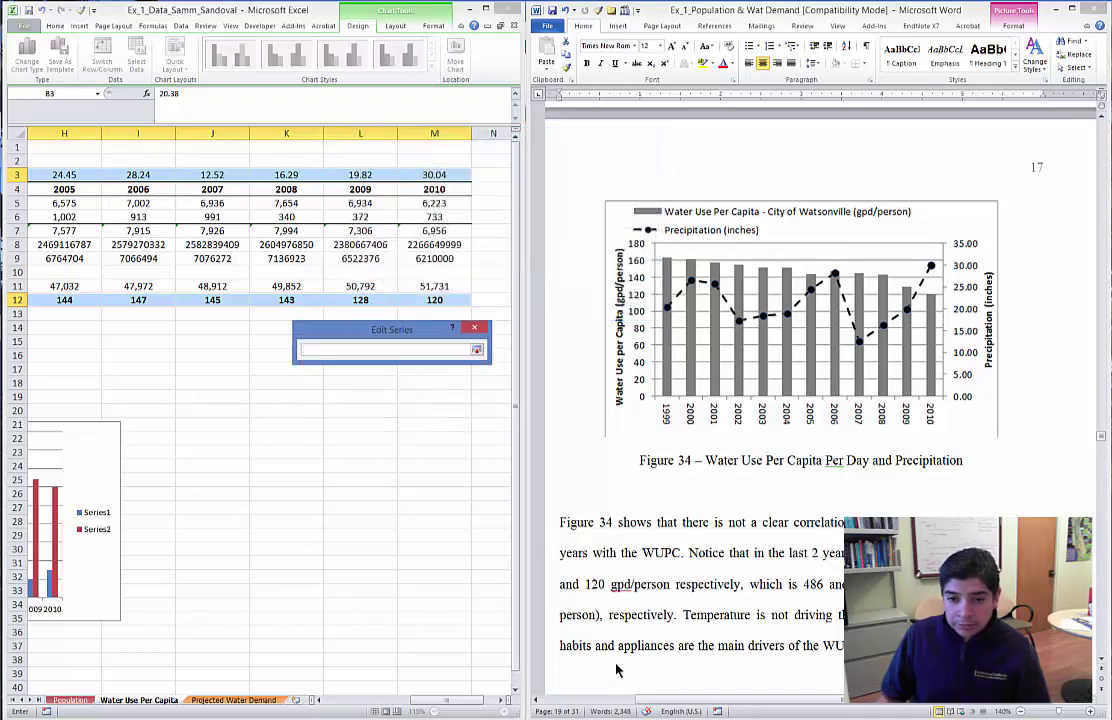
drag(464, 702, 397, 702)
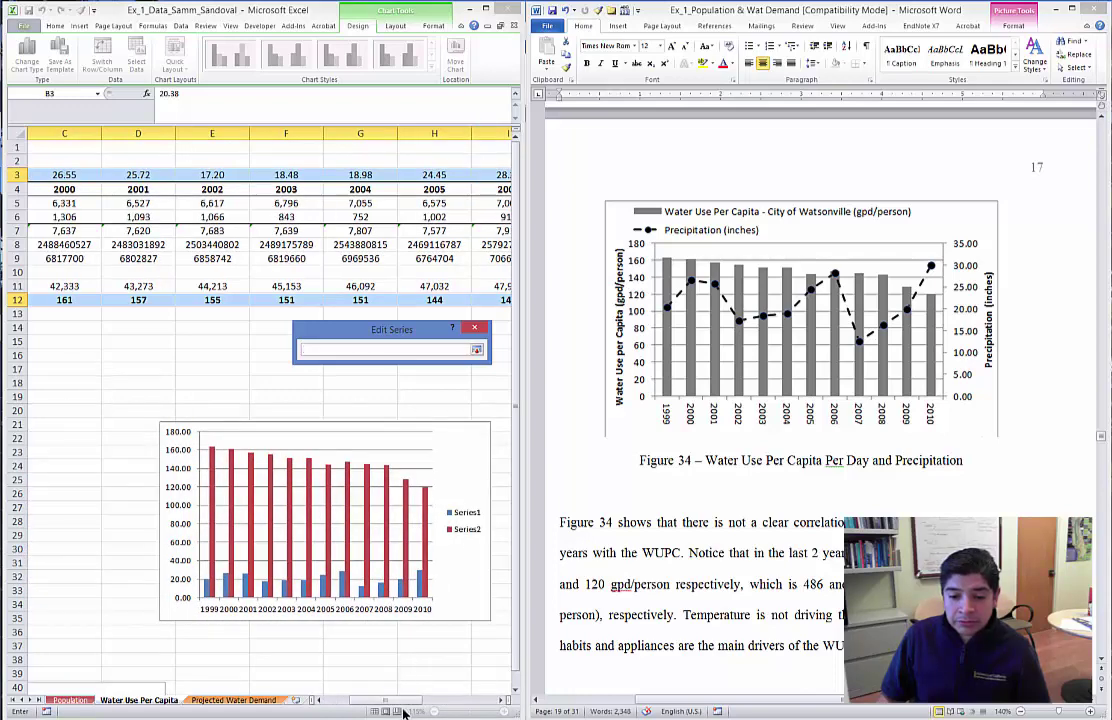
drag(400, 702, 372, 702)
click(105, 174)
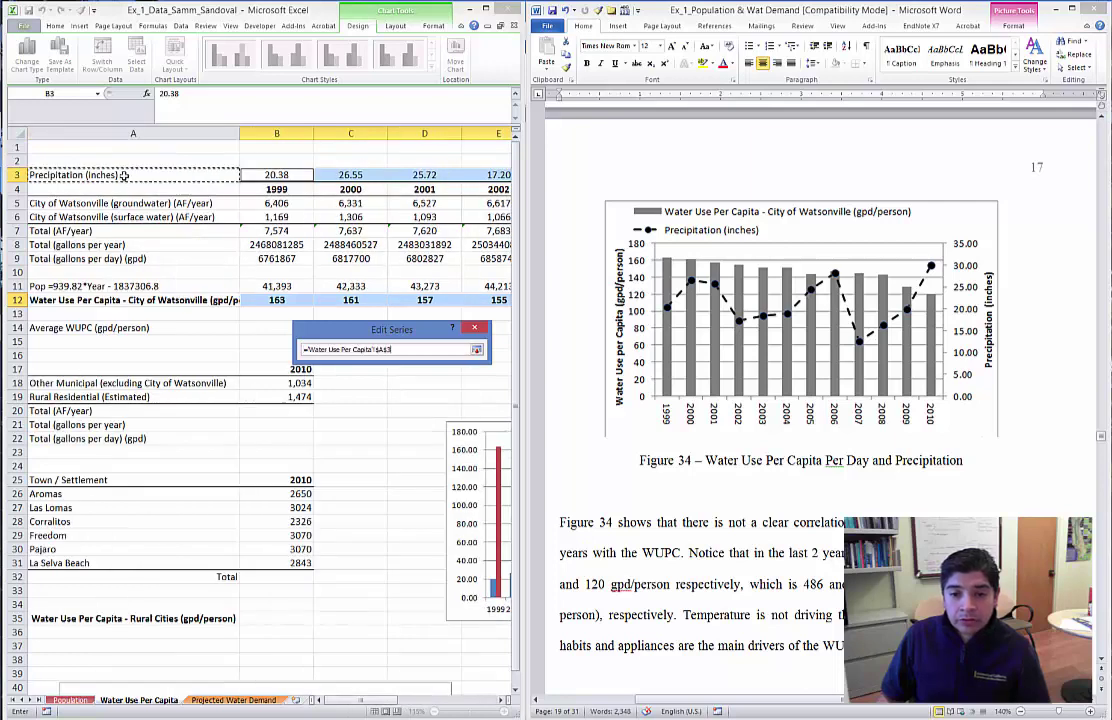
click(476, 349)
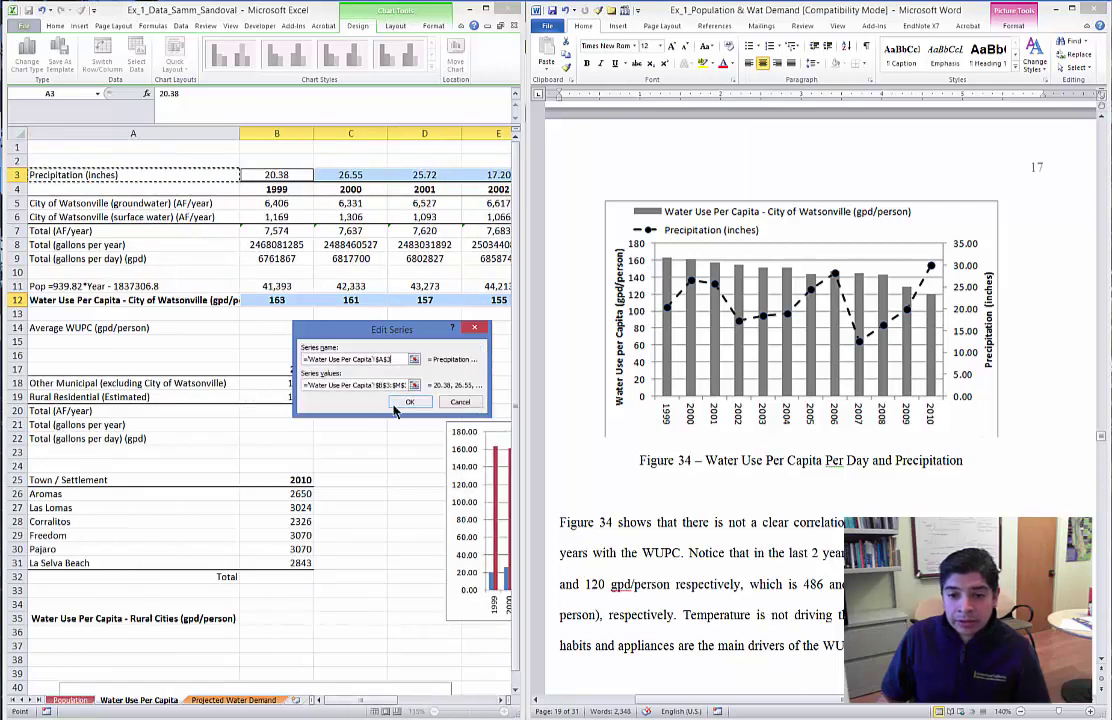
click(407, 402)
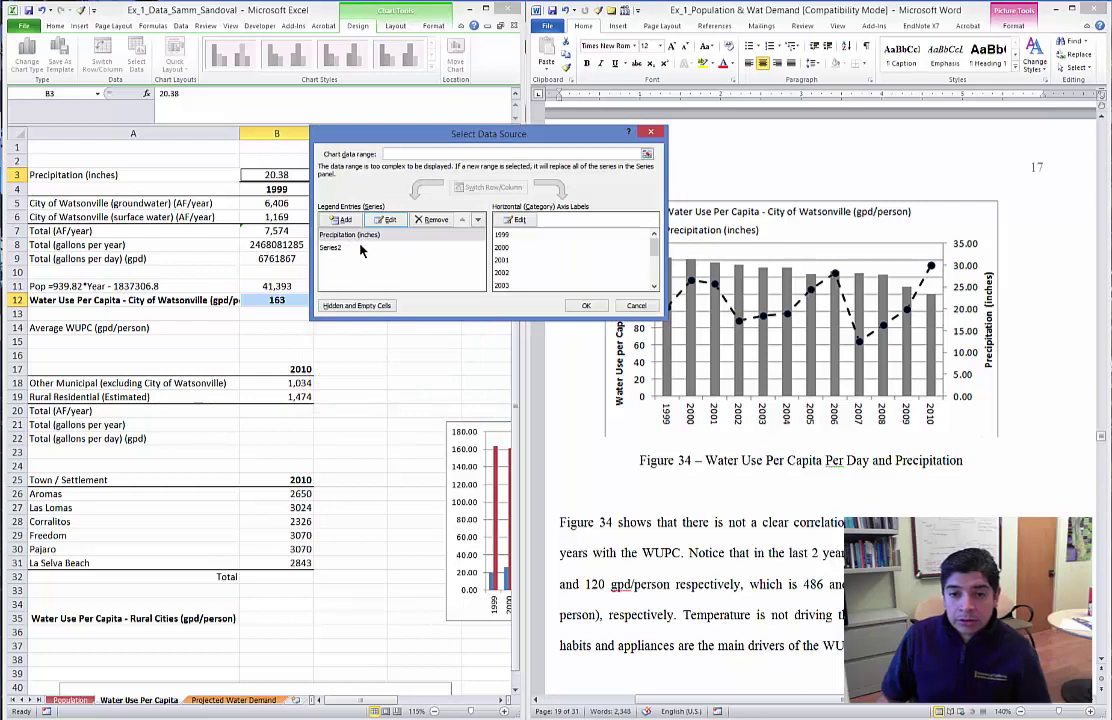
Name the second series from cell A12, Water Use Per Capita - City of Watsonville (gpd/person), and apply the data source changes.
click(387, 221)
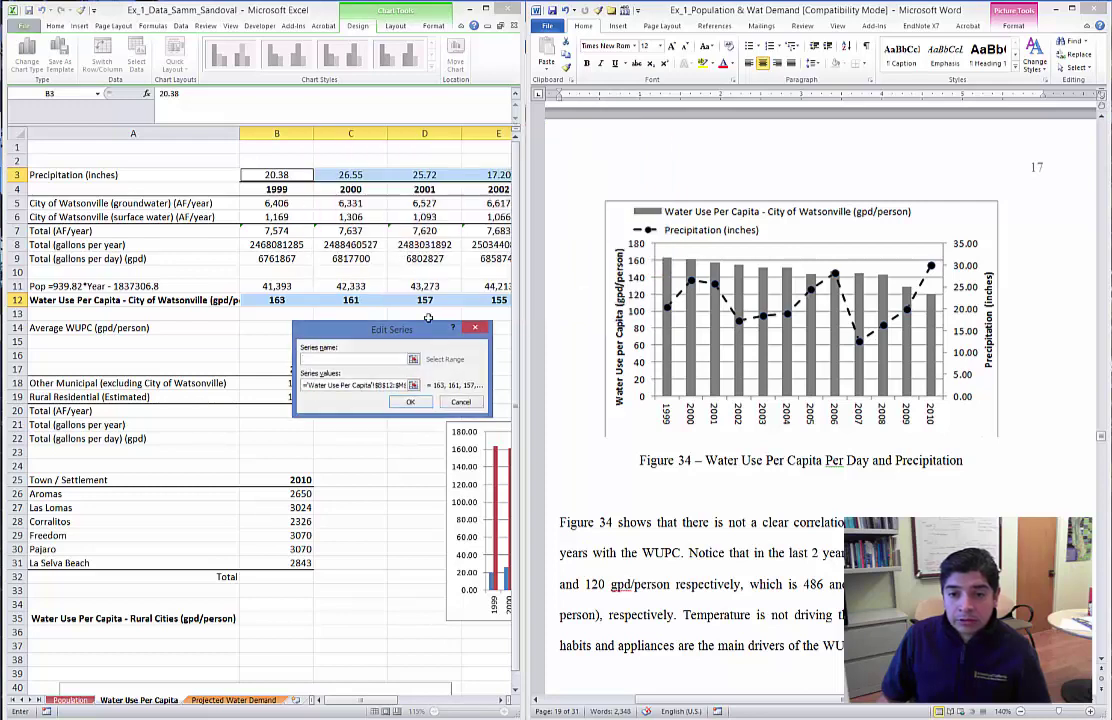
click(413, 361)
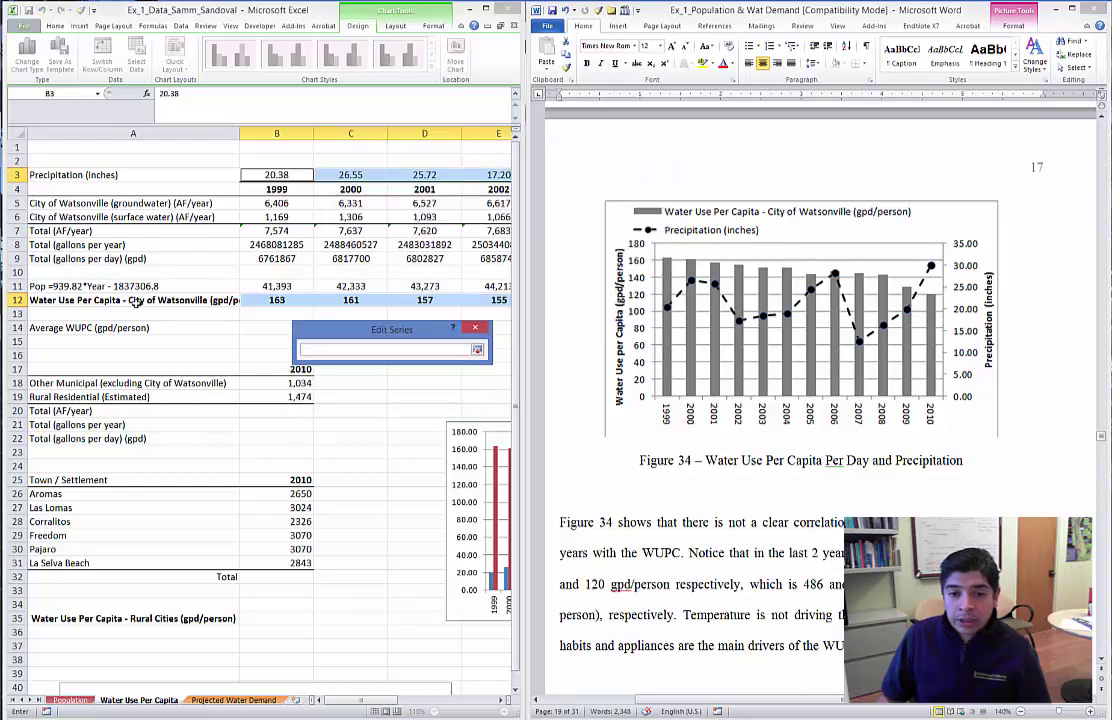
click(133, 300)
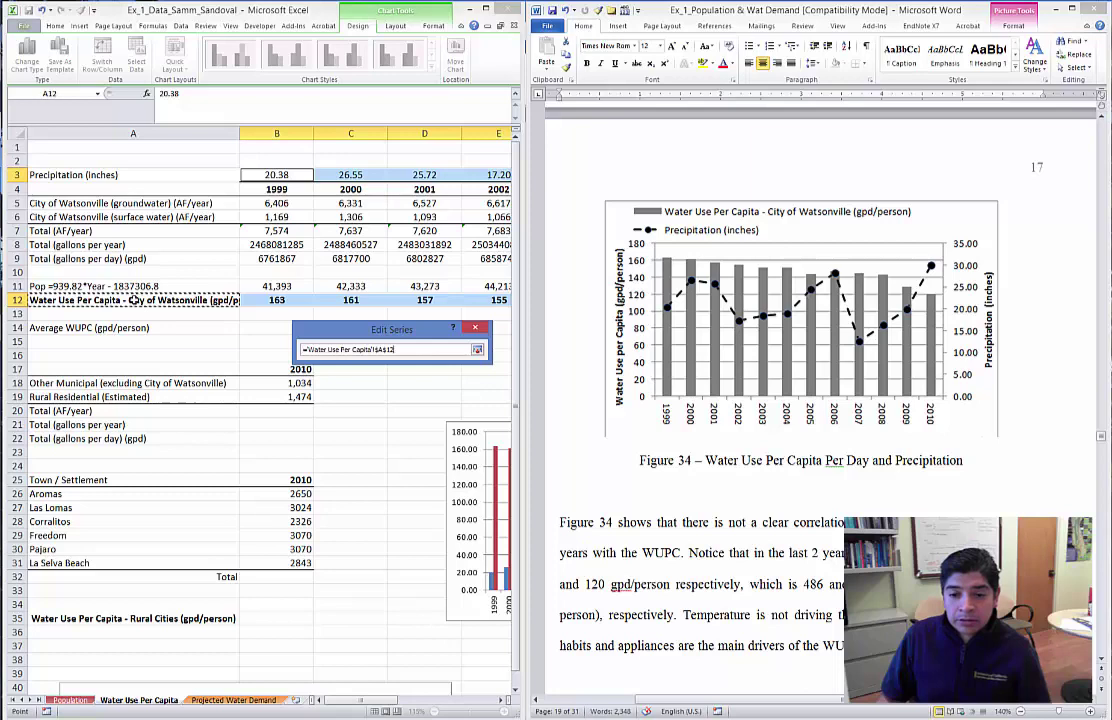
click(477, 352)
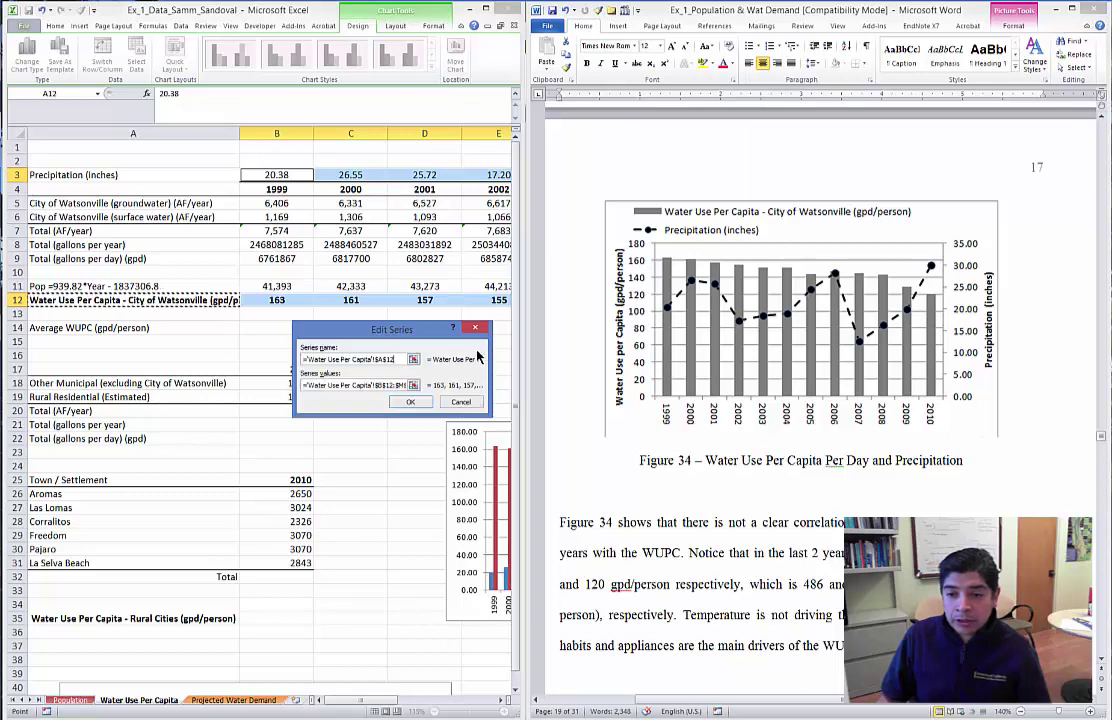
click(407, 403)
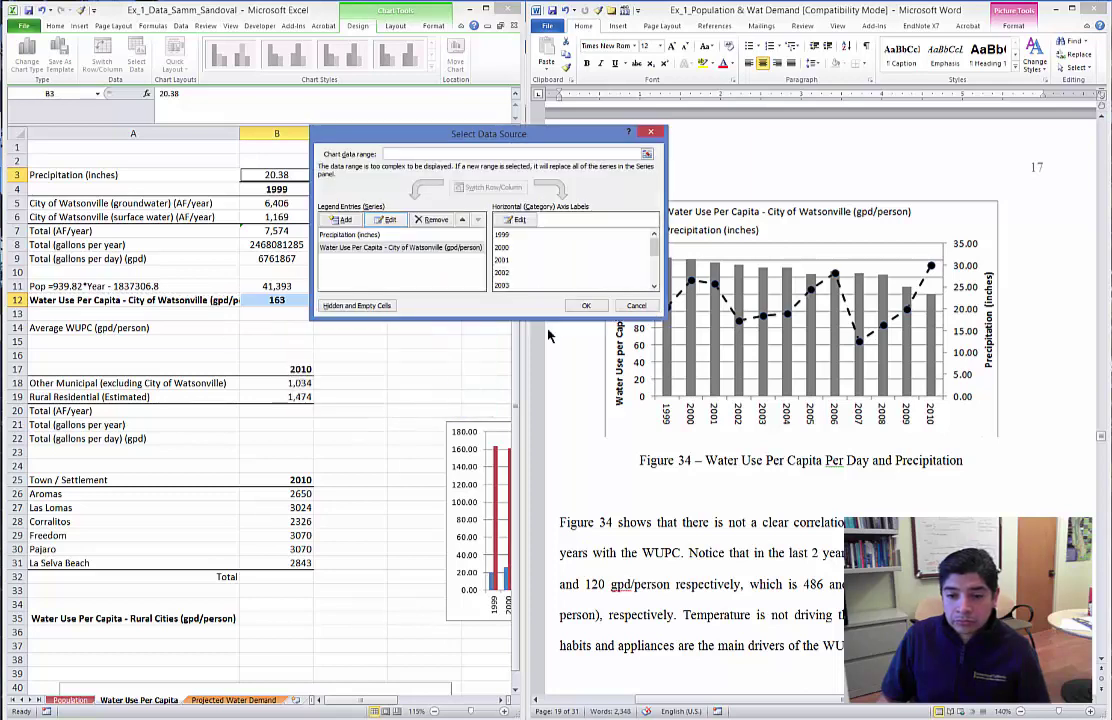
click(582, 305)
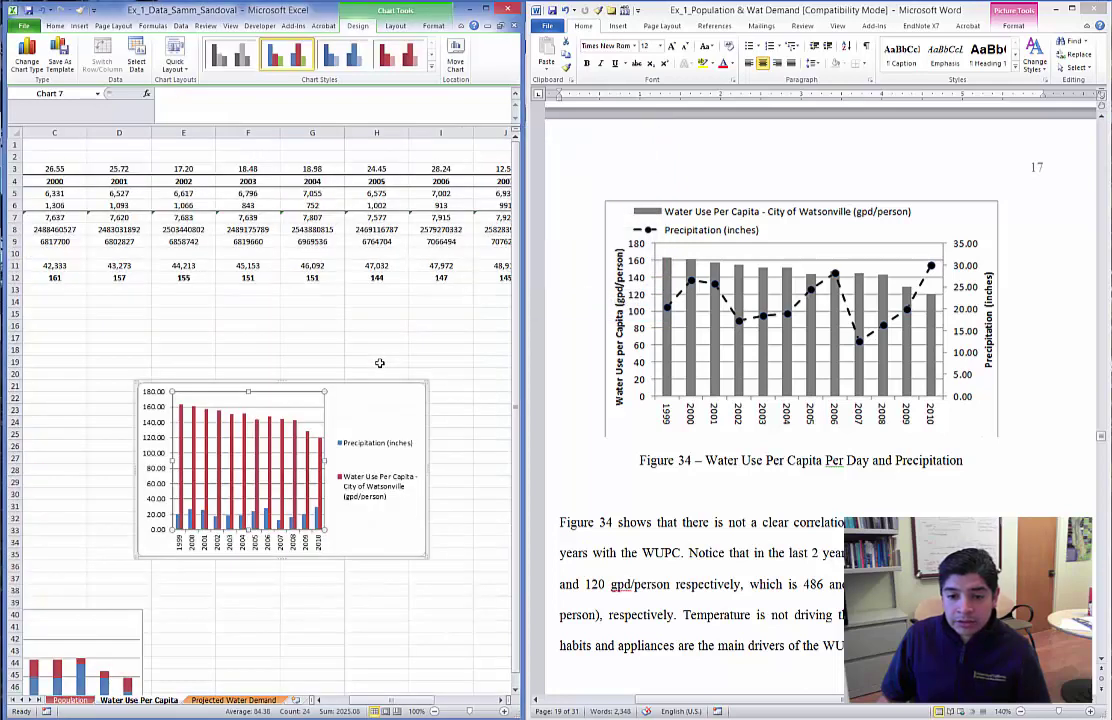
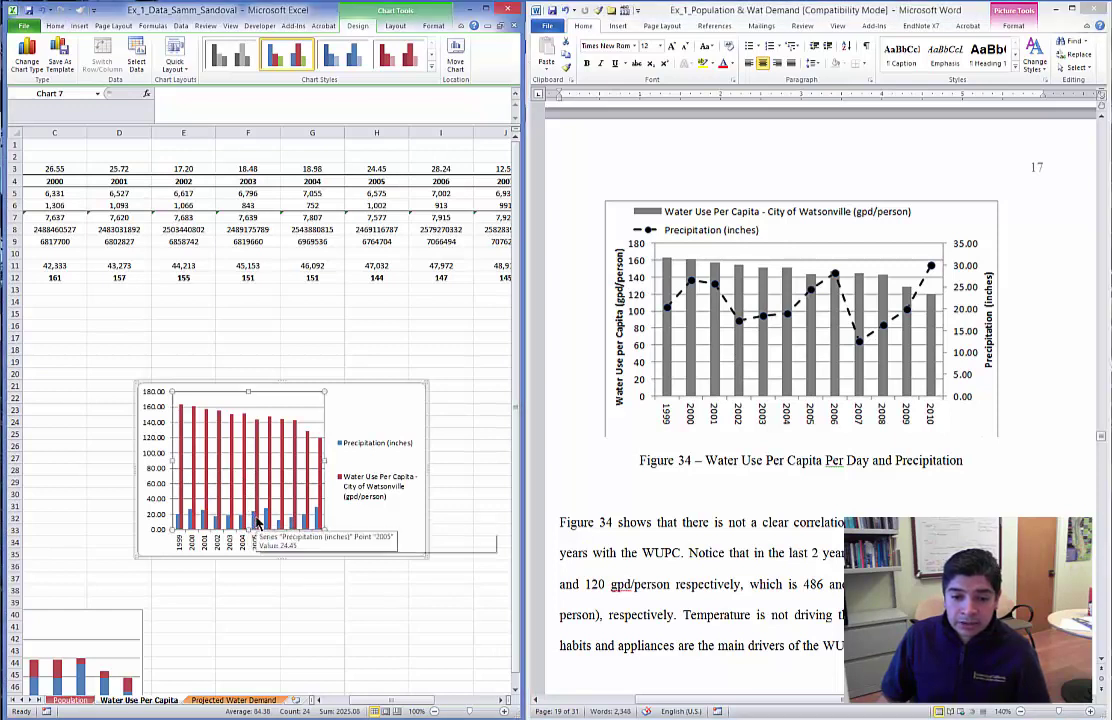
click(256, 521)
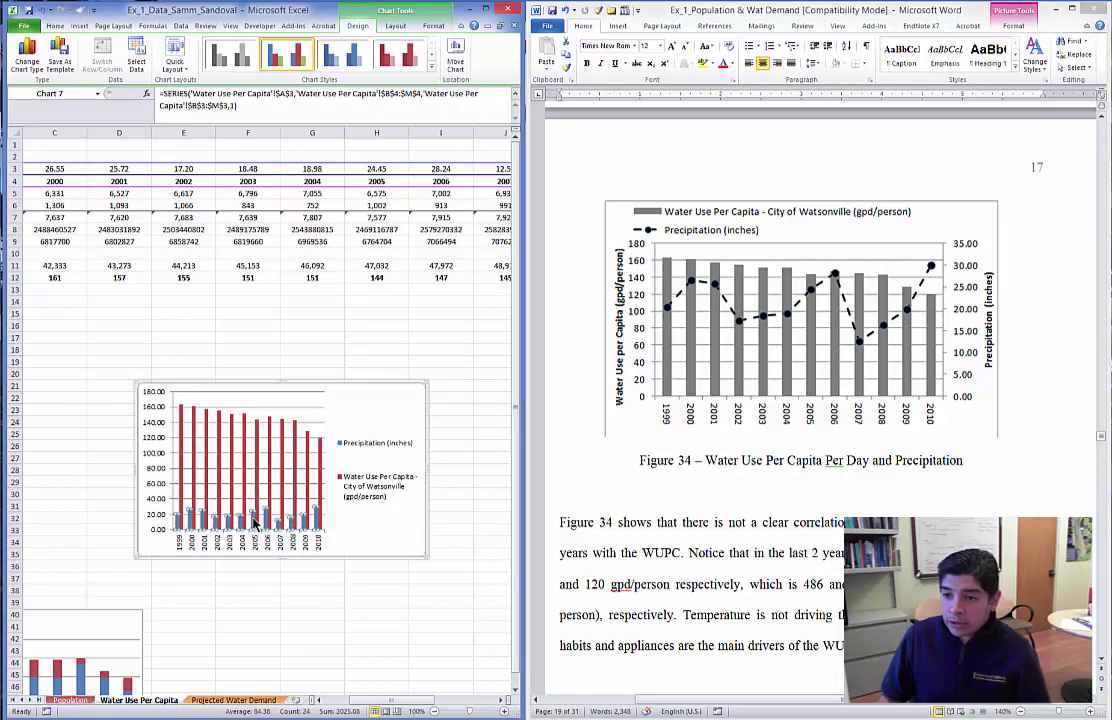
right_click(256, 521)
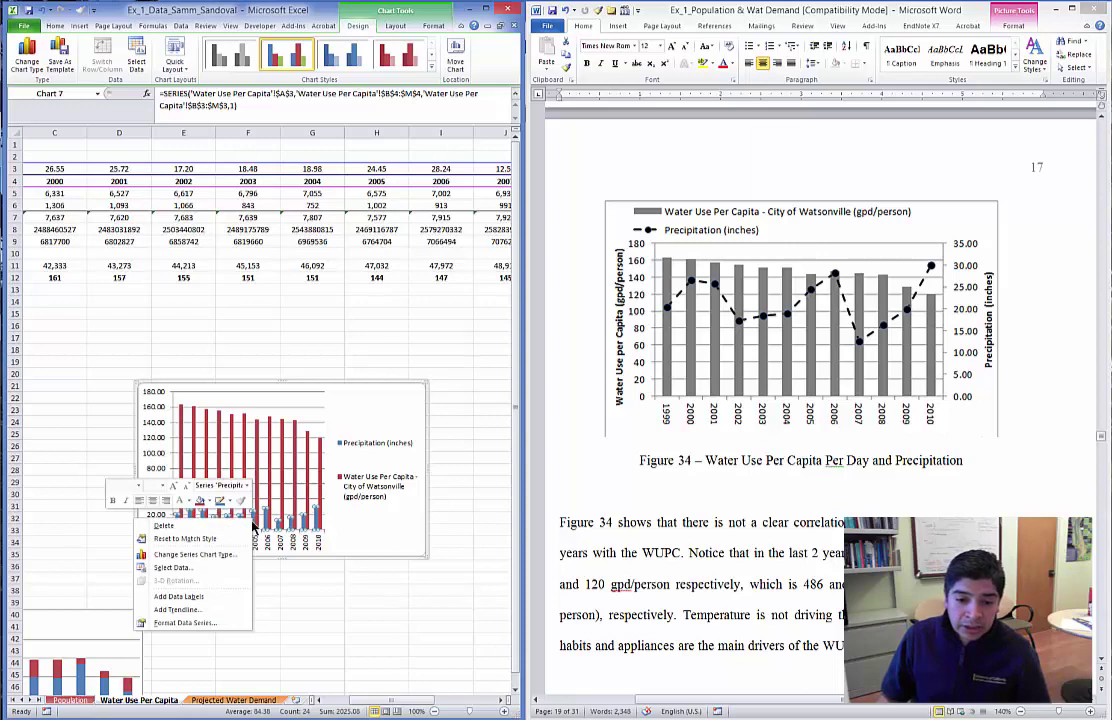
click(219, 624)
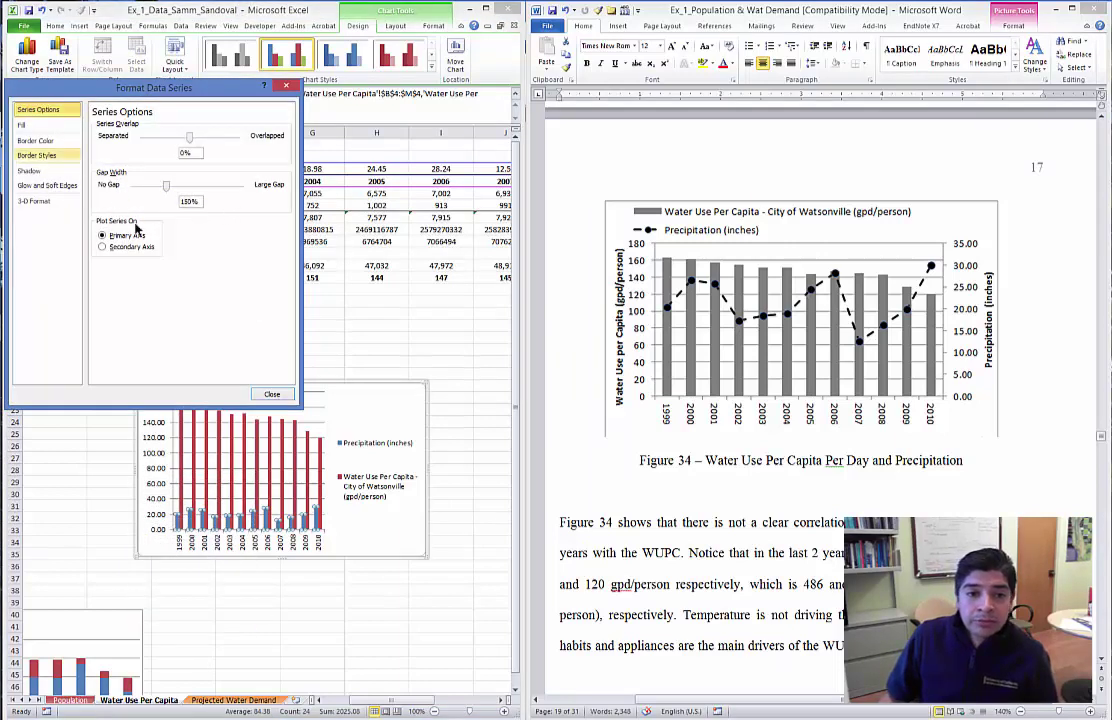
click(286, 85)
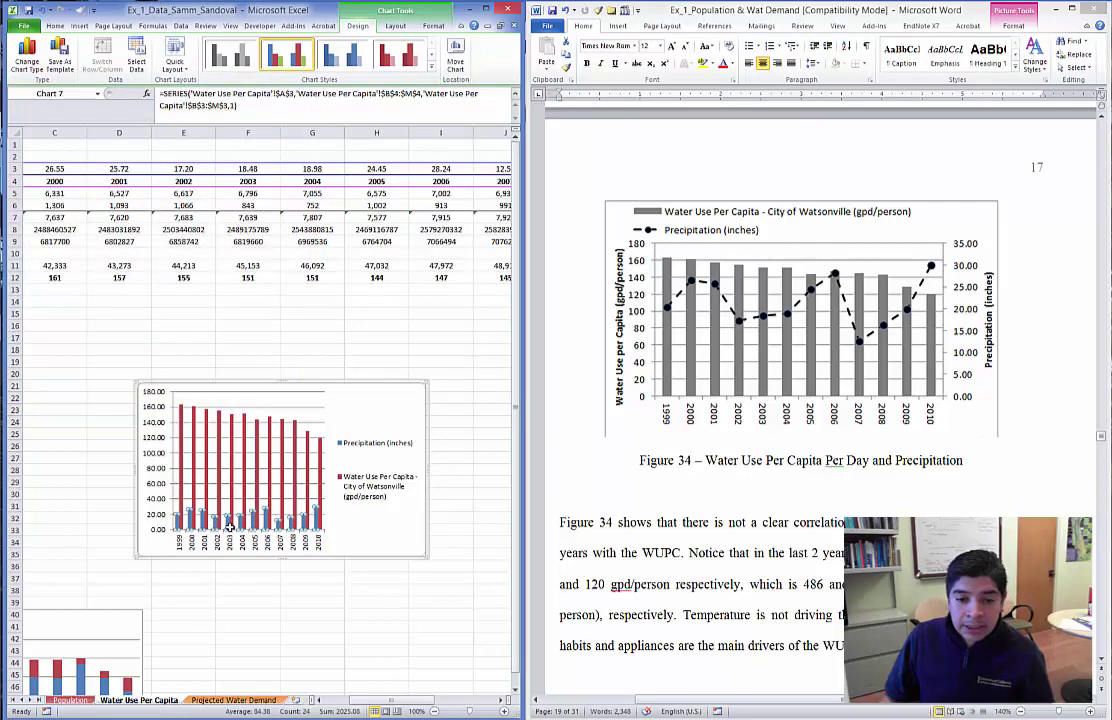
Plot the precipitation series on the secondary axis.
right_click(228, 530)
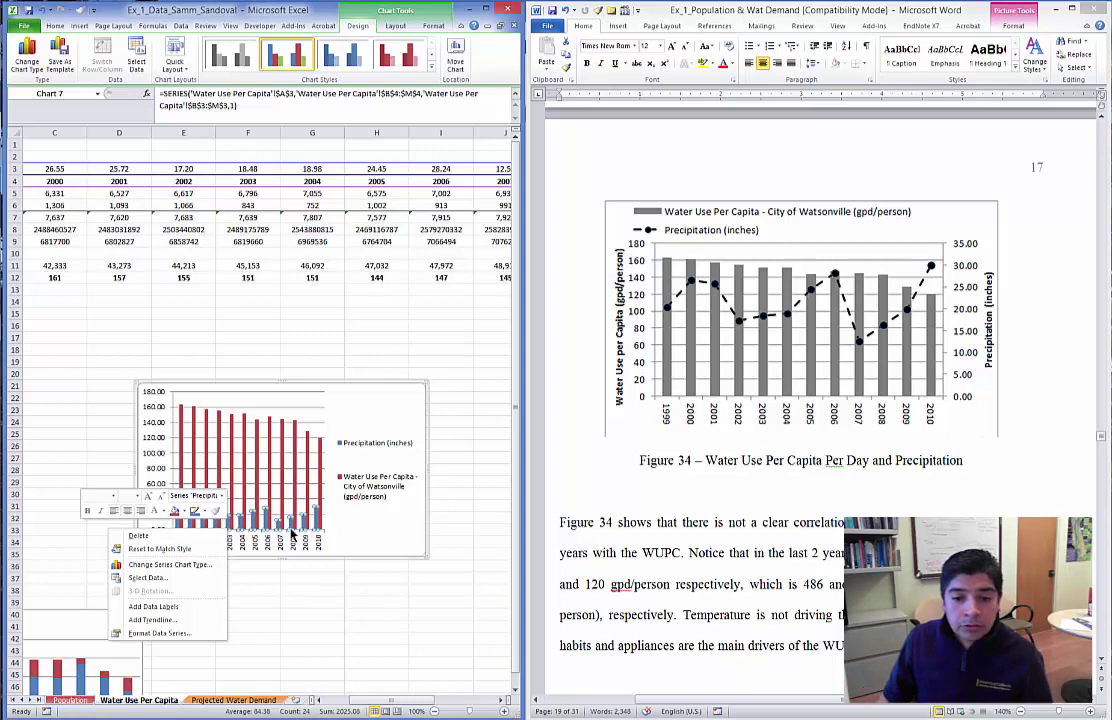
click(174, 636)
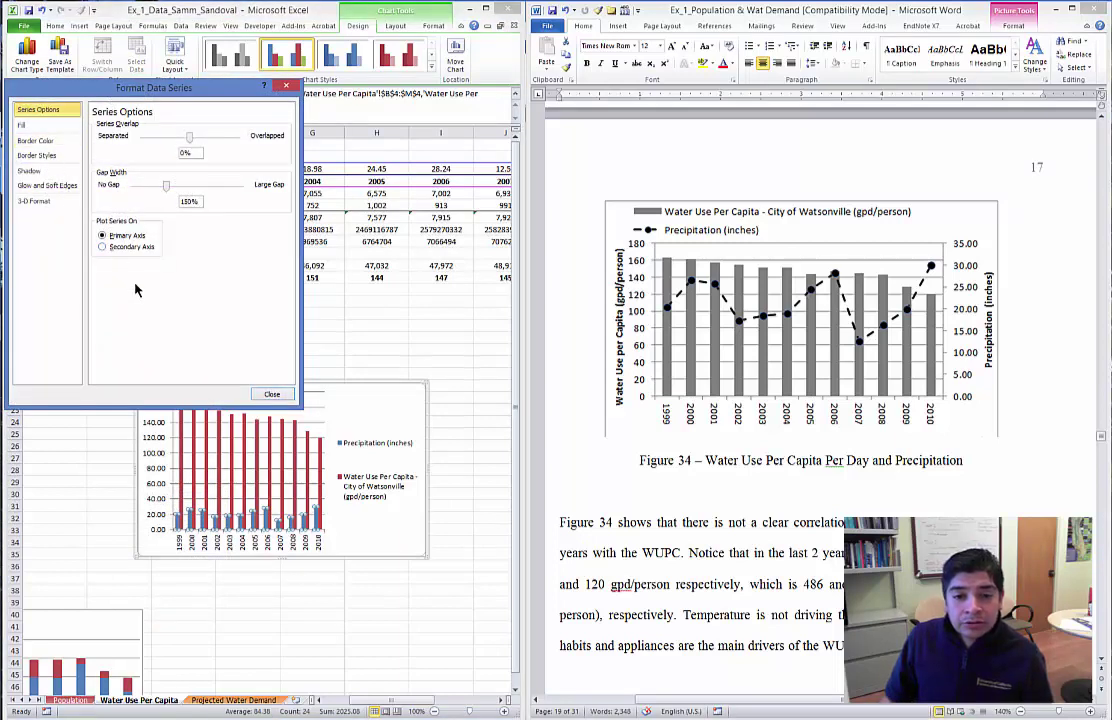
click(125, 237)
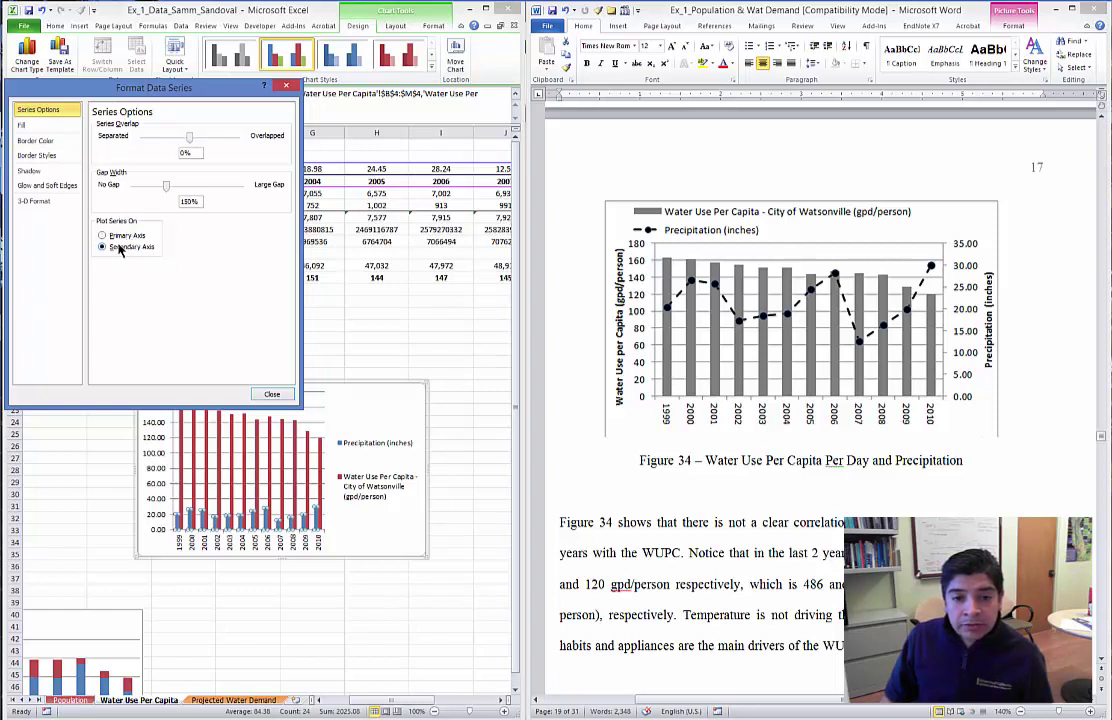
click(274, 396)
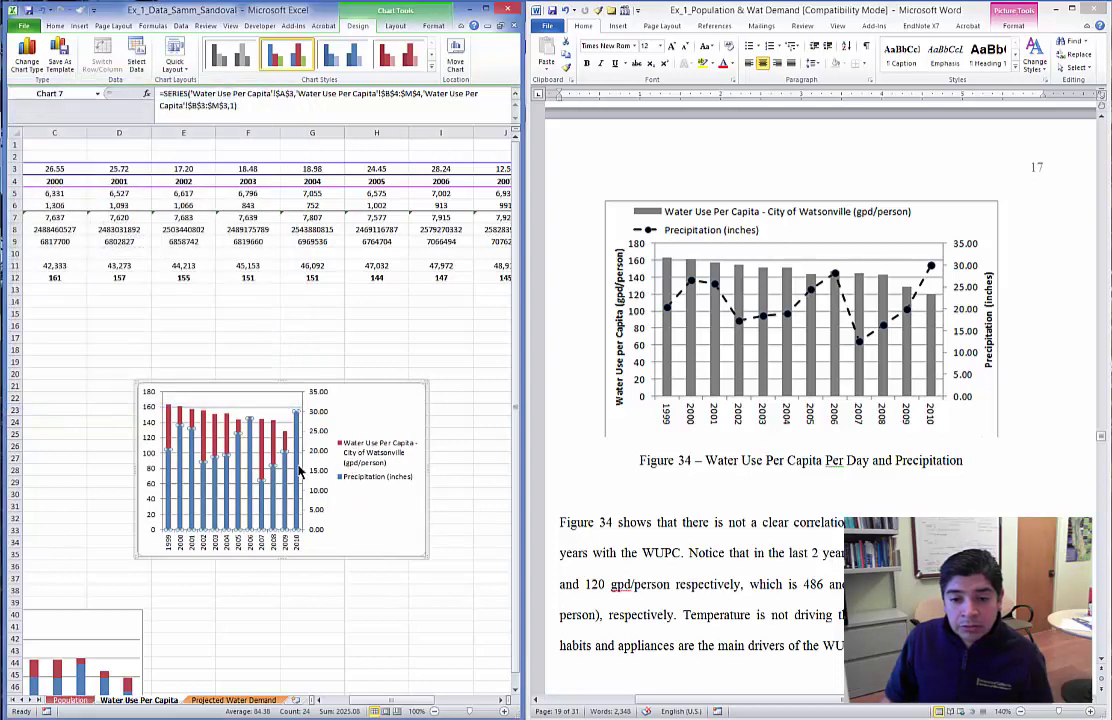
Change the precipitation series' chart type to a plain line without markers.
right_click(299, 470)
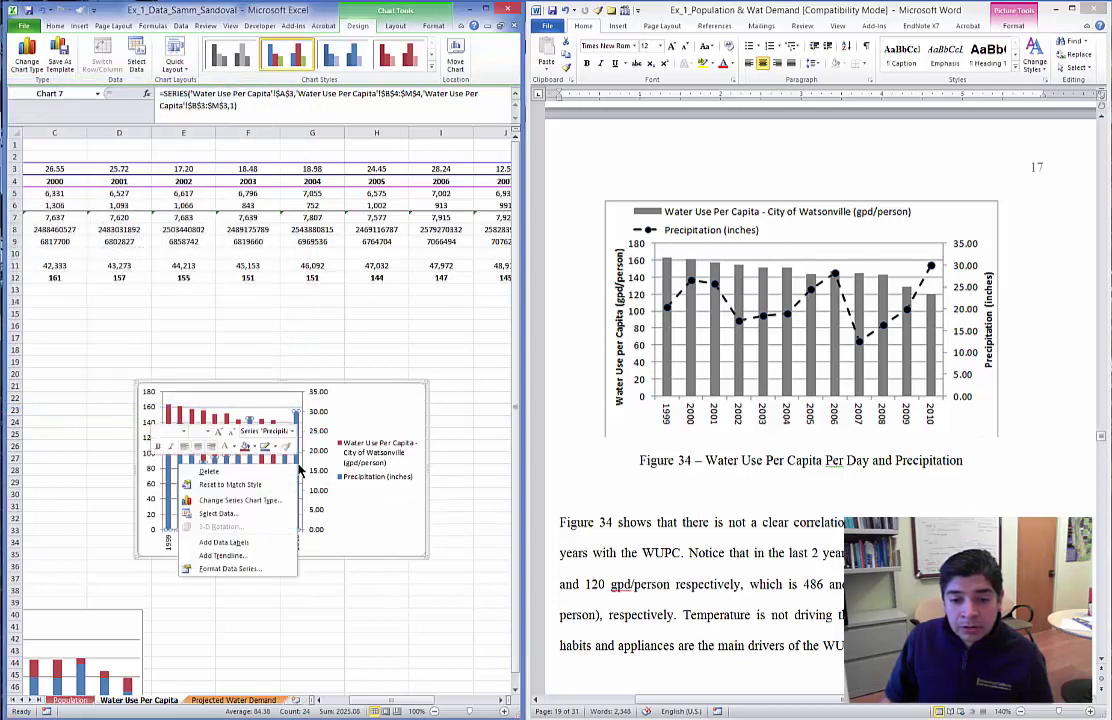
click(237, 501)
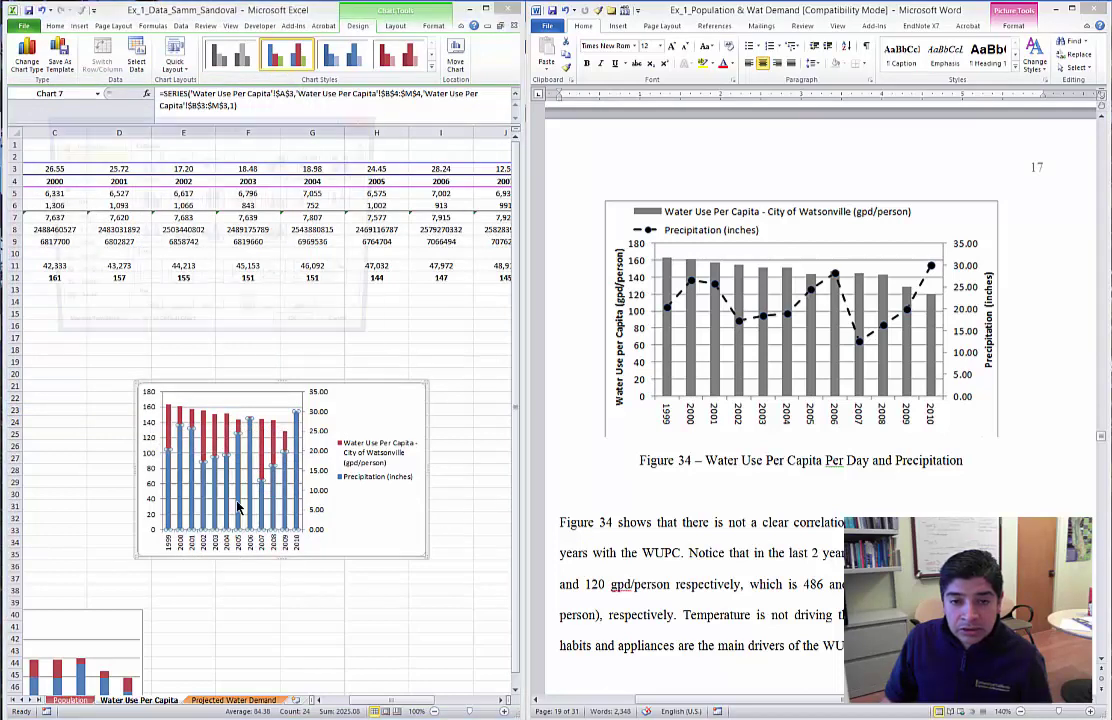
click(145, 277)
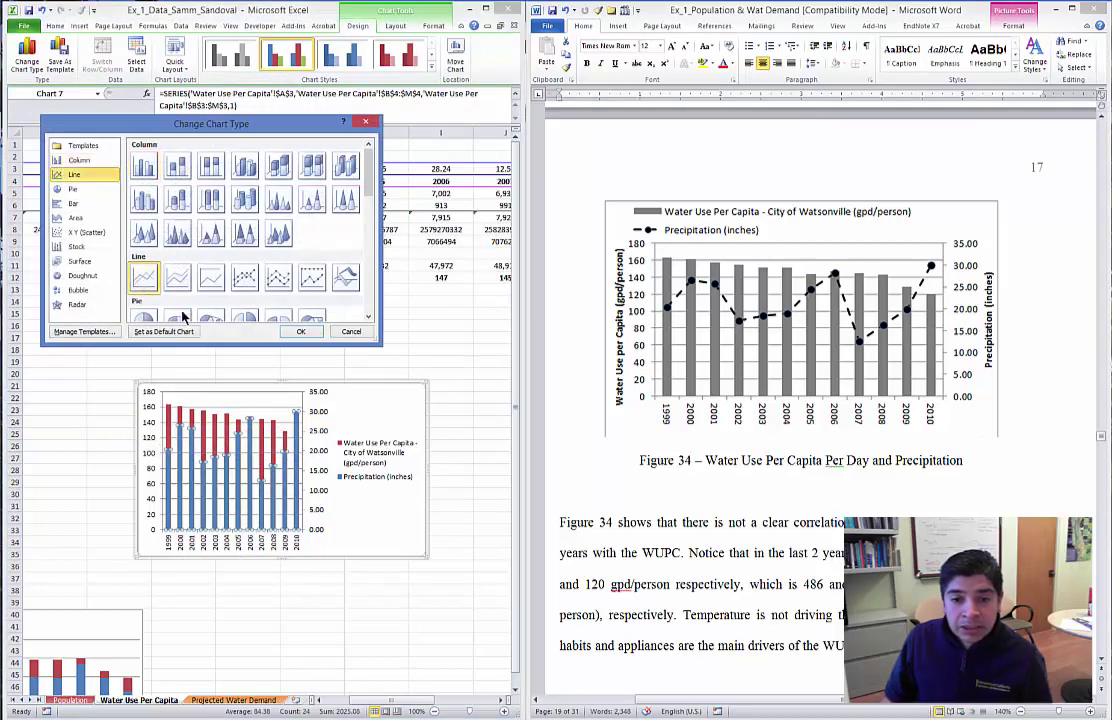
click(300, 331)
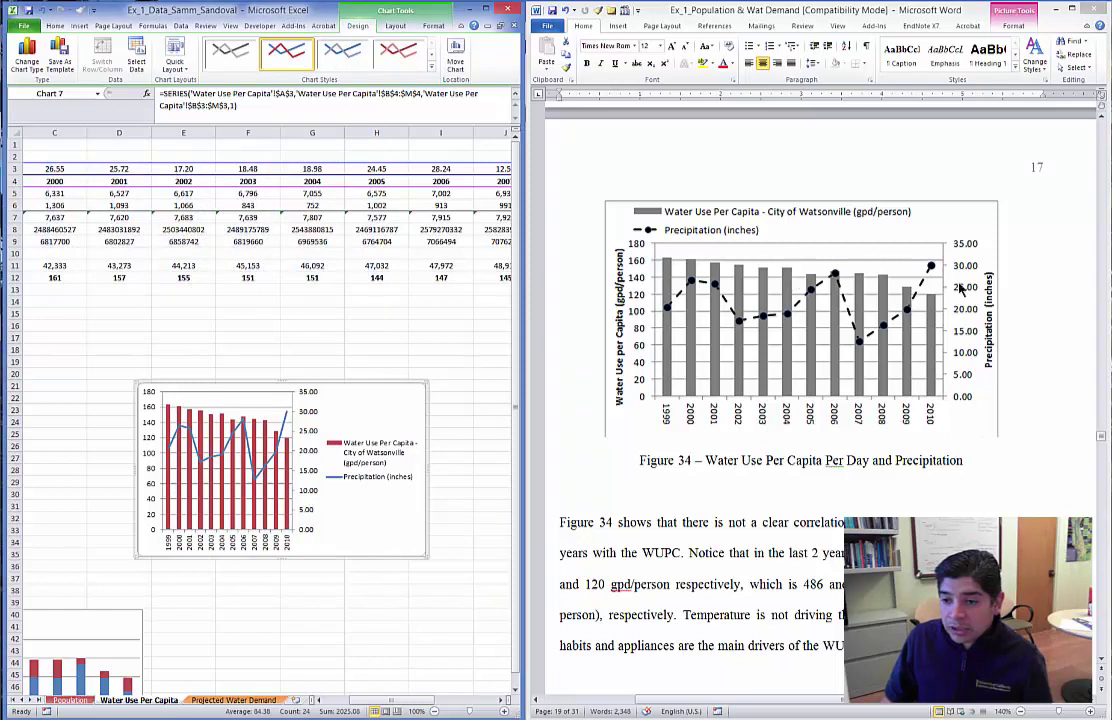
Move the legend over the upper part of the plot and widen the plot area to fill the chart.
click(367, 466)
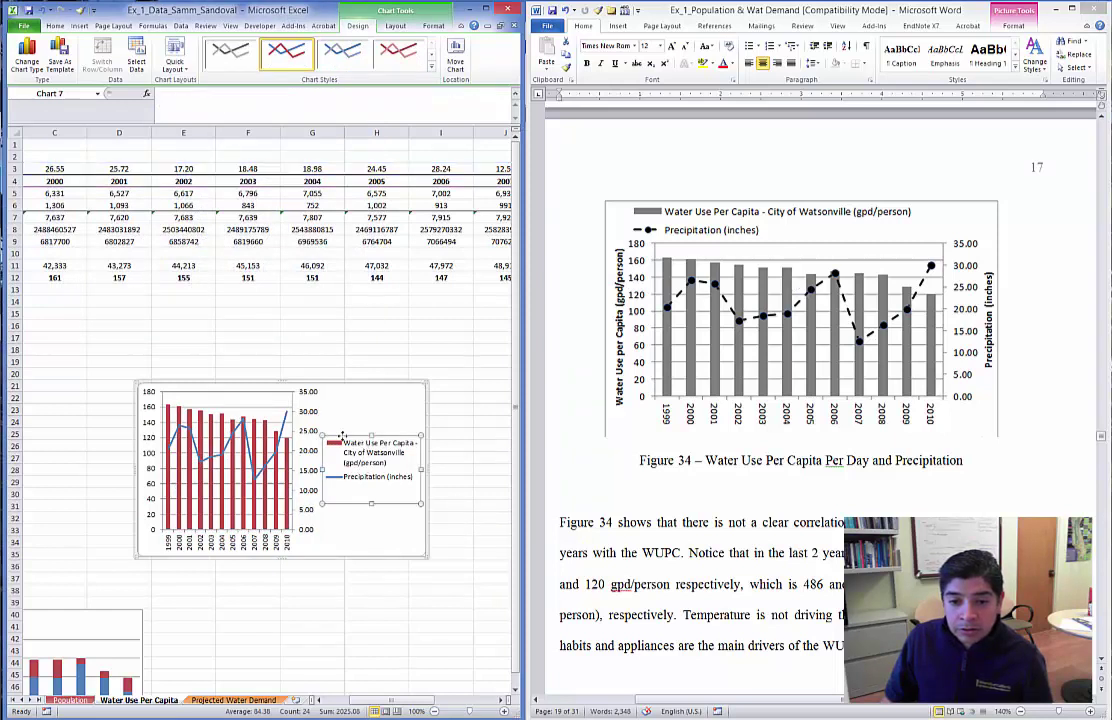
drag(370, 460, 234, 420)
click(276, 515)
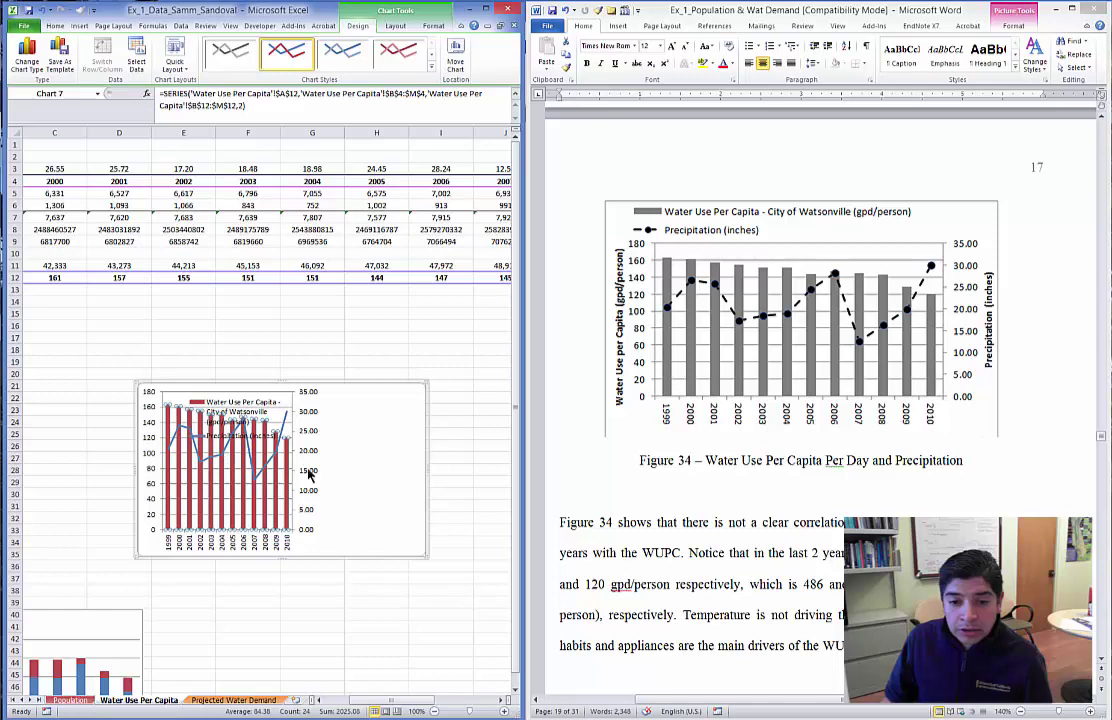
click(176, 403)
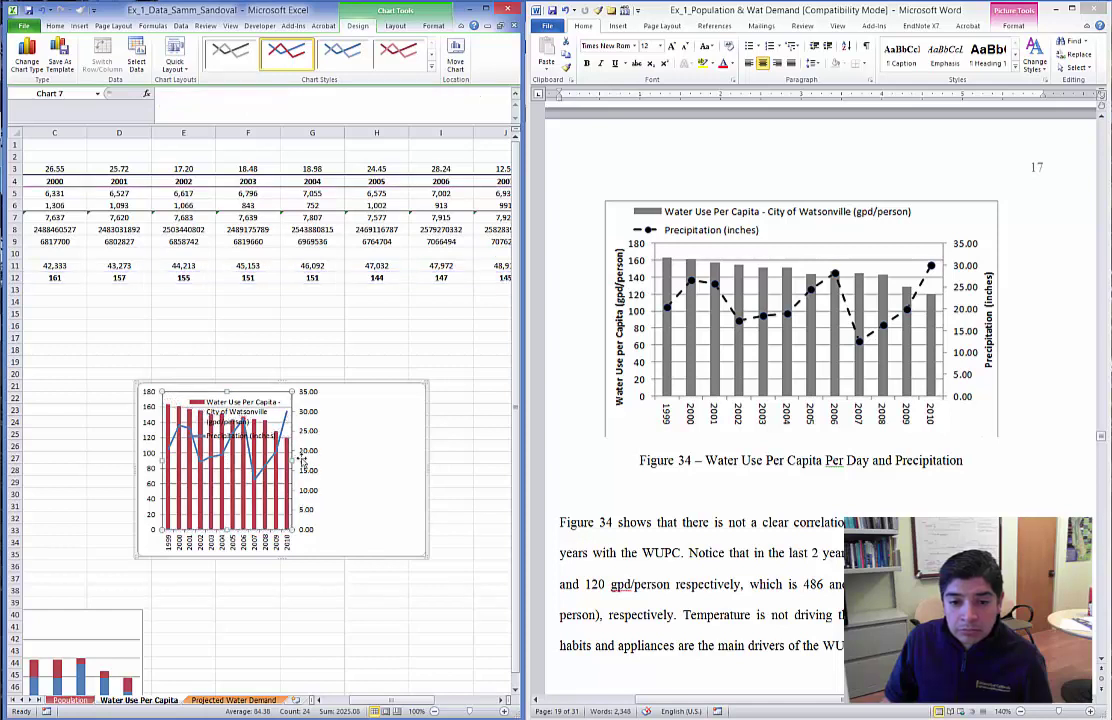
mouse_move(287, 467)
mouse_down()
mouse_move(377, 464)
mouse_move(302, 466)
mouse_up()
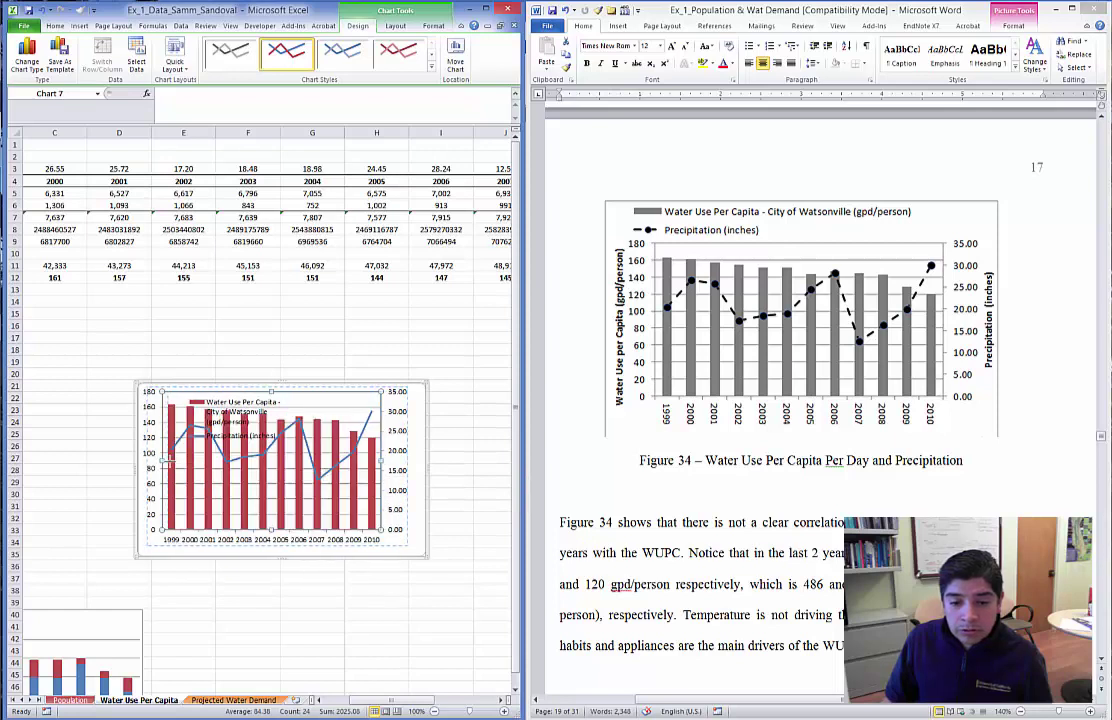
Widen the legend across the plot and enlarge the chart so that it reaches up to row 13.
click(229, 396)
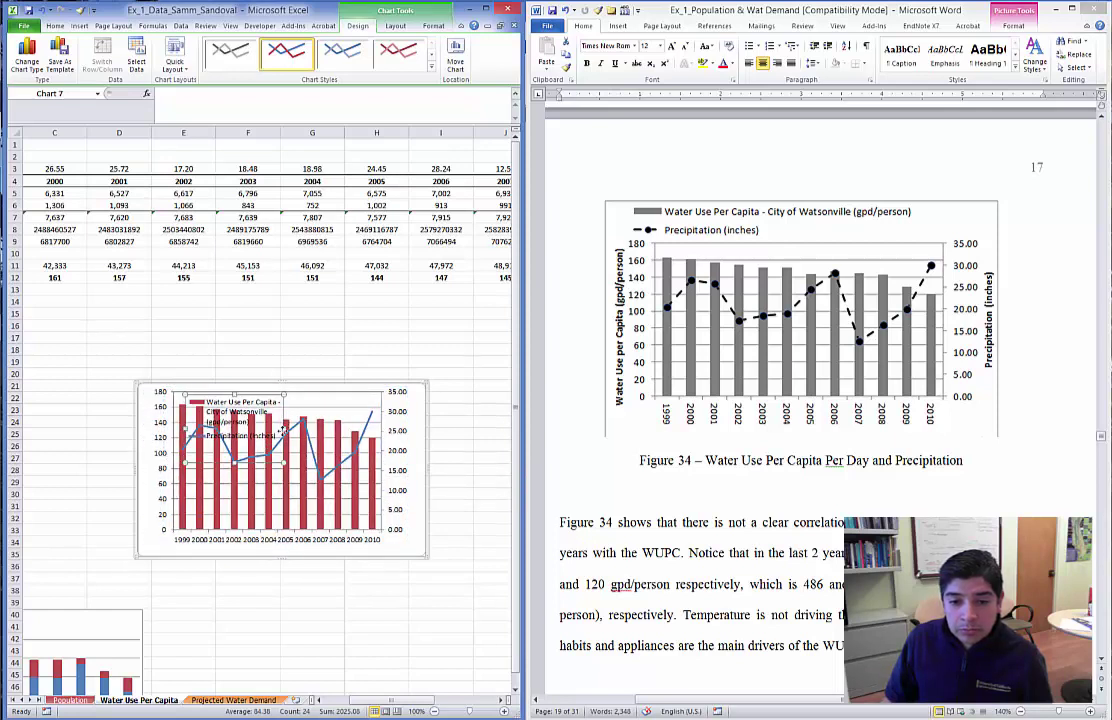
drag(283, 428, 382, 430)
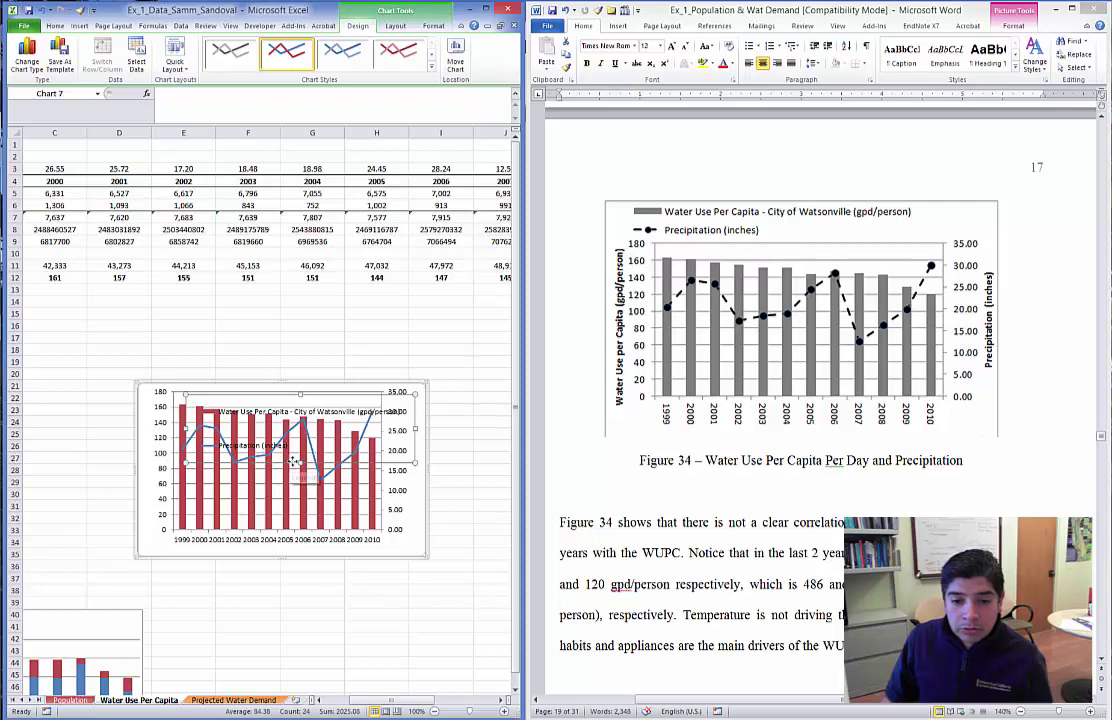
click(175, 328)
scroll(175, 335, down, 1)
click(172, 345)
drag(172, 345, 99, 265)
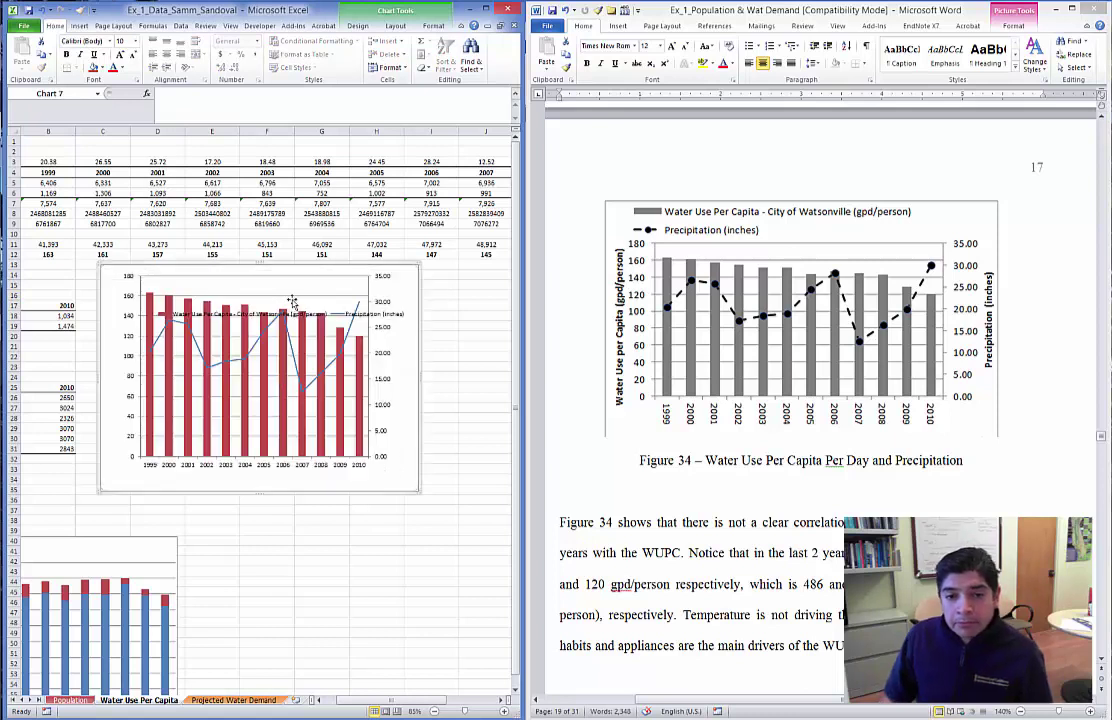
Lower the top of the plot area and shrink the legend above it so its two entries stack on separate lines.
click(228, 322)
click(268, 280)
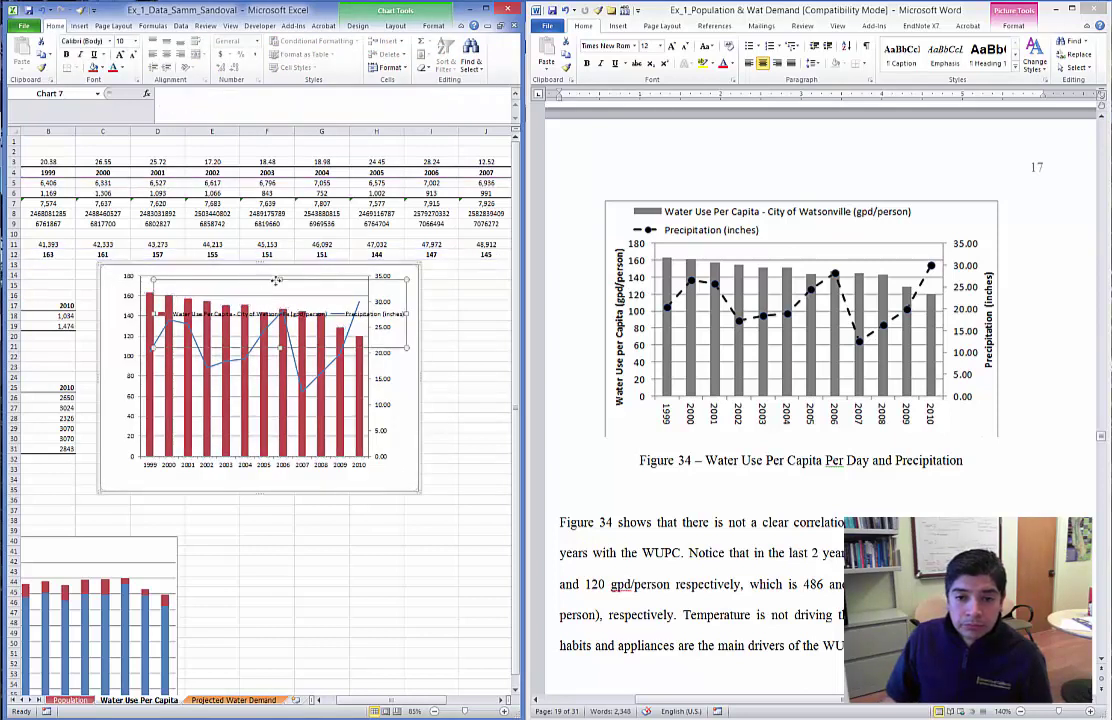
mouse_move(280, 281)
mouse_down()
mouse_move(268, 309)
mouse_move(275, 272)
mouse_move(276, 301)
mouse_up()
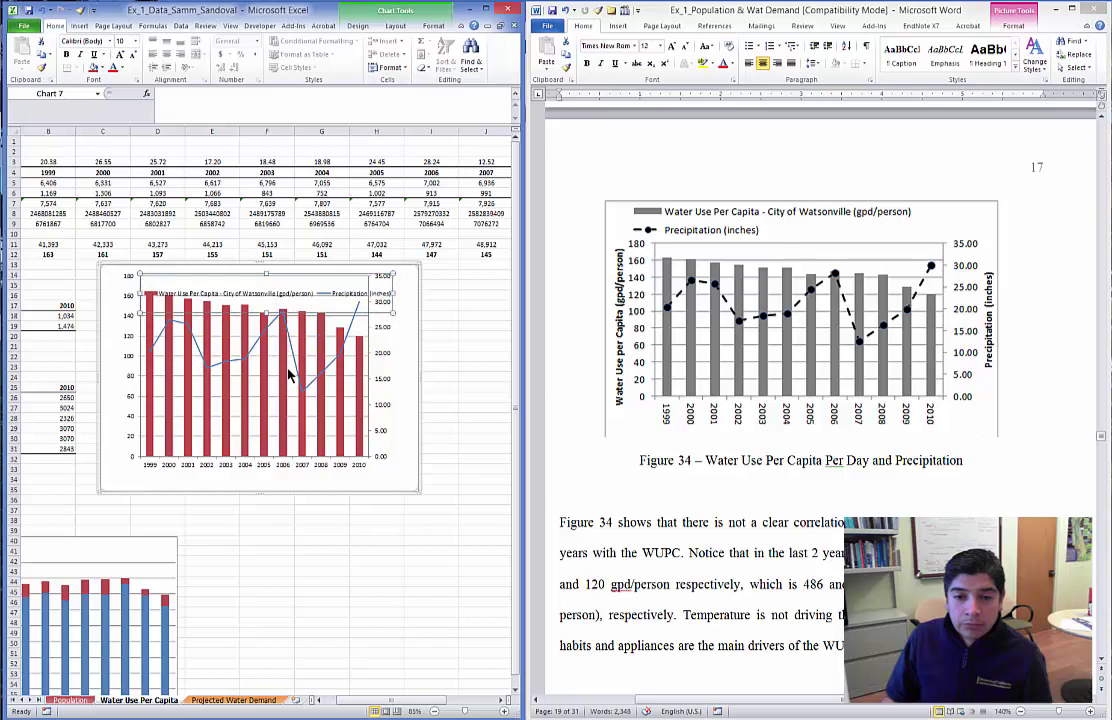
click(282, 338)
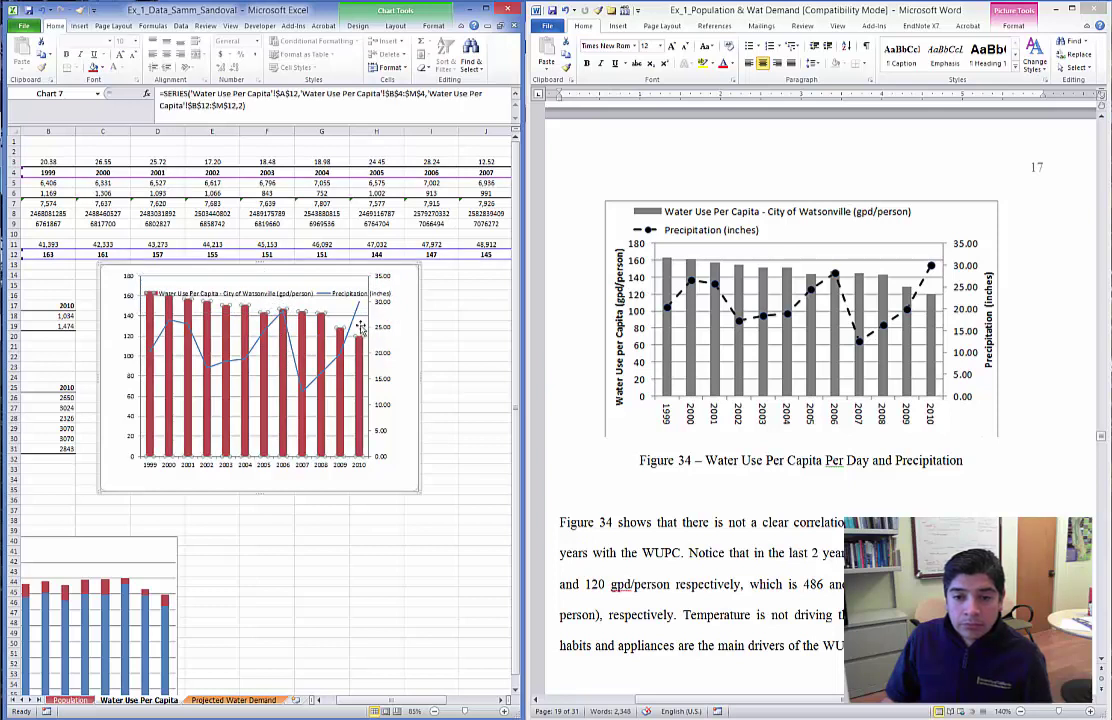
click(255, 275)
drag(255, 275, 256, 292)
click(272, 302)
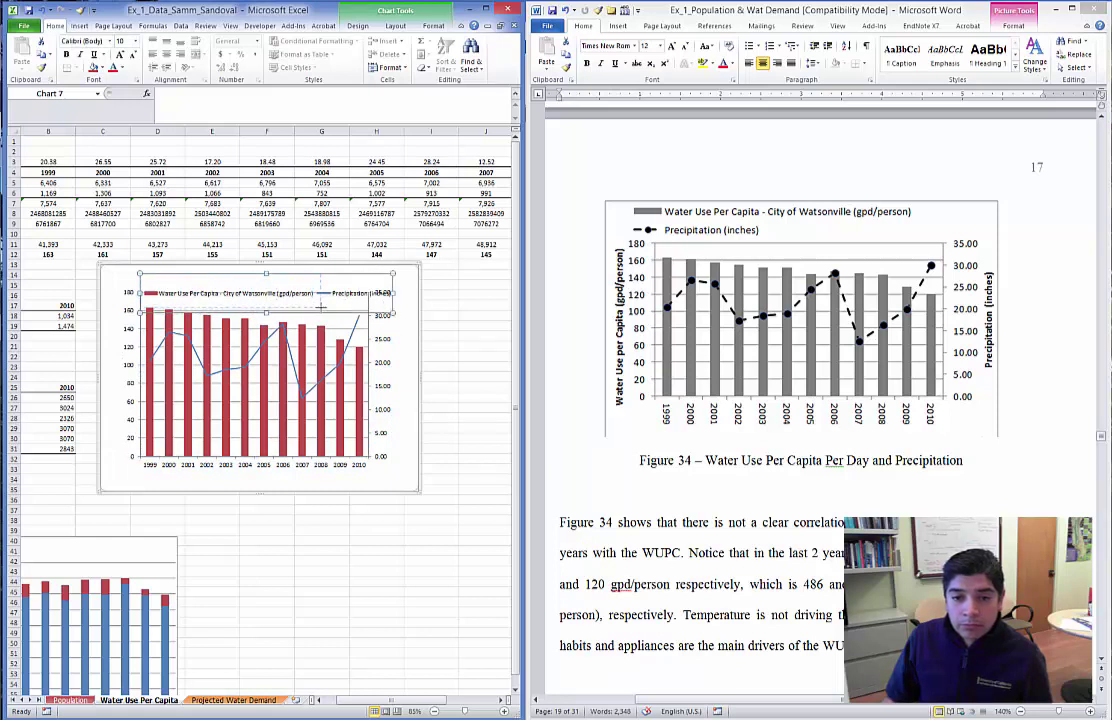
drag(393, 313, 321, 318)
Set the whole chart's font size to 14 and widen the legend so each entry fits on one line.
click(356, 263)
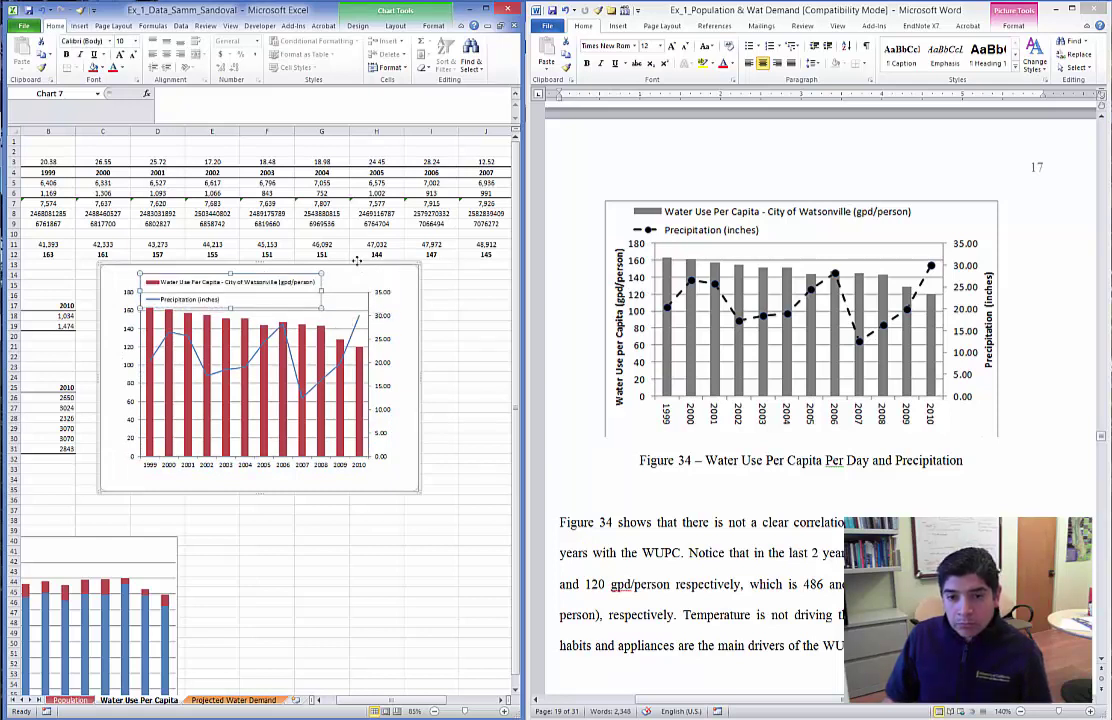
key(alt+h)
text(fs14)
key(Return)
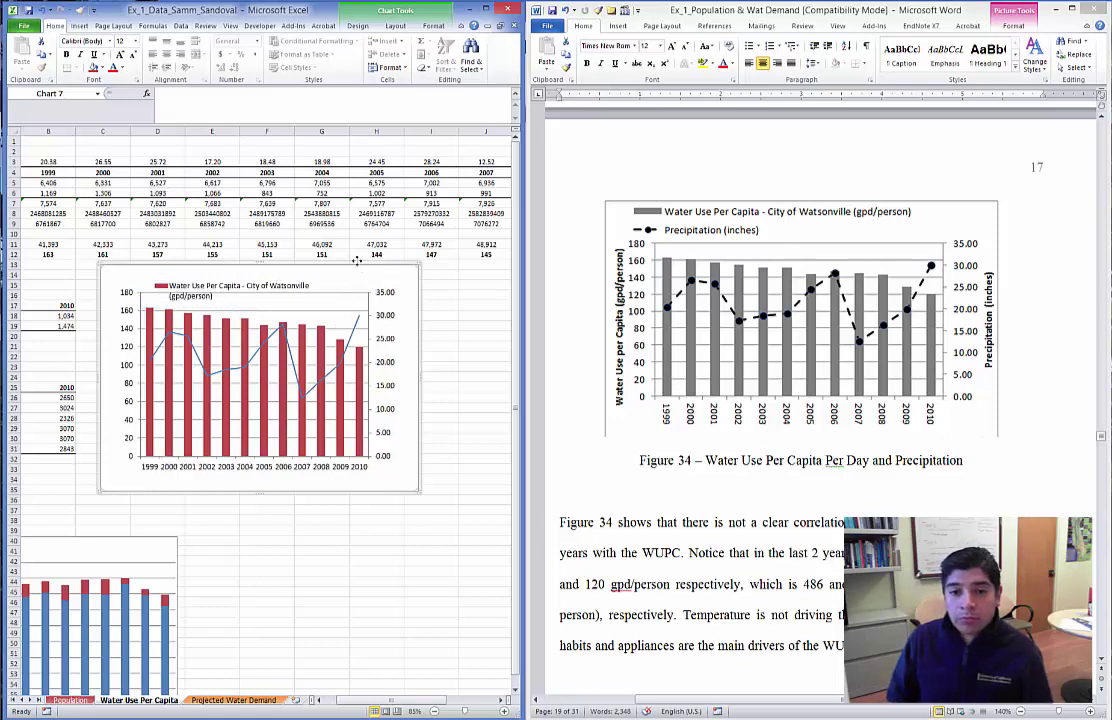
click(310, 287)
drag(341, 290, 407, 290)
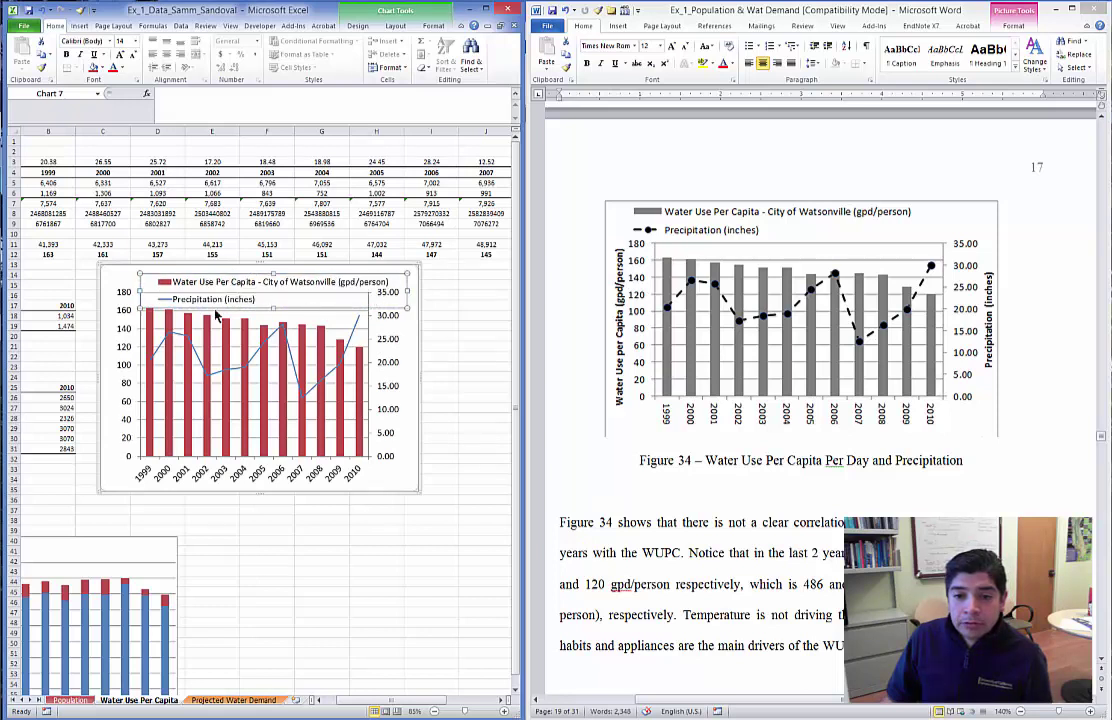
Give the water use per capita columns a solid light gray fill.
click(265, 400)
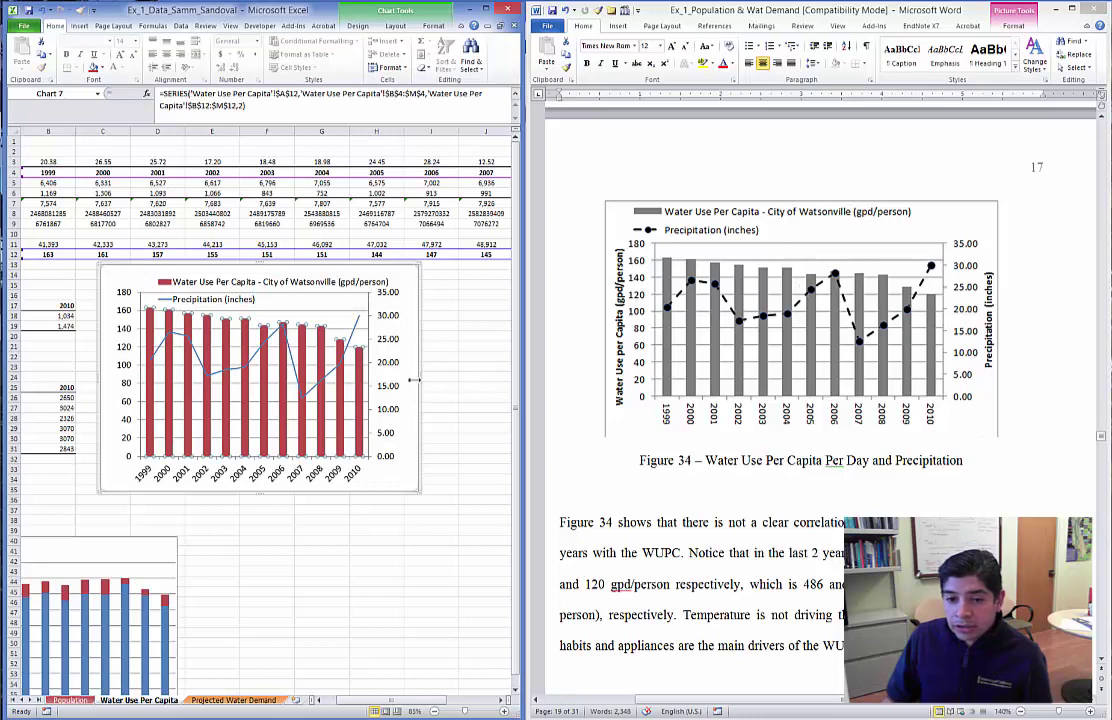
right_click(304, 425)
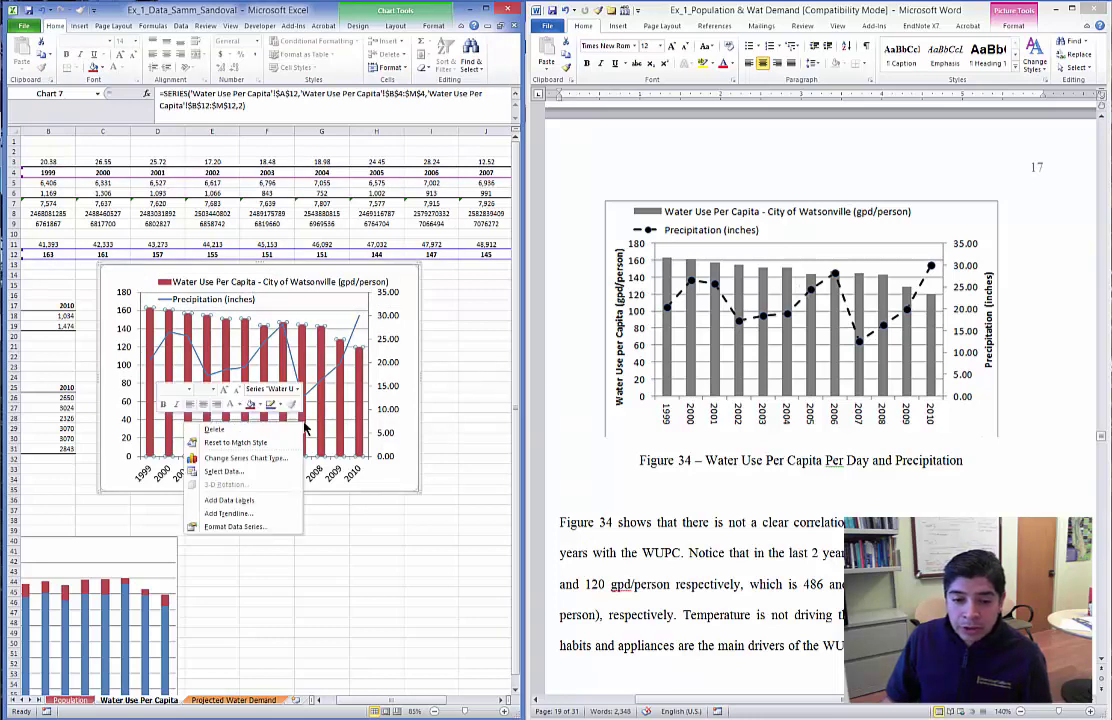
click(257, 531)
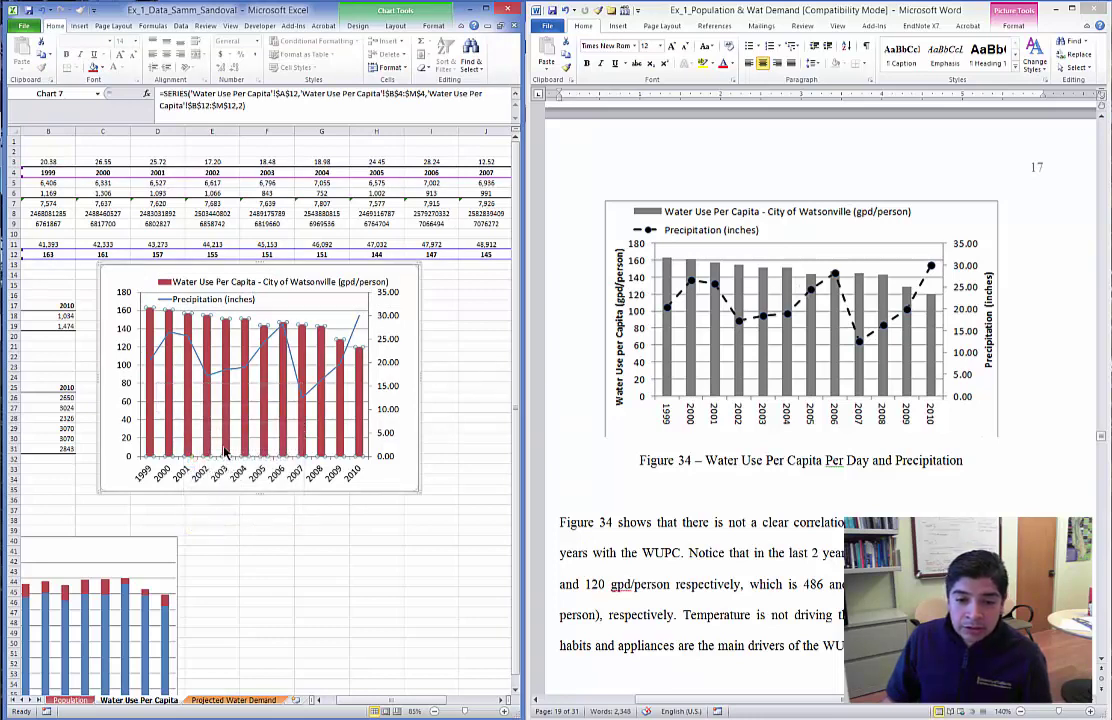
click(30, 125)
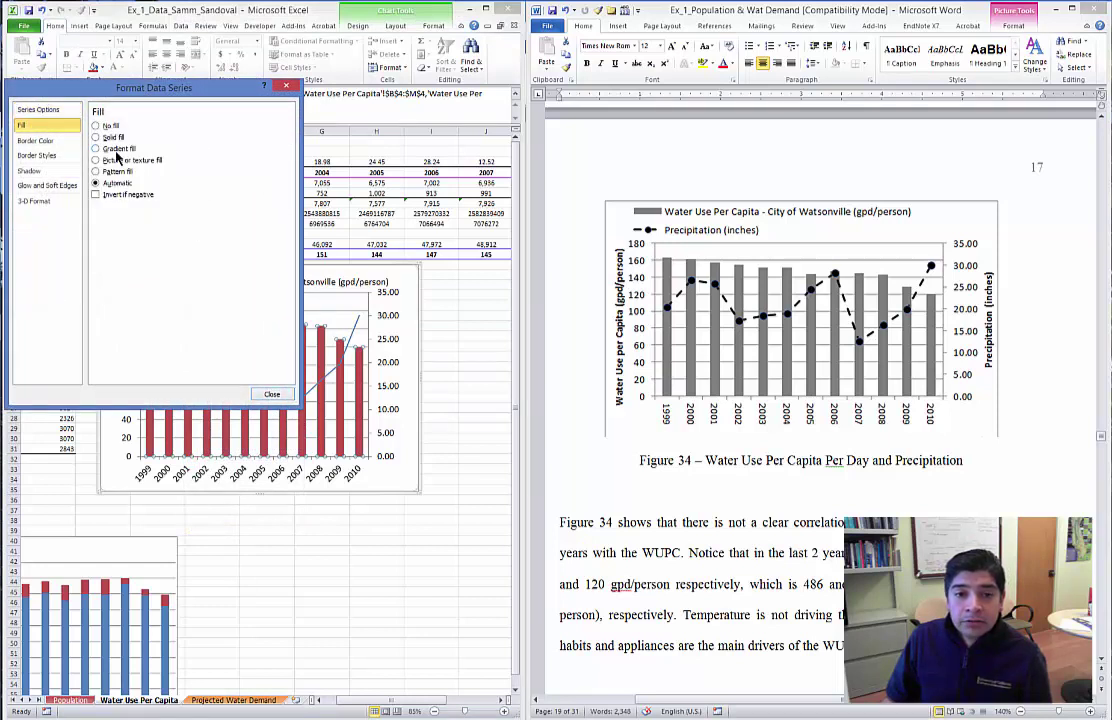
click(115, 137)
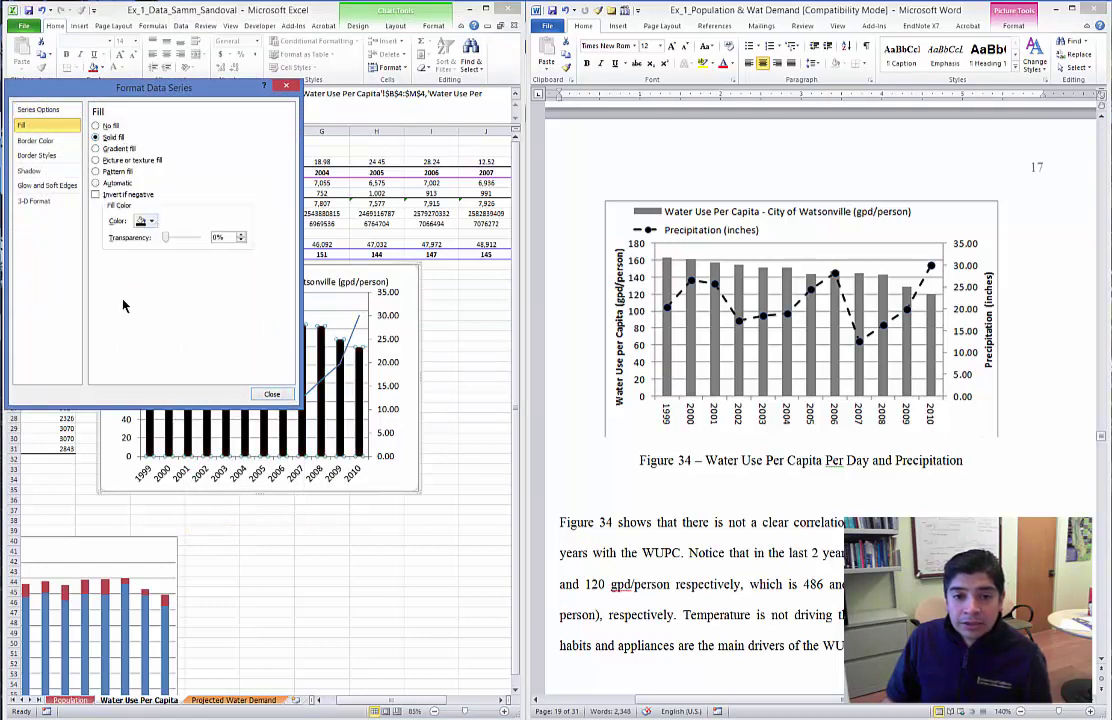
click(146, 221)
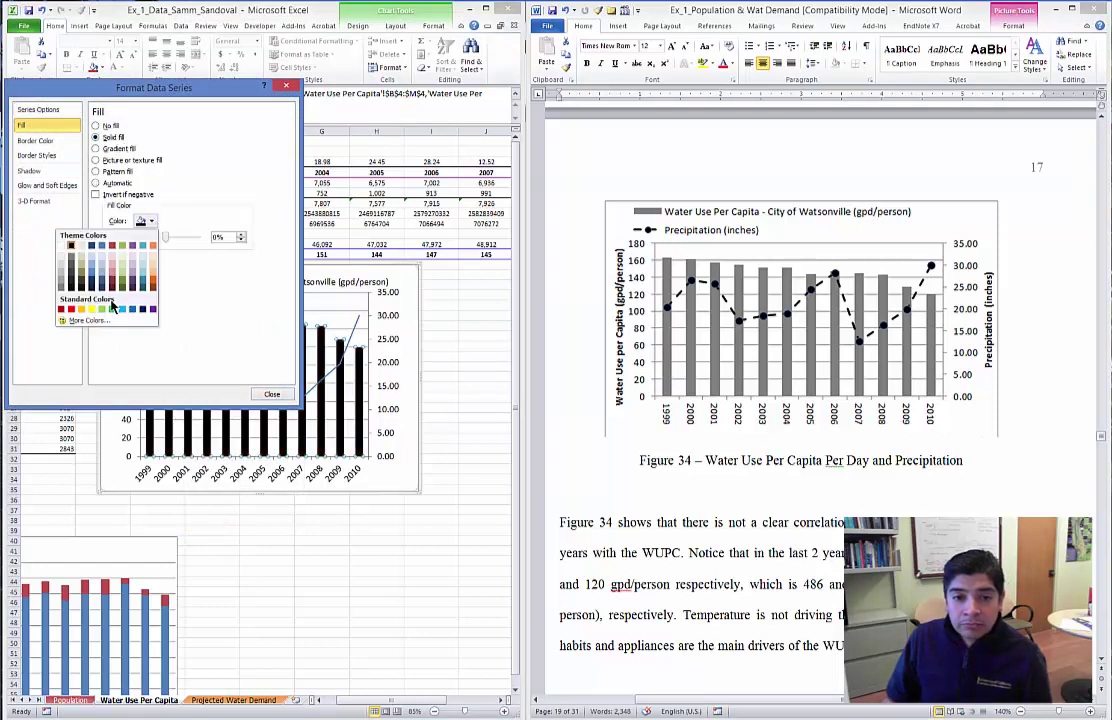
click(62, 272)
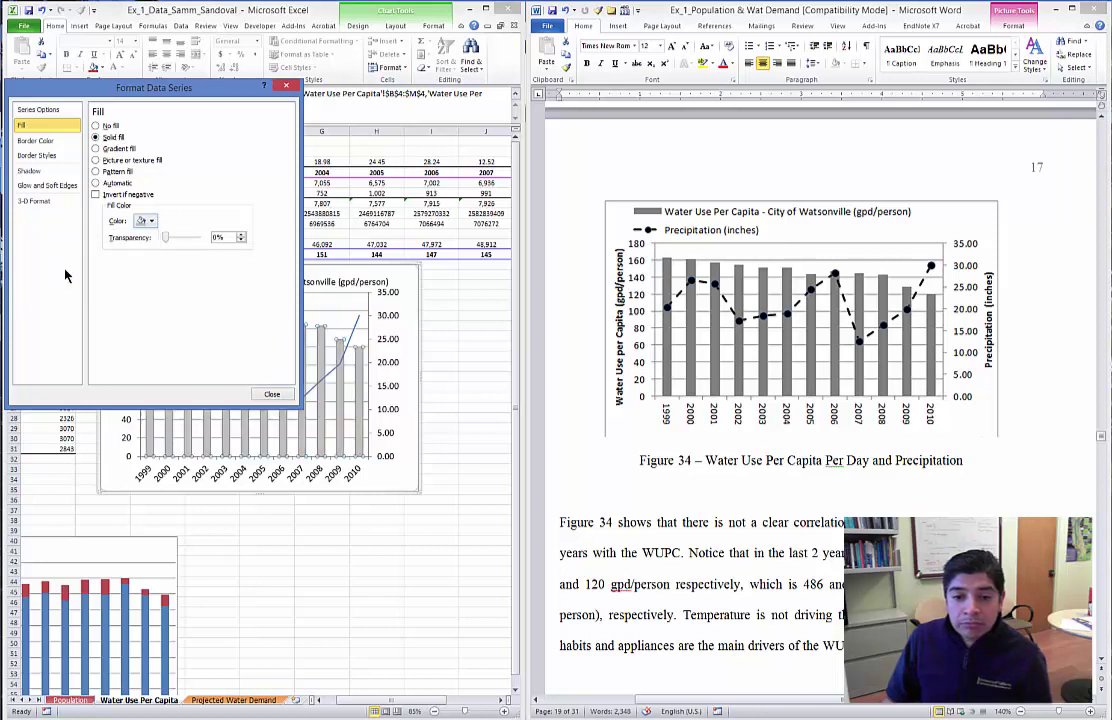
Format the precipitation line as a black dashed line with a width of 3 pt.
click(346, 353)
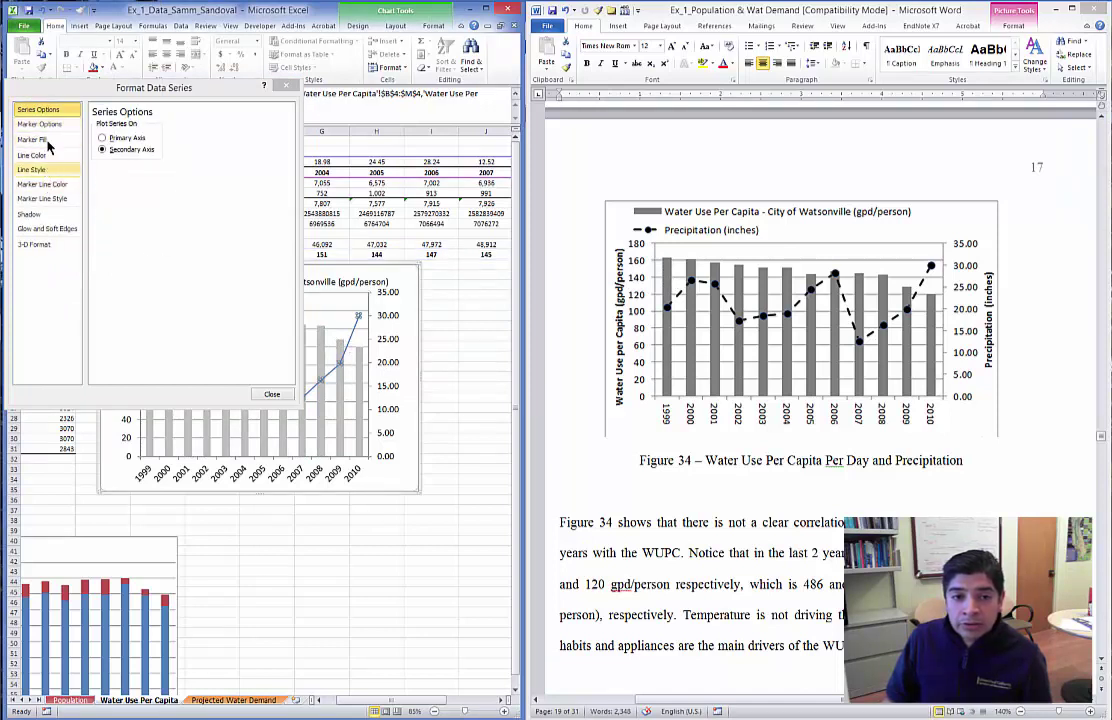
click(38, 155)
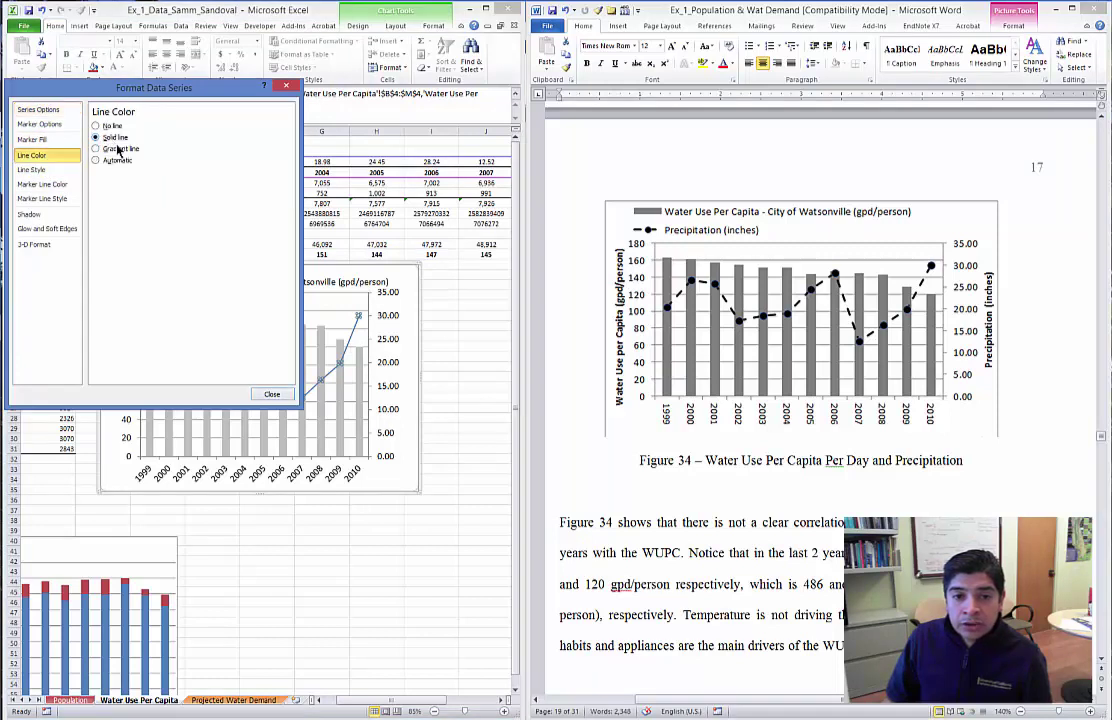
click(97, 137)
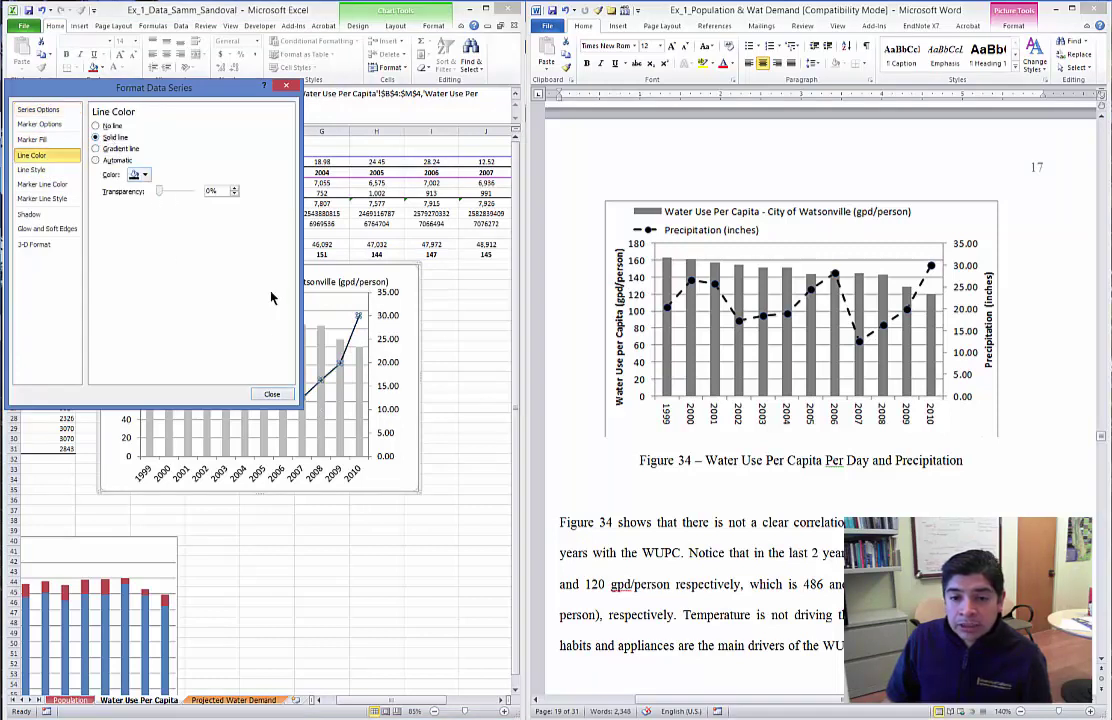
click(144, 175)
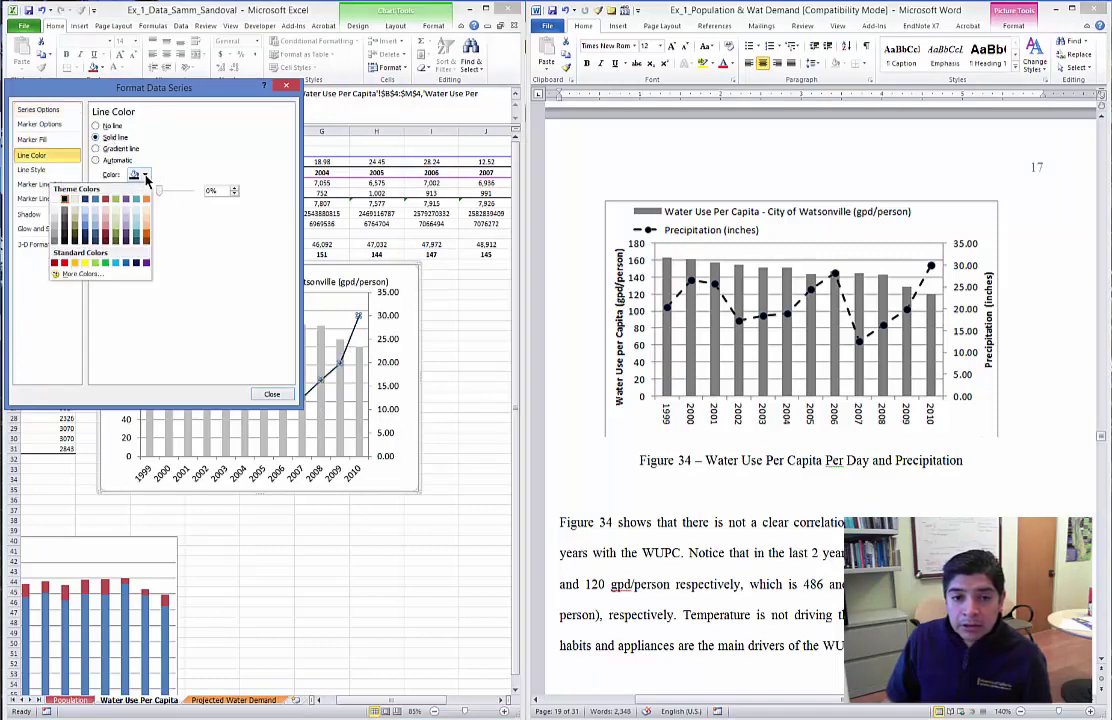
click(45, 180)
click(35, 170)
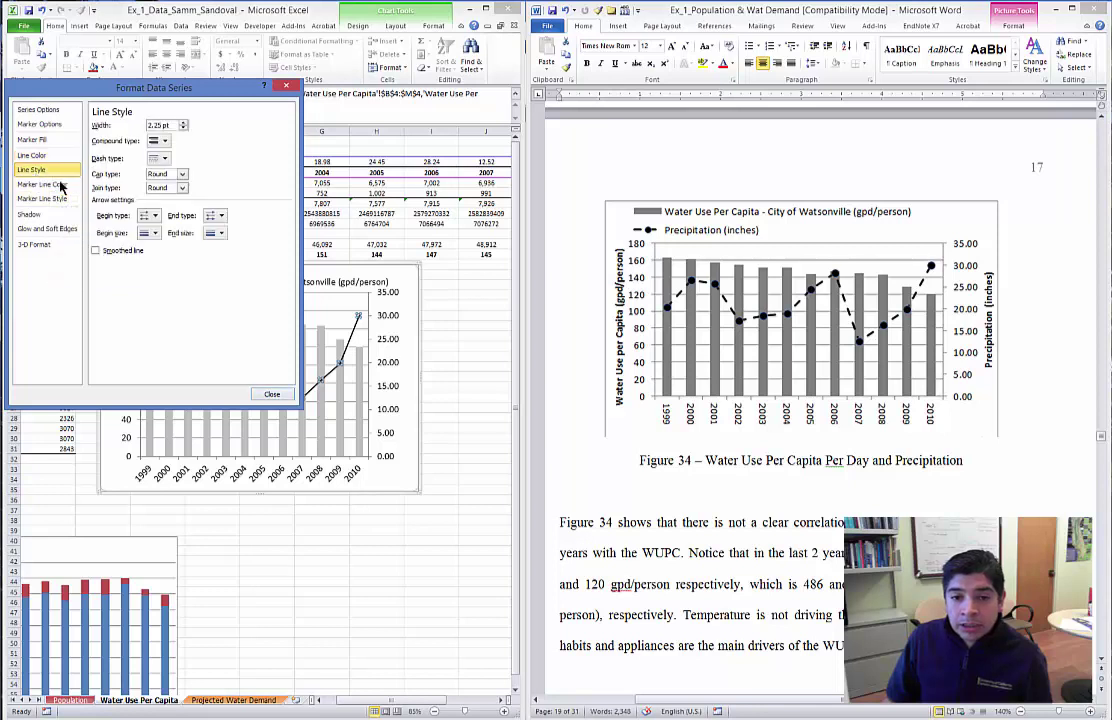
click(166, 162)
click(140, 188)
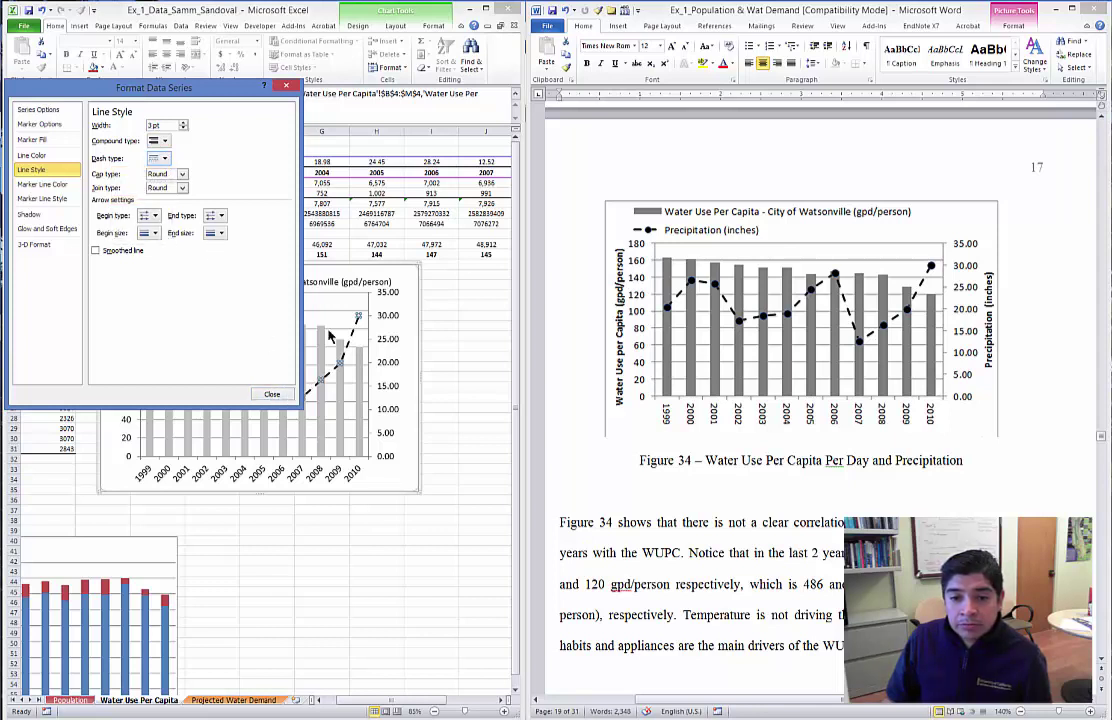
click(272, 393)
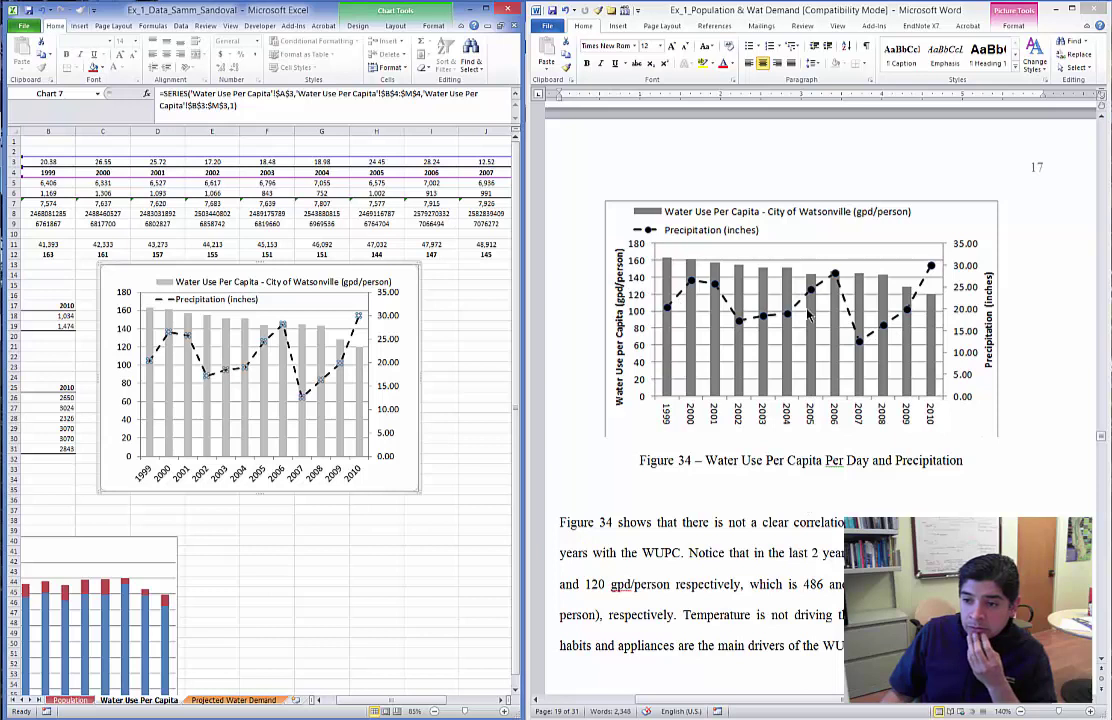
Add a rotated primary vertical axis title reading "Water Use per Capita (gpd/person)" to the chart.
click(128, 385)
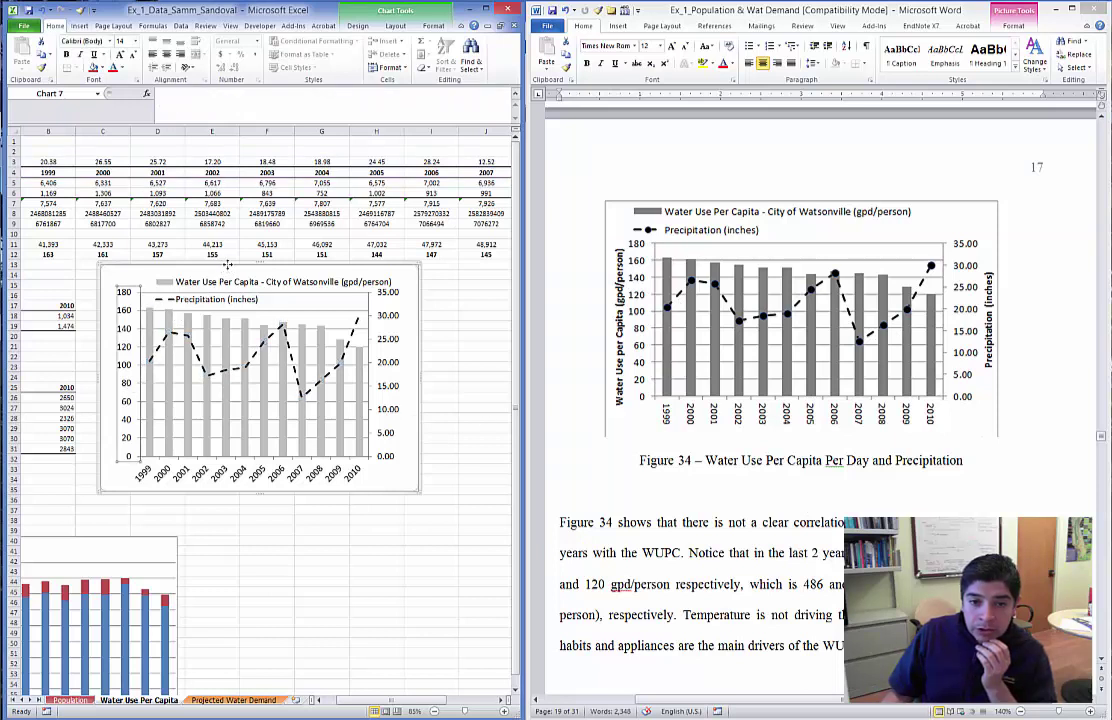
click(397, 27)
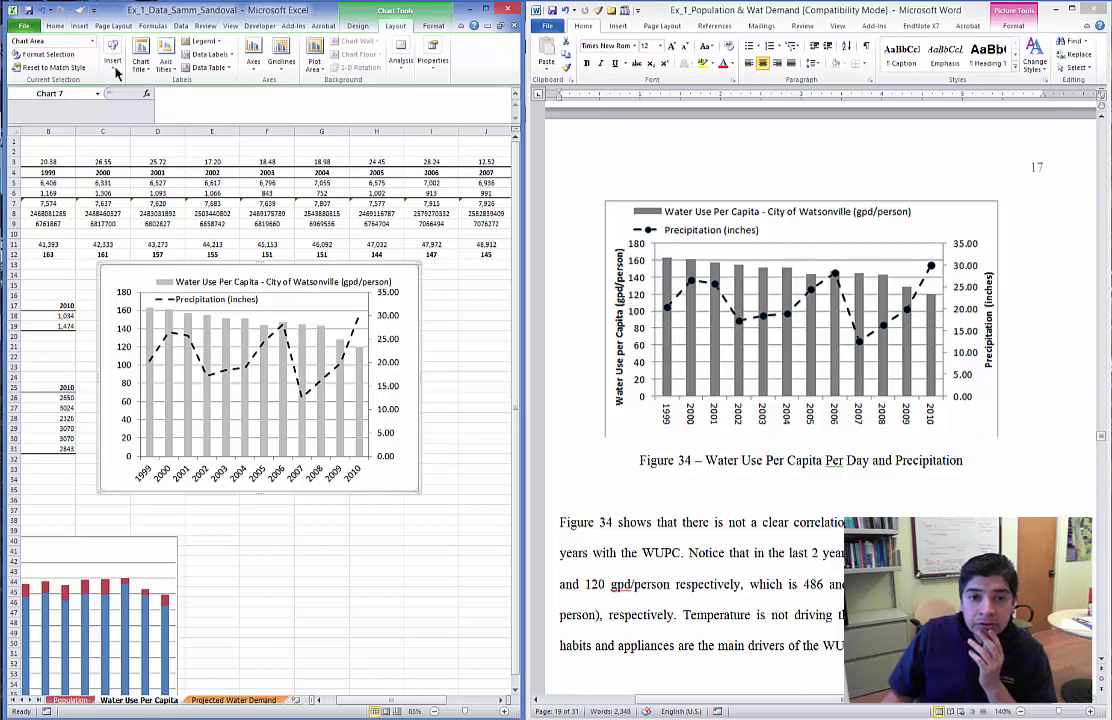
click(168, 63)
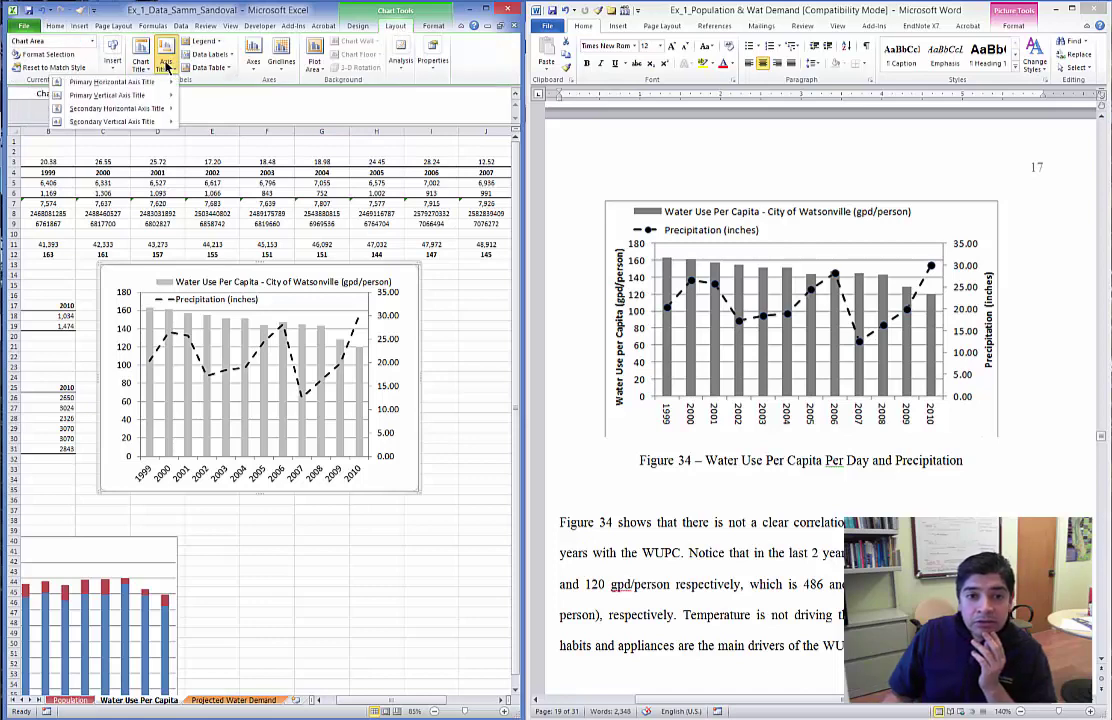
mouse_move(129, 96)
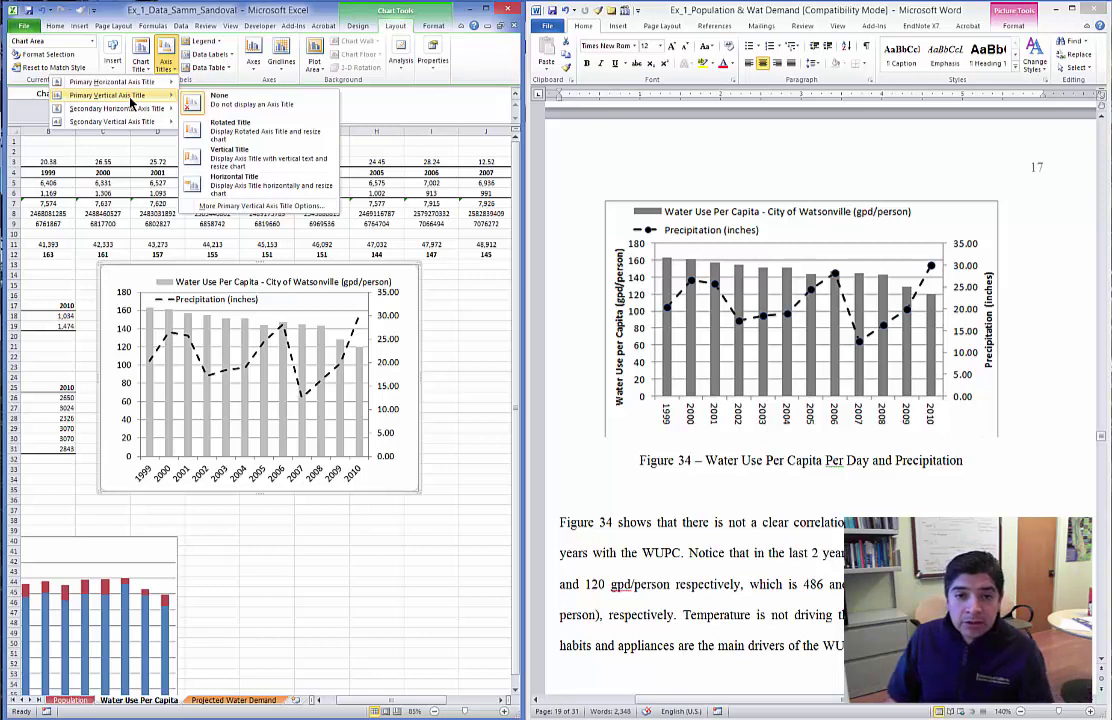
click(228, 128)
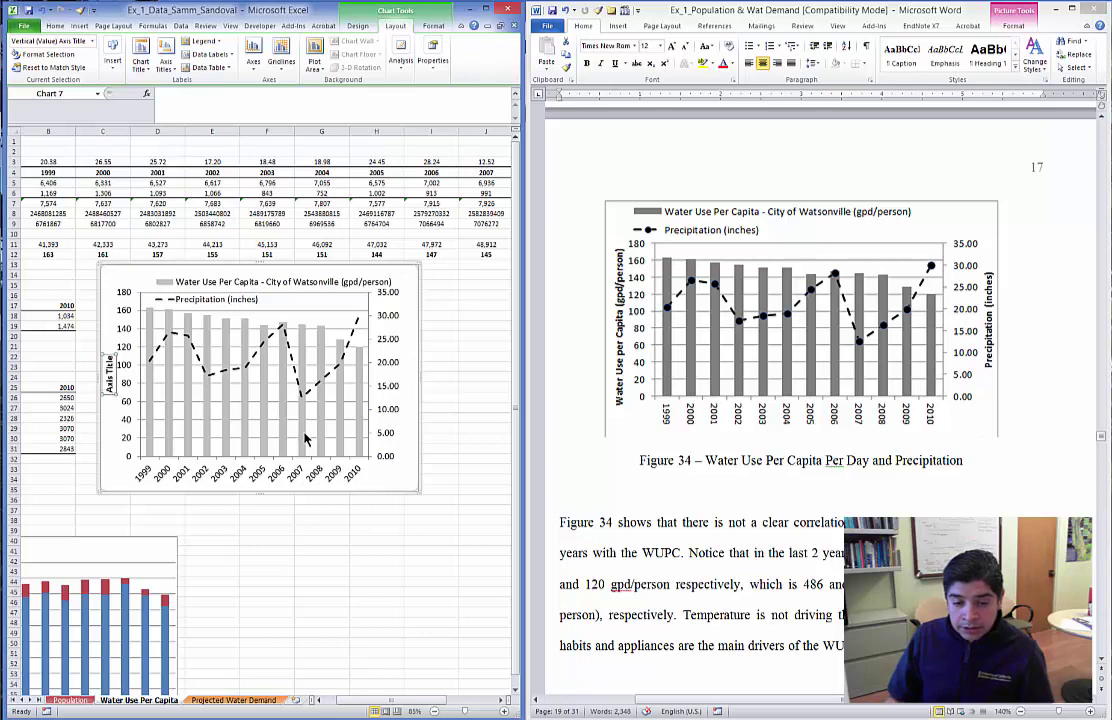
text(Water Use)
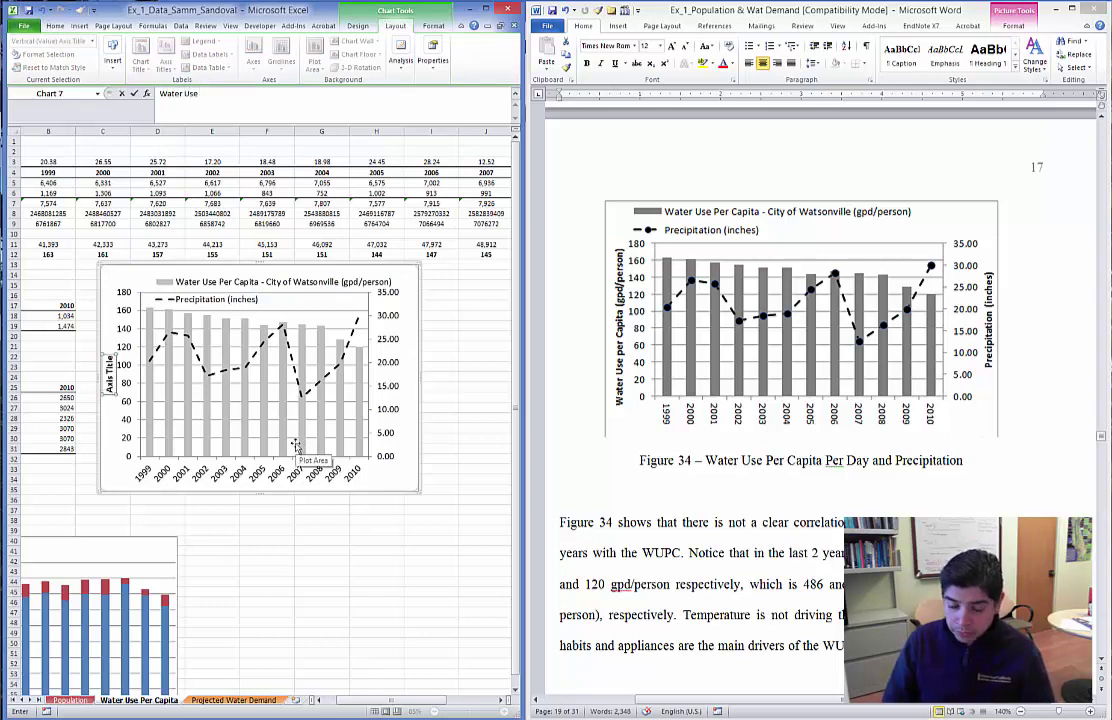
text( per Capita (gpd/person)
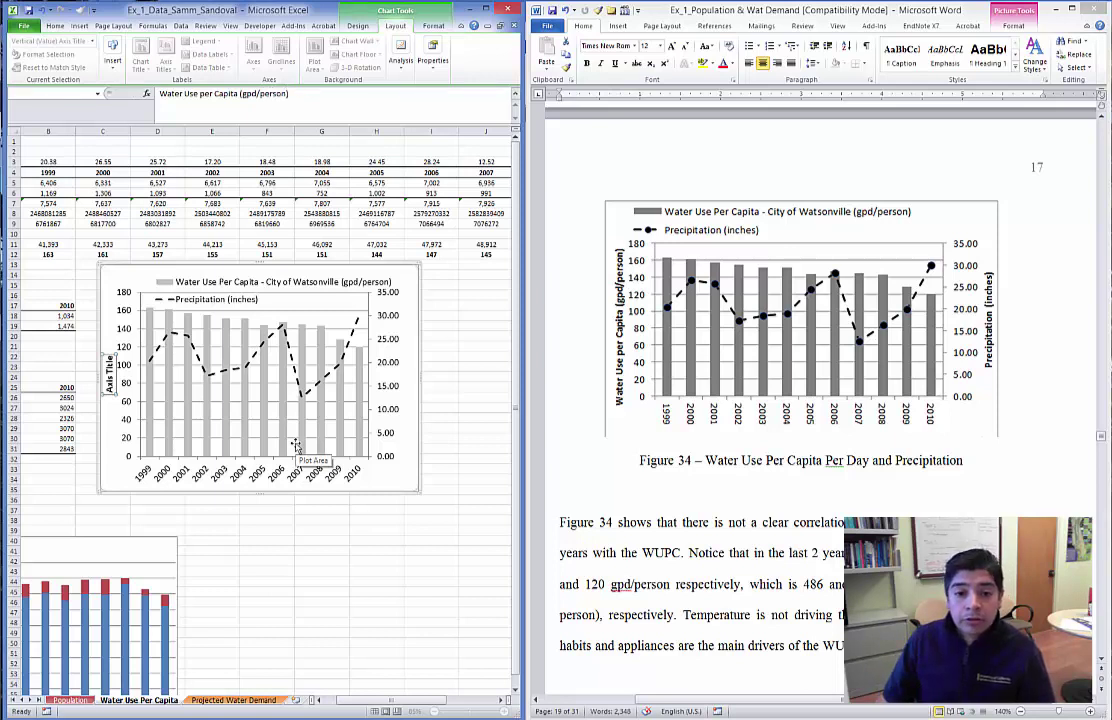
key(Return)
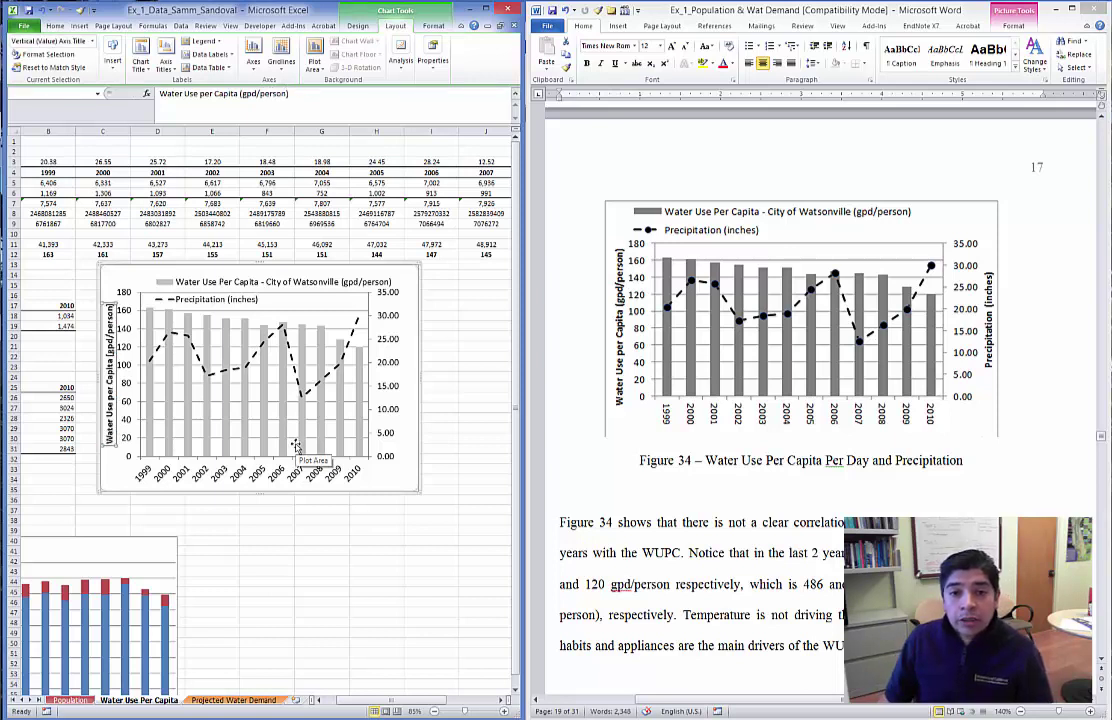
Add a rotated secondary vertical axis title reading "Precipitation (inches)" to the chart.
click(168, 50)
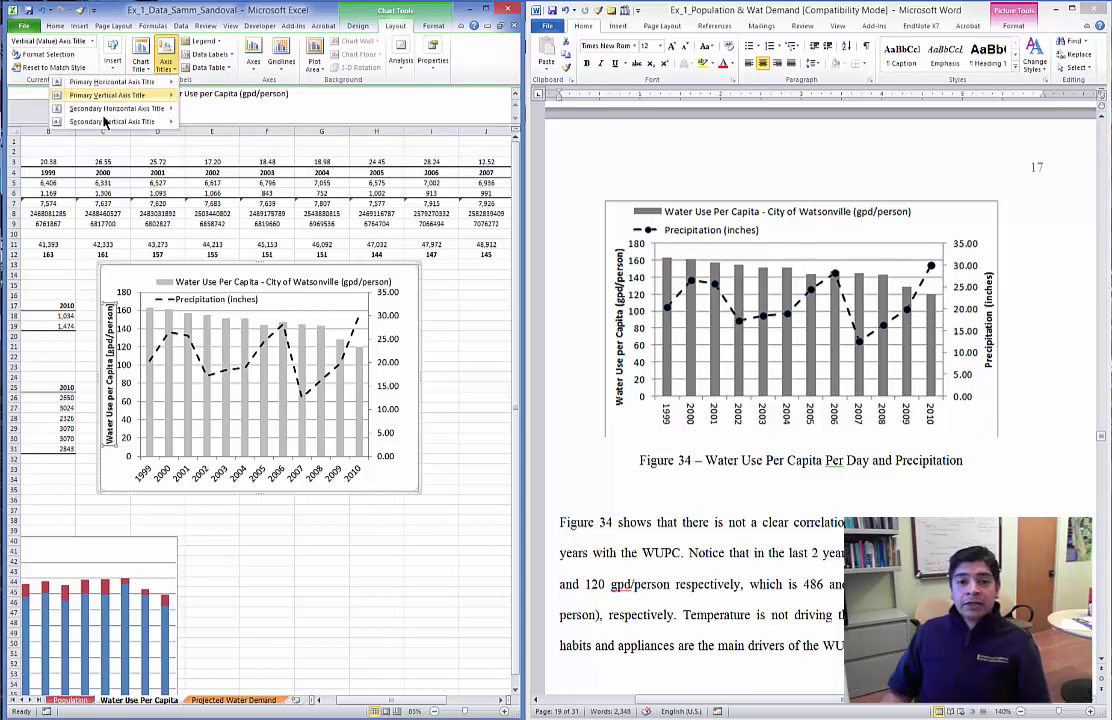
mouse_move(104, 120)
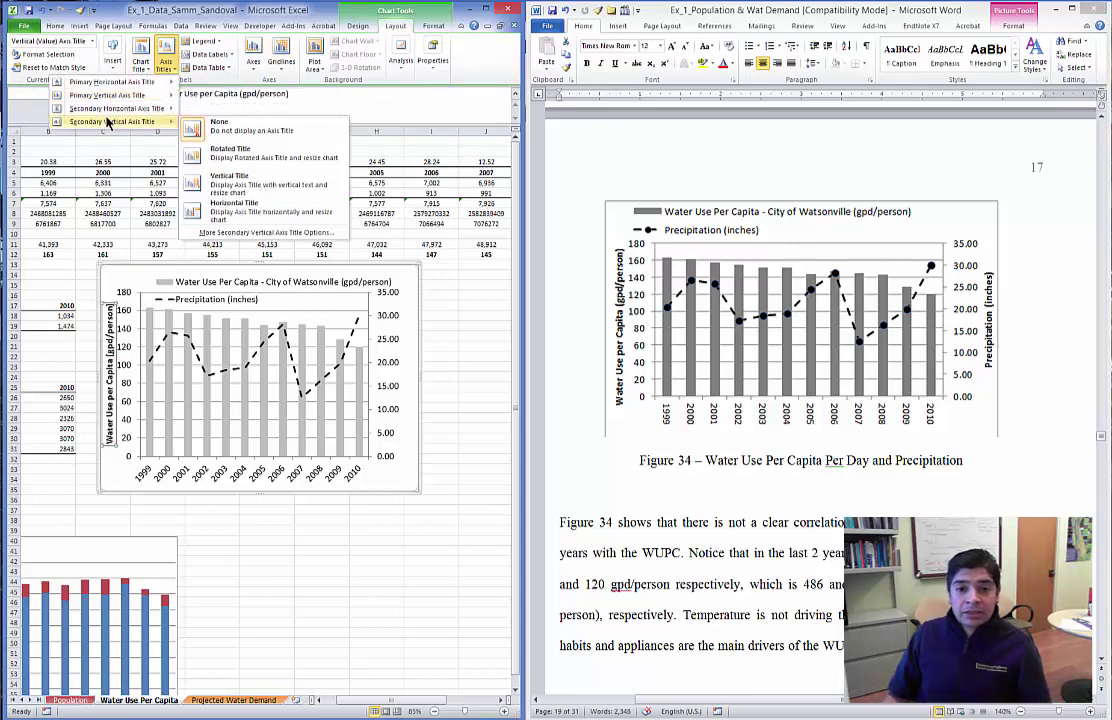
click(230, 152)
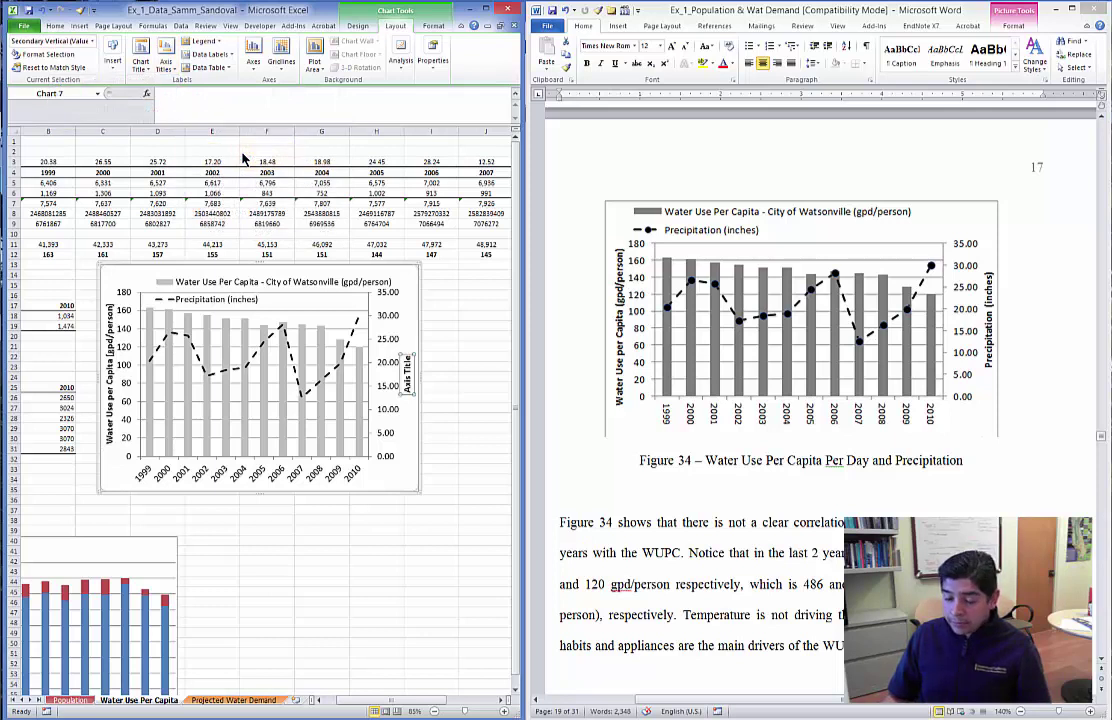
text(Precipitation (inches))
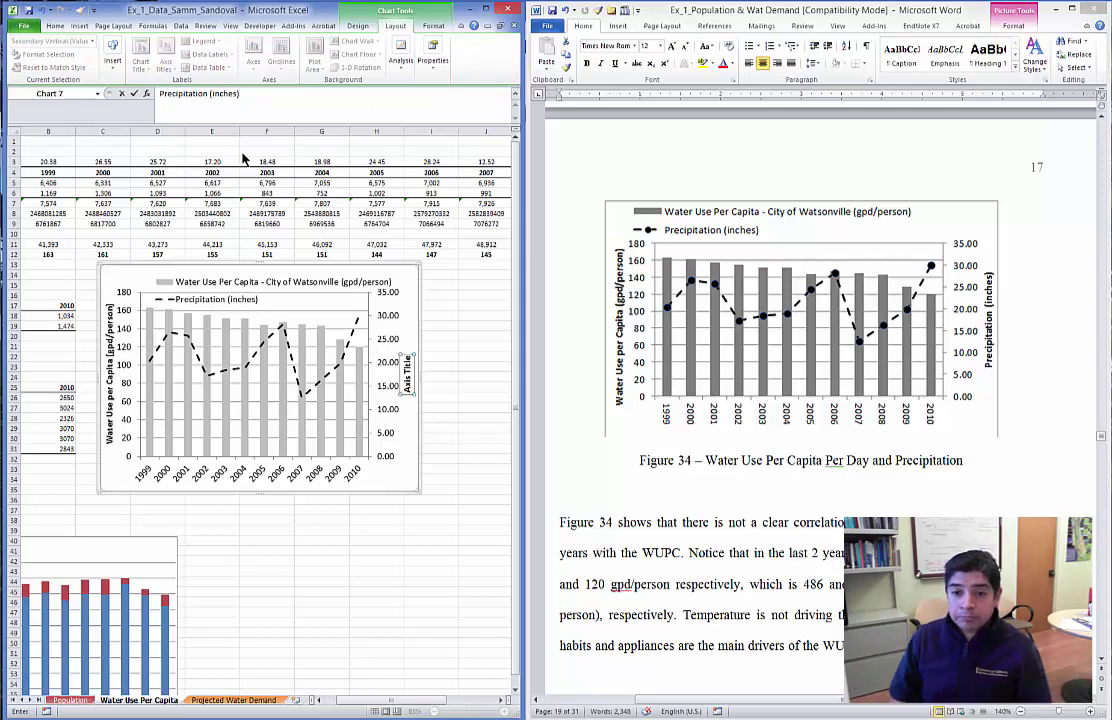
key(Return)
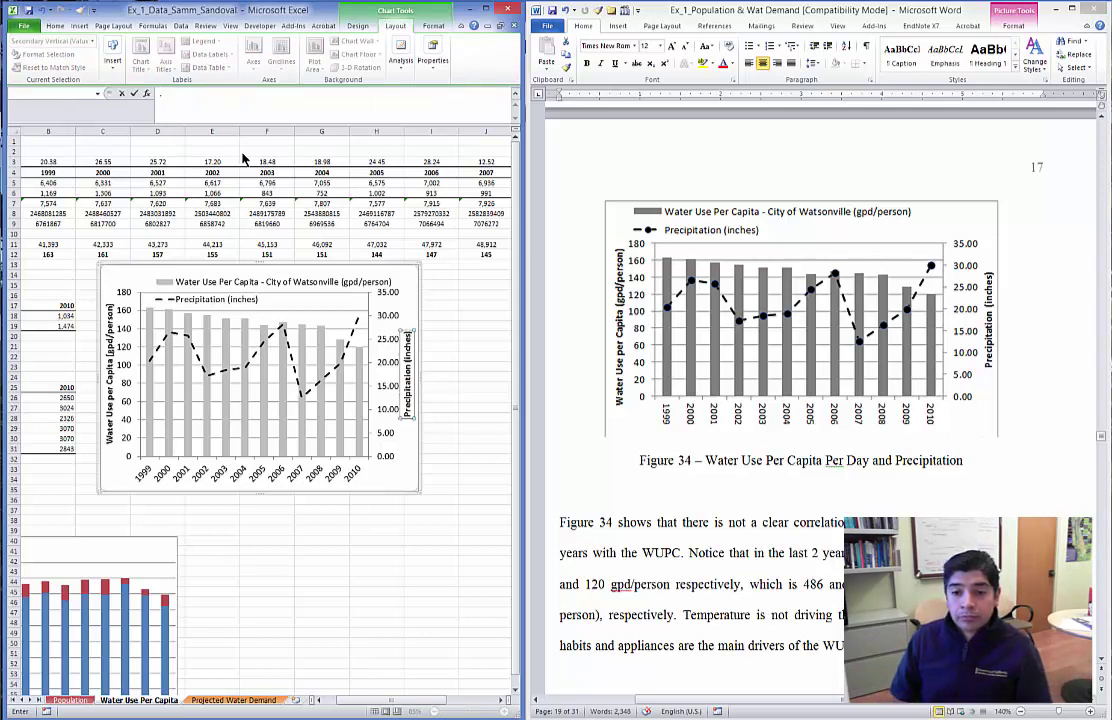
Narrow the plot area from its right edge to make room beside the secondary axis for its title.
click(108, 396)
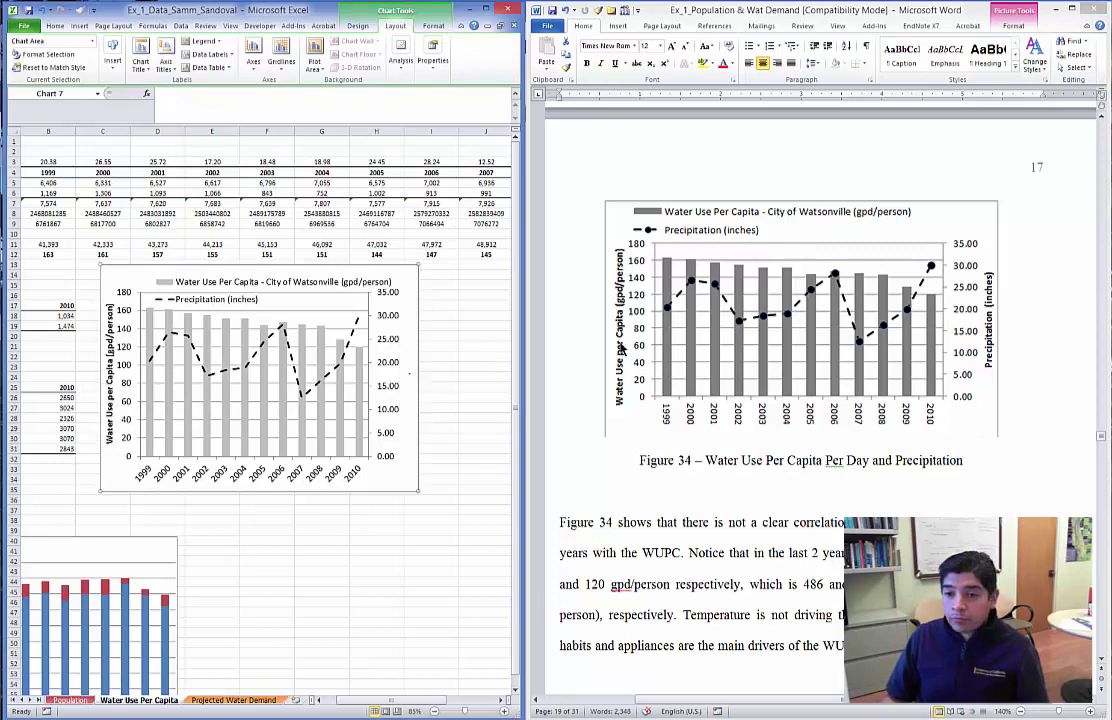
click(545, 299)
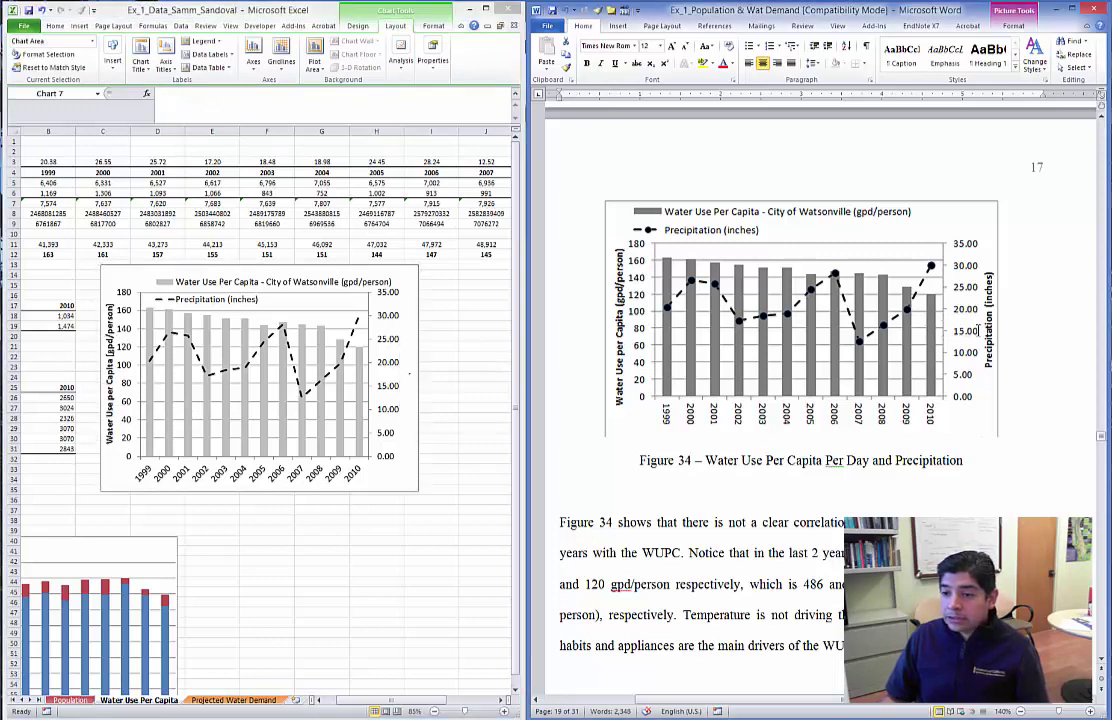
click(978, 331)
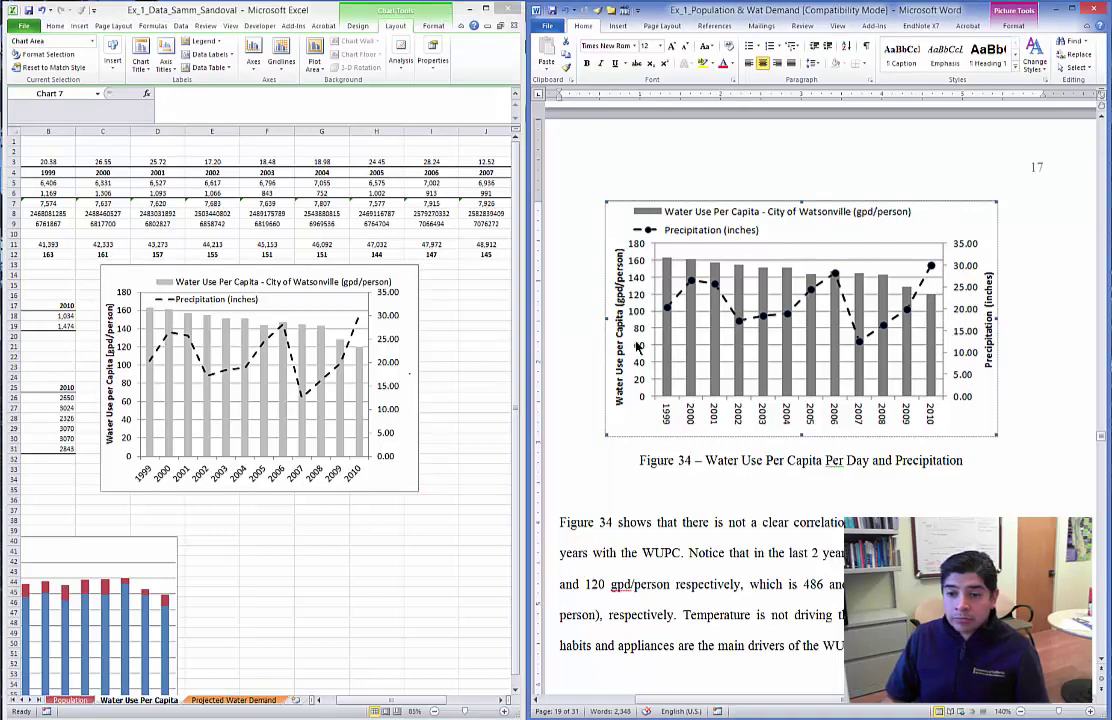
click(395, 407)
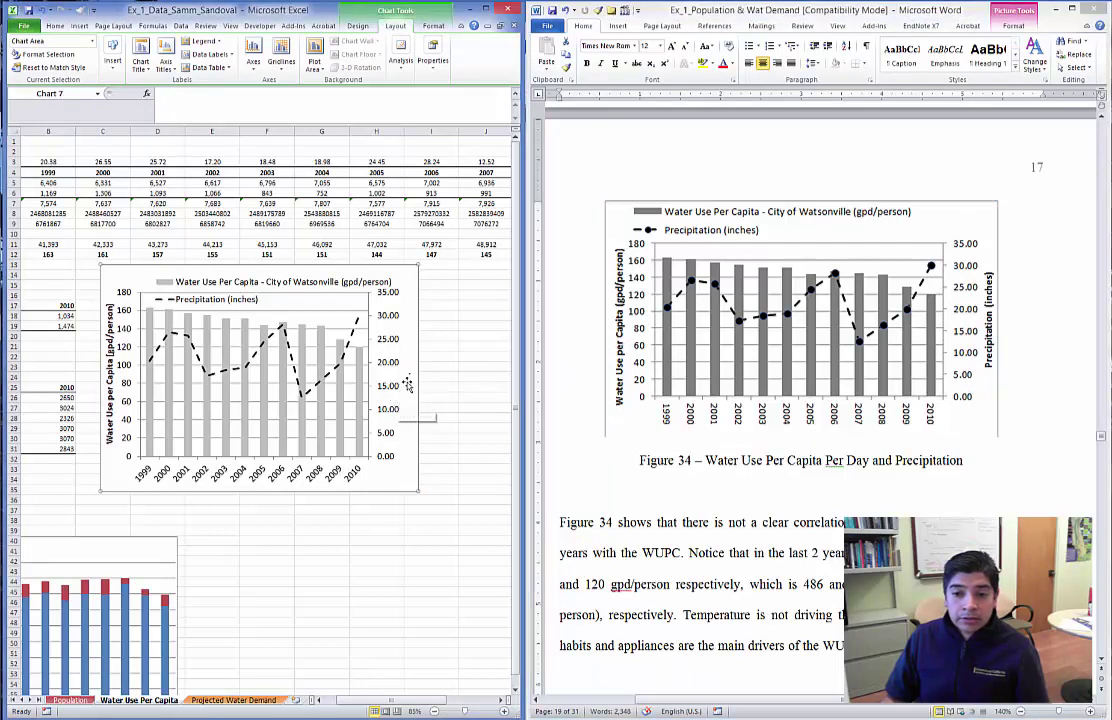
click(376, 377)
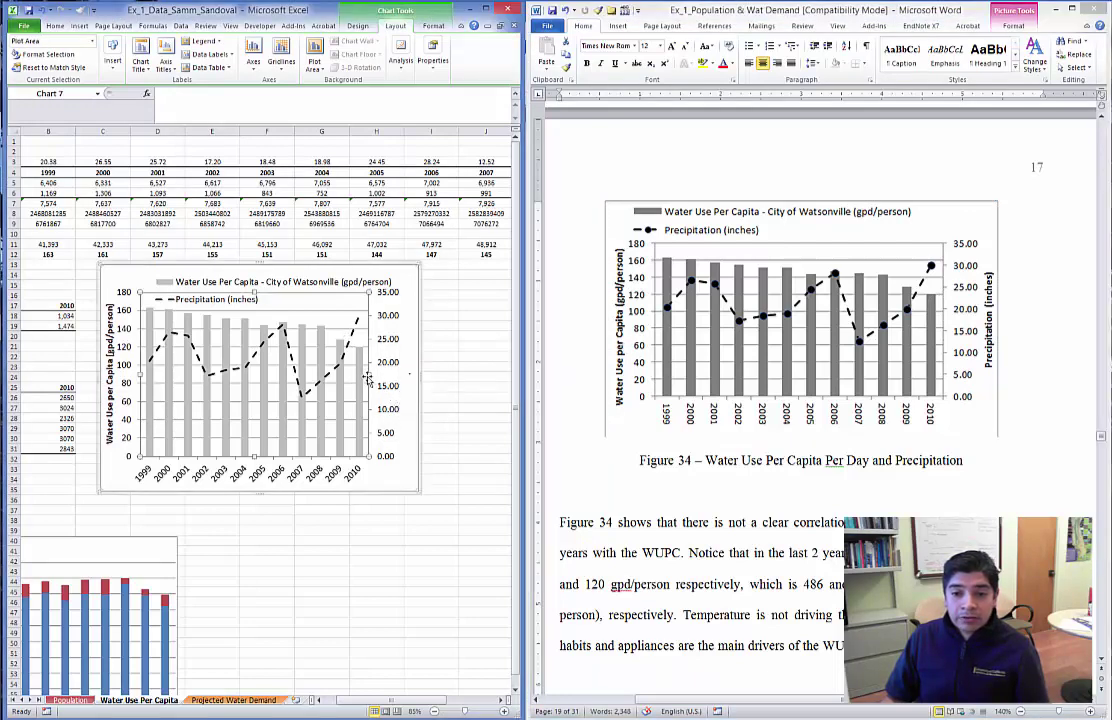
drag(356, 376, 346, 375)
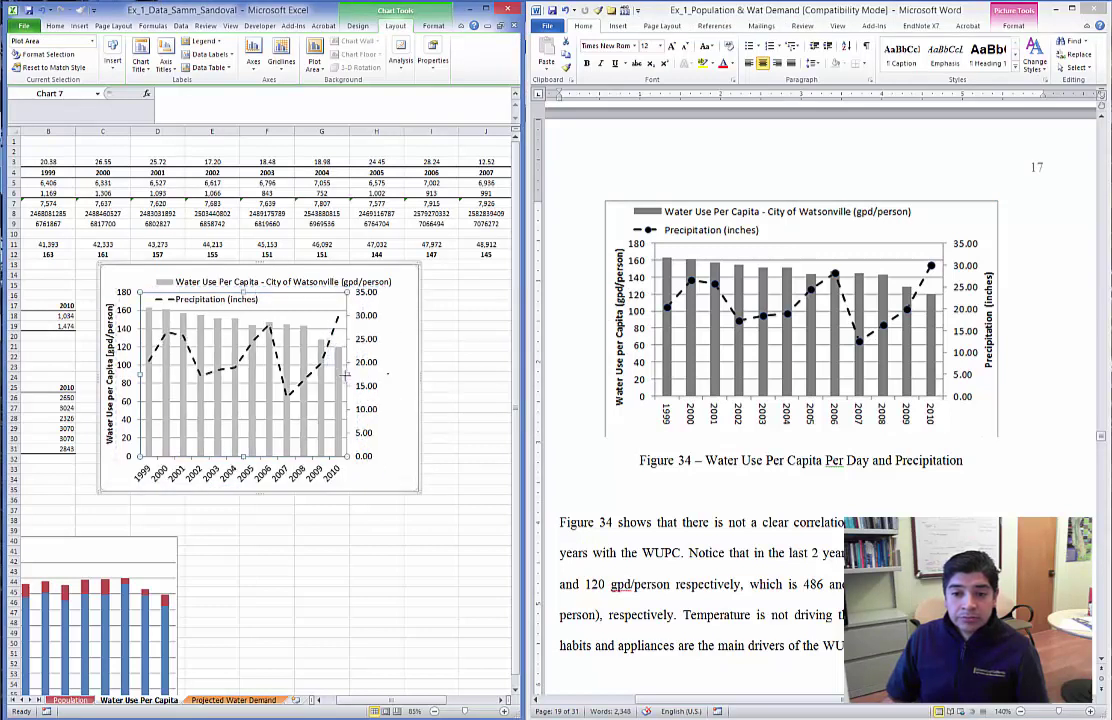
Replace the secondary vertical axis title's text with "Precipitation (inches)".
click(386, 373)
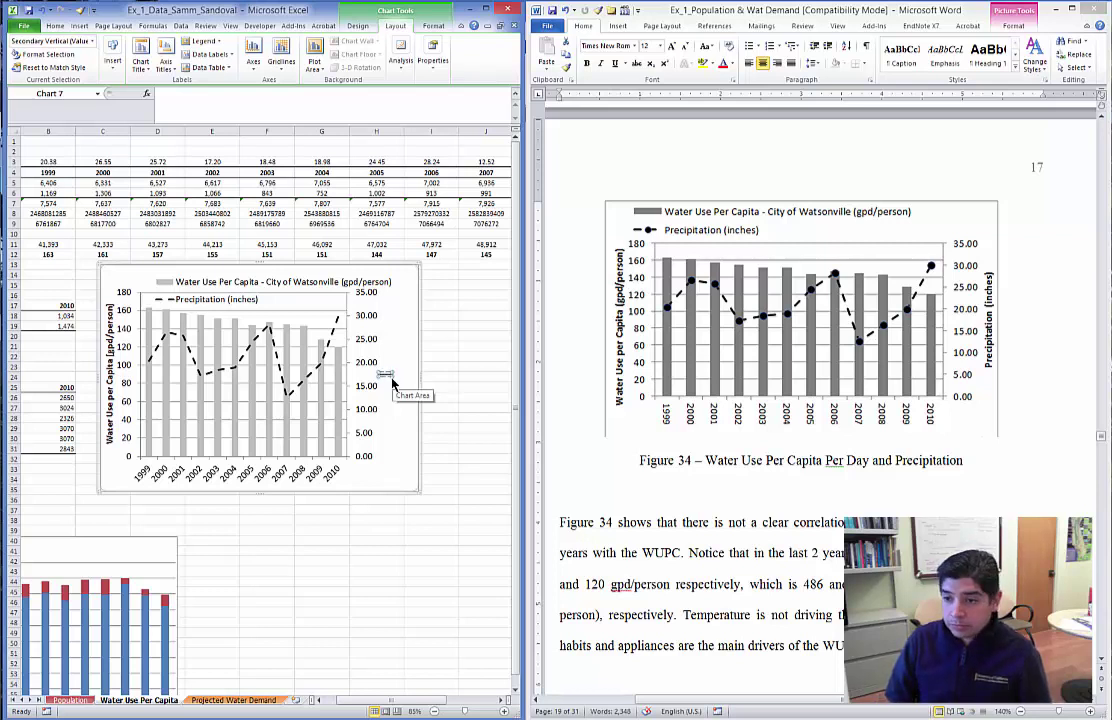
text(ipitation)
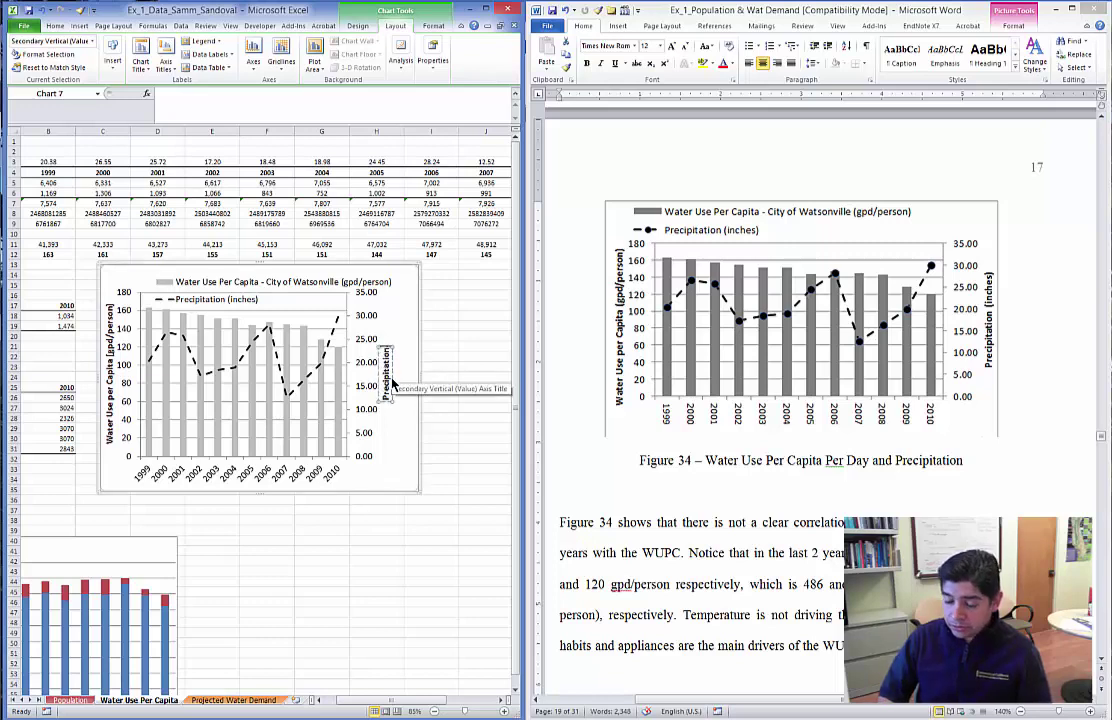
text( (inches))
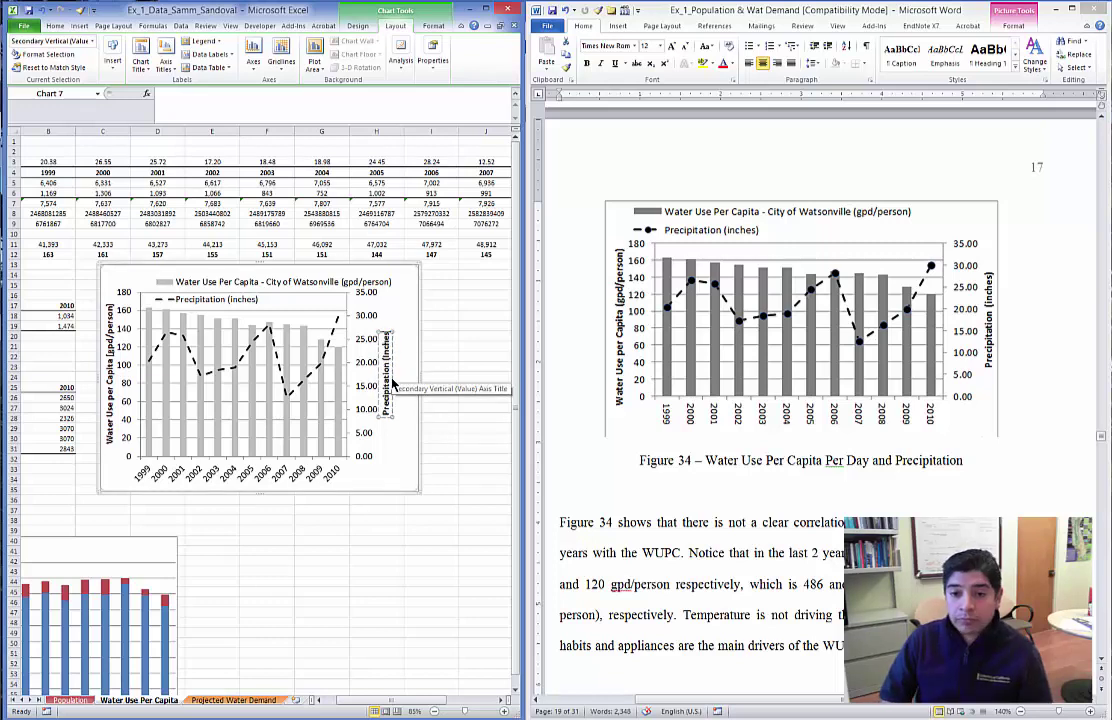
click(474, 355)
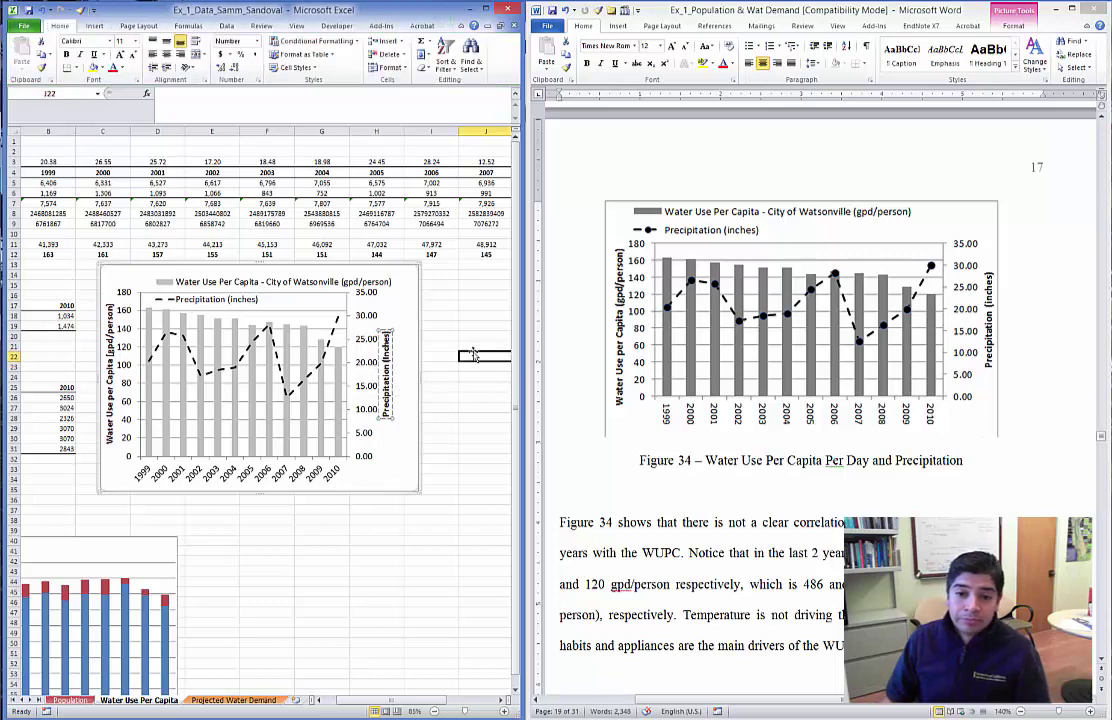
Move the precipitation axis title slightly outward and widen the plot area a little toward it.
click(393, 374)
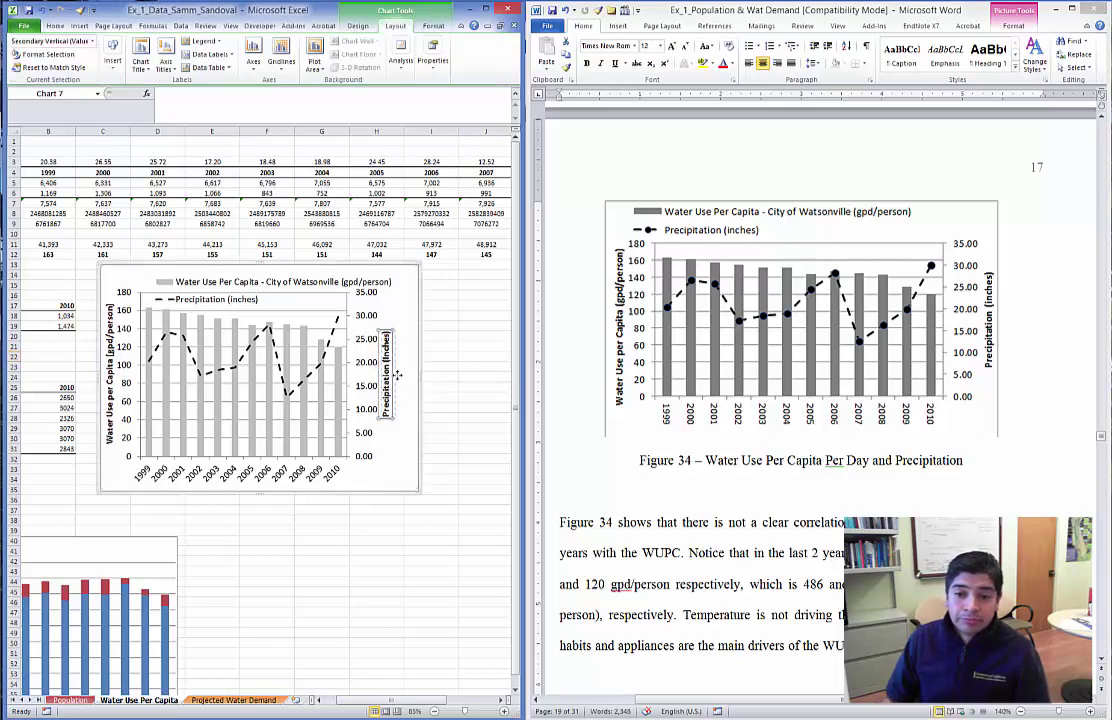
drag(402, 375, 412, 376)
click(324, 350)
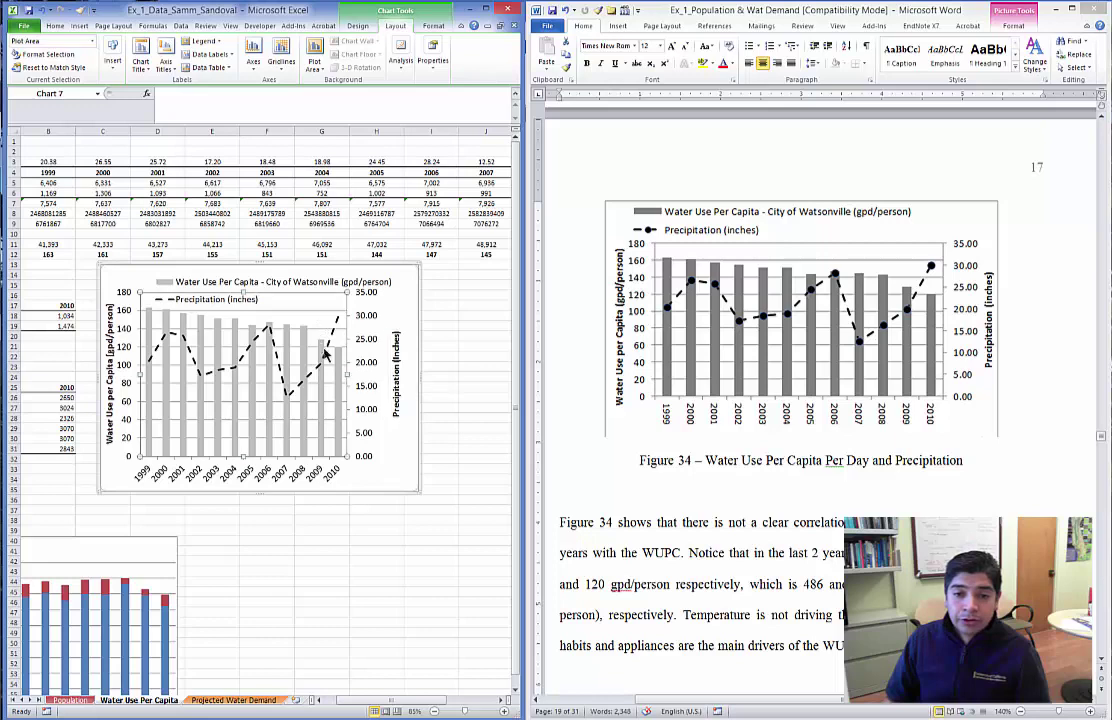
drag(348, 375, 358, 376)
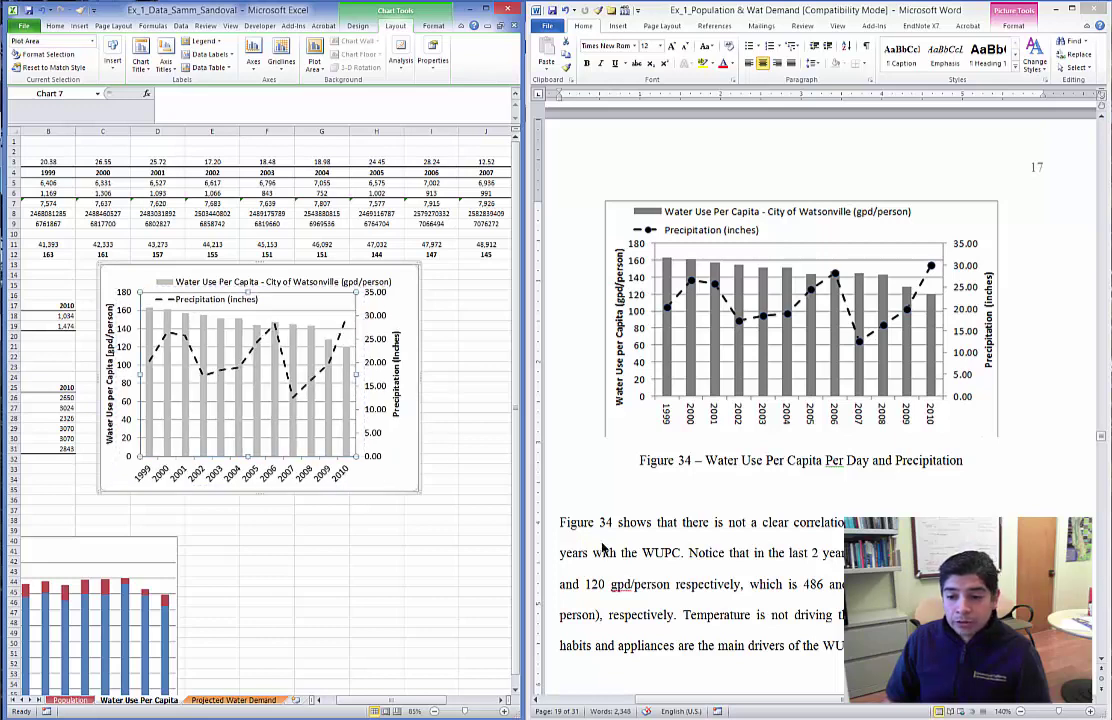
Move the whole chart slightly down and to the right on the worksheet.
scroll(598, 534, down, 5)
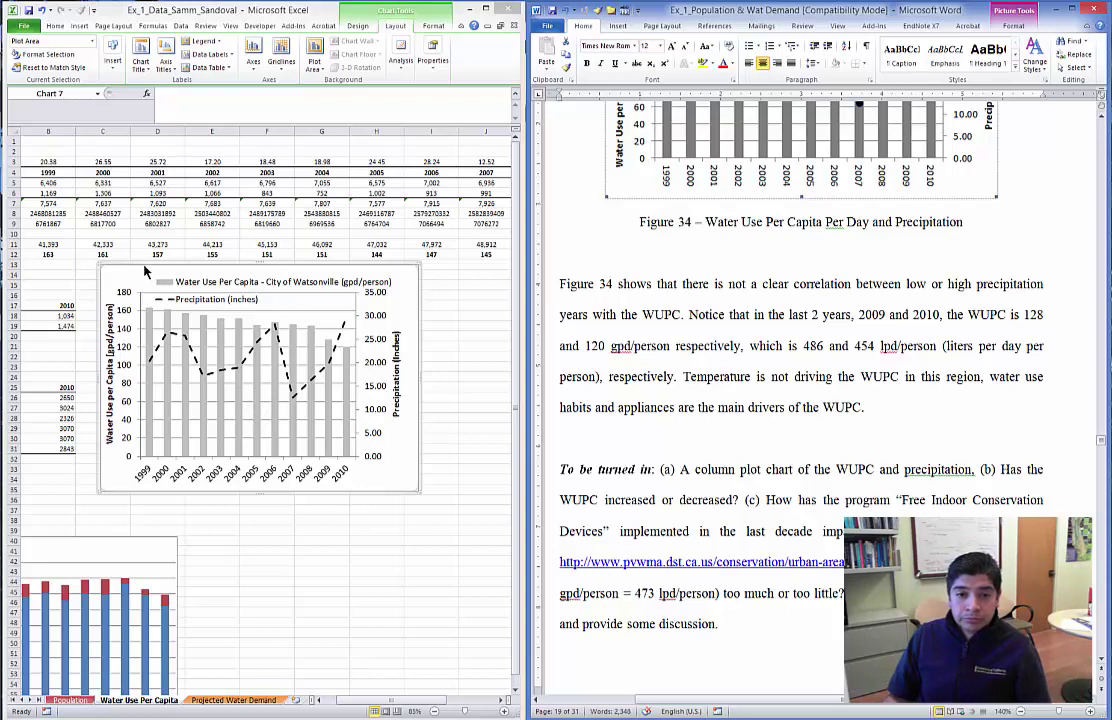
drag(148, 264, 158, 281)
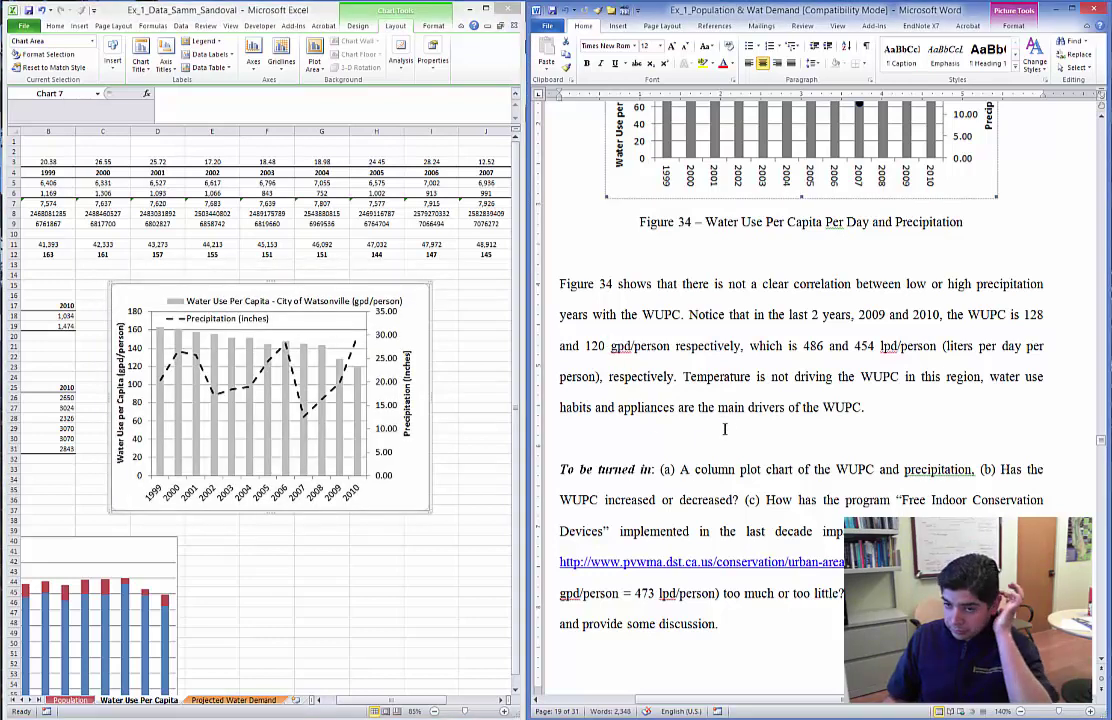
Review Figure 34 and the discussion paragraph beneath it in the Word document.
scroll(722, 411, up, 1)
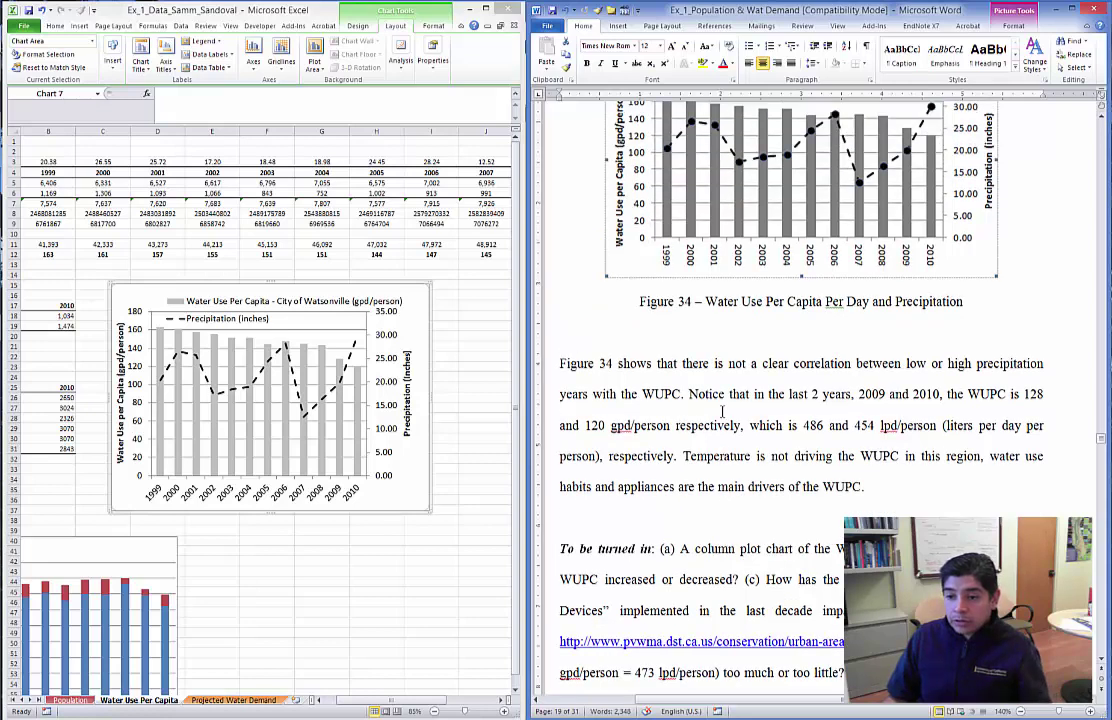
scroll(722, 411, up, 2)
scroll(722, 411, down, 4)
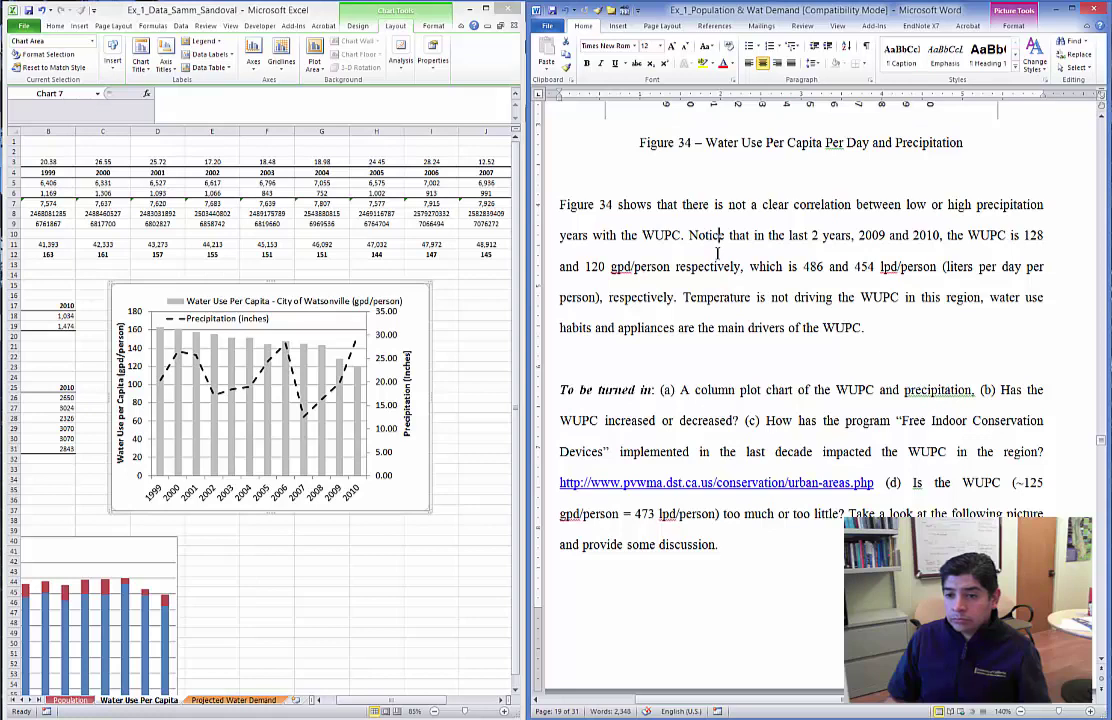
click(682, 235)
drag(688, 235, 752, 236)
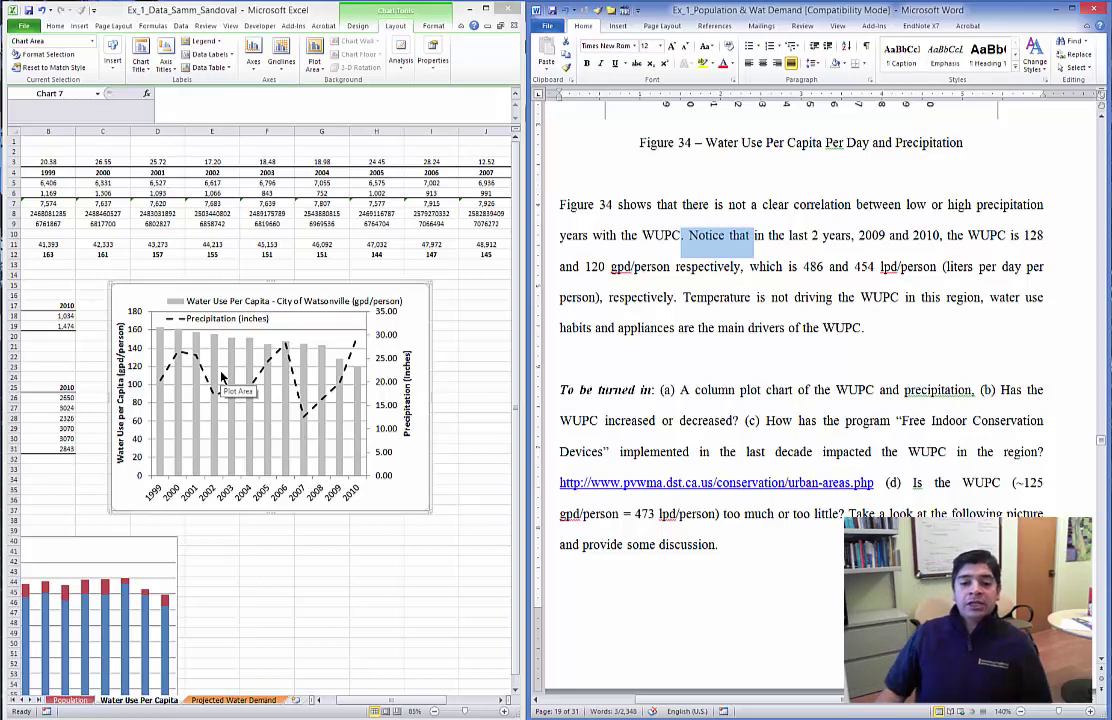
Rotate the chart's horizontal axis year labels by 270° so they read vertically.
click(350, 500)
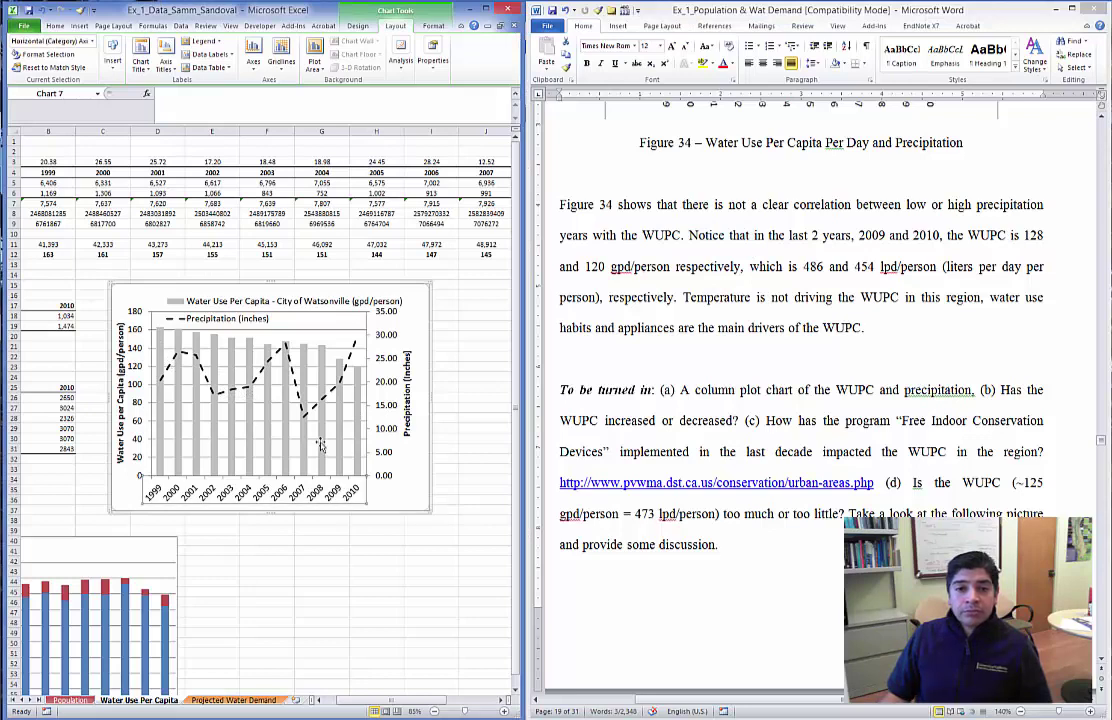
right_click(238, 487)
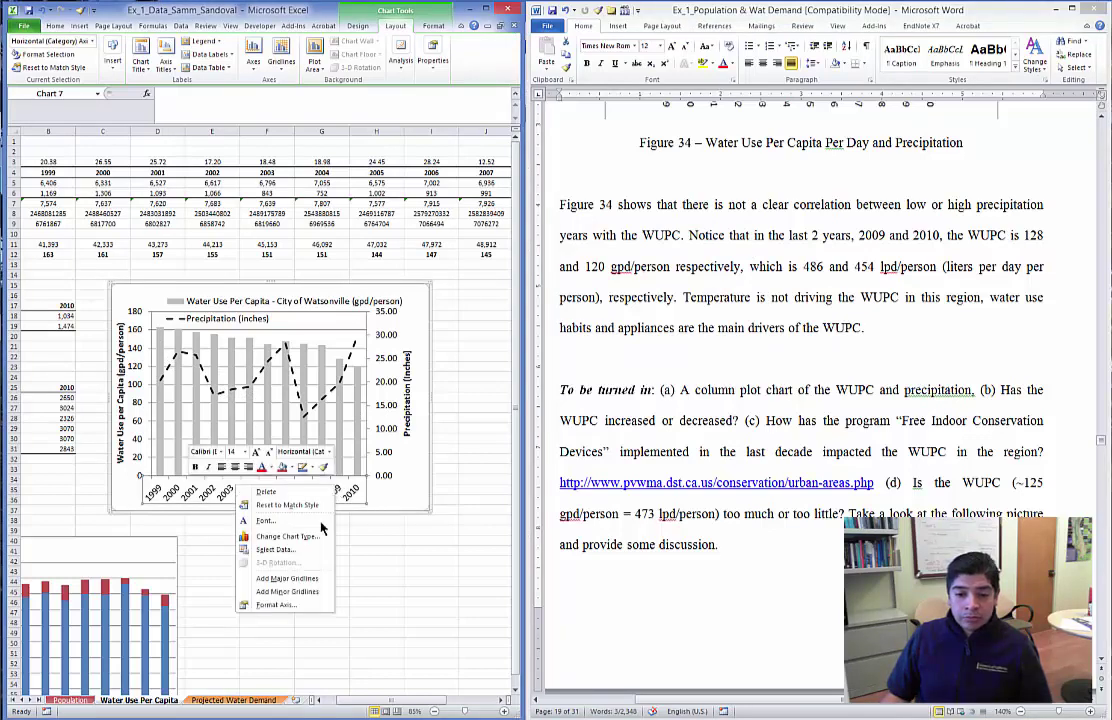
click(276, 605)
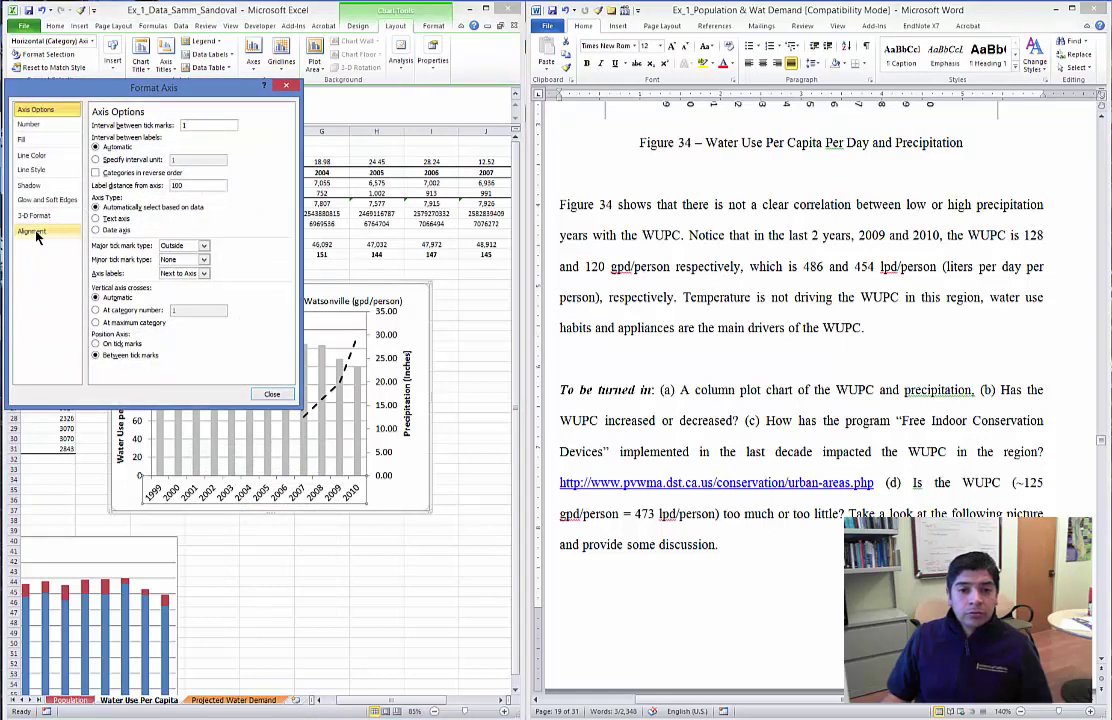
click(33, 232)
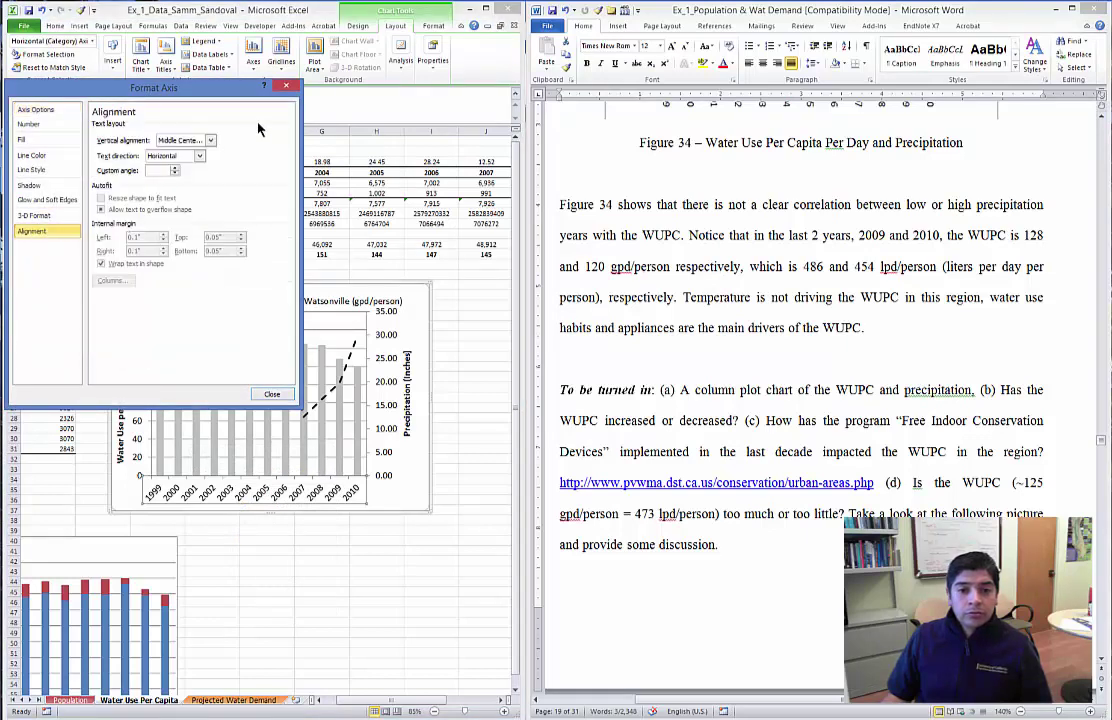
click(199, 156)
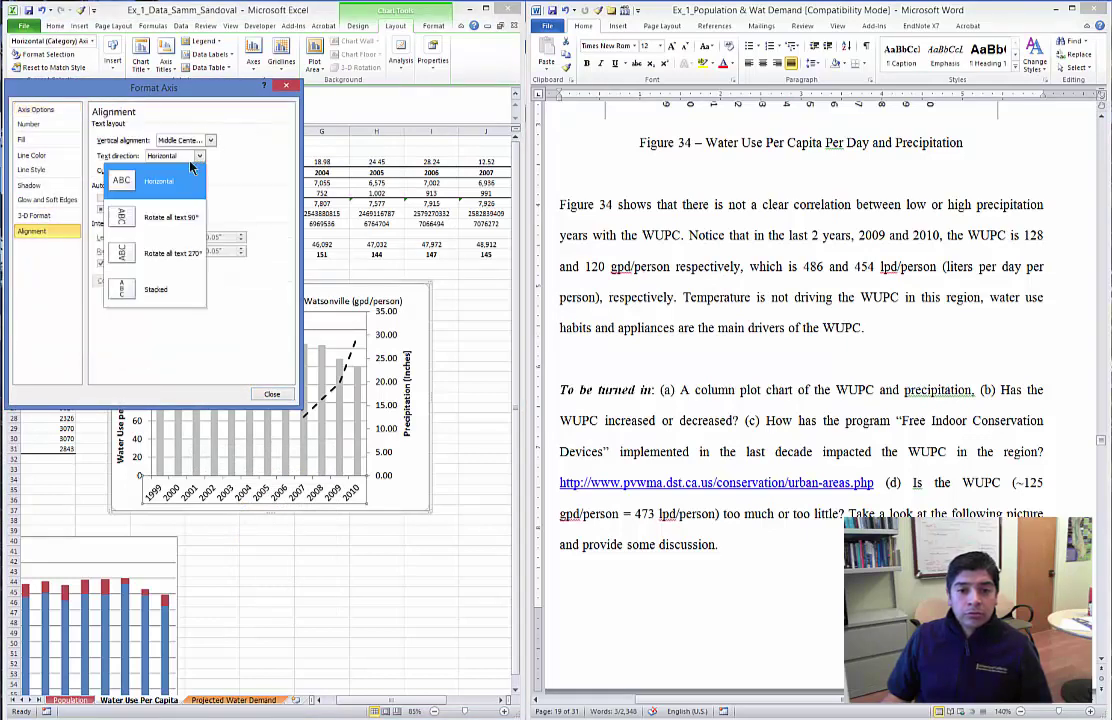
click(175, 253)
click(272, 394)
click(431, 274)
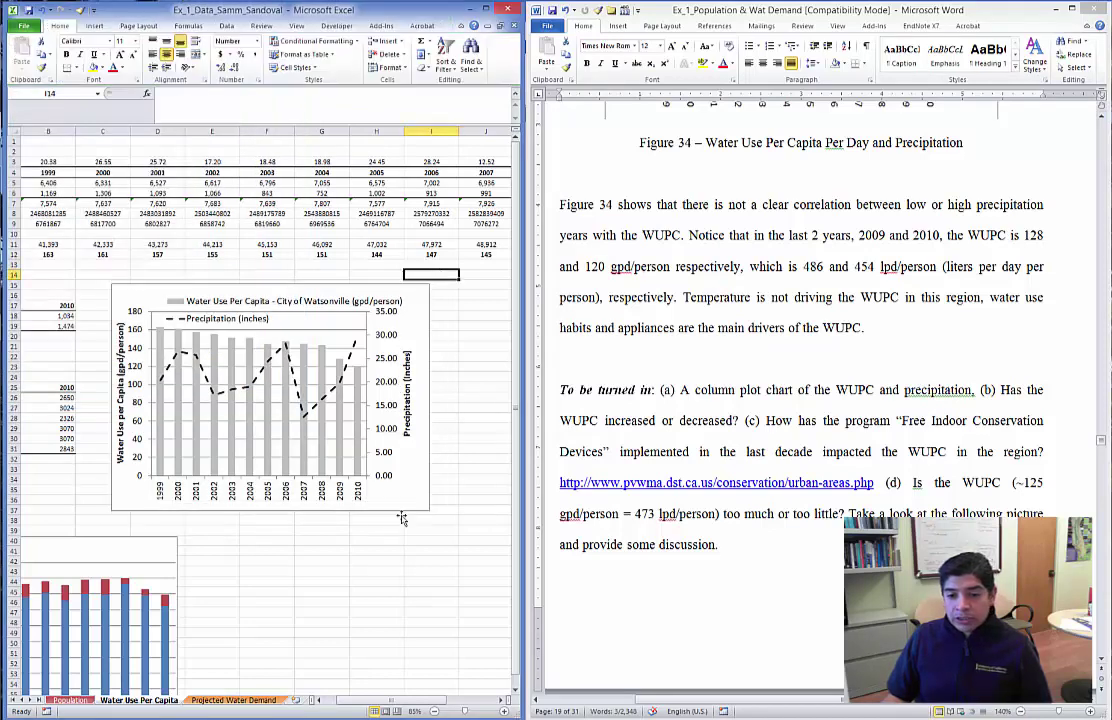
Draw a thick black straight arrow sloping down across the column tops from 1999 to 2010, about 4.07" wide and 0.81" high.
mouse_move(363, 456)
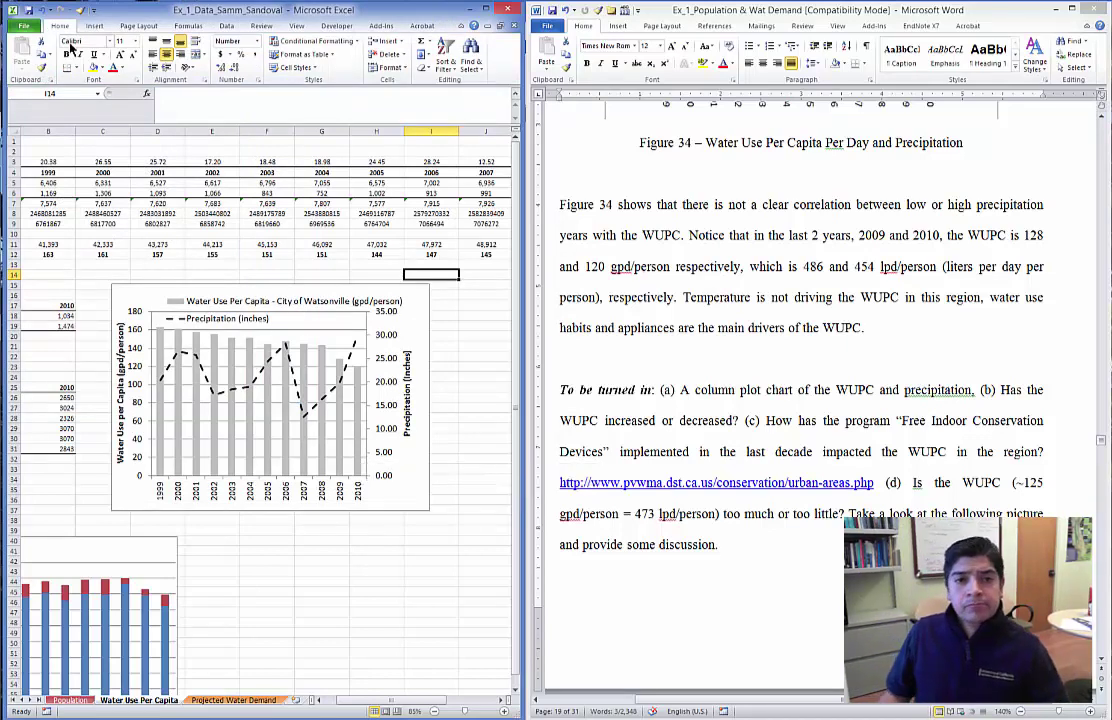
click(94, 25)
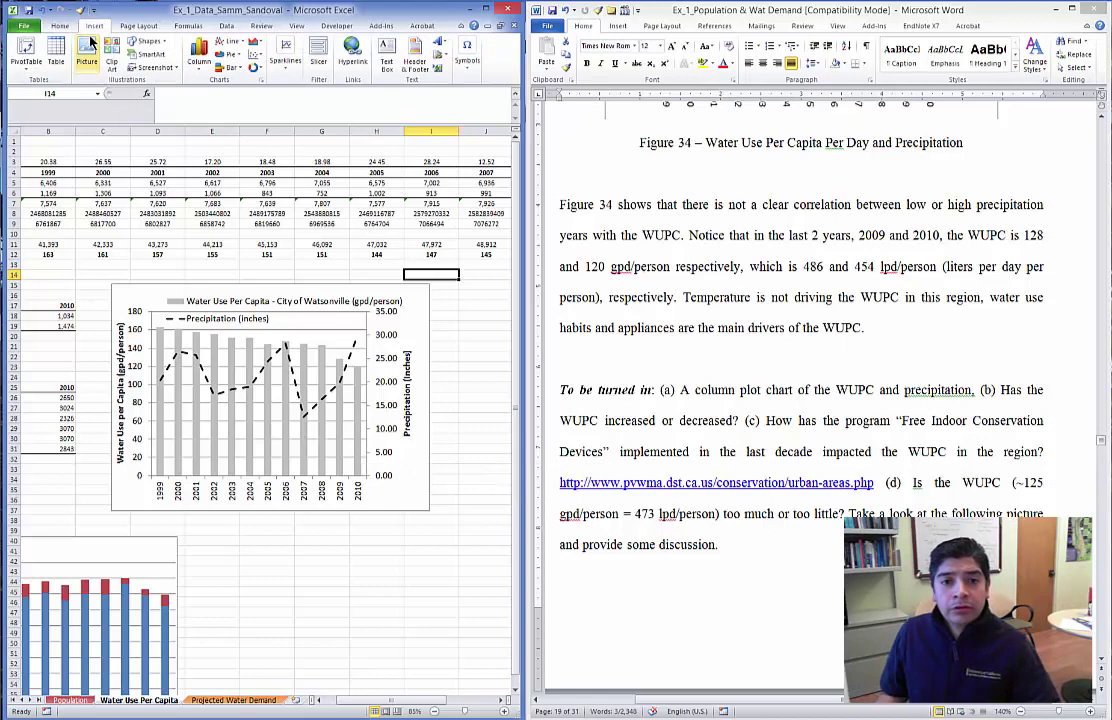
click(147, 41)
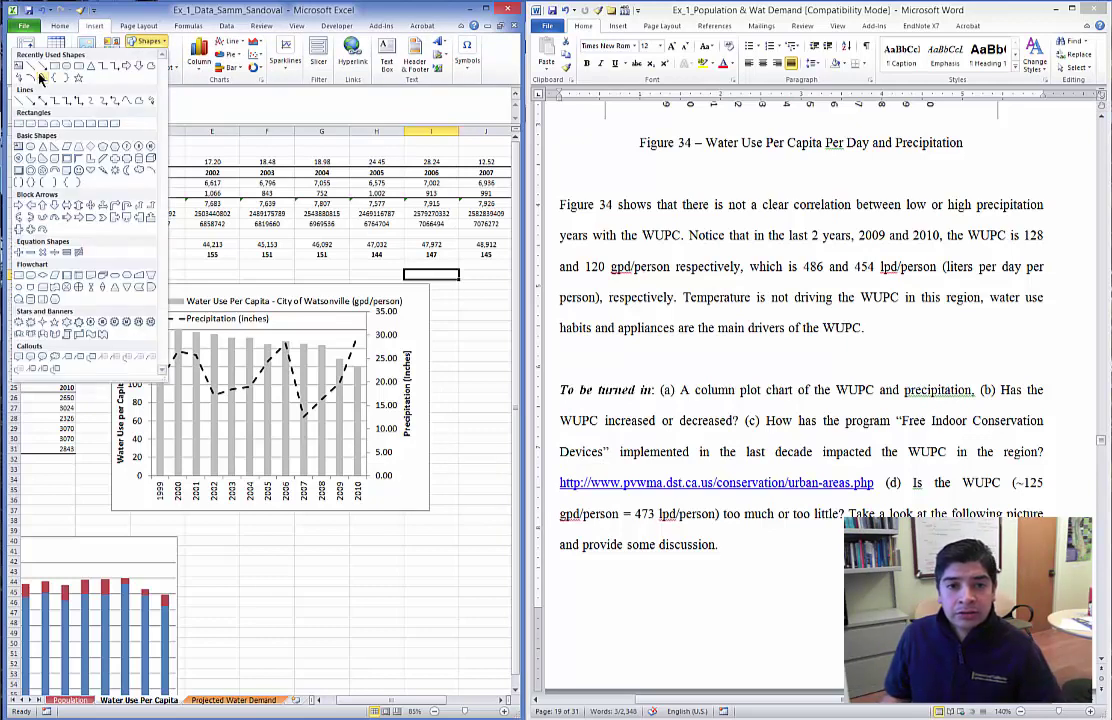
click(43, 65)
drag(158, 326, 356, 365)
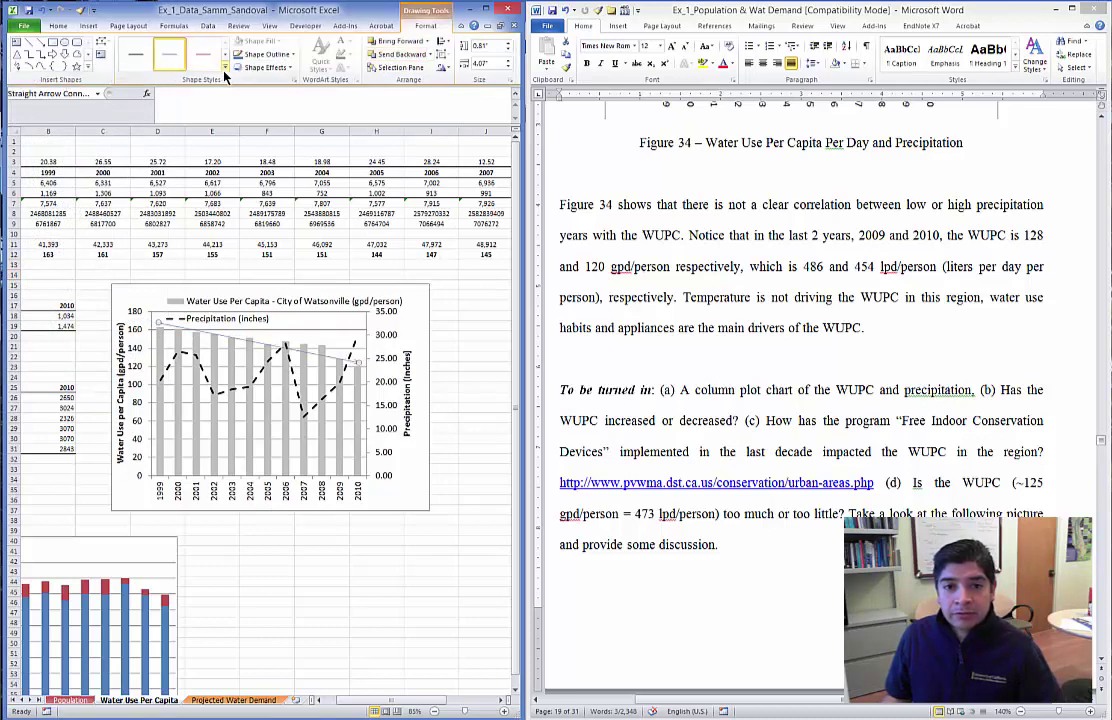
click(224, 67)
click(22, 105)
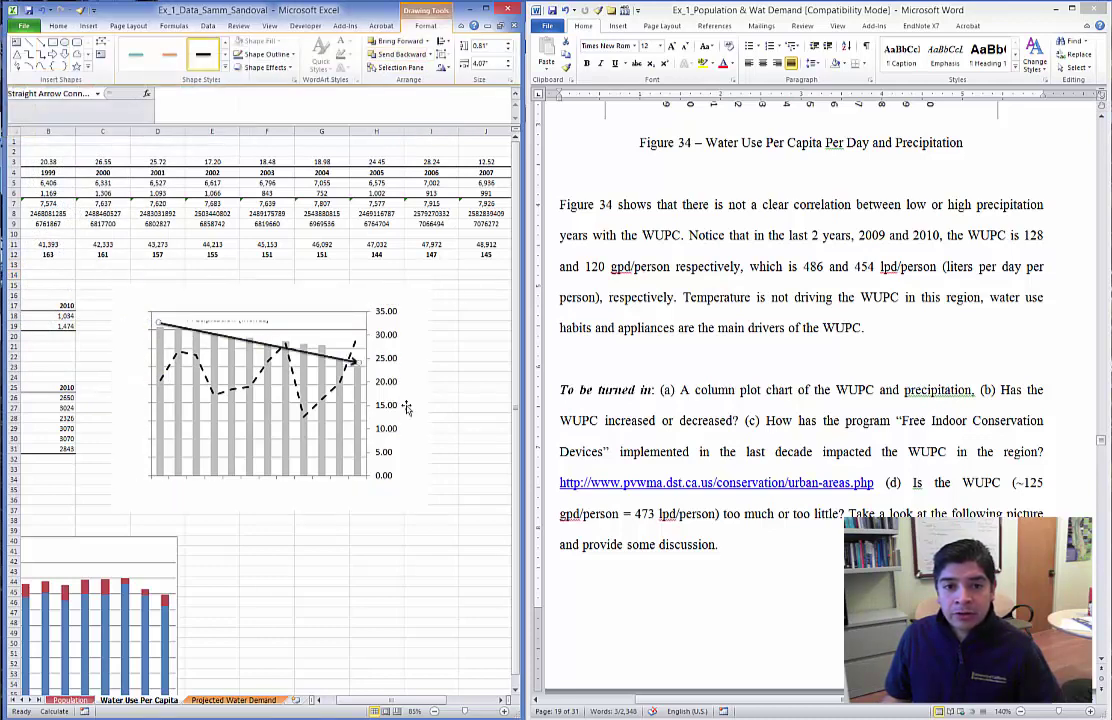
click(234, 285)
click(451, 295)
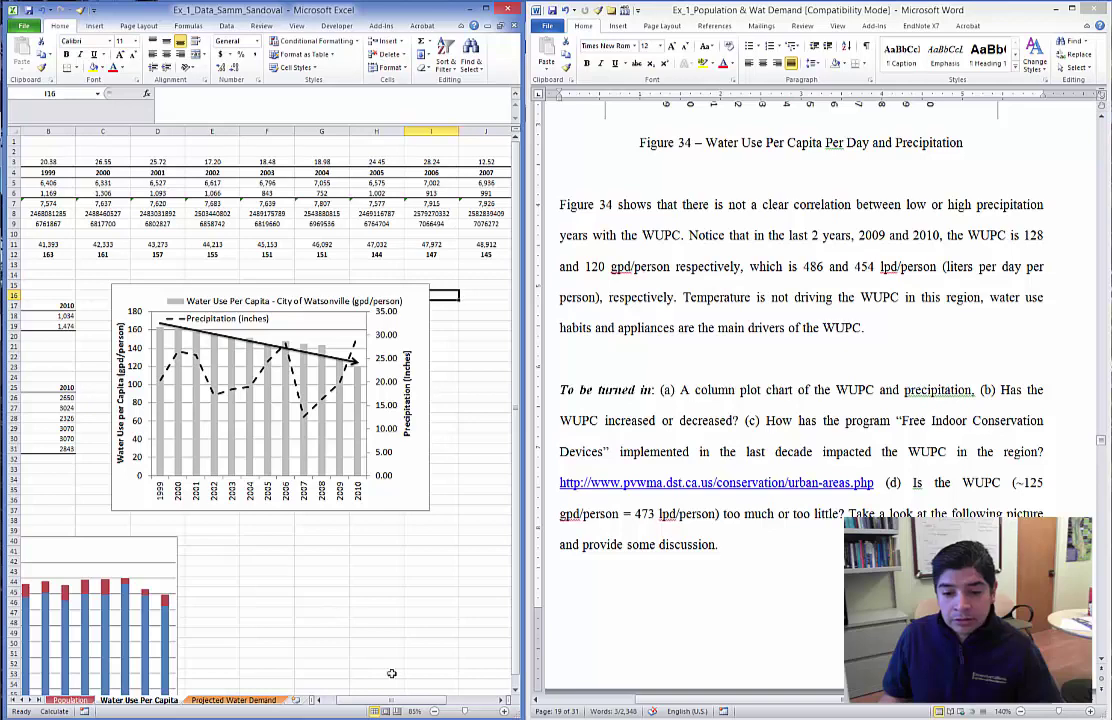
Check the water use per capita in B12 and M12 against the Figure 34 discussion of the last two years.
scroll(257, 346, left, 2)
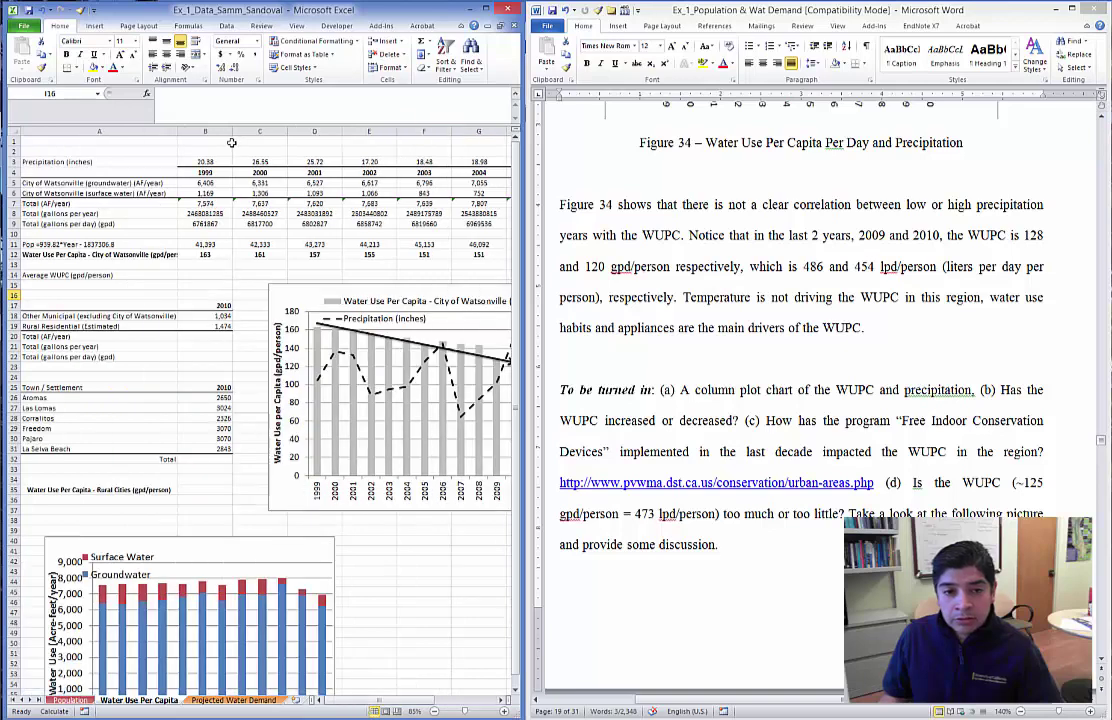
click(205, 254)
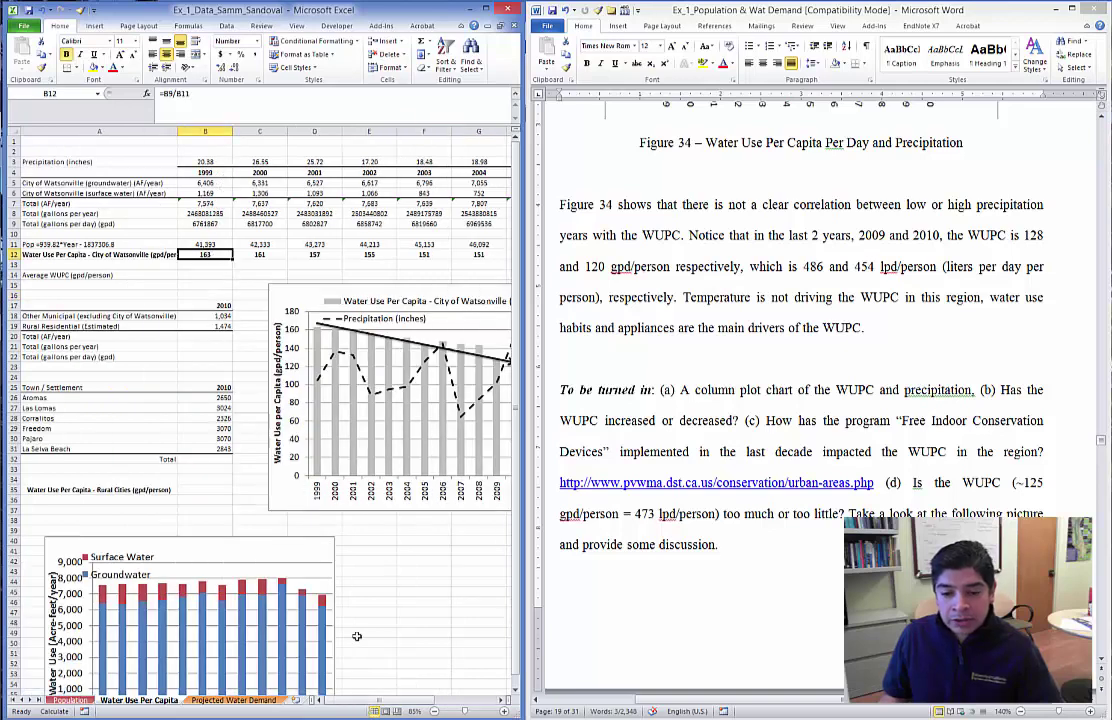
drag(376, 700, 322, 705)
click(416, 254)
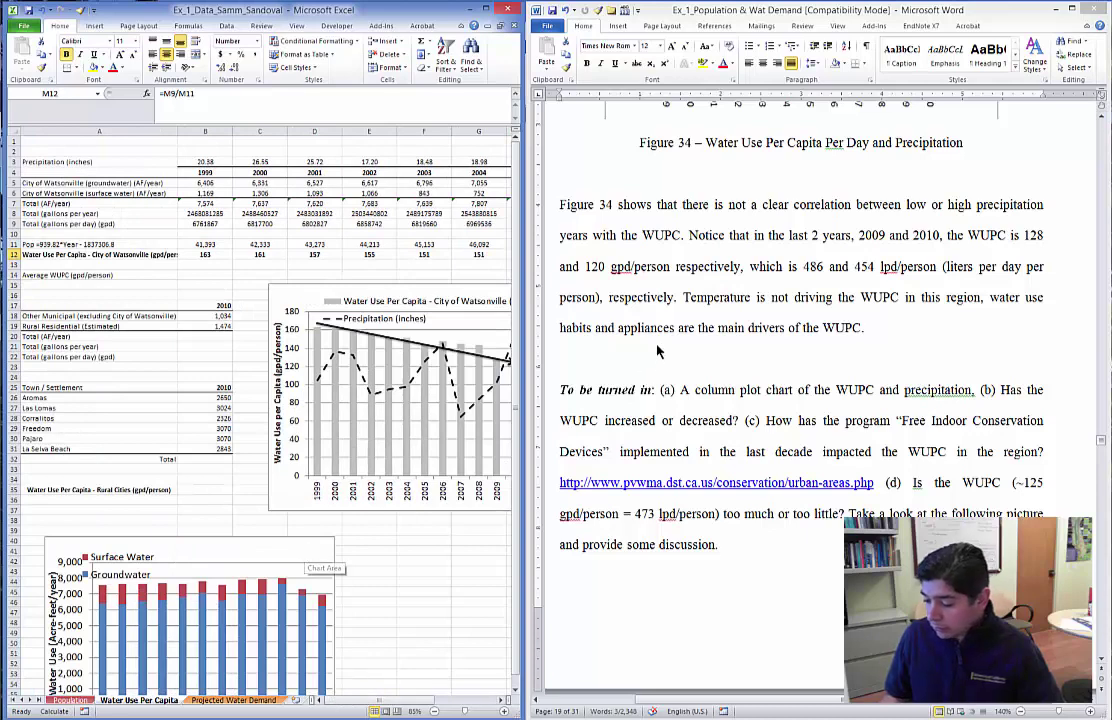
drag(683, 235, 752, 235)
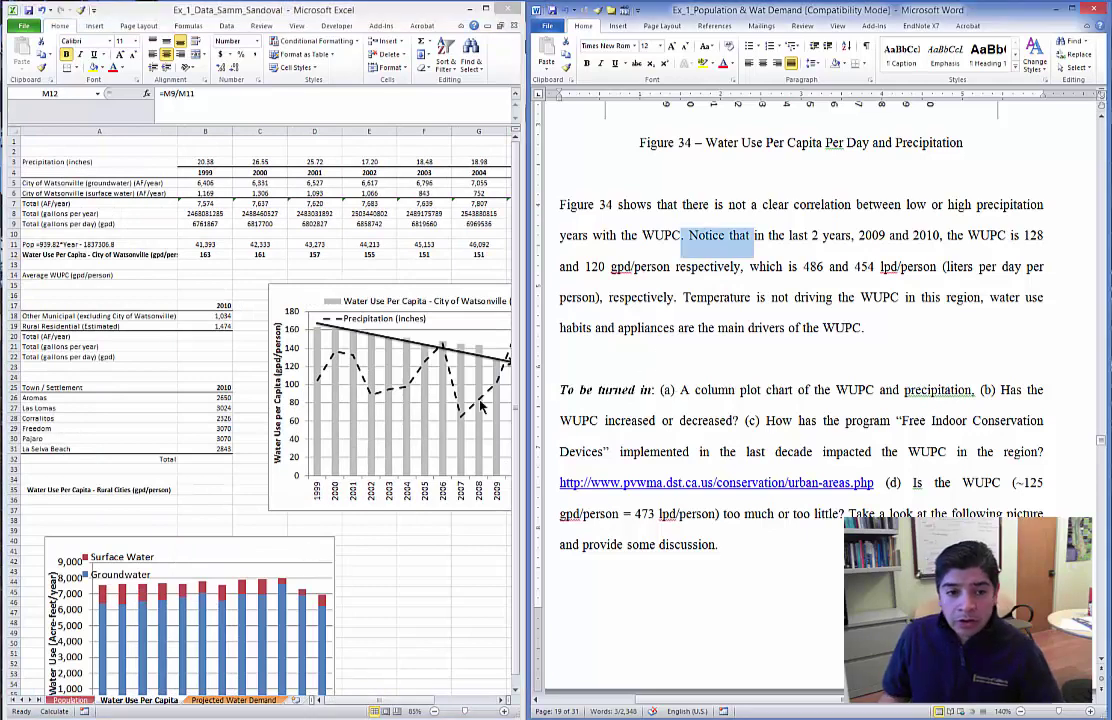
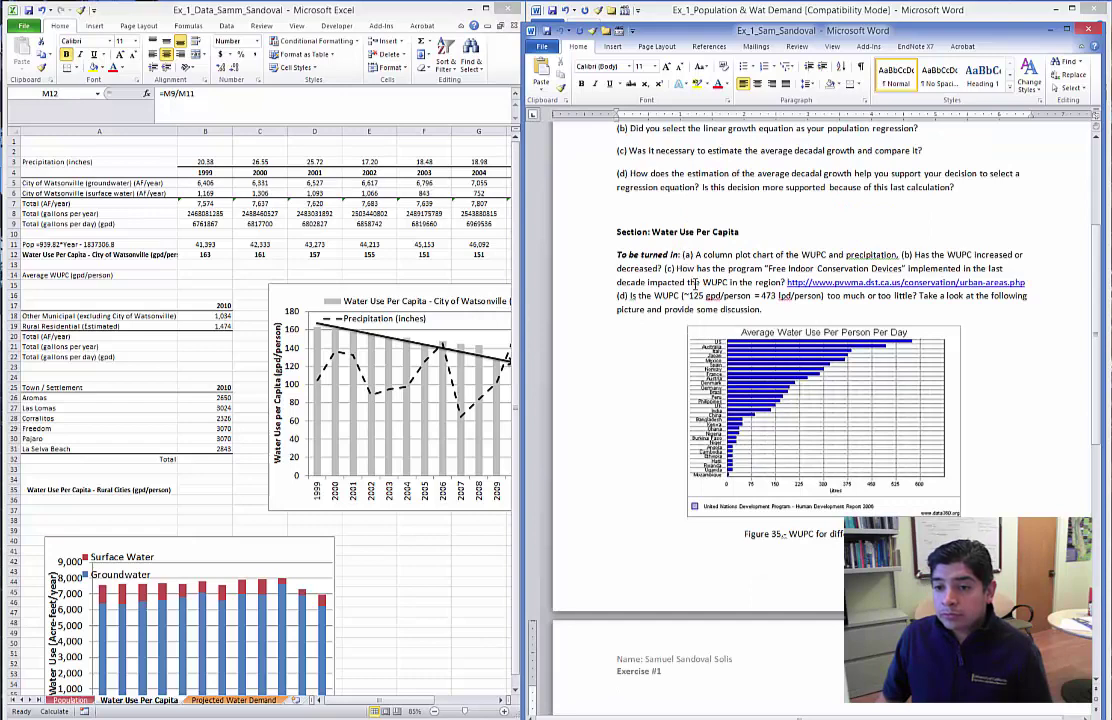
In the exercise answer document, split the Water Use Per Capita "To be turned in" paragraph so items (a) to (d) each start a new paragraph.
key(Return)
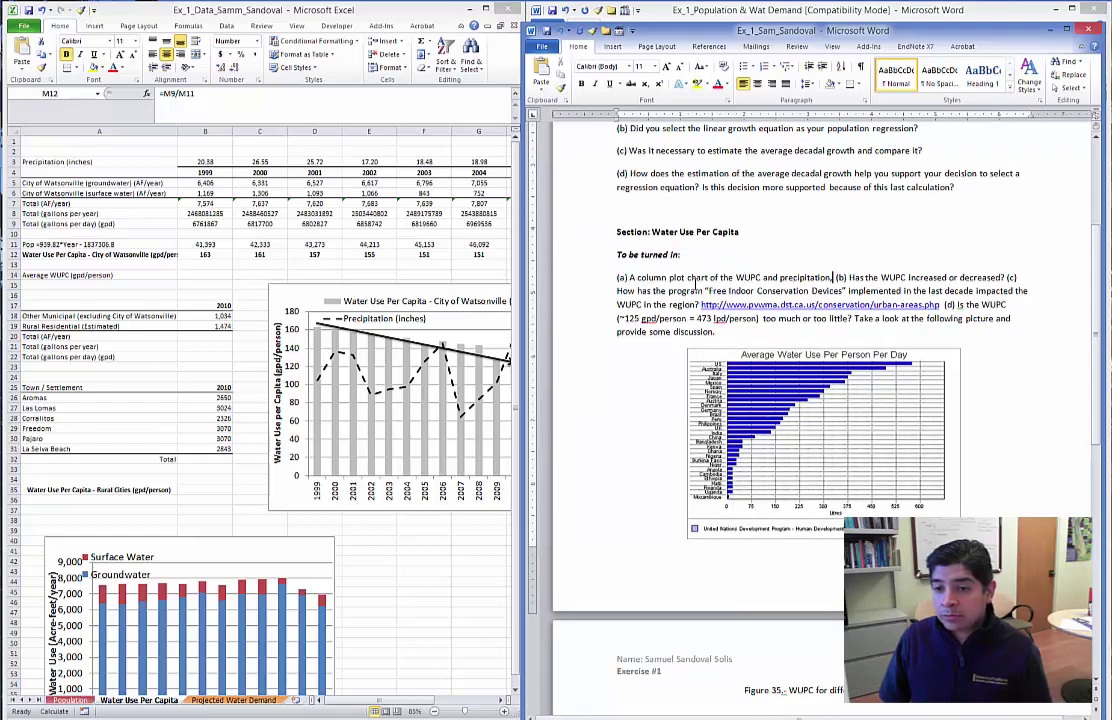
key(Return)
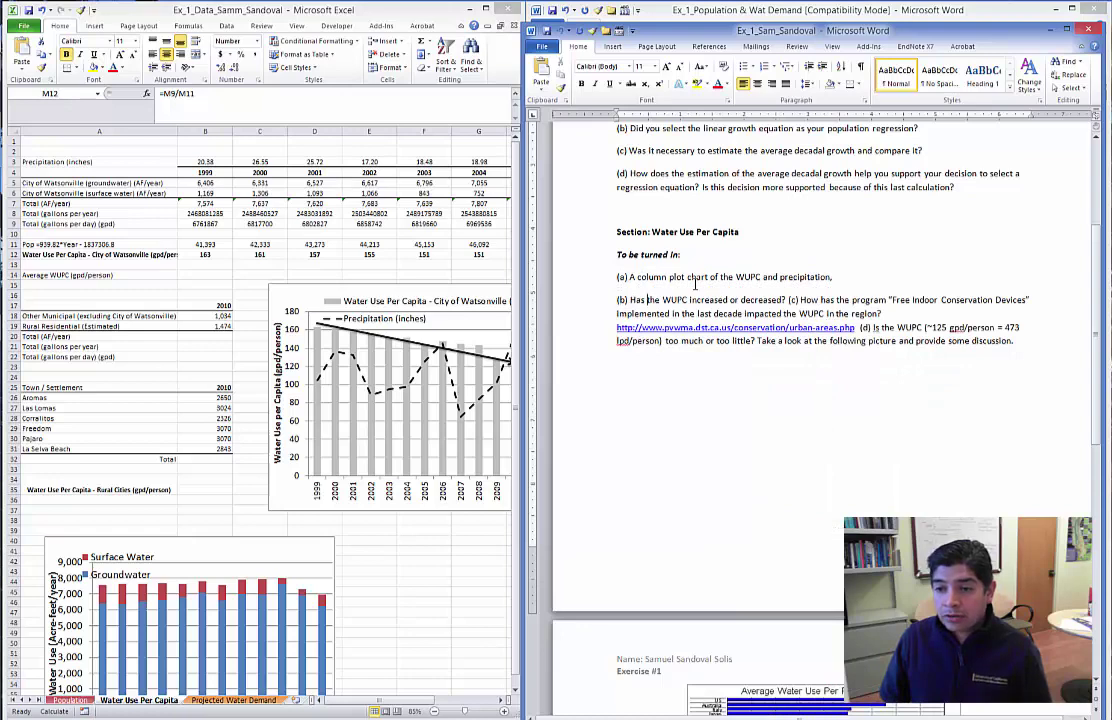
key(Return)
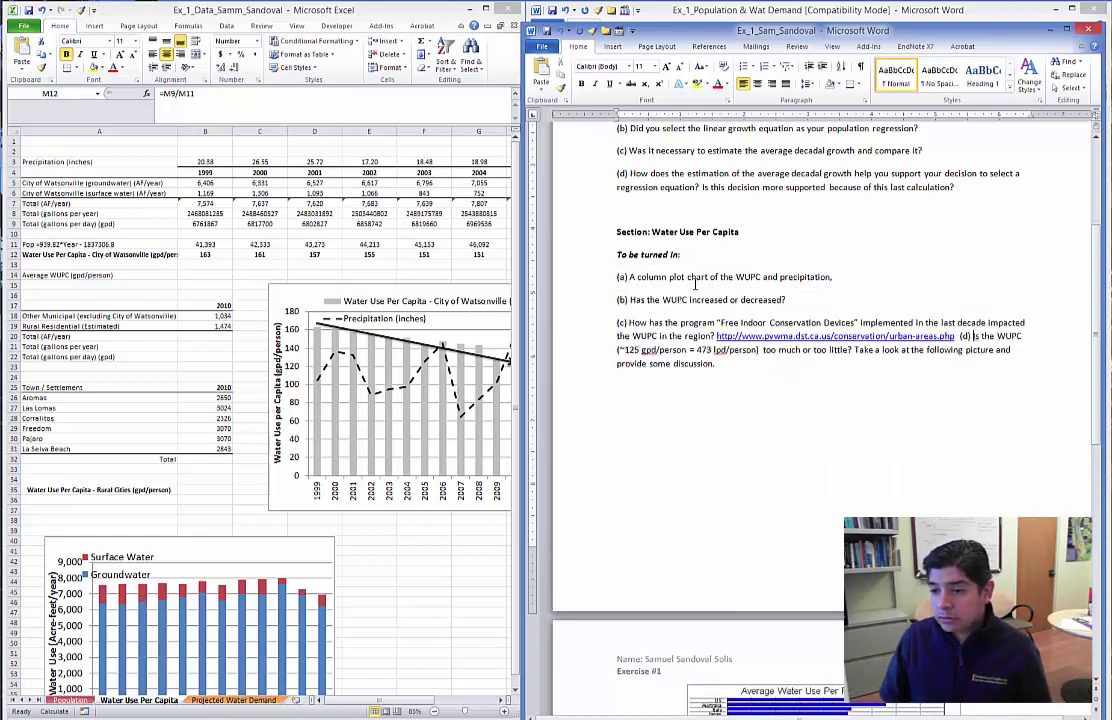
key(Return)
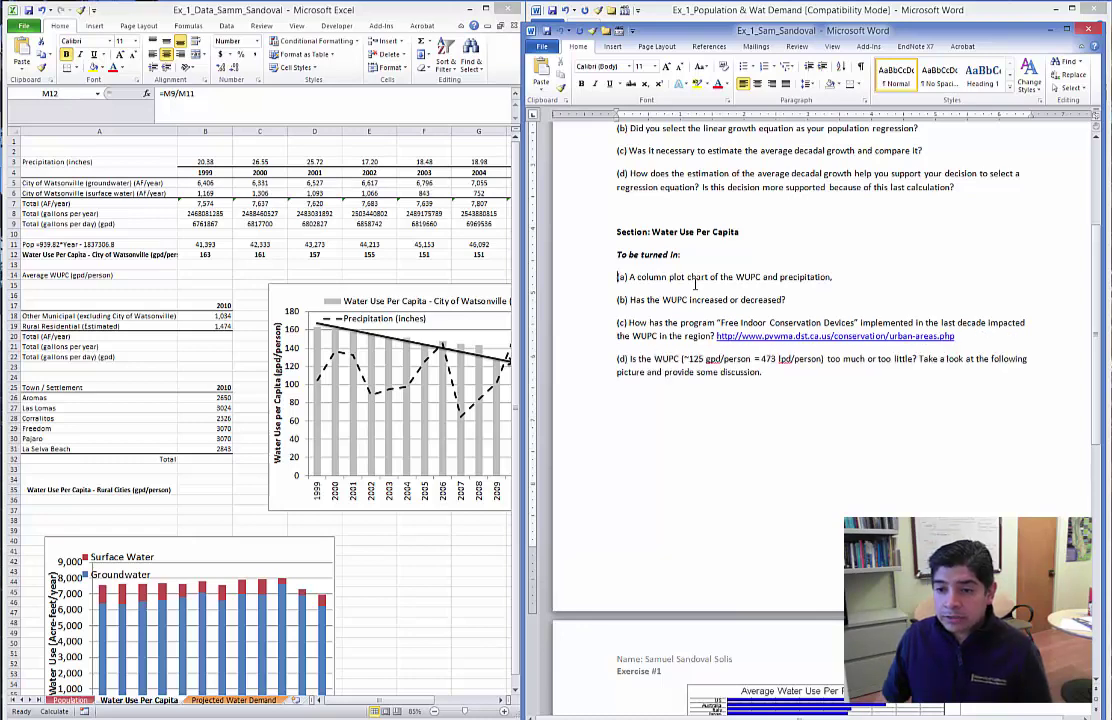
key(Up)
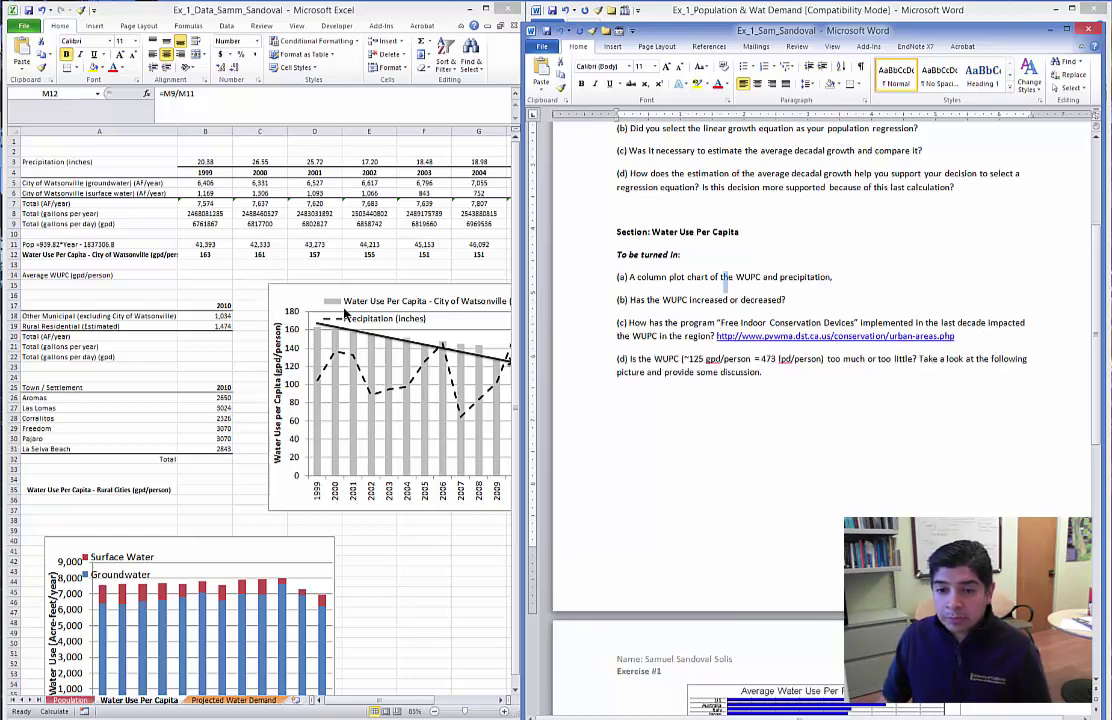
Review the finished water use chart alongside question (d), focusing on the 125 gpd/person and 473 lpd/person figures.
click(350, 703)
scroll(350, 703, right, 2)
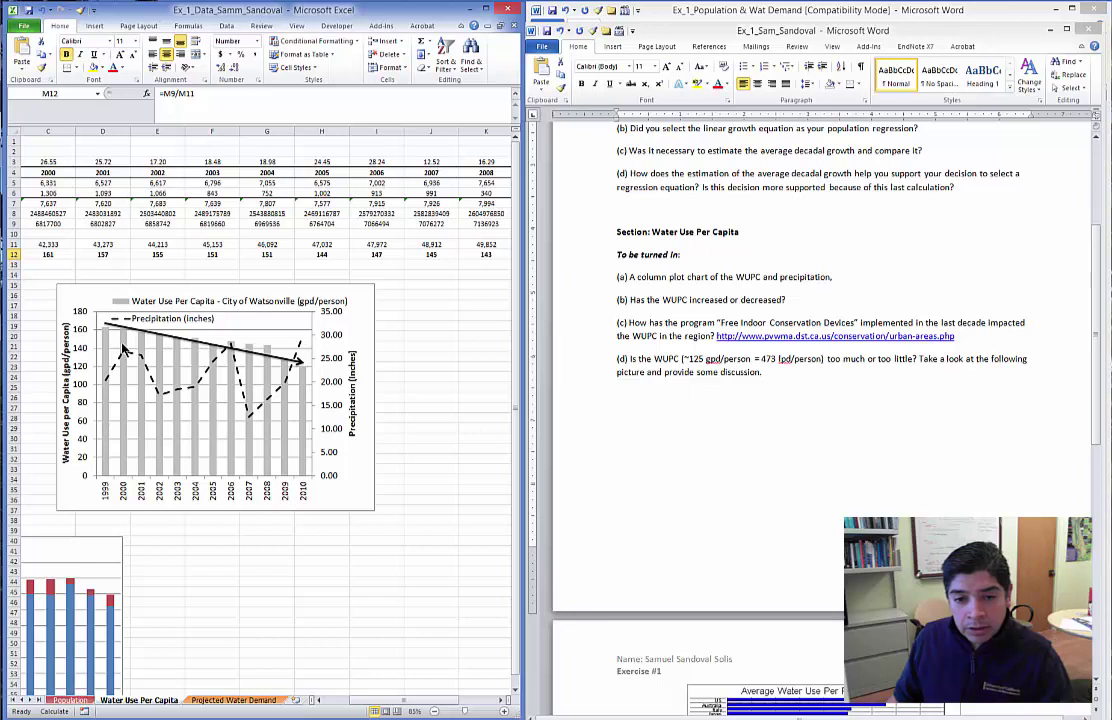
mouse_move(124, 349)
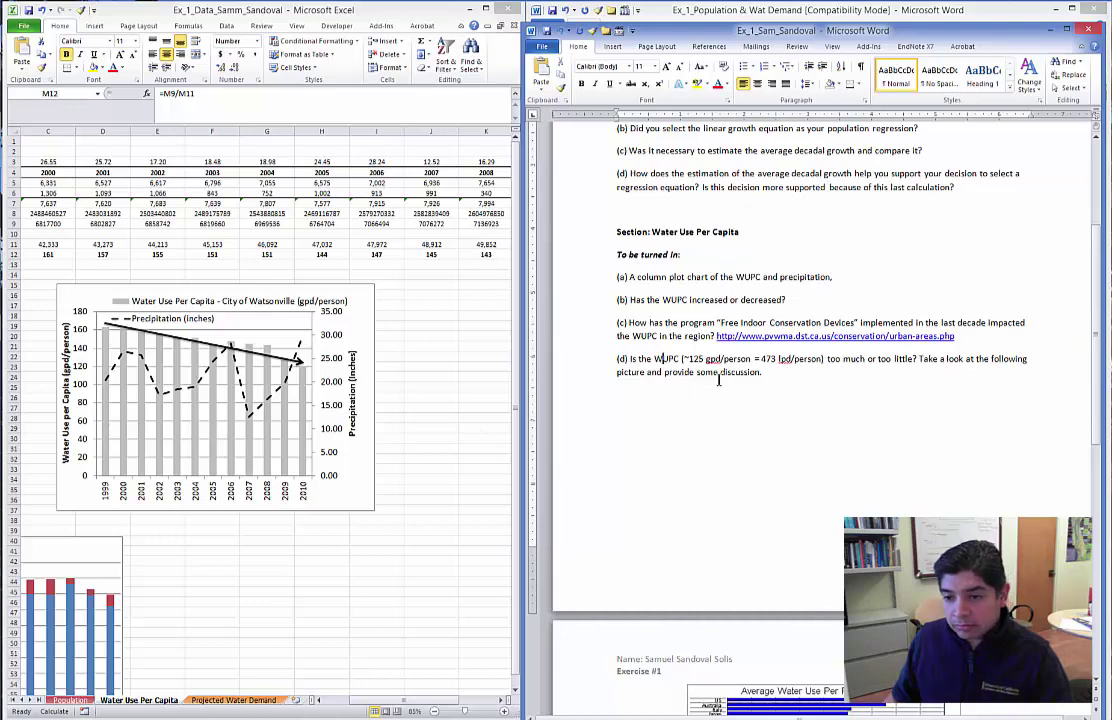
drag(688, 359, 751, 359)
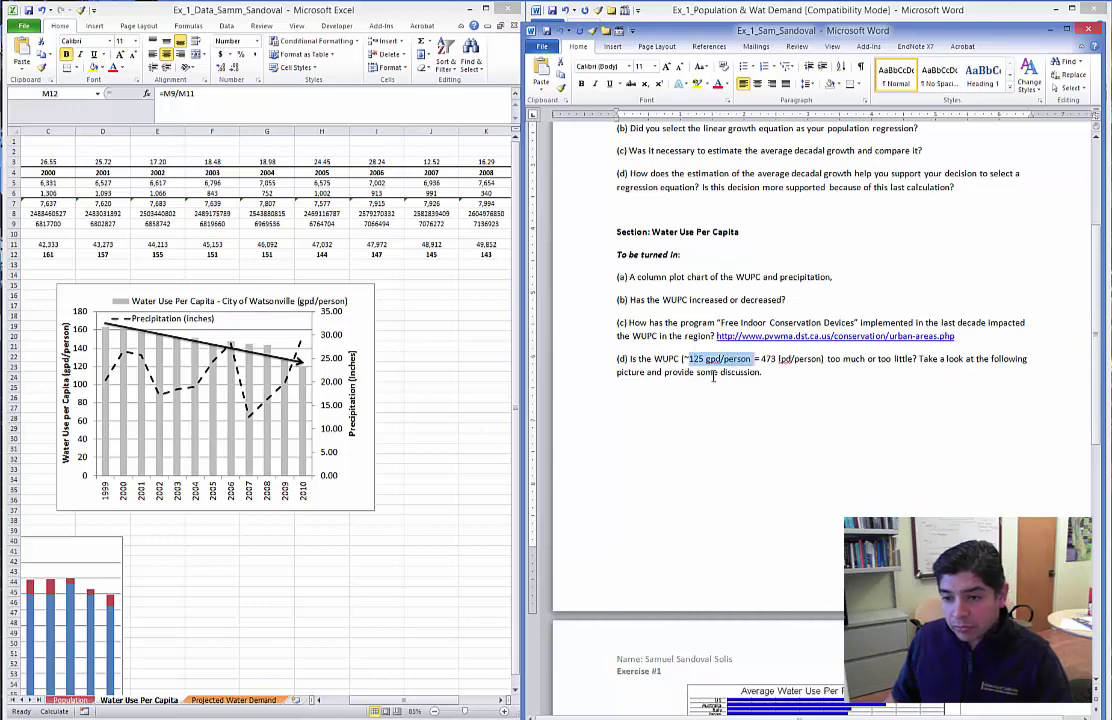
scroll(793, 296, down, 1)
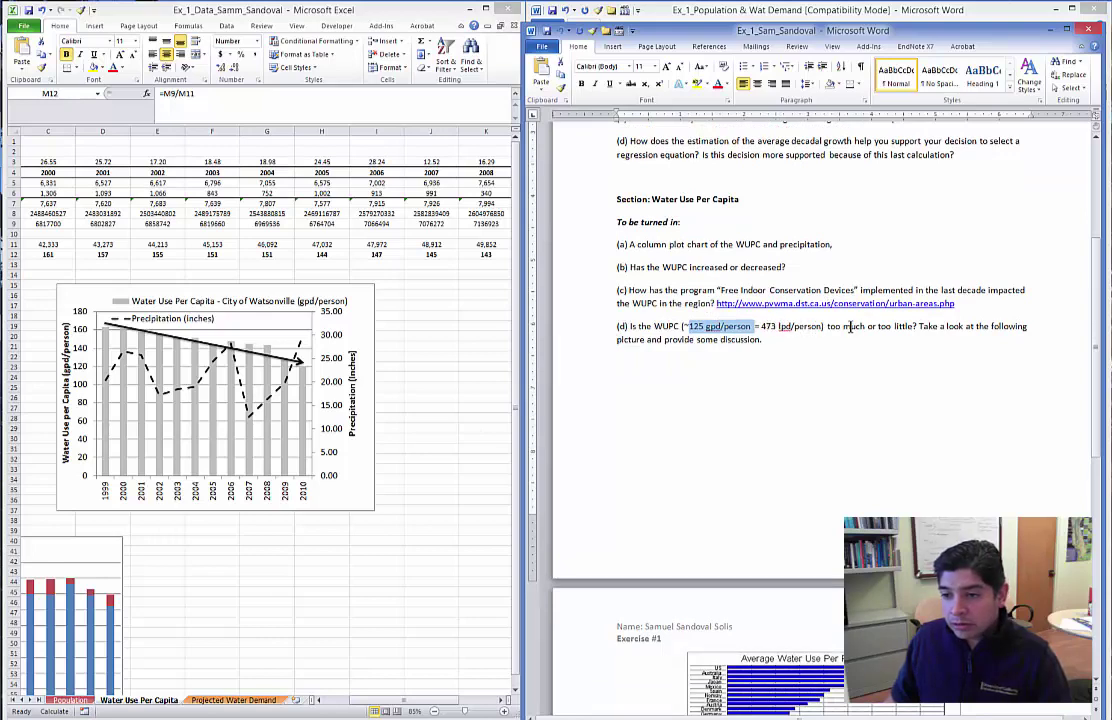
scroll(849, 320, down, 4)
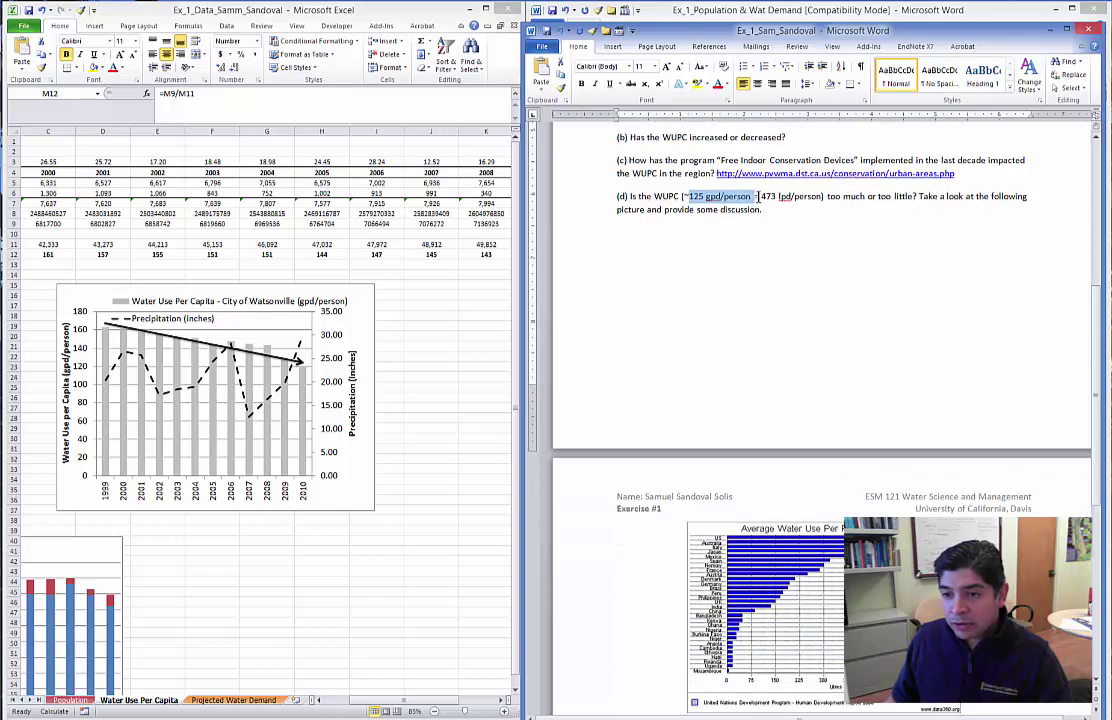
drag(762, 196, 793, 197)
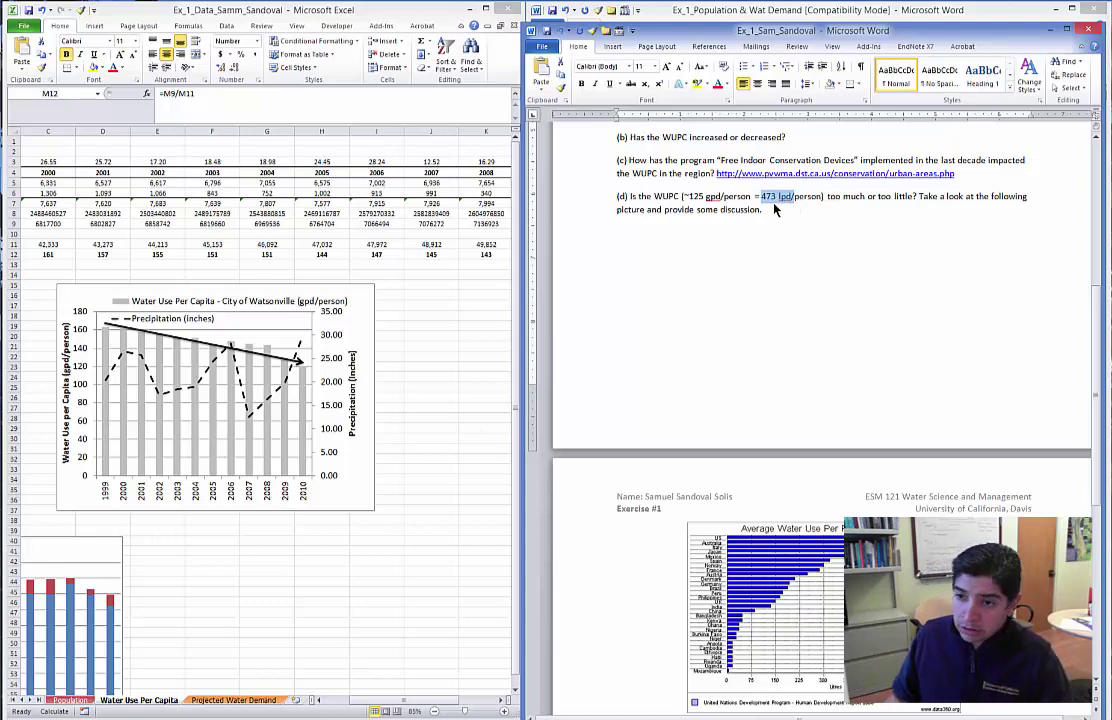
Enlarge the "Average Water Use Per Person Per Day" picture above the Figure 35 caption from its lower corner.
scroll(851, 203, down, 4)
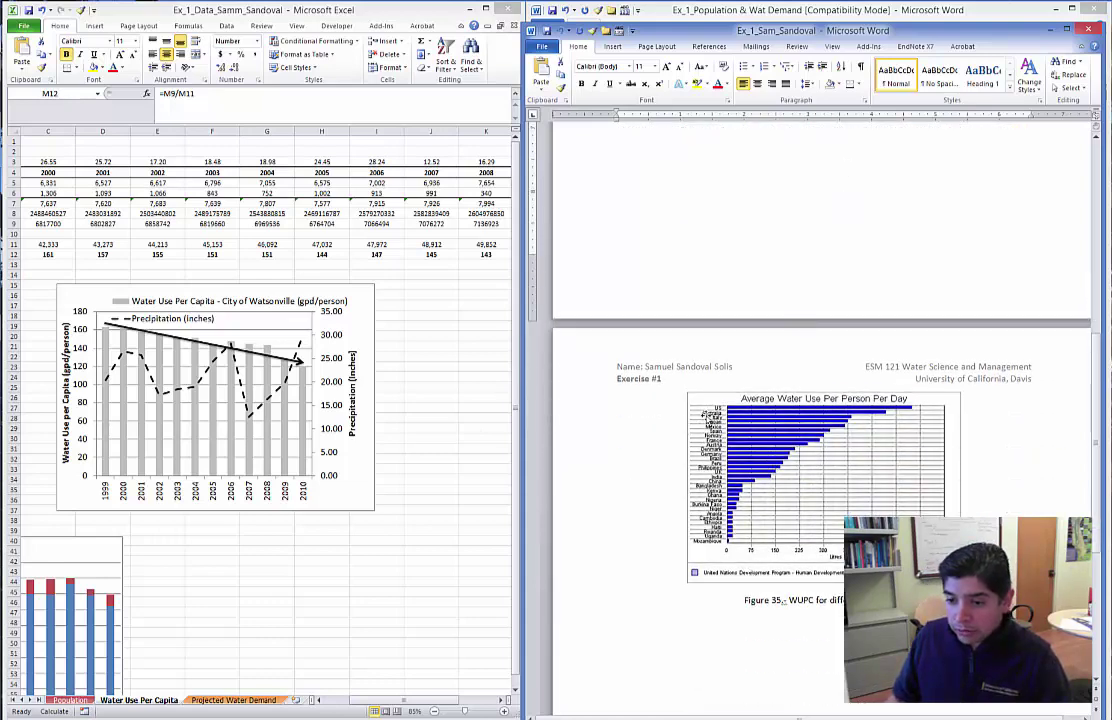
click(690, 585)
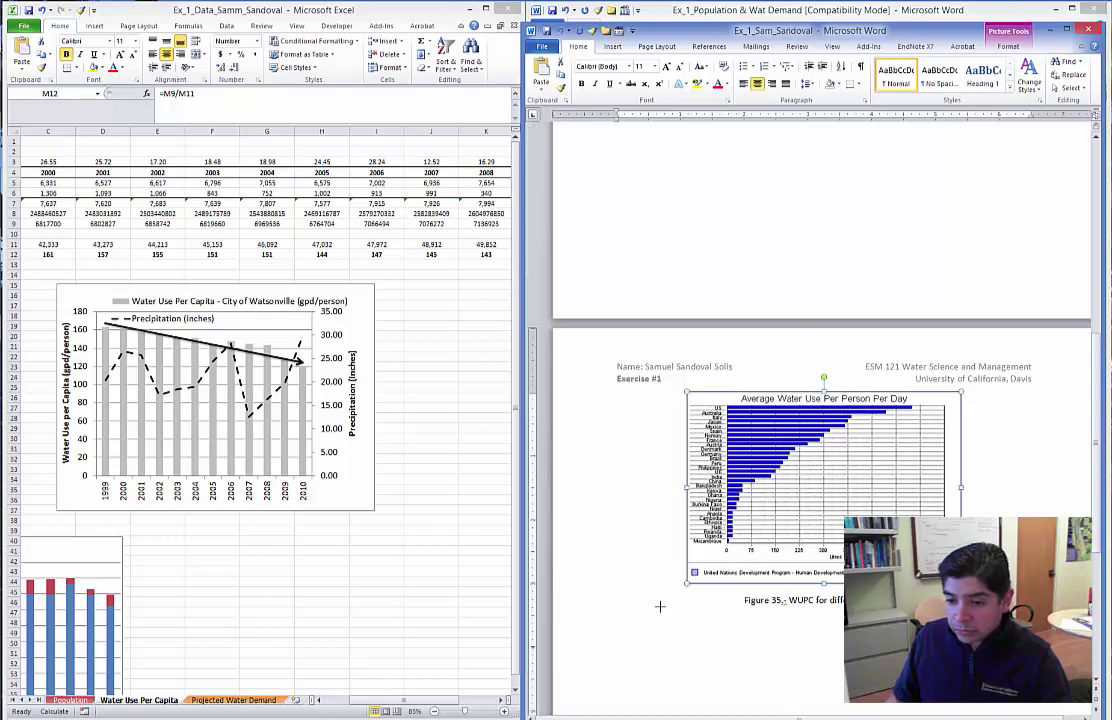
drag(659, 606, 640, 648)
scroll(832, 510, down, 2)
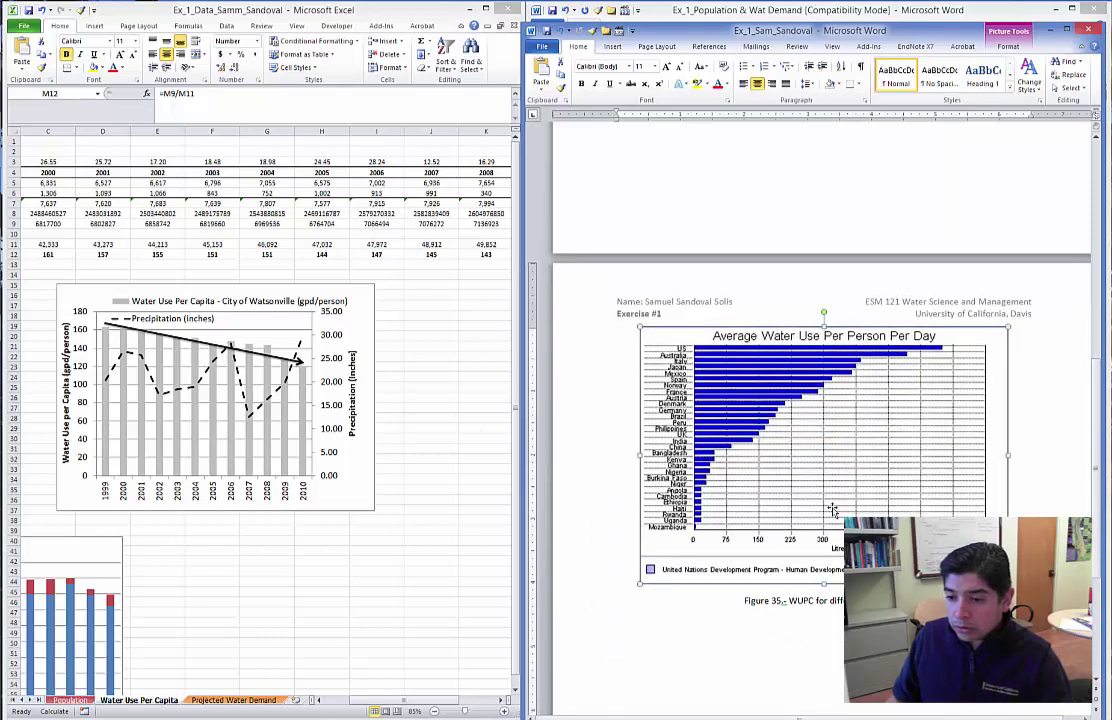
scroll(879, 513, up, 5)
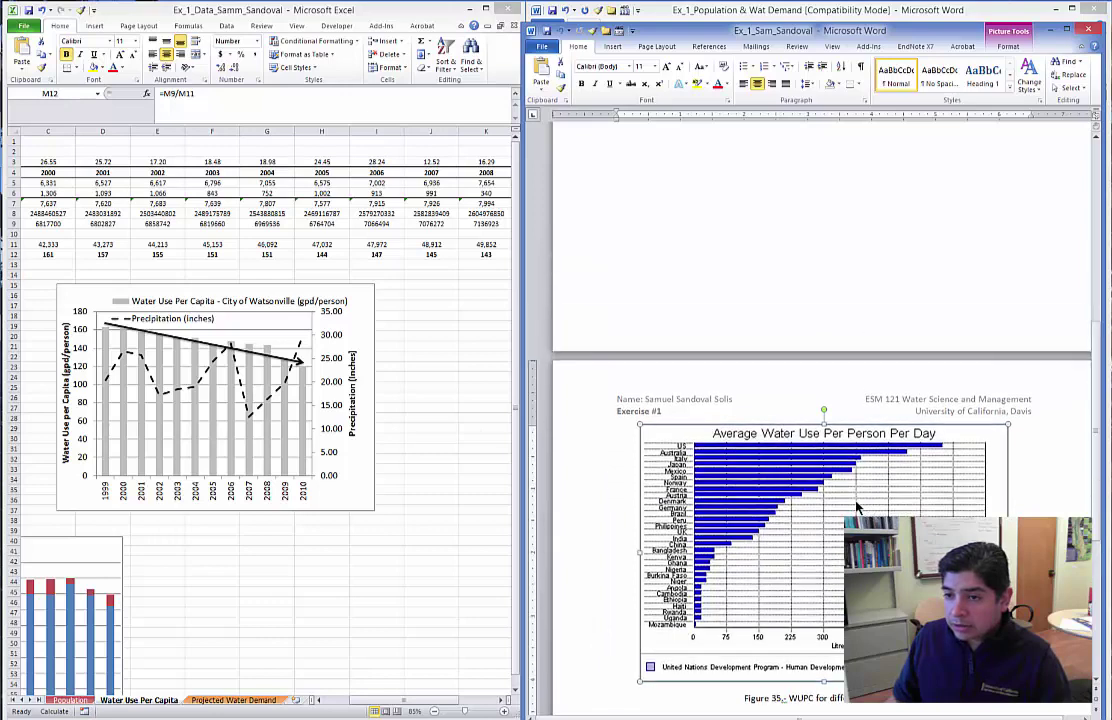
scroll(747, 282, down, 4)
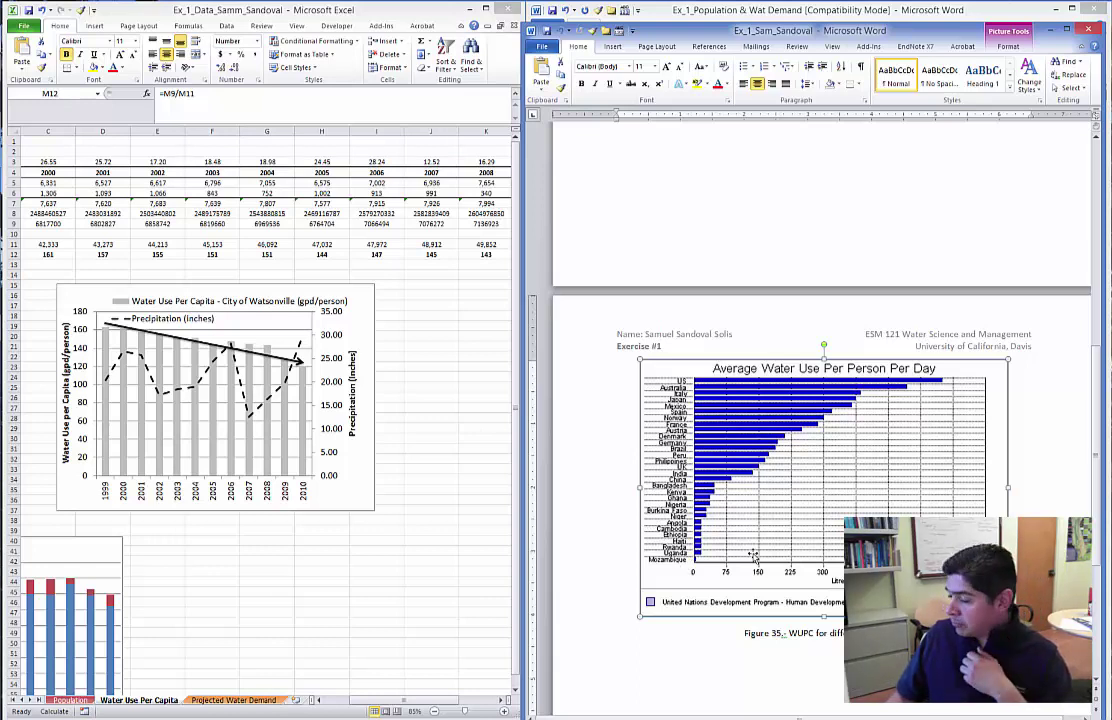
Switch to the Ex_1_Population & Wat Demand document and view its Figure 35 picture of average water use per person.
click(478, 438)
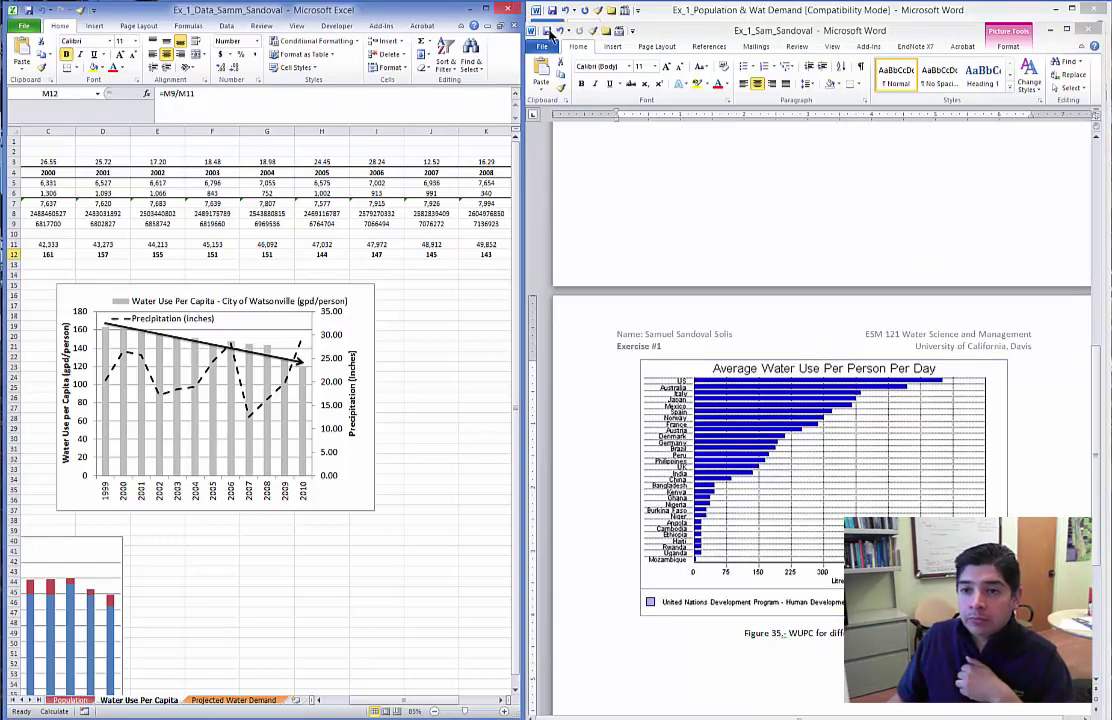
click(622, 12)
click(745, 355)
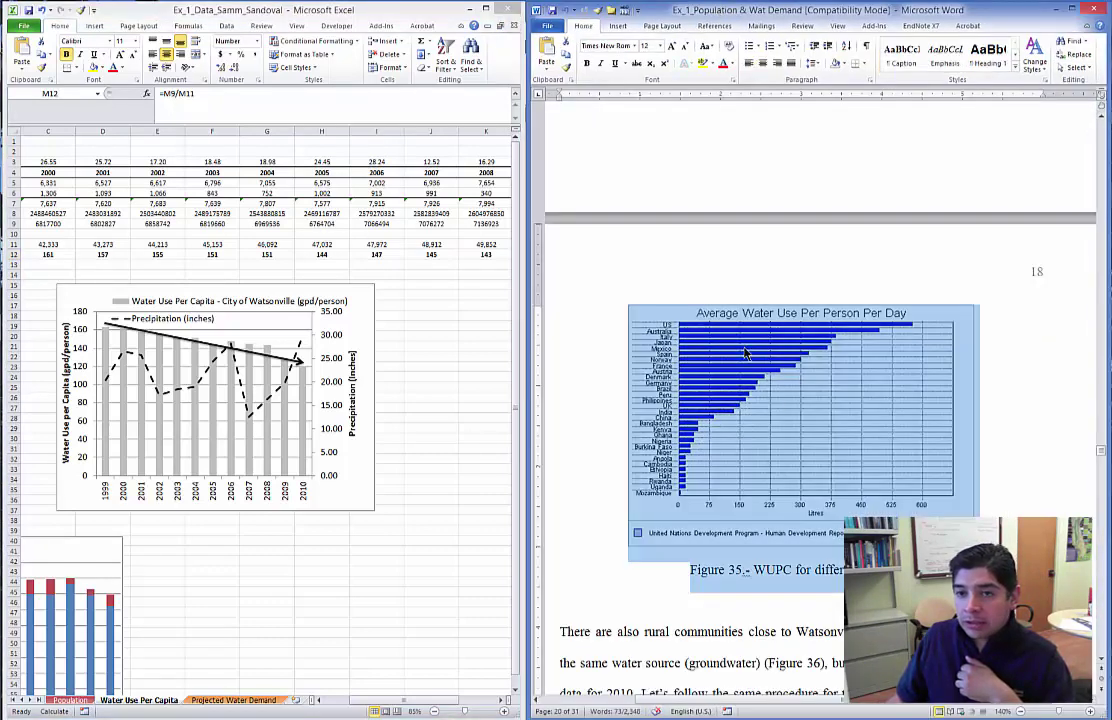
Read the rural communities paragraph and Figure 36 in the exercise, and bring the matching 2010 rural tables into view in the workbook.
scroll(745, 355, down, 5)
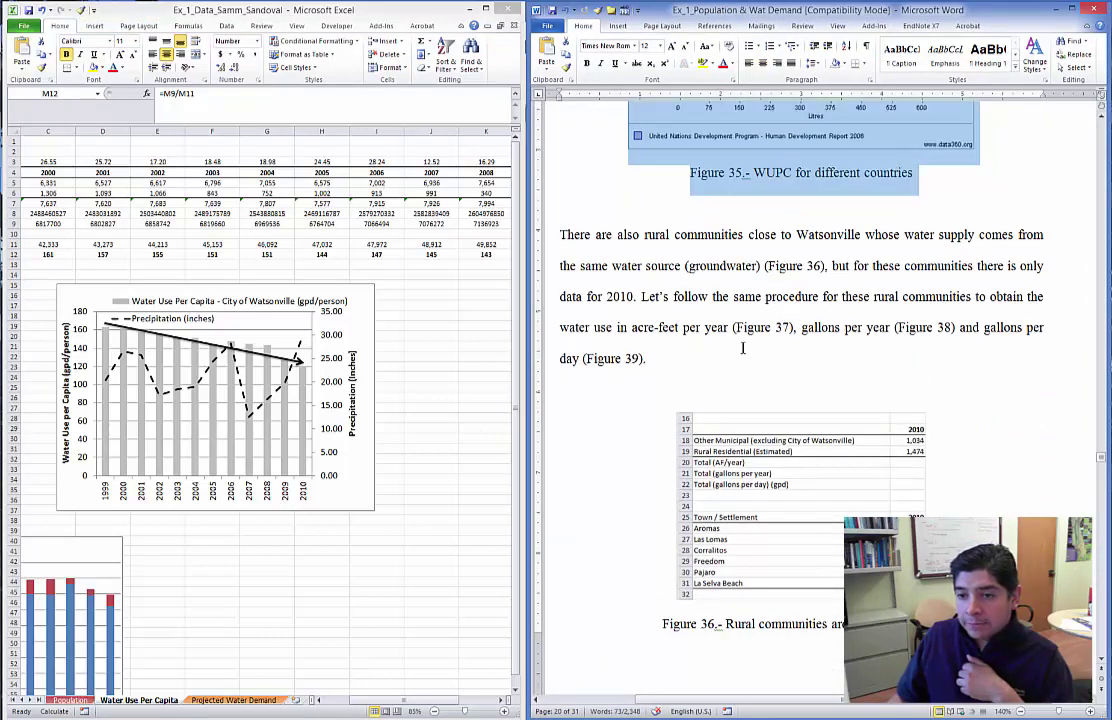
click(735, 328)
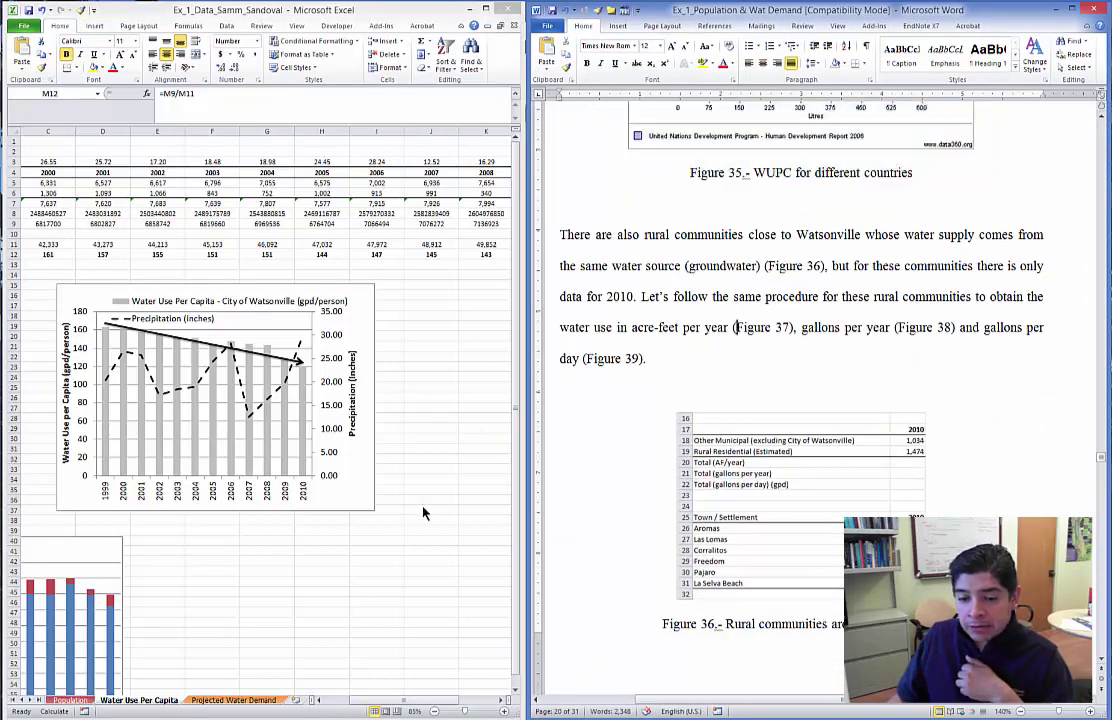
click(398, 697)
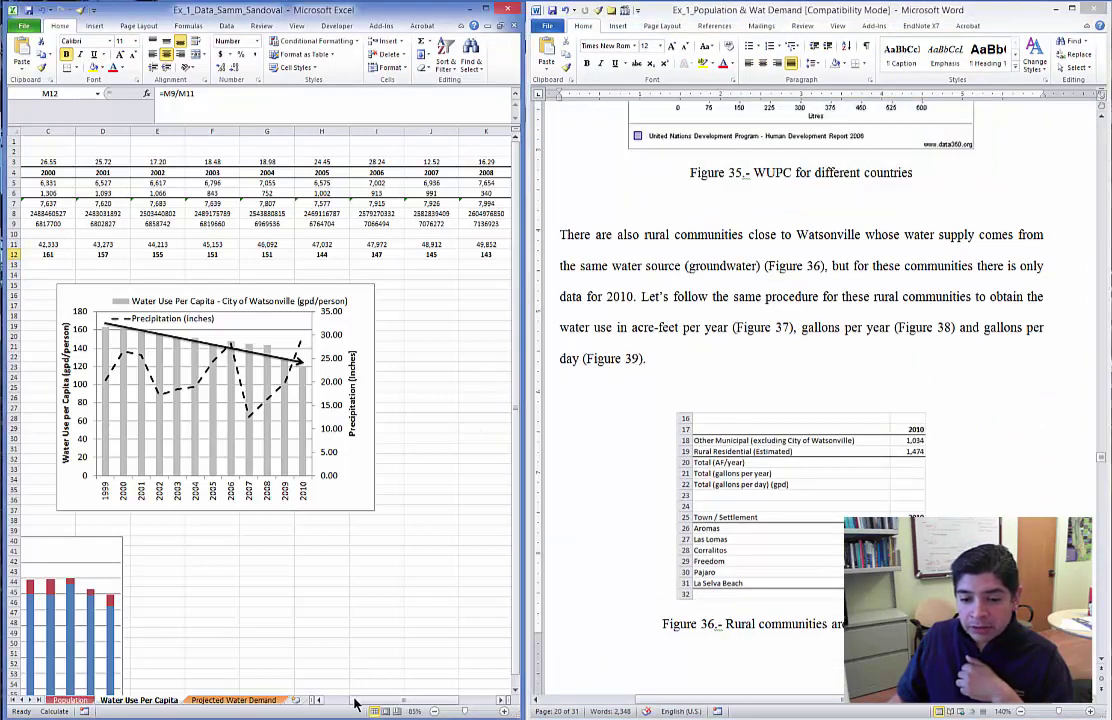
drag(355, 703, 285, 705)
click(170, 304)
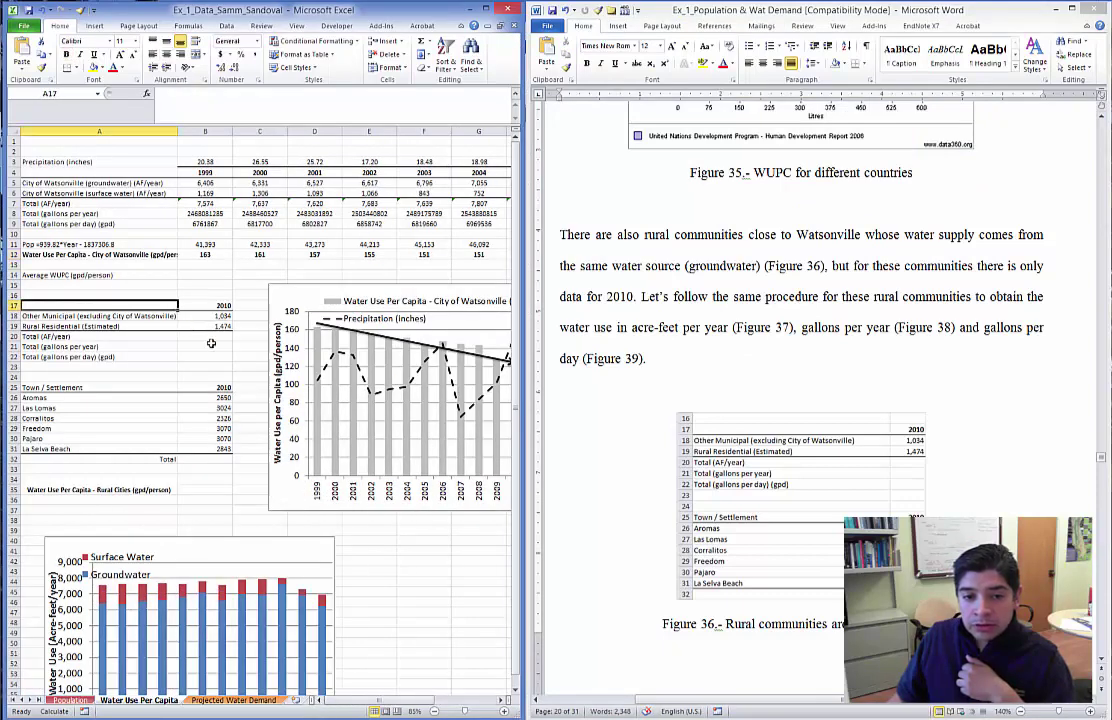
click(607, 257)
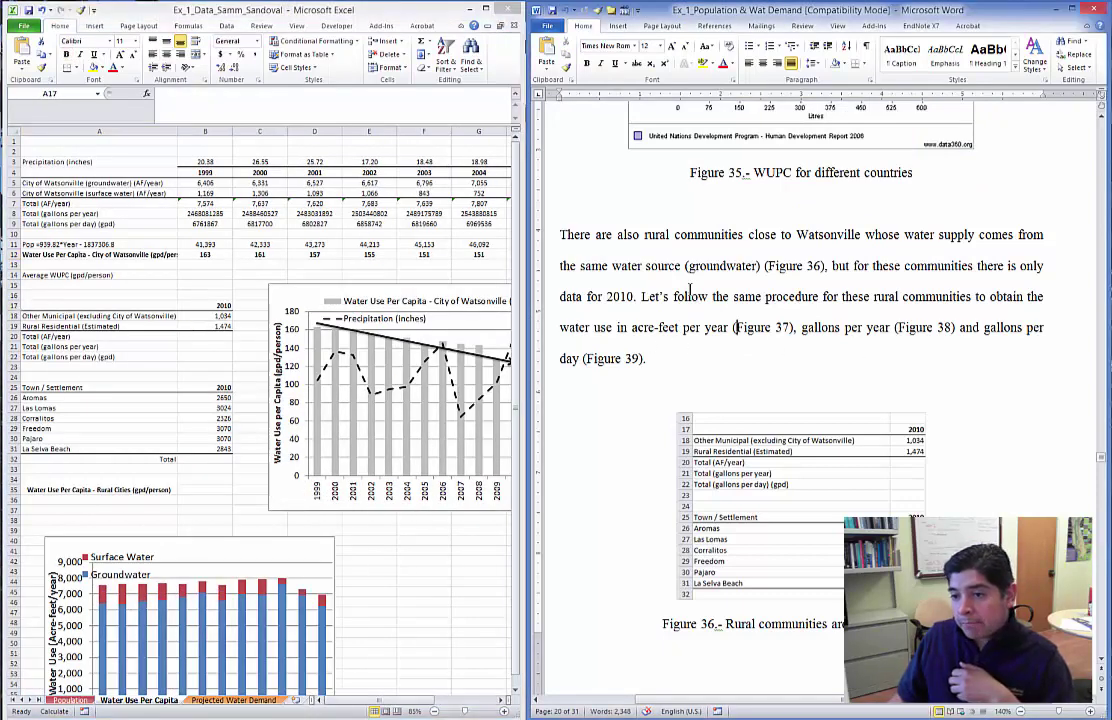
scroll(689, 288, down, 1)
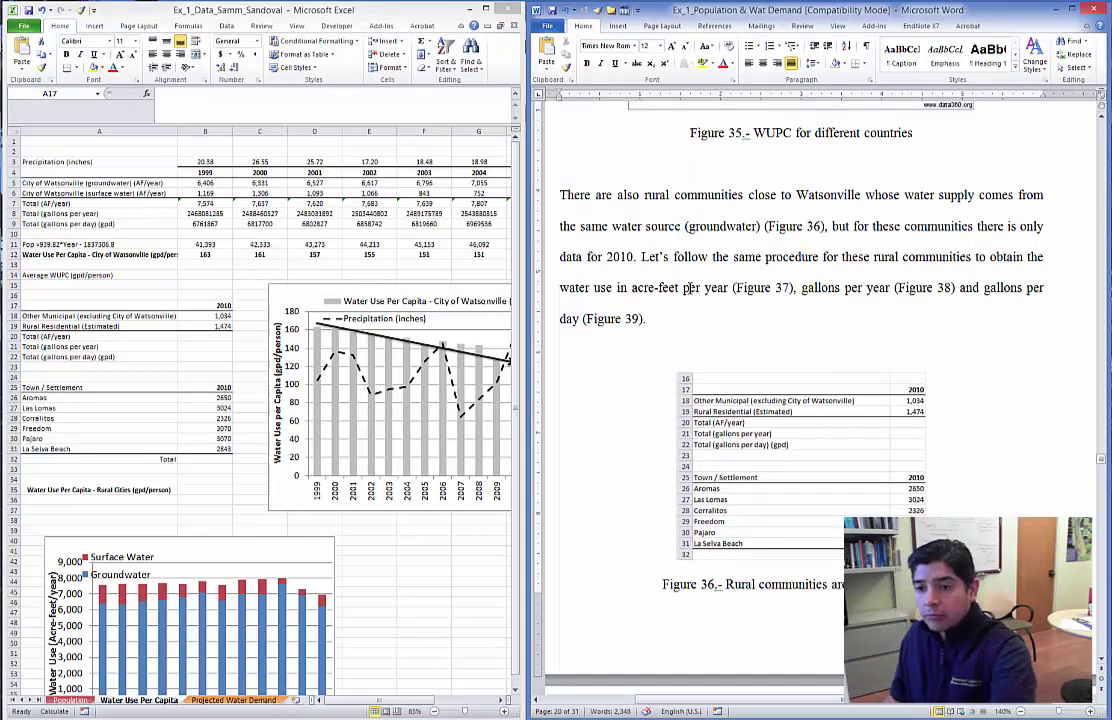
Examine the rural water use rows 17 to 22 and the Town / Settlement population table against the City of Watsonville rows above.
click(150, 305)
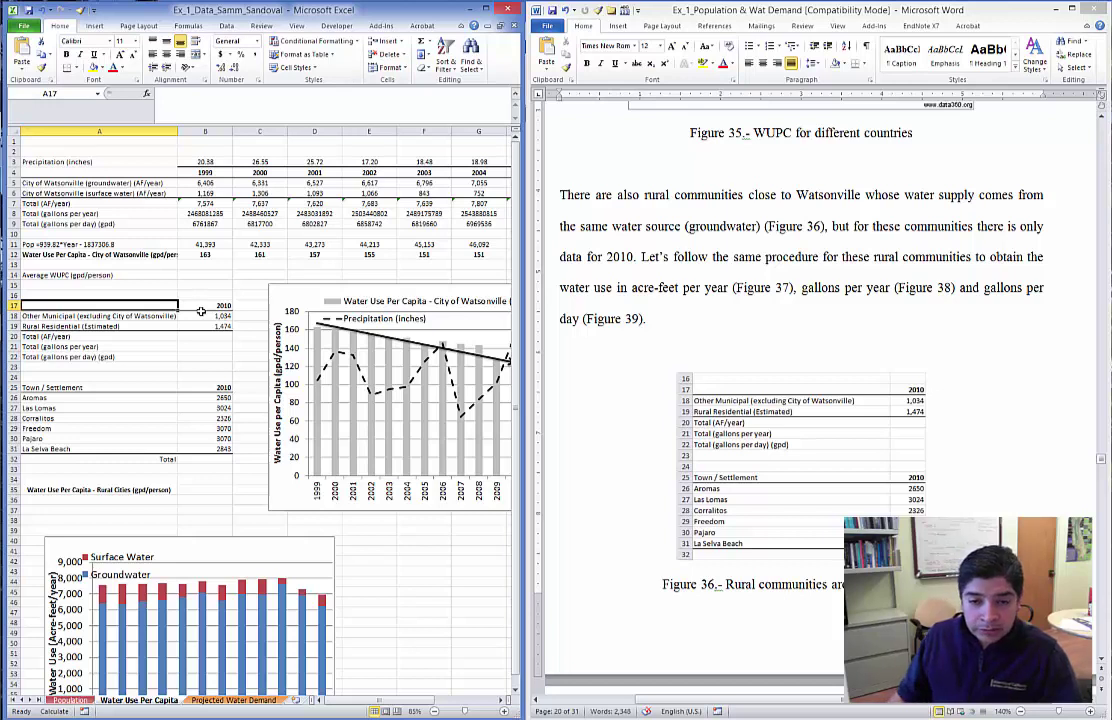
click(143, 316)
drag(150, 305, 194, 358)
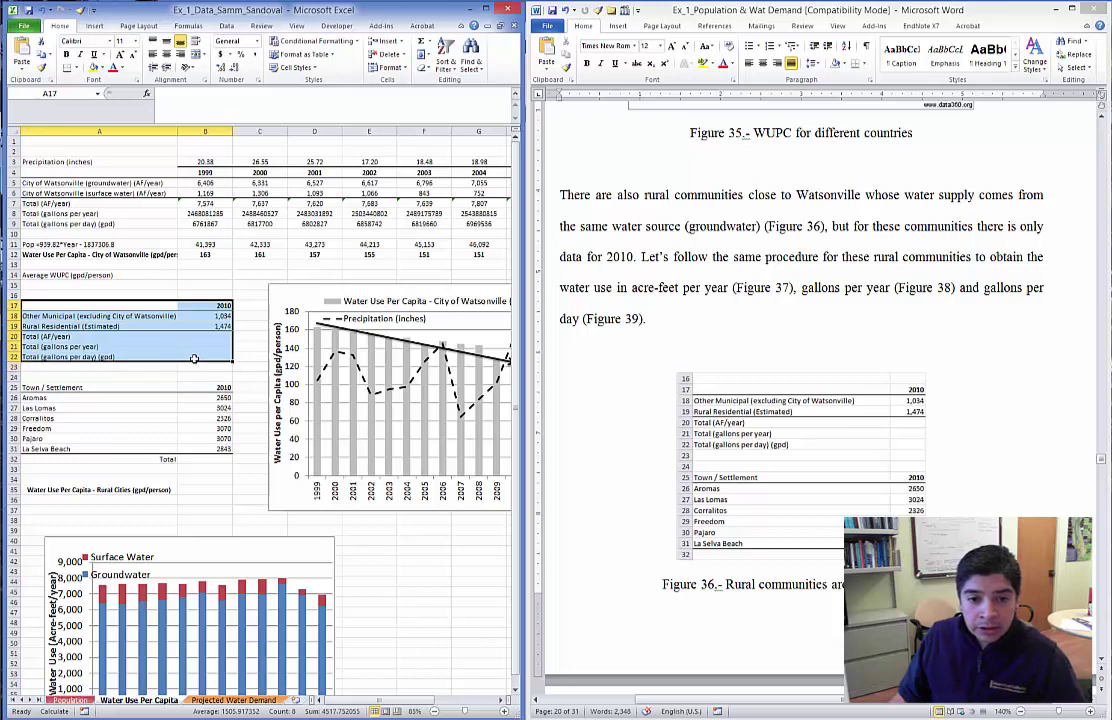
click(140, 357)
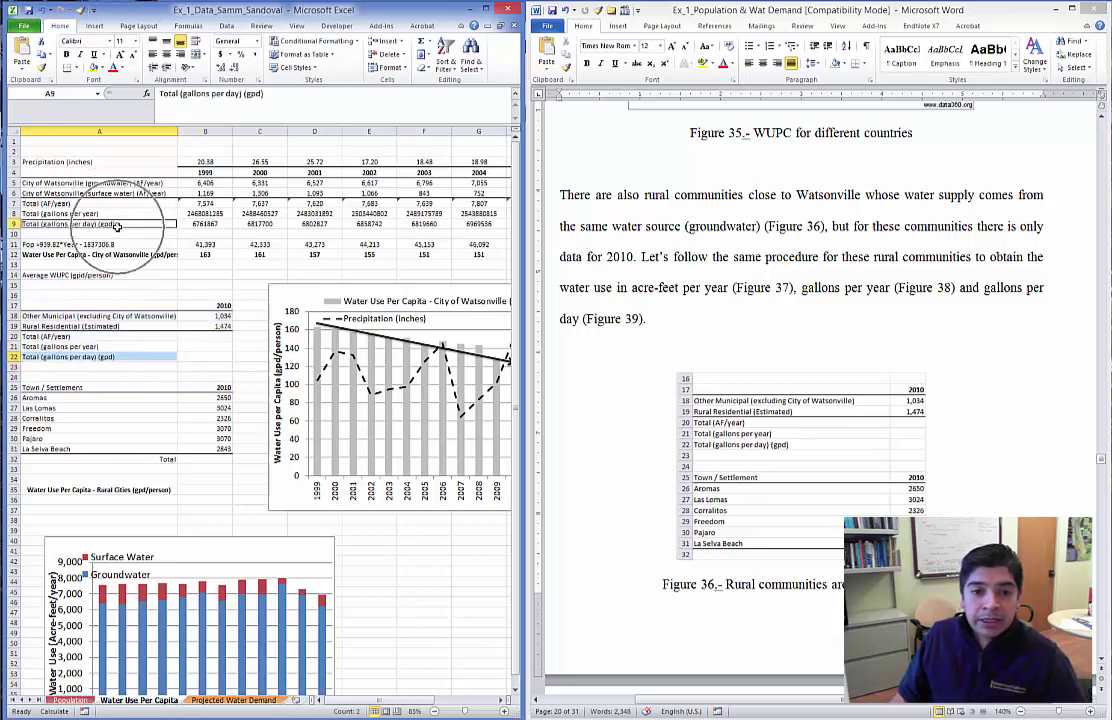
key(Down)
key(Down)
key(Down)
key(Down)
key(Down)
key(Down)
drag(113, 387, 215, 458)
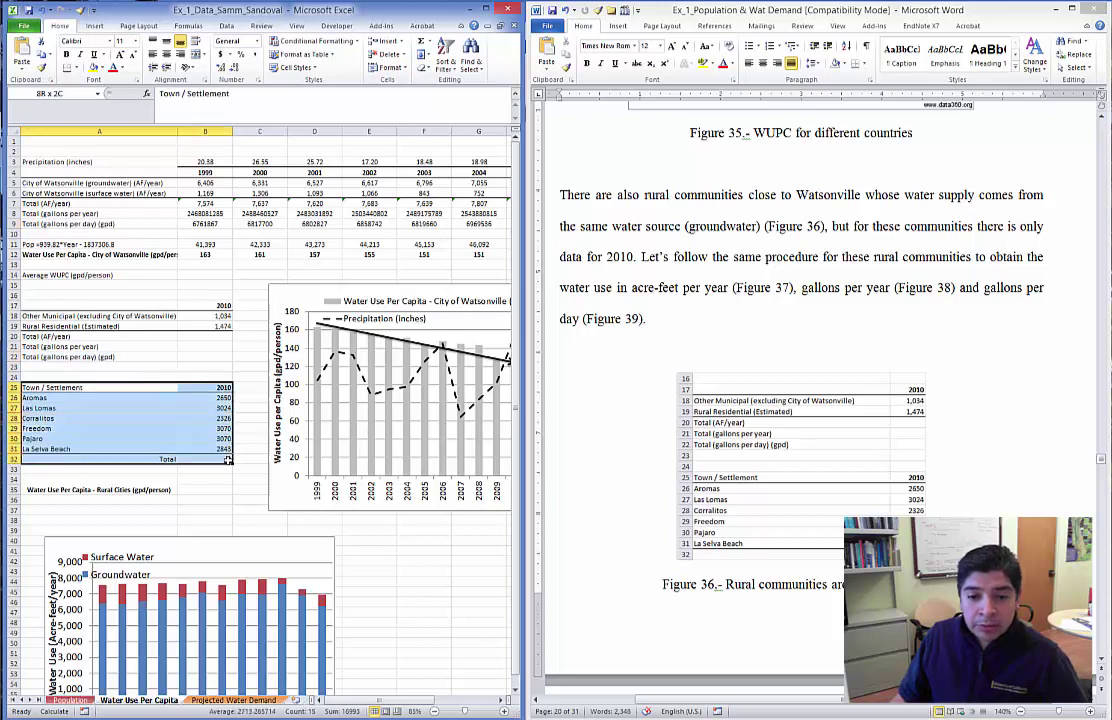
click(204, 245)
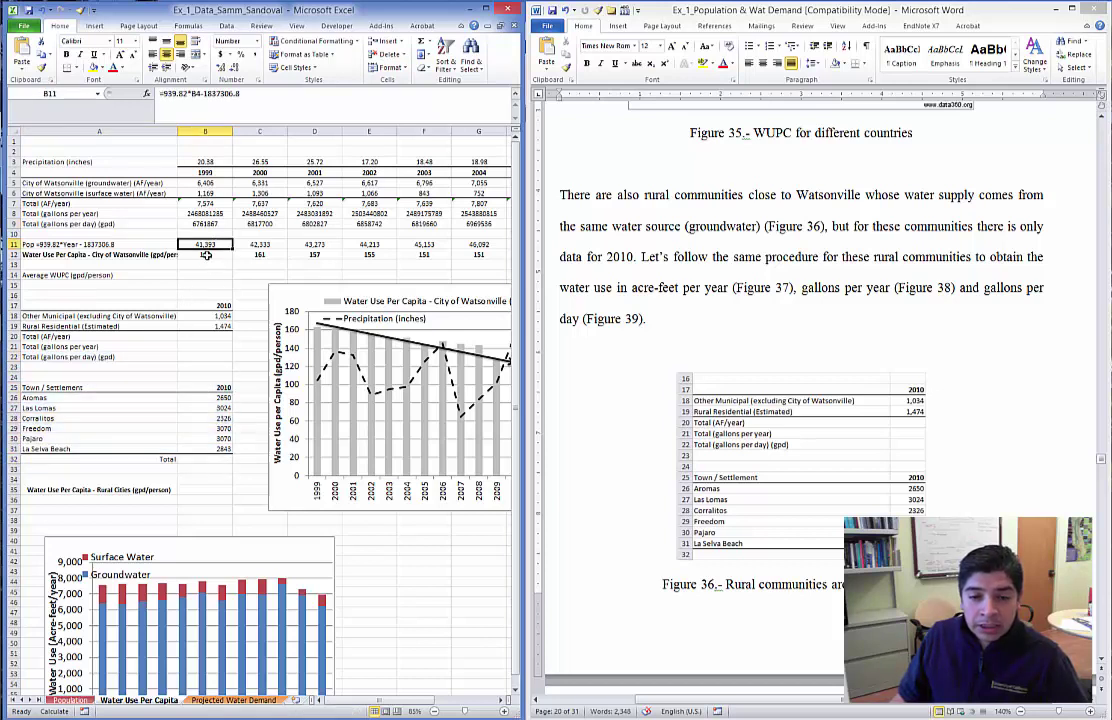
Select the 2010 rural Total (AF/year) cell B20 and consult the formulas in Figures 37 to 39 of the exercise.
click(222, 347)
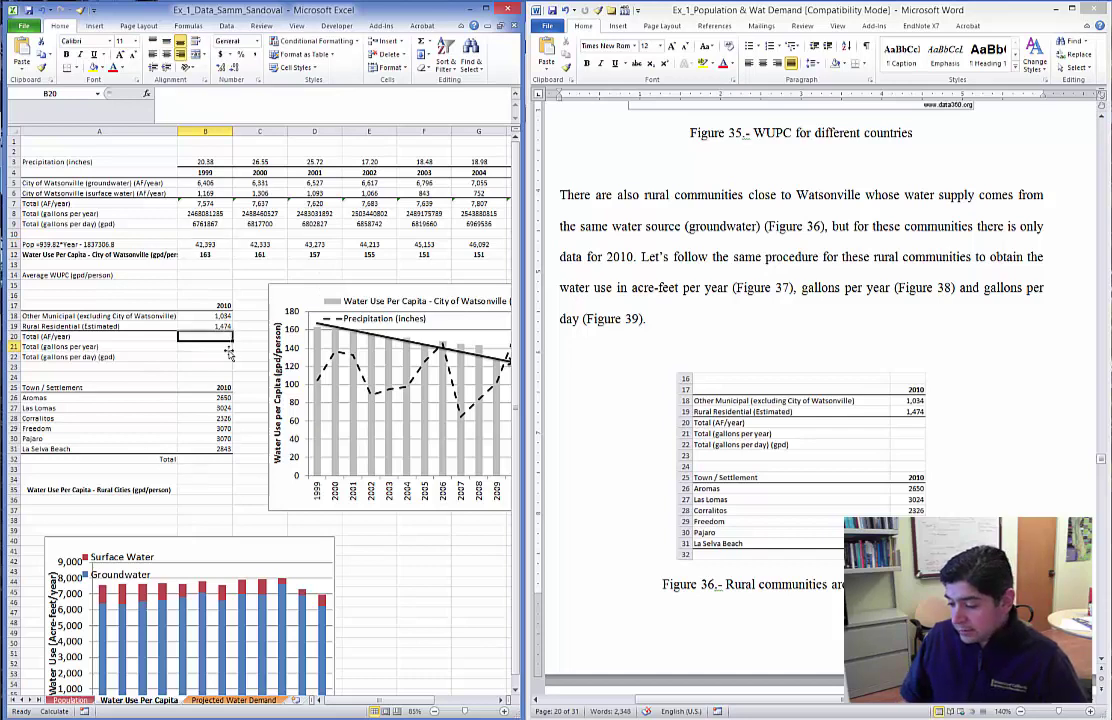
scroll(810, 372, down, 2)
scroll(810, 372, down, 8)
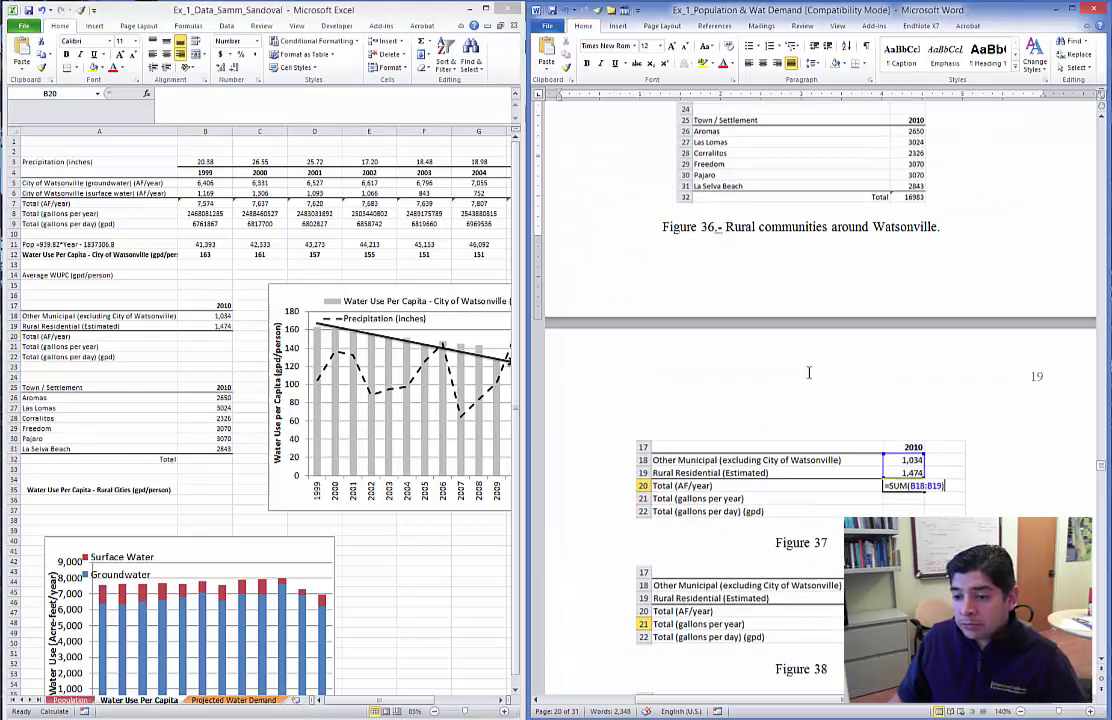
click(222, 315)
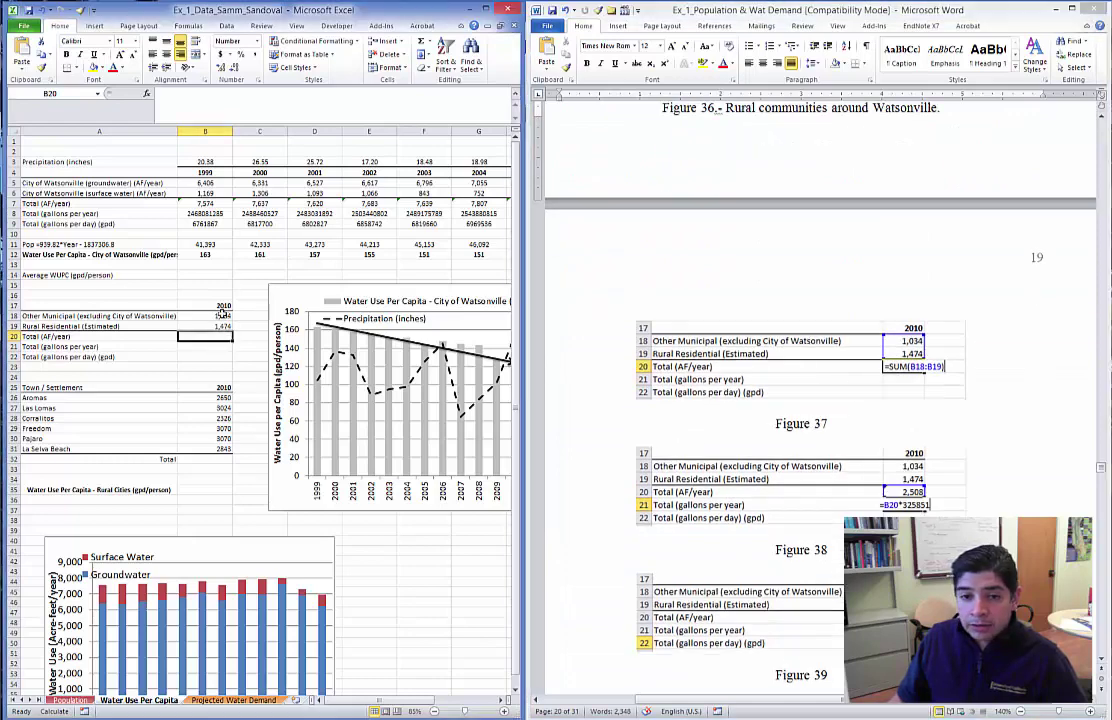
text(=)
key(Up)
key(Up)
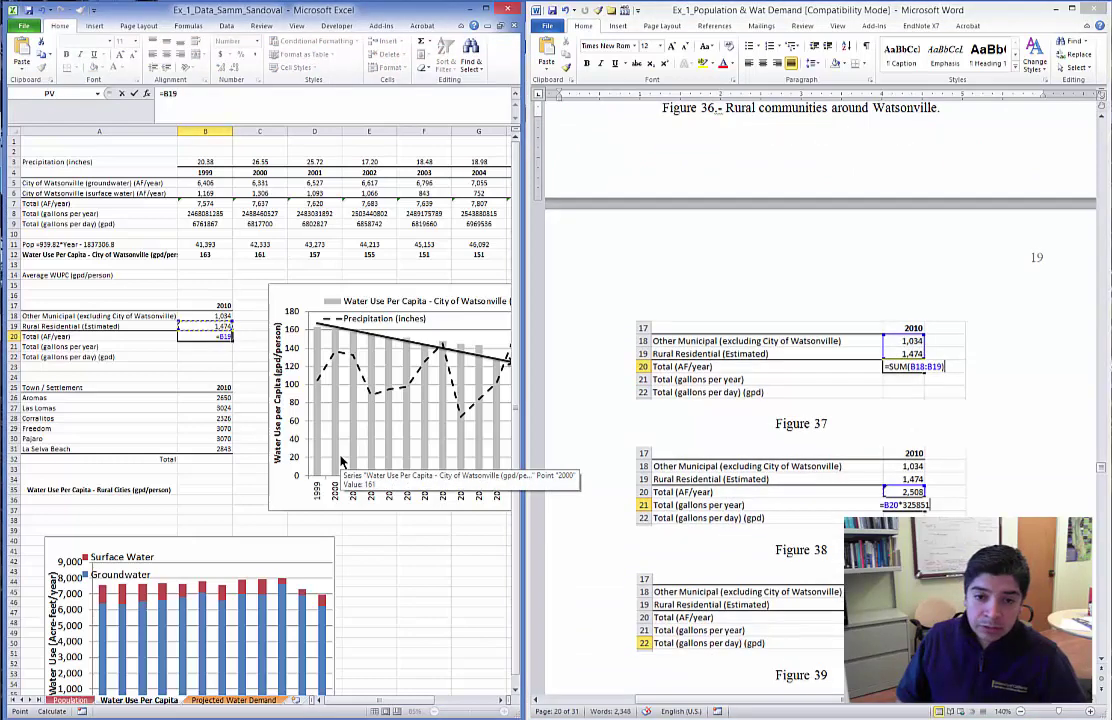
key(shift+Down)
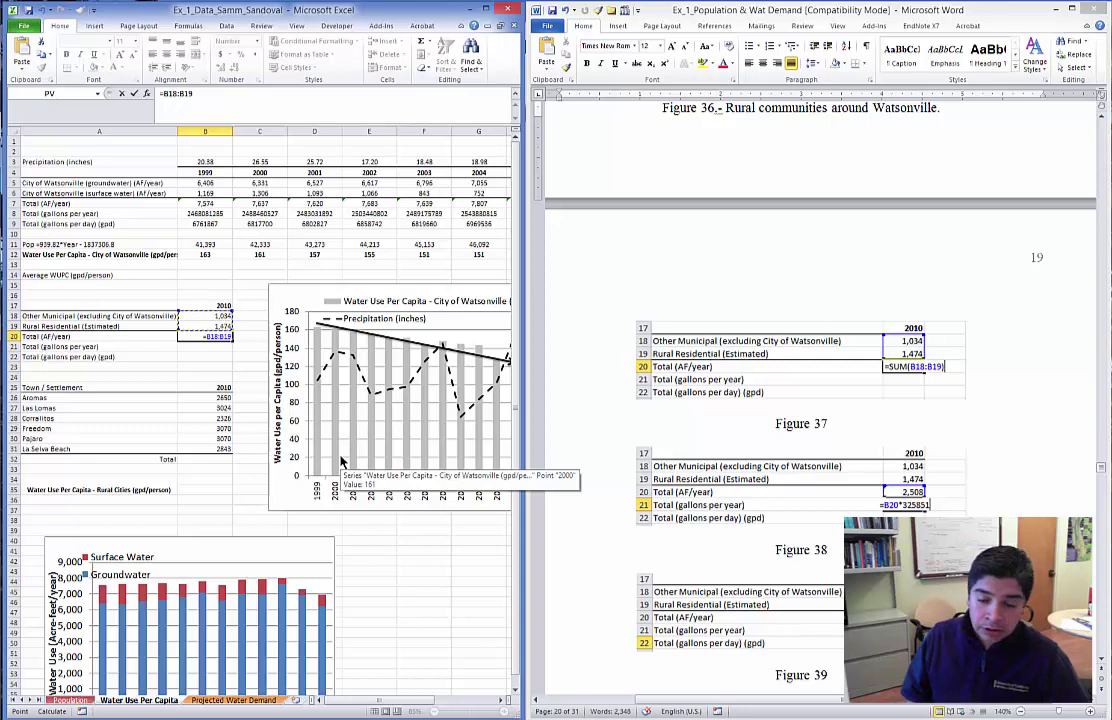
key(shift+Up)
key(shift+Up)
key(shift+Up)
key(shift+Up)
key(shift+Up)
key(shift+Up)
key(shift+Up)
key(shift+Up)
key(shift+Up)
key(shift+Up)
key(shift+Up)
key(Escape)
Calculate the 2010 rural Total (AF/year) in B20 as the sum of B18:B19.
text(=)
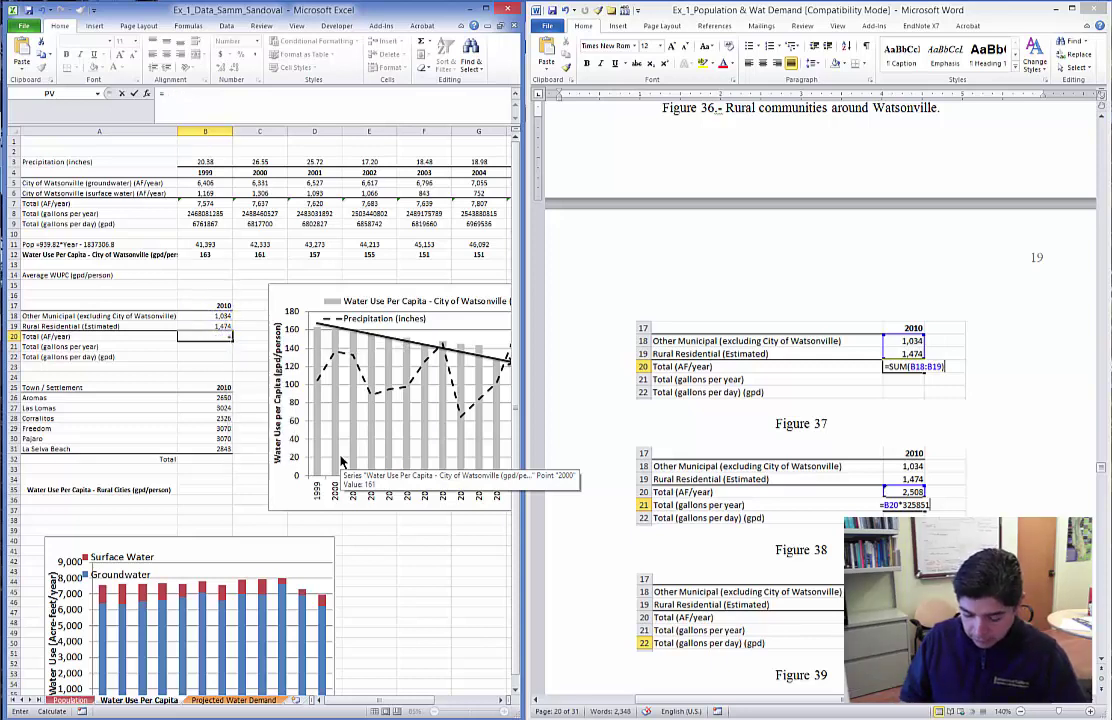
text(sum()
key(Up)
key(Up)
key(shift+Down)
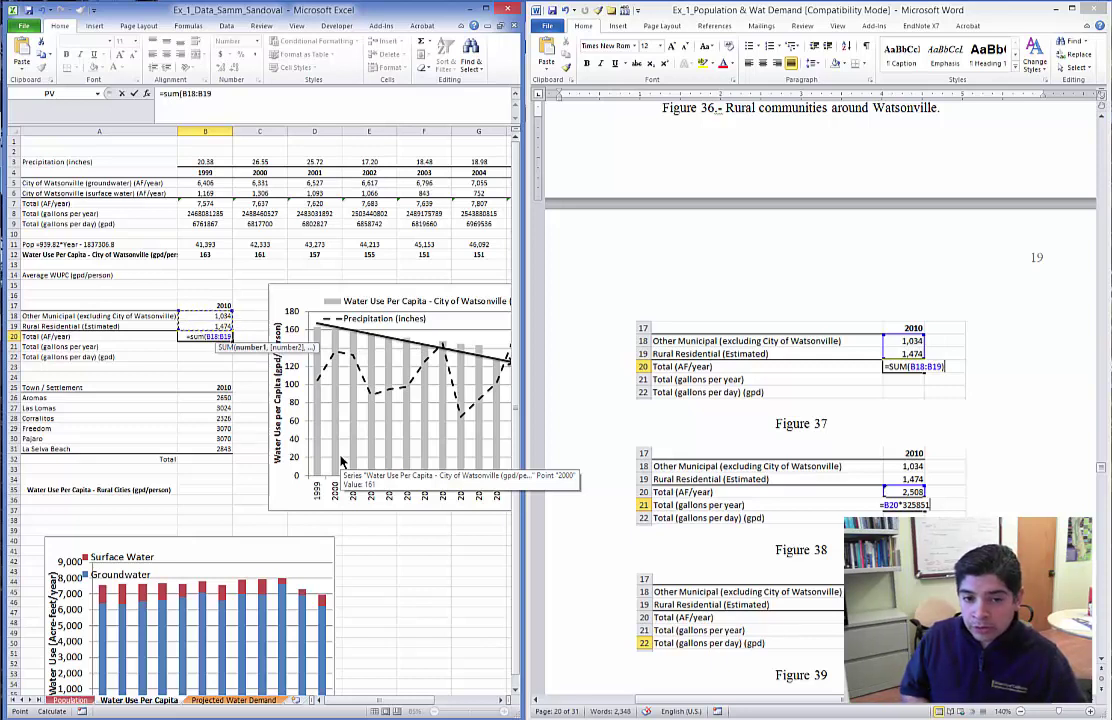
key(Return)
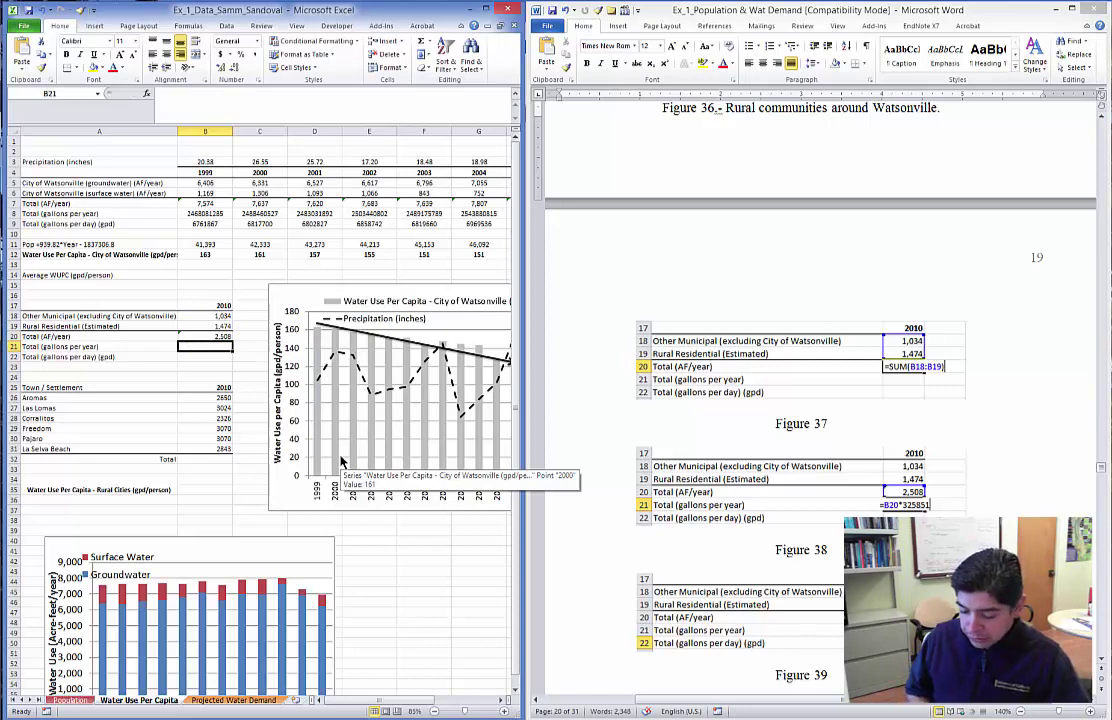
Calculate the rural Total (gallons per year) in B21 with =B20*325851, accepting the proposed formula correction.
text(=)
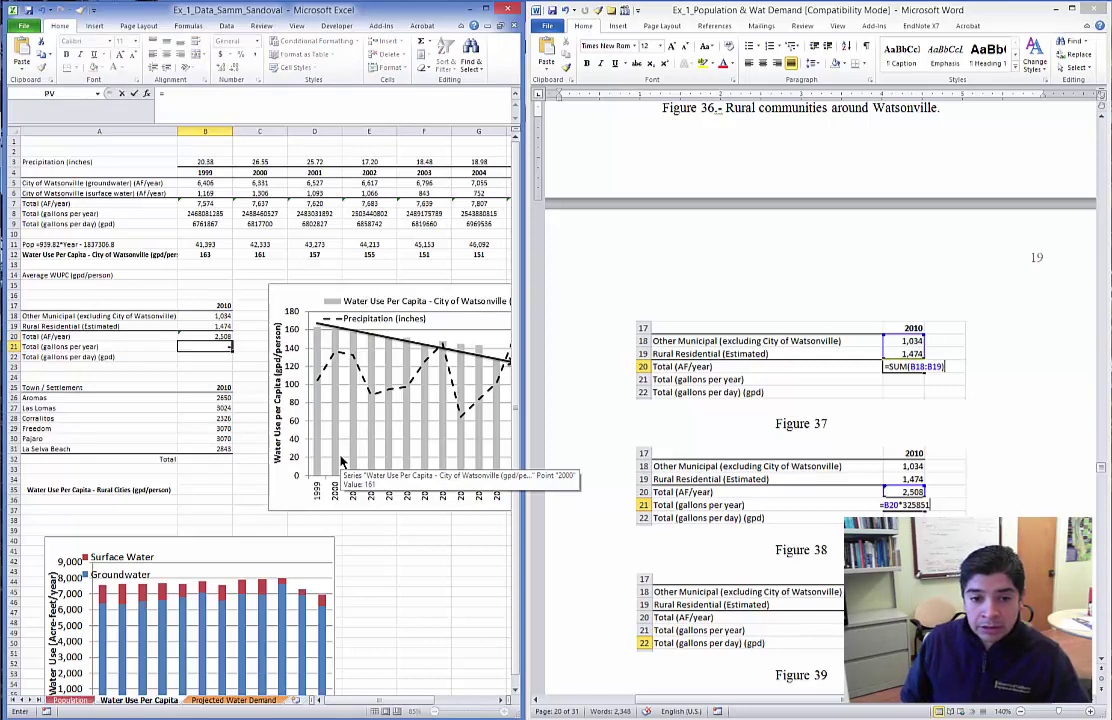
text(B20**3)
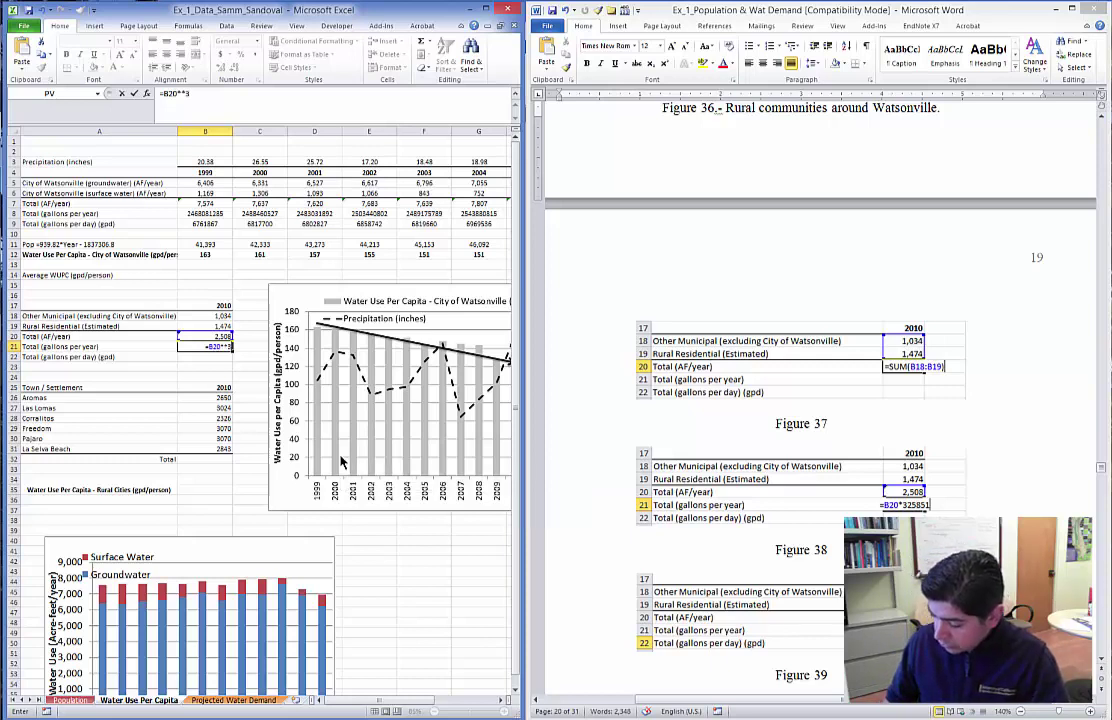
text(25)
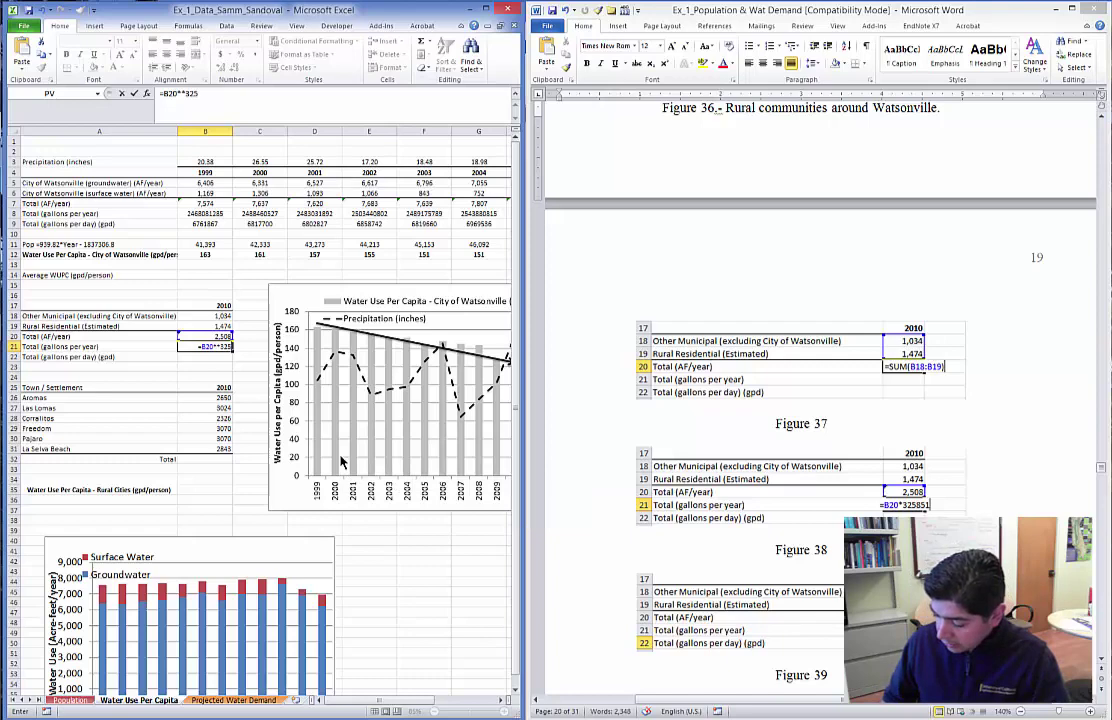
text(851)
key(Return)
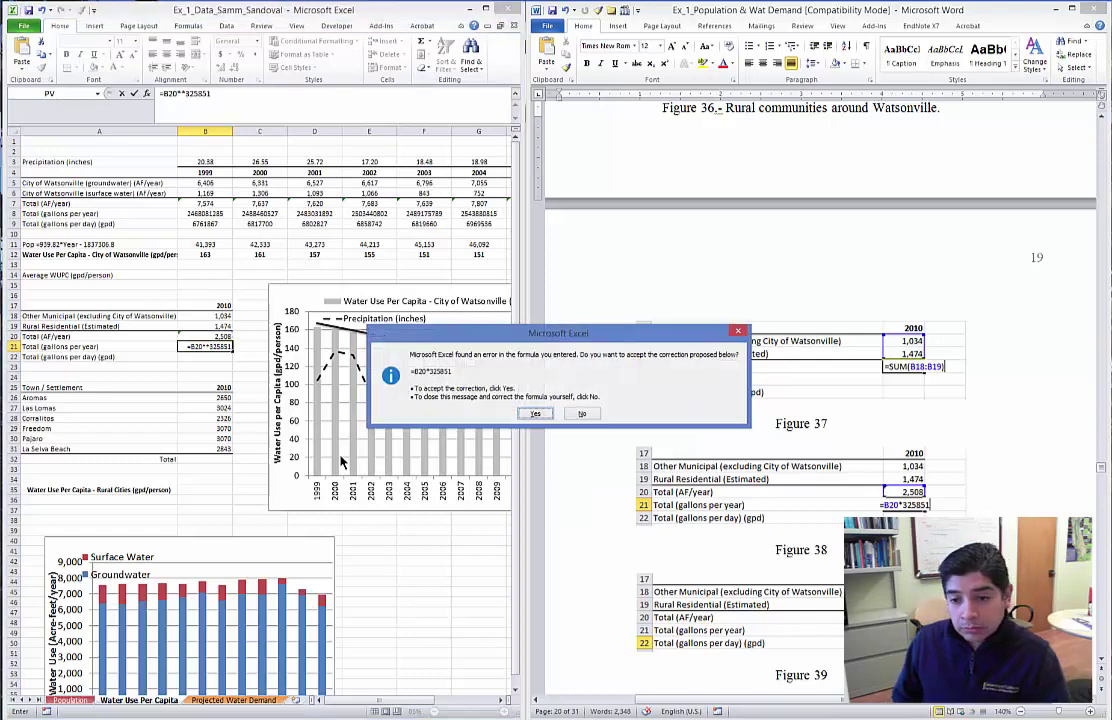
key(Return)
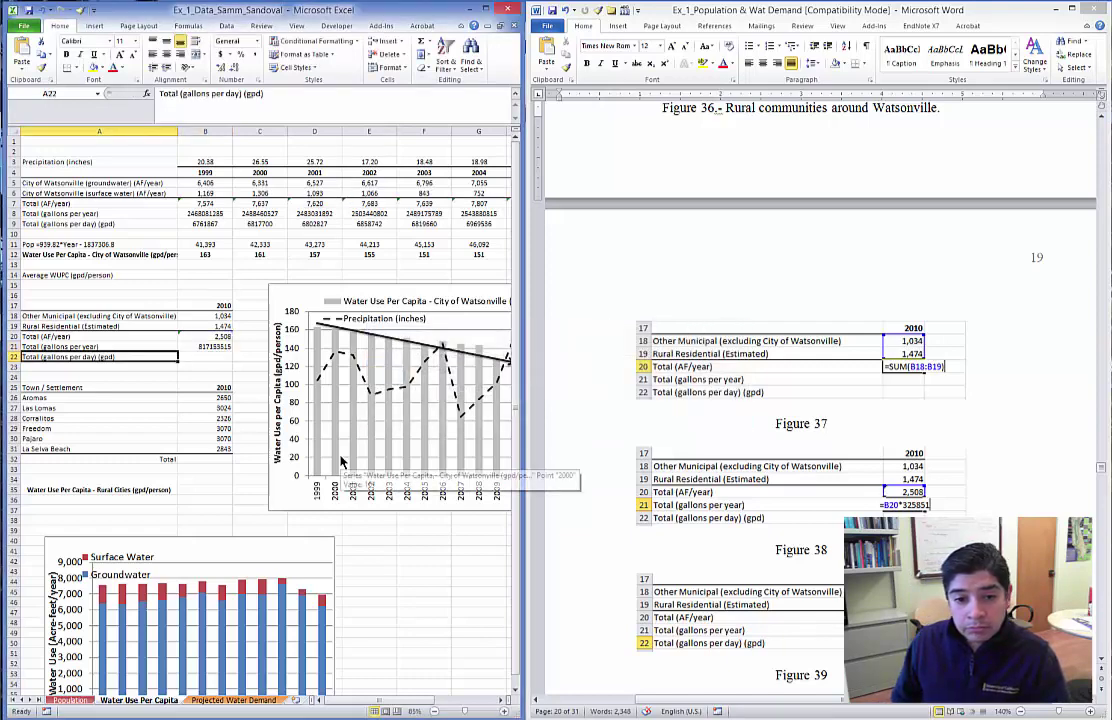
Calculate the rural Total (gallons per day) in B22 with =B21/365.
key(Up)
key(Right)
key(Down)
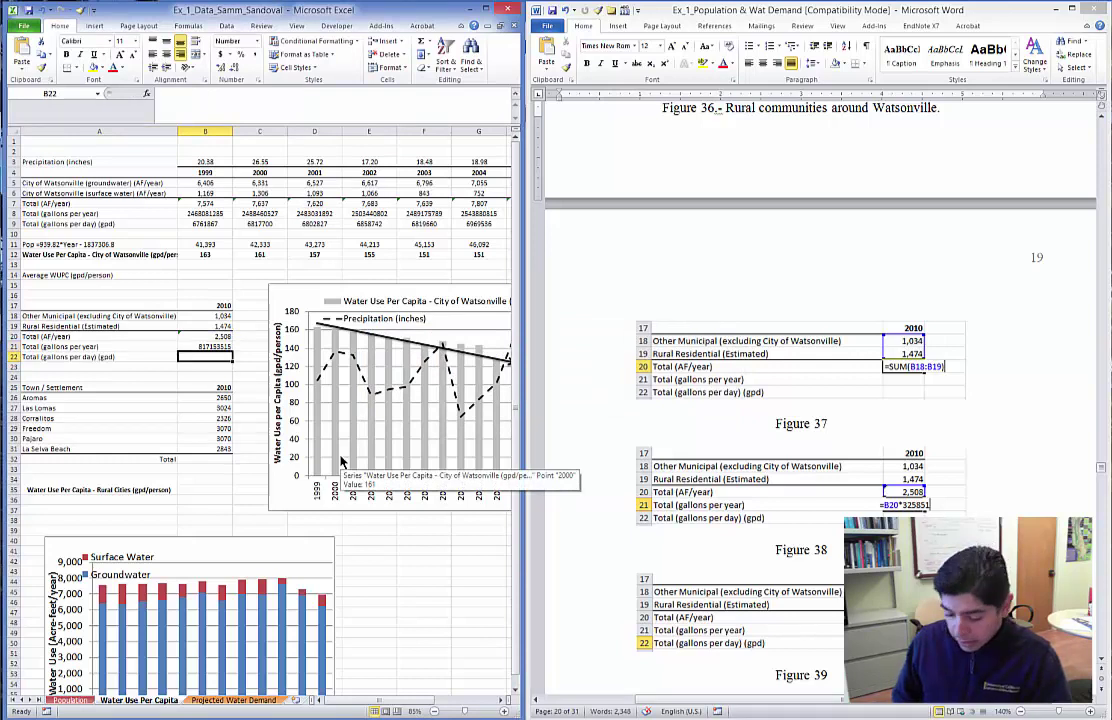
text(=)
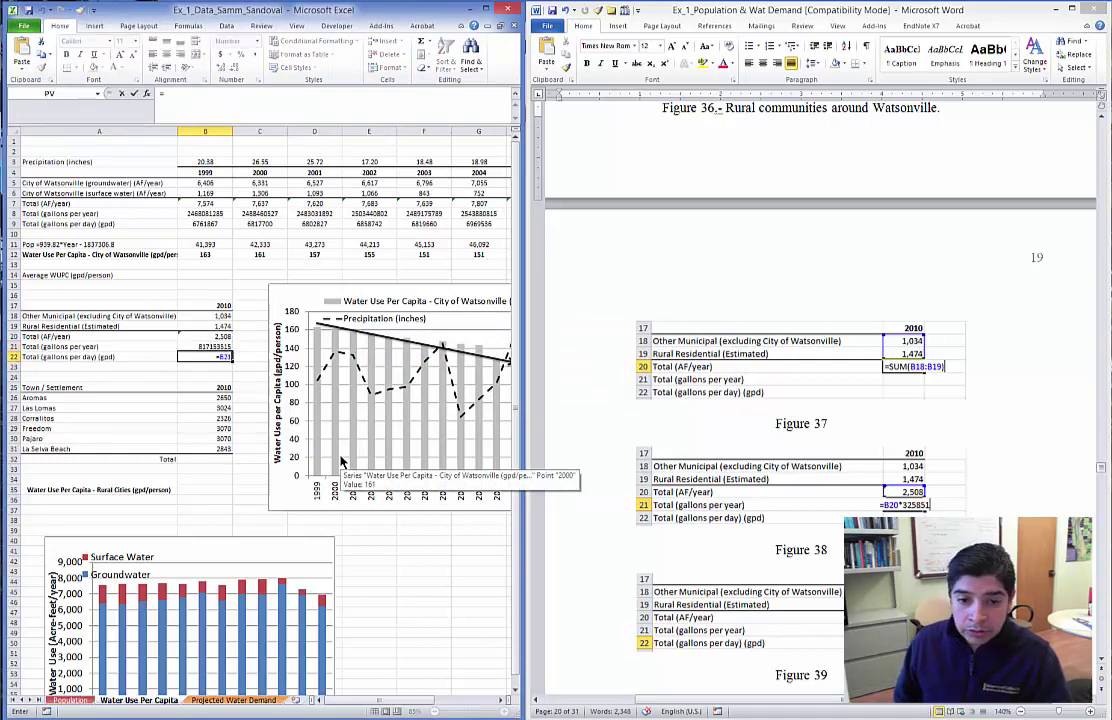
text(/)
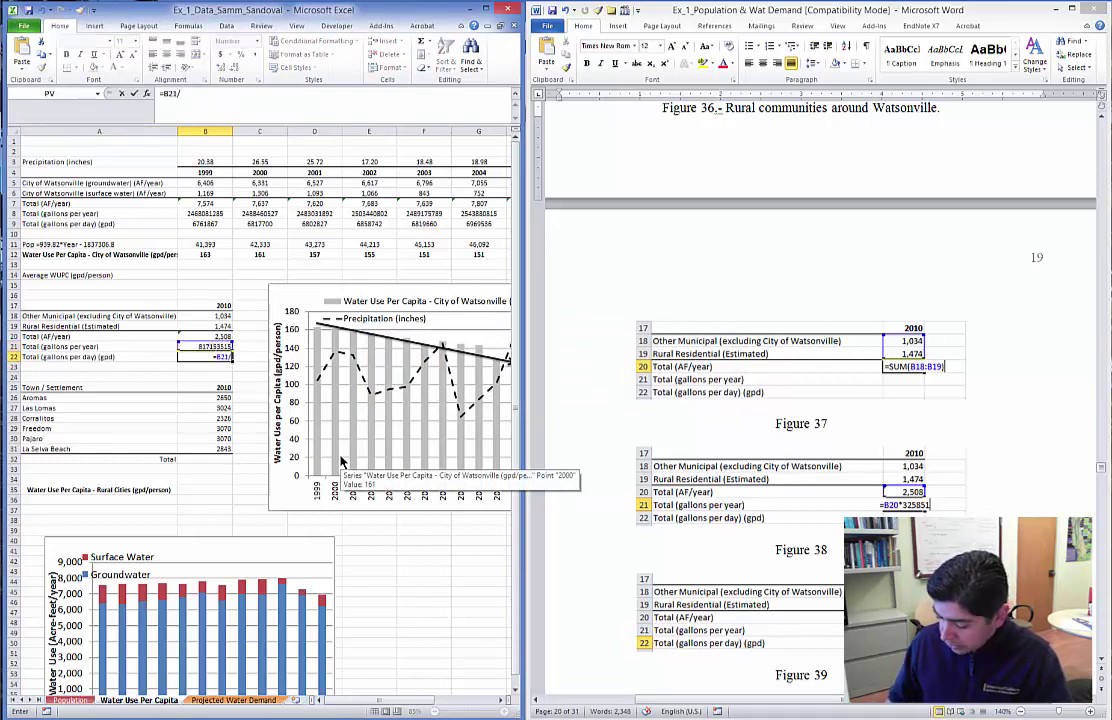
text(365)
key(Return)
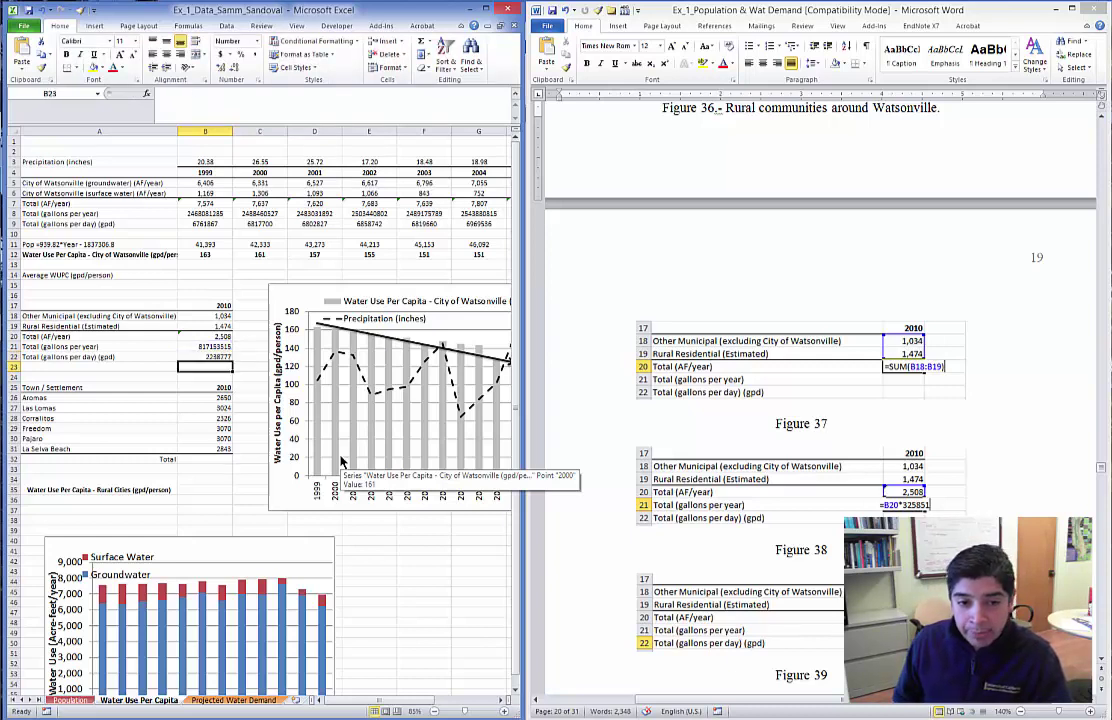
Total the 2010 populations of the rural towns in B32 by summing B26:B31.
key(Down)
key(Down)
key(Down)
key(Down)
key(Down)
key(Down)
key(Down)
key(Down)
key(Down)
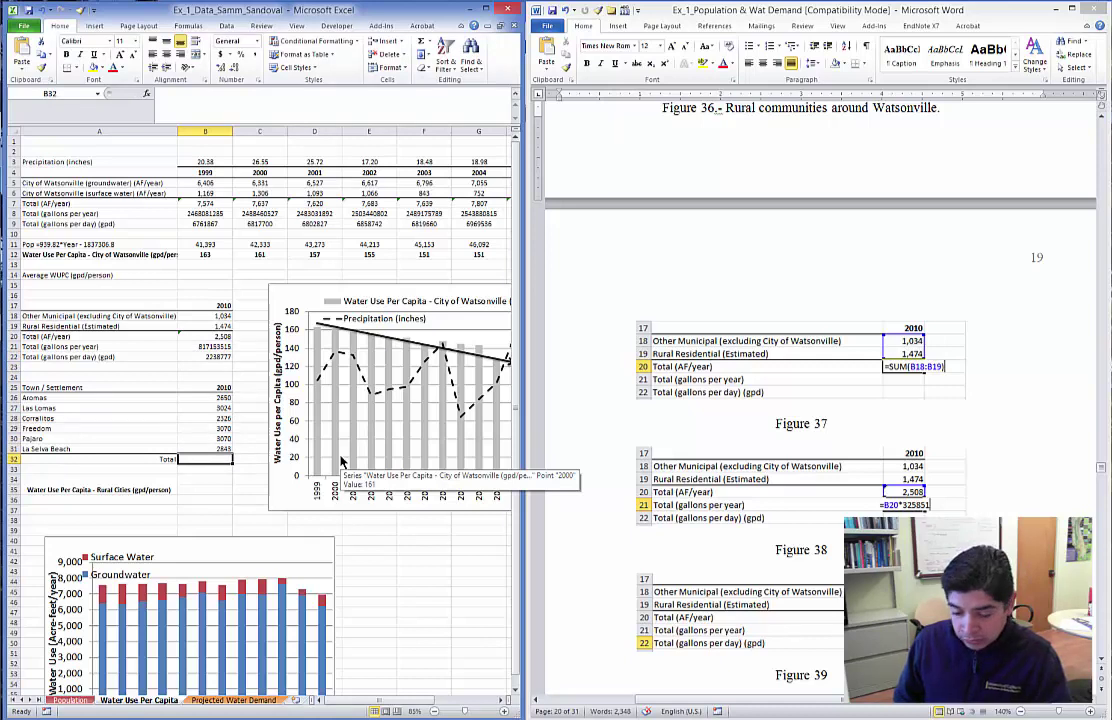
text(=sum()
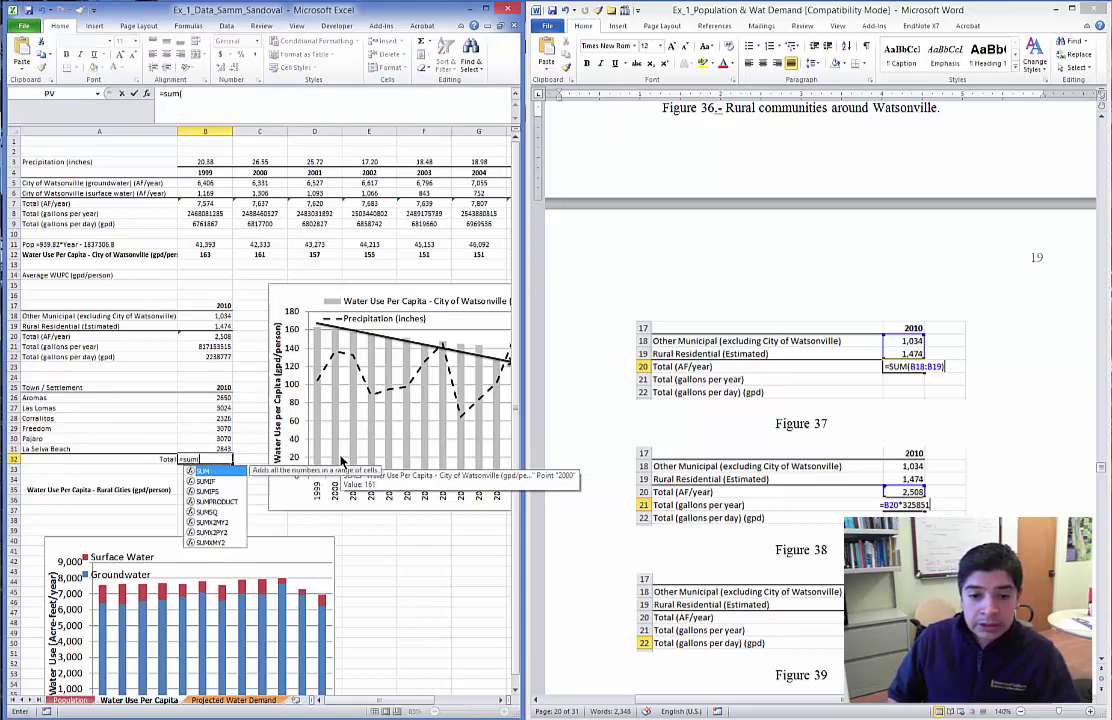
key(Up)
key(shift+Up)
key(shift+Up)
key(shift+Up)
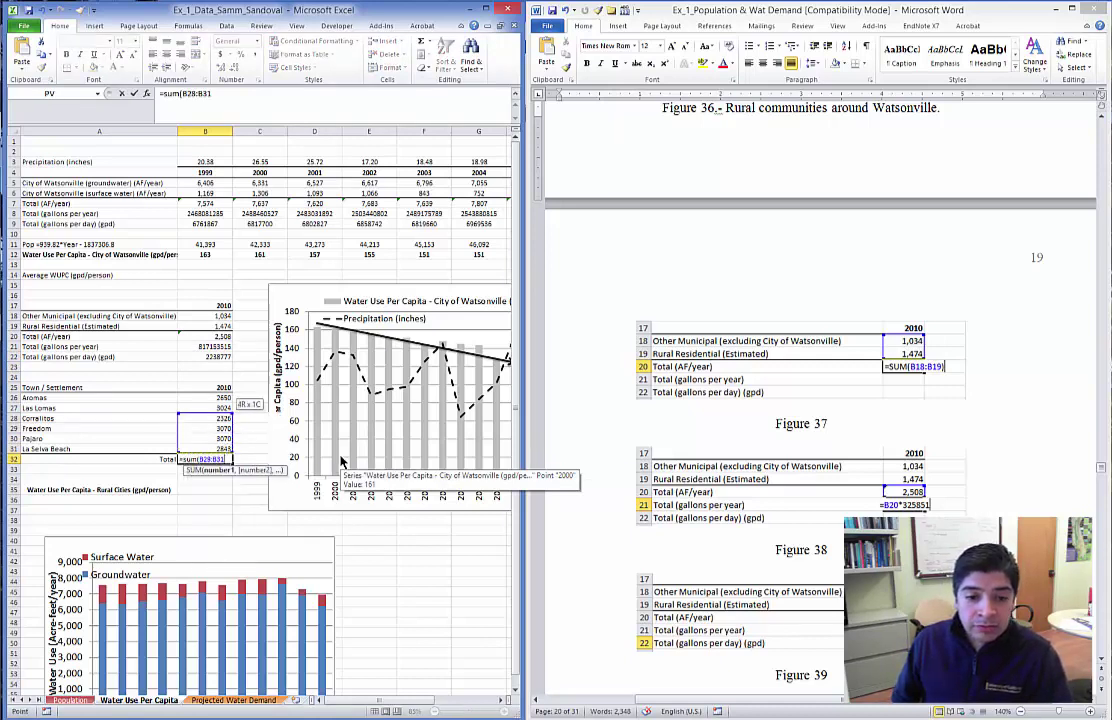
key(shift+Up)
key(shift+Up)
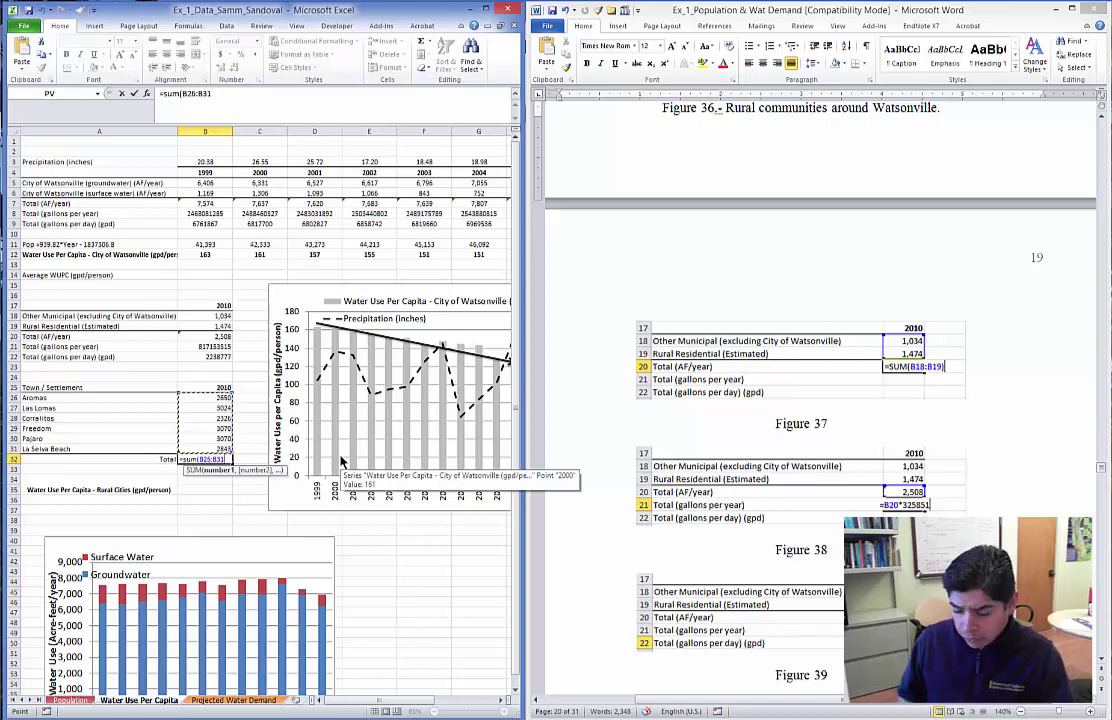
key(Return)
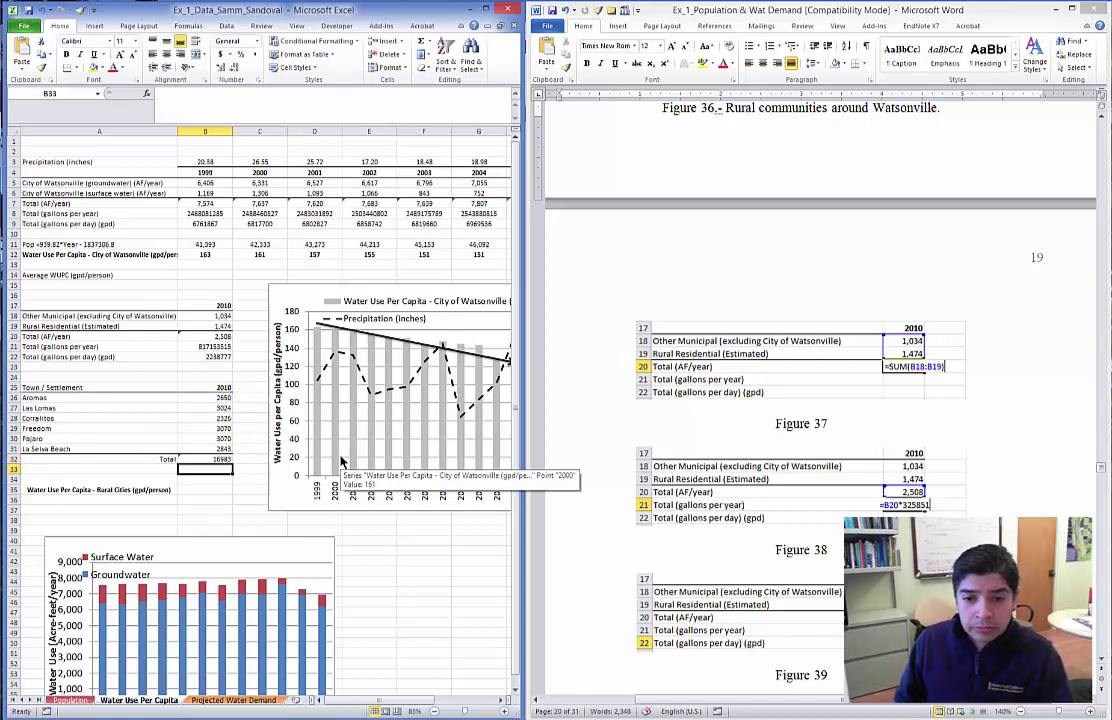
key(Down)
key(Down)
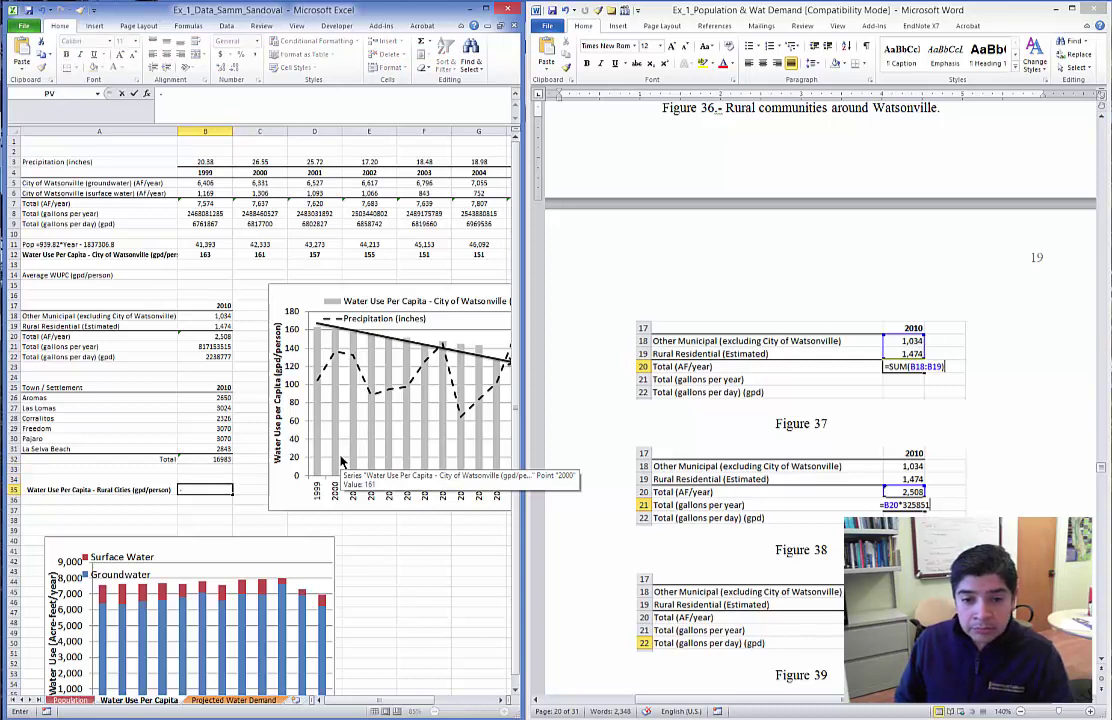
text(=)
key(Up)
key(Up)
key(Up)
key(Up)
key(Up)
key(Up)
key(Up)
key(Up)
key(Up)
key(Up)
key(Up)
key(Up)
key(Up)
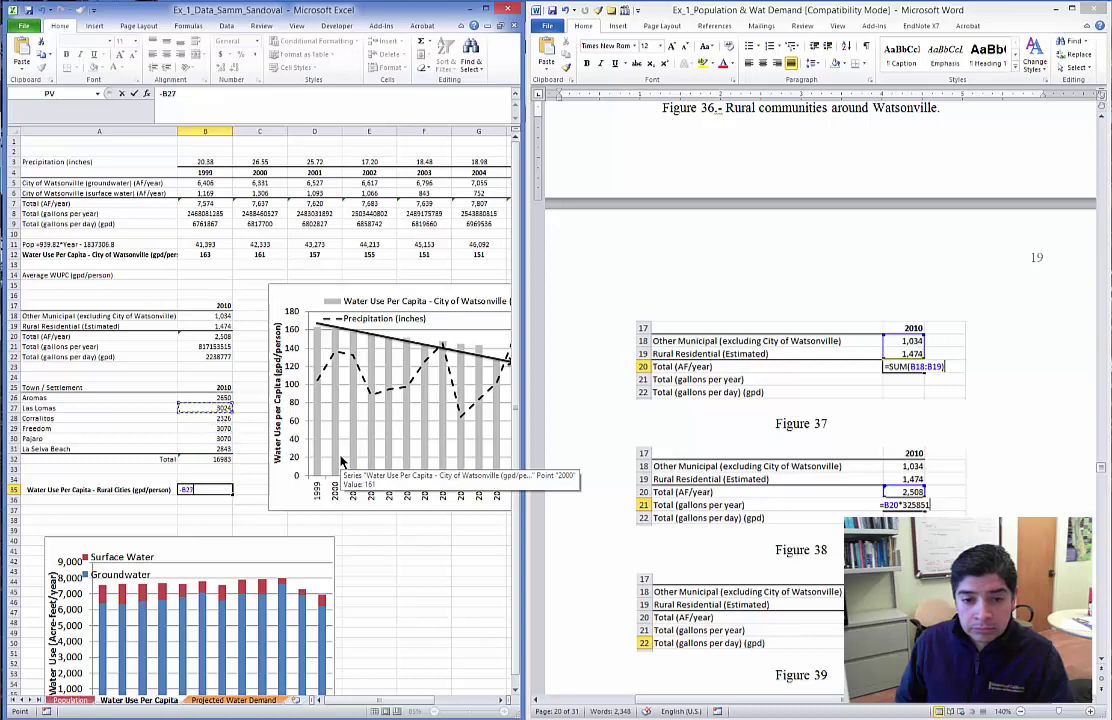
text(/)
key(Down)
key(Down)
key(Down)
key(Down)
key(Down)
key(Down)
key(Down)
key(Down)
key(Down)
key(Down)
key(Down)
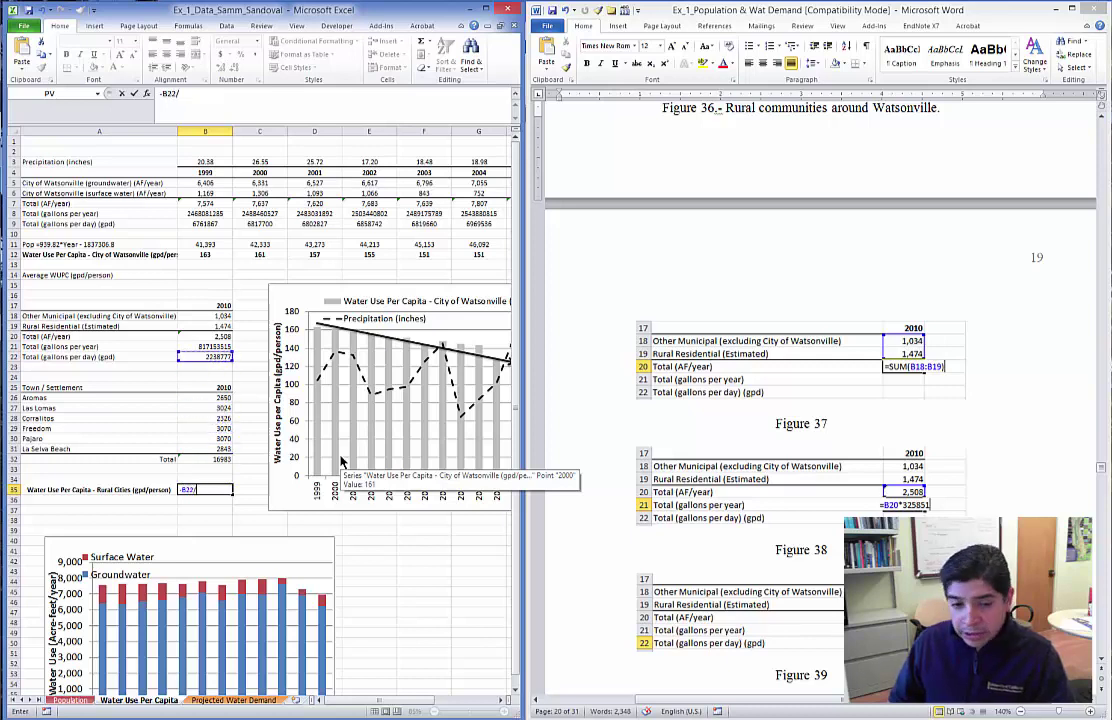
key(Up)
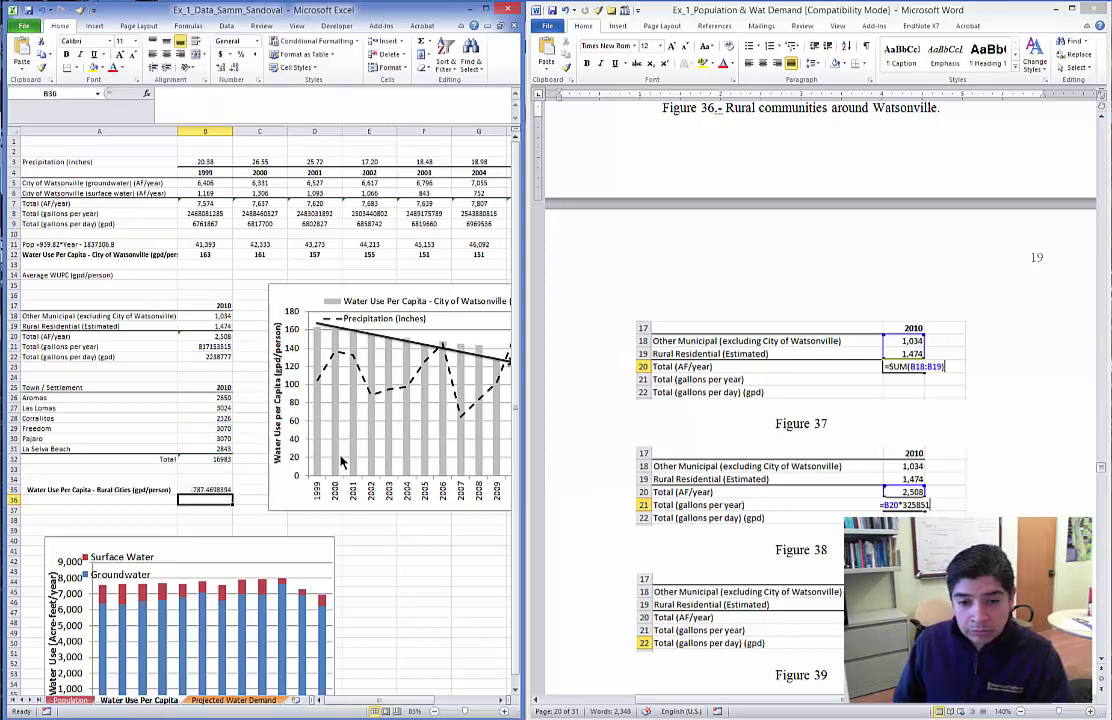
key(Return)
key(Delete)
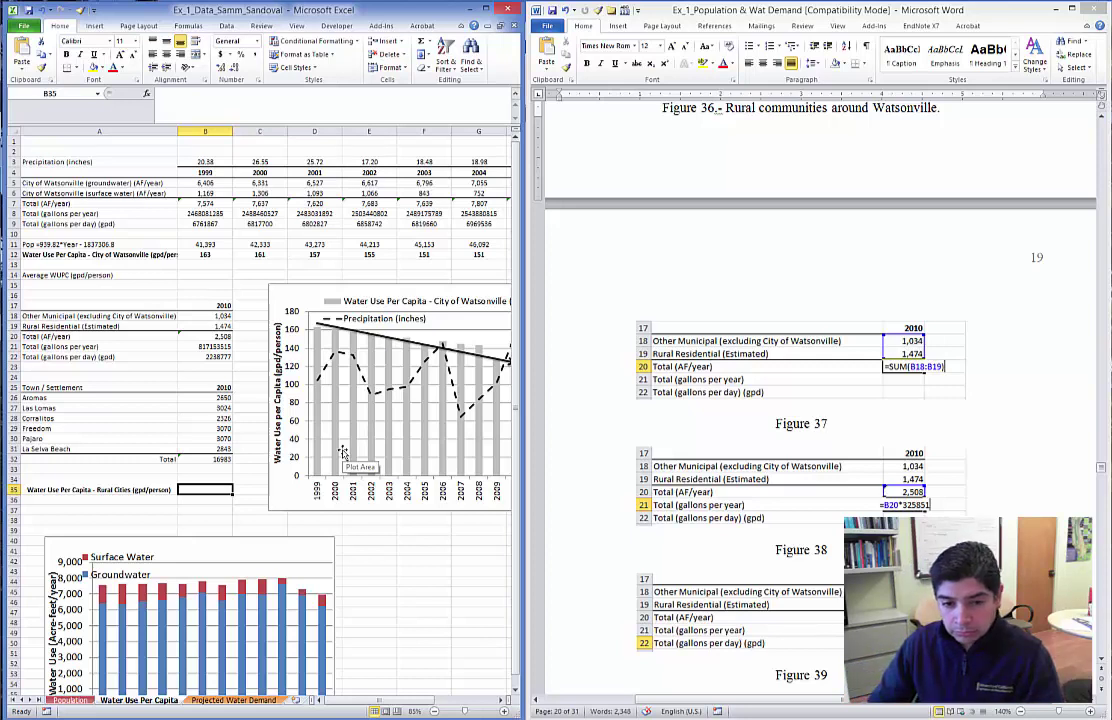
Calculate the rural cities' Water Use Per Capita in B35 with =B22/B32.
text(=)
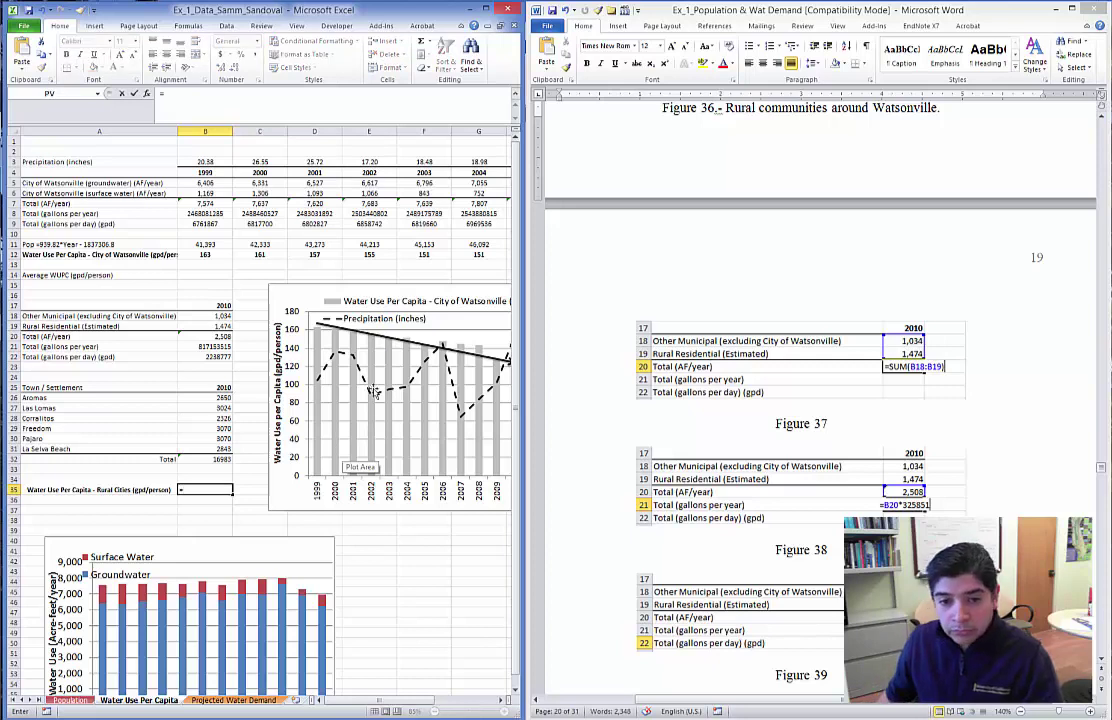
click(190, 358)
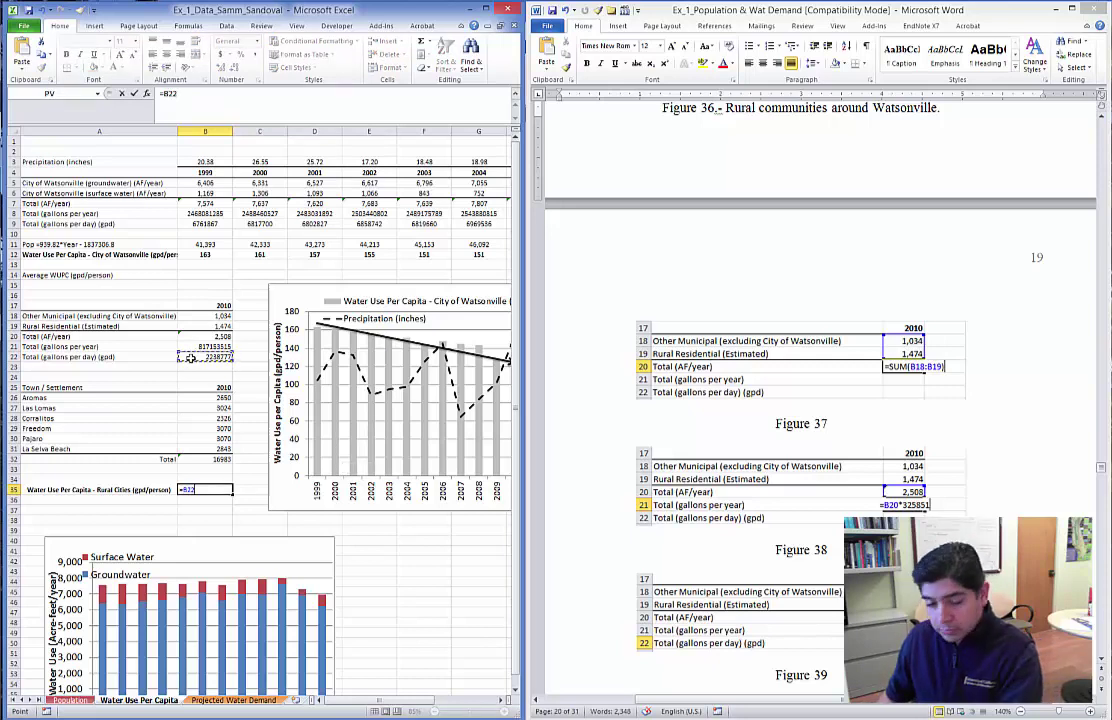
text(/)
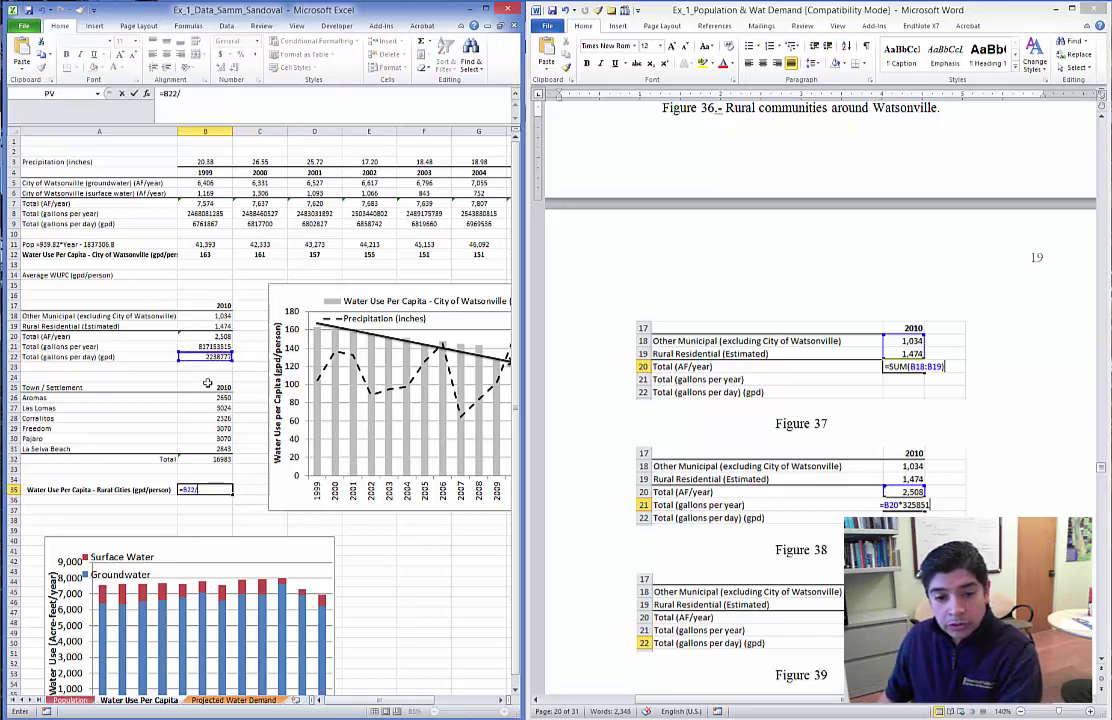
click(226, 458)
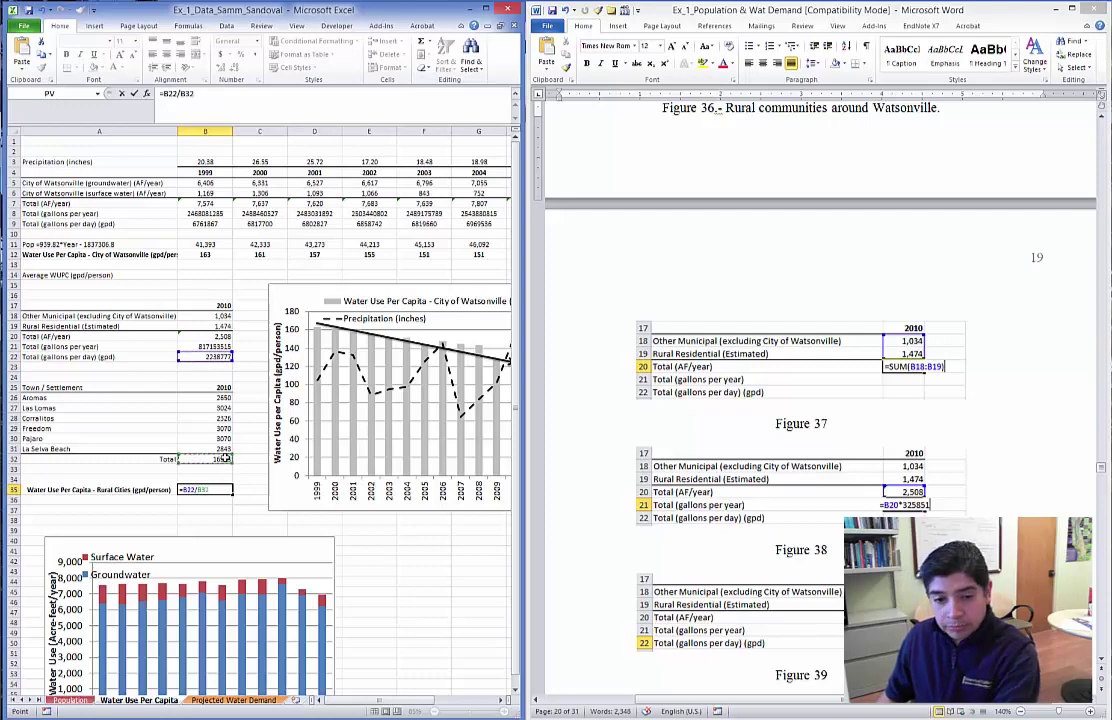
key(Return)
click(213, 488)
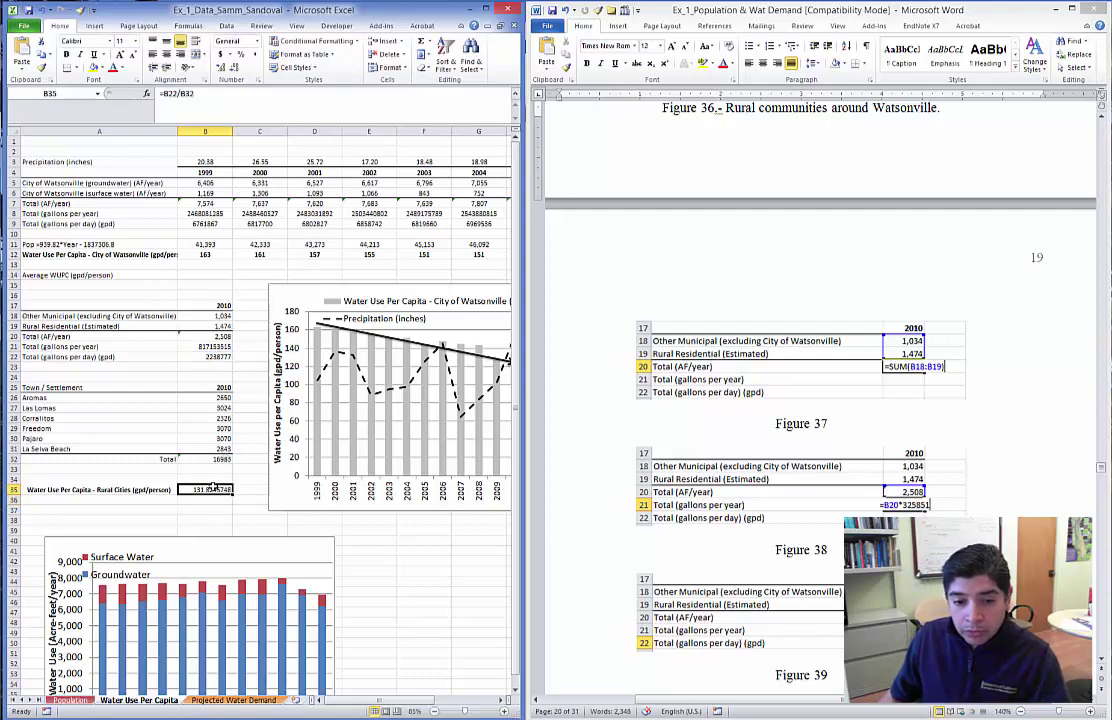
Format the rural per-capita result in B35 in bold red with no decimal places.
scroll(213, 488, down, 2)
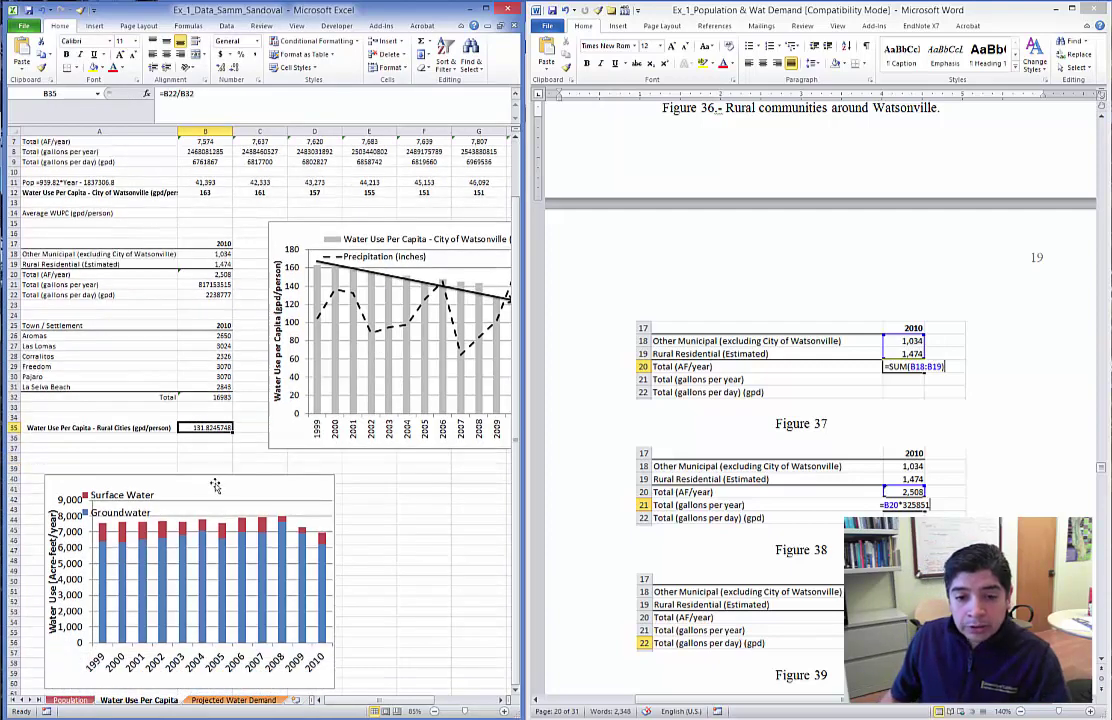
click(115, 68)
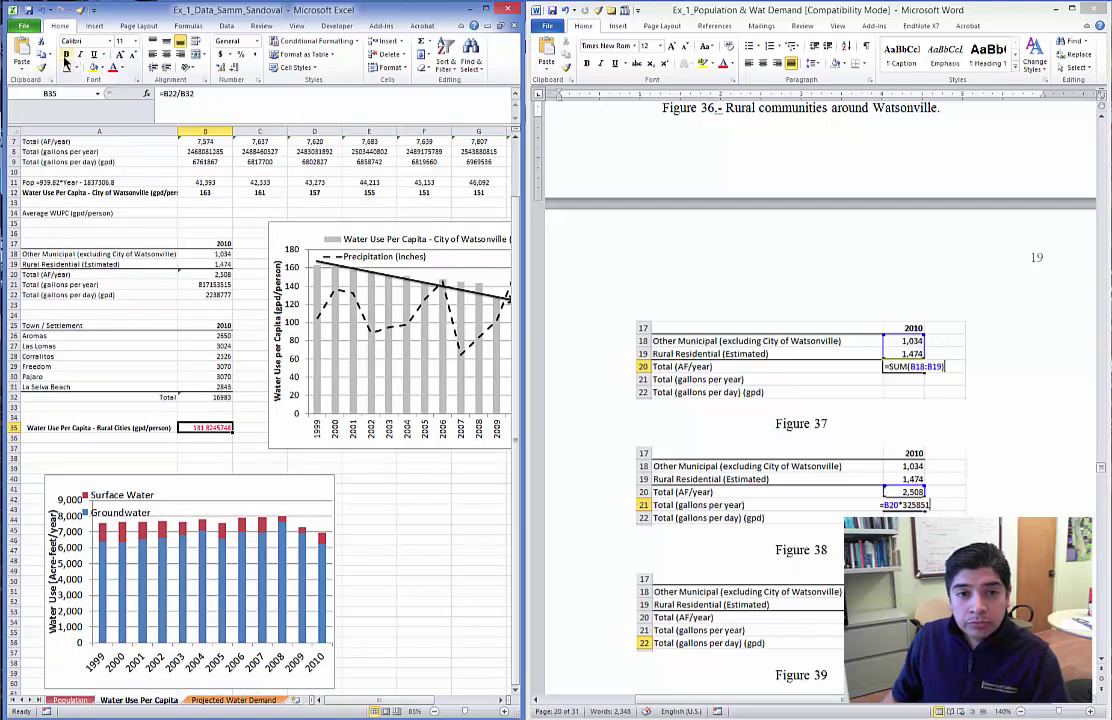
click(64, 55)
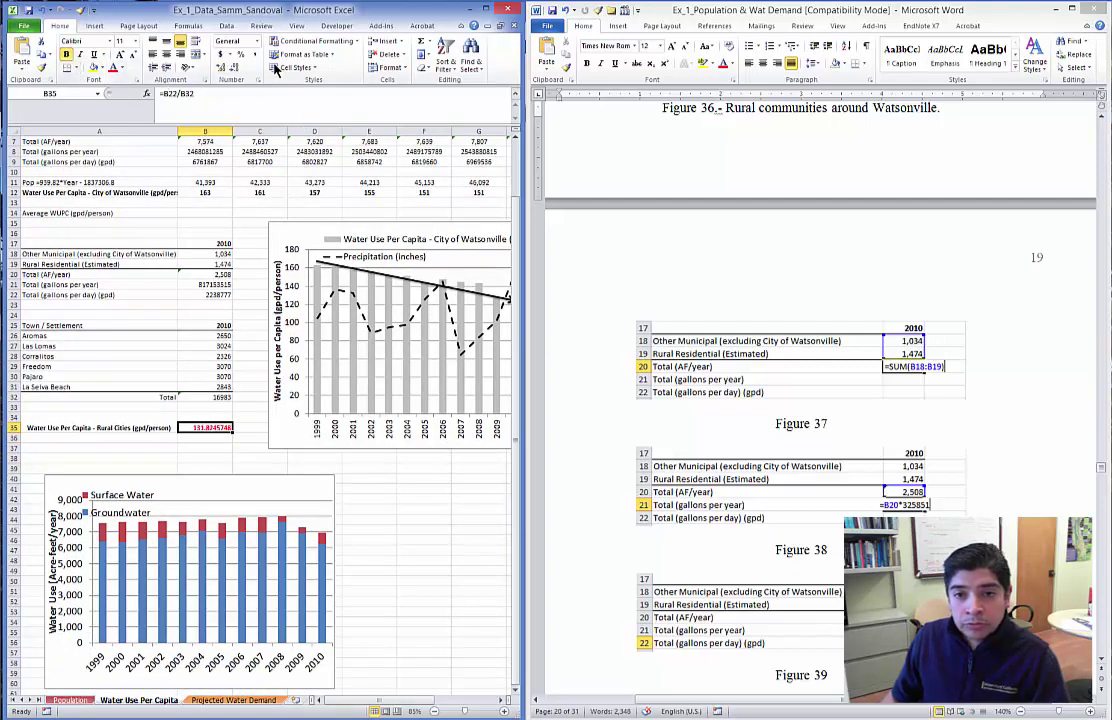
click(234, 67)
click(234, 67)
click(234, 67)
click(234, 67)
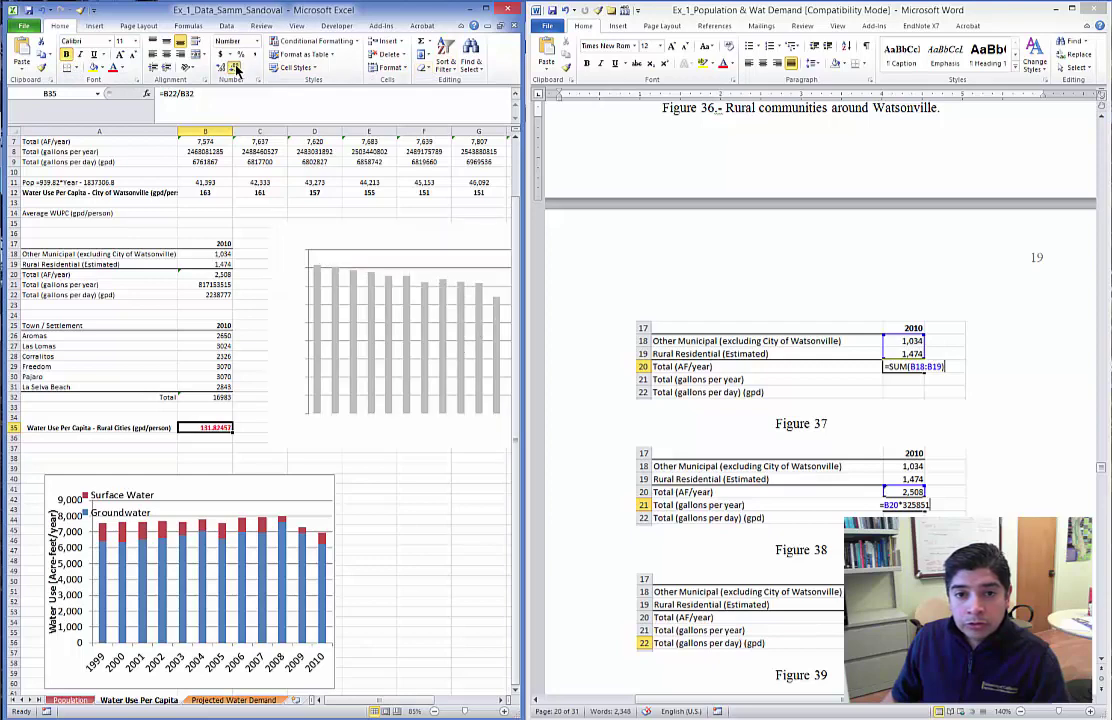
click(234, 67)
click(234, 67)
click(234, 67)
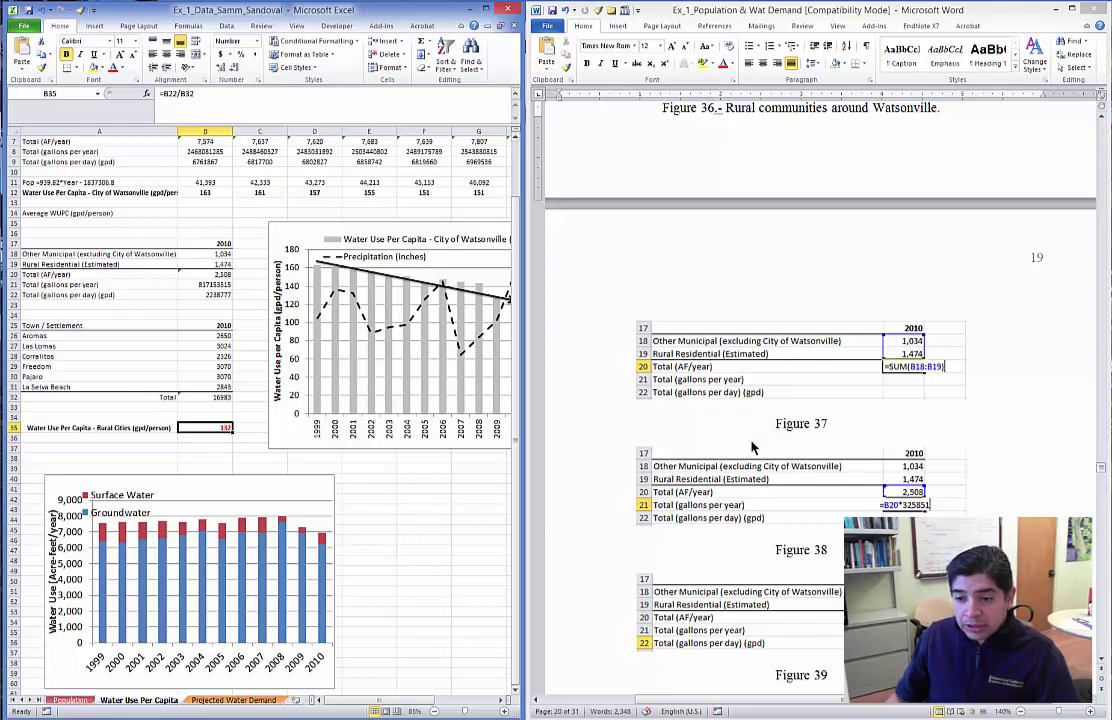
Find the WUPC summary in the Word instructions and highlight the stated rural and Watsonville values for comparison.
scroll(747, 441, down, 4)
scroll(747, 441, down, 11)
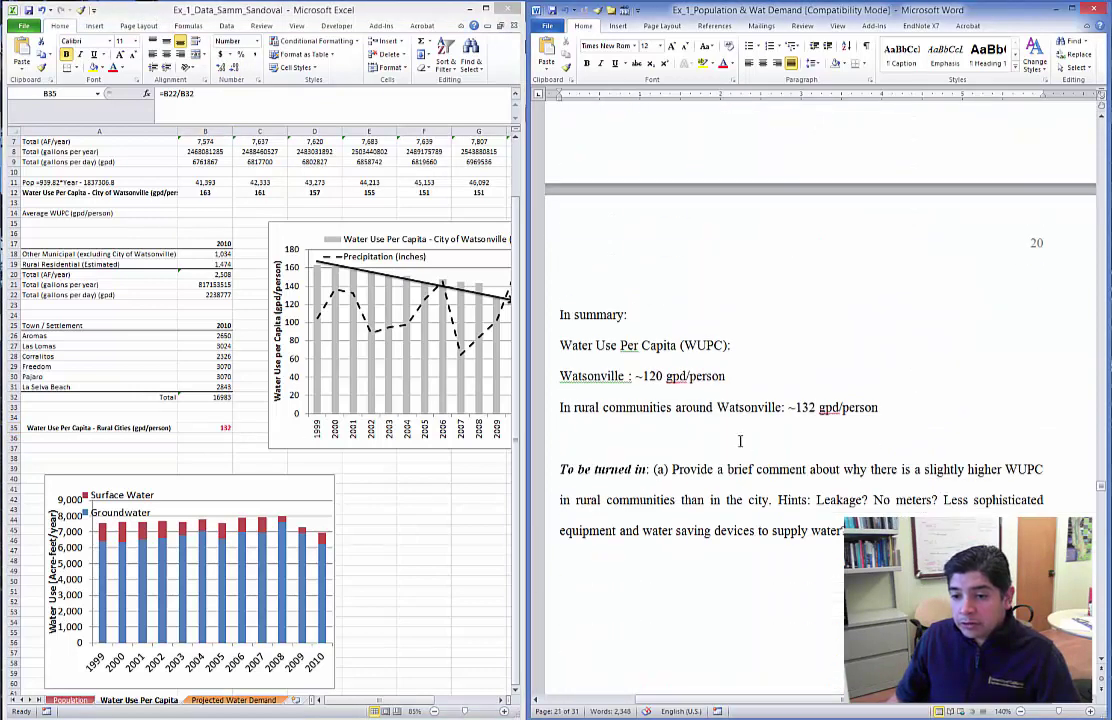
scroll(755, 400, down, 2)
drag(752, 320, 879, 326)
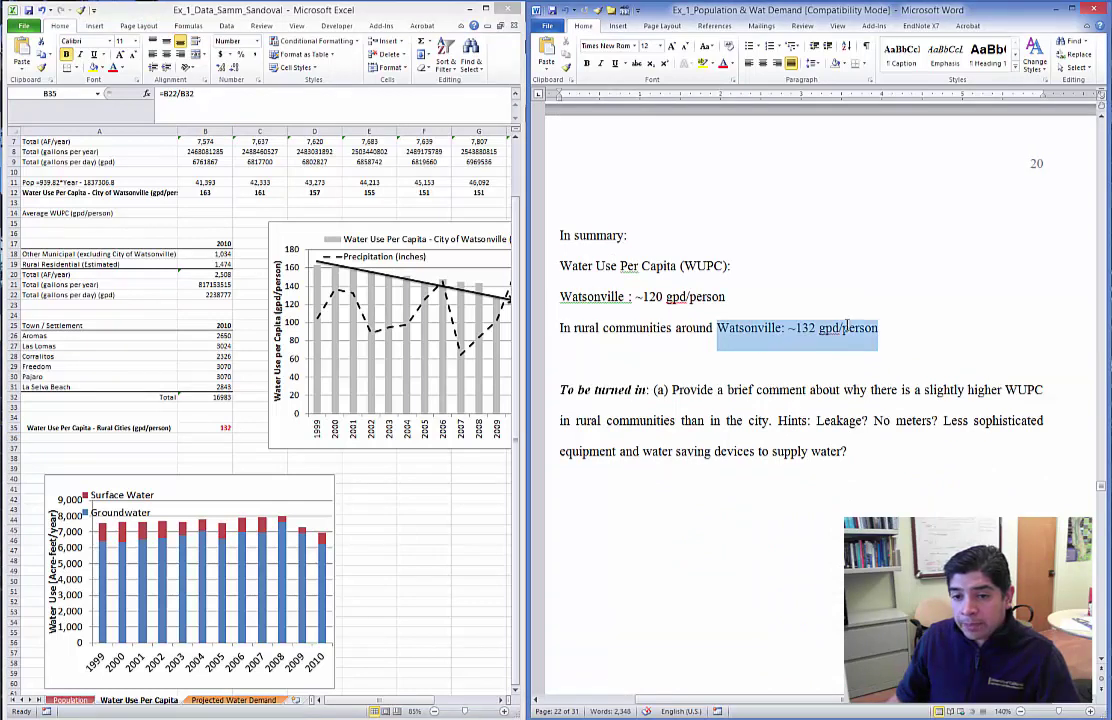
click(629, 300)
drag(629, 300, 661, 310)
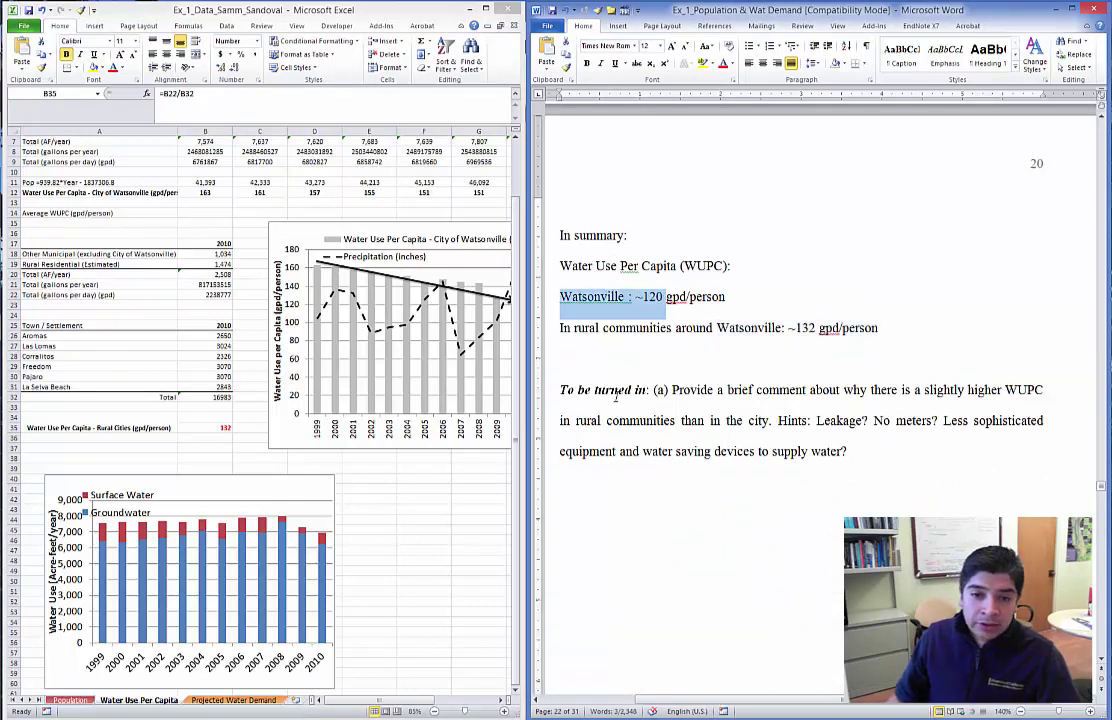
Compare Watsonville's 2010 per-capita water use in M12 and the rural result in B35 with the instructions' summary.
click(397, 703)
drag(408, 706, 464, 690)
scroll(464, 511, up, 2)
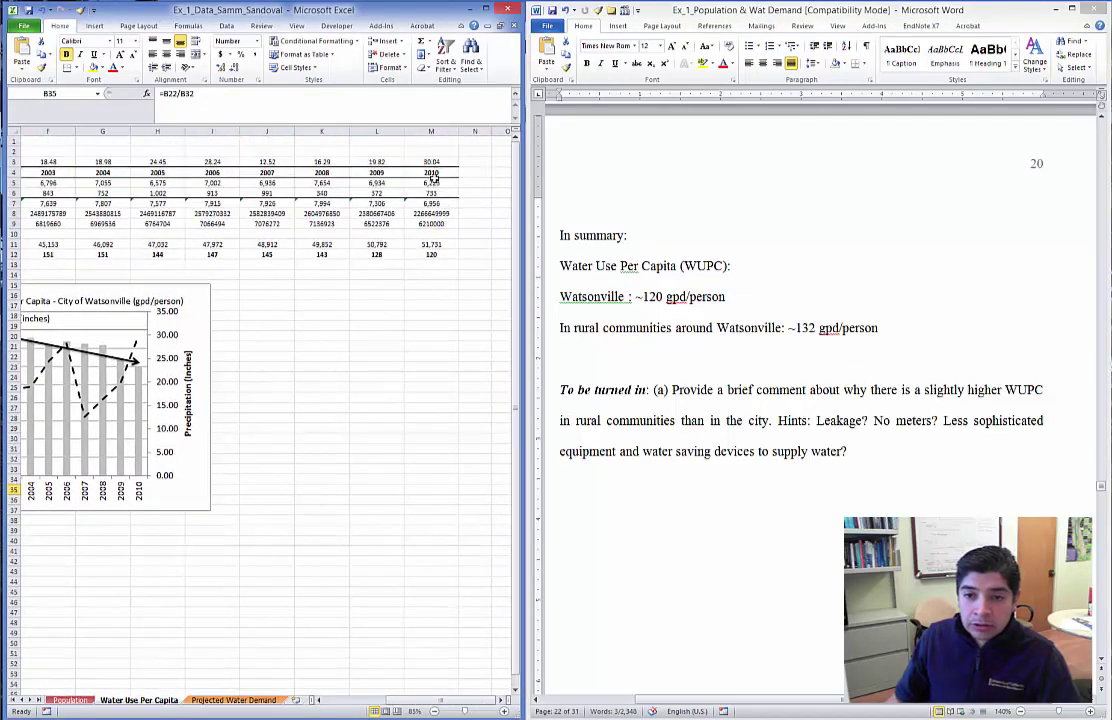
click(434, 255)
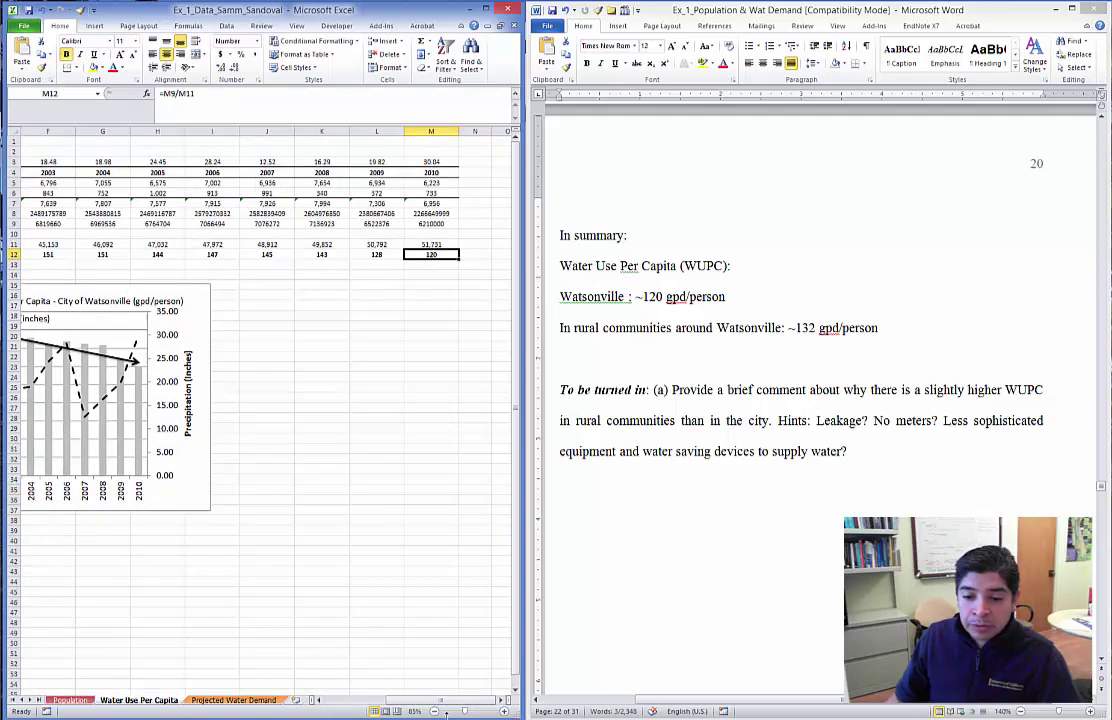
drag(440, 702, 362, 706)
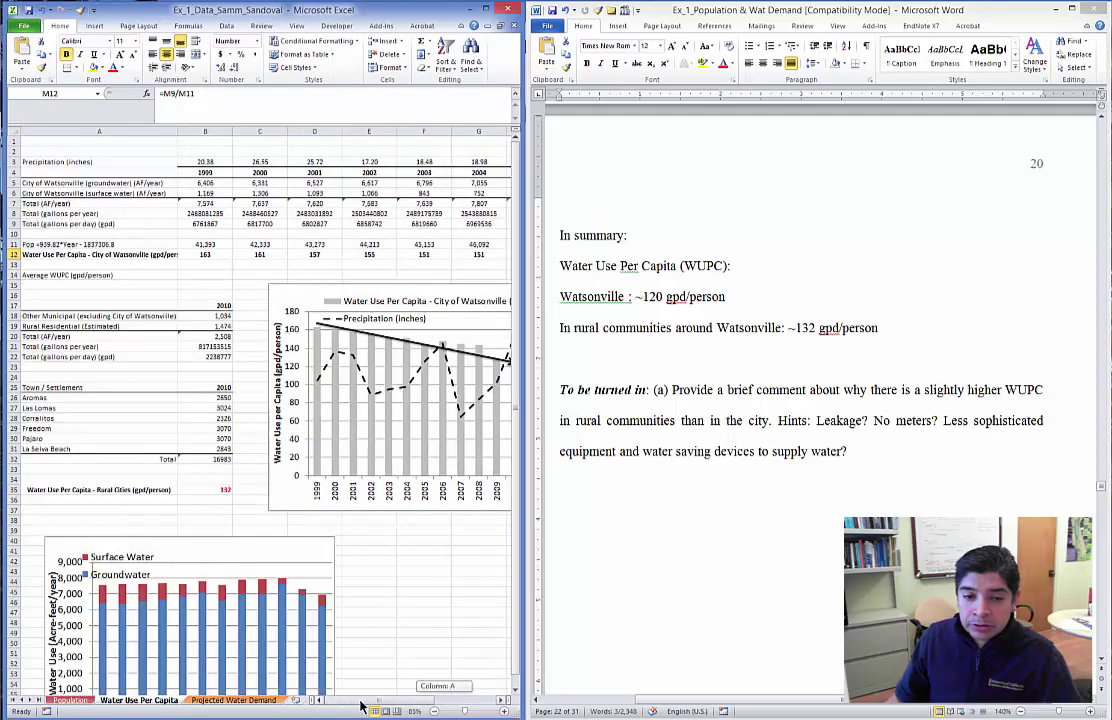
click(215, 491)
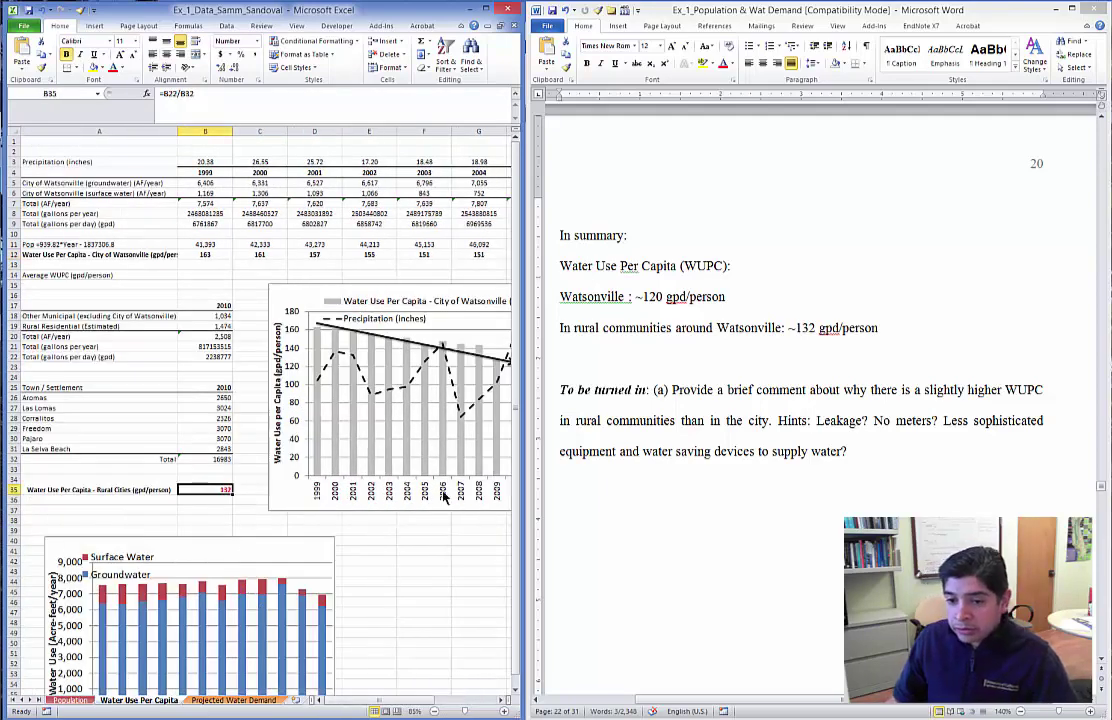
drag(664, 297, 560, 297)
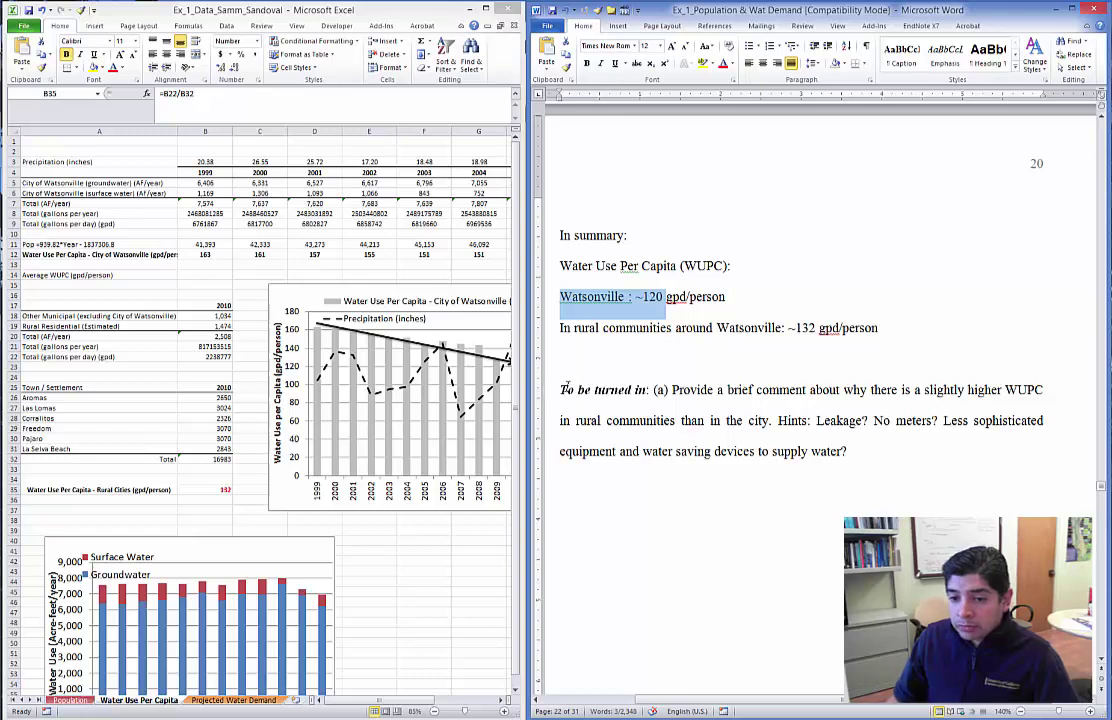
Copy the "To be turned in" question (a) on rural WUPC from the instructions and paste it below Figure 35 in the Exercise #1 report.
drag(563, 389, 808, 457)
key(ctrl+c)
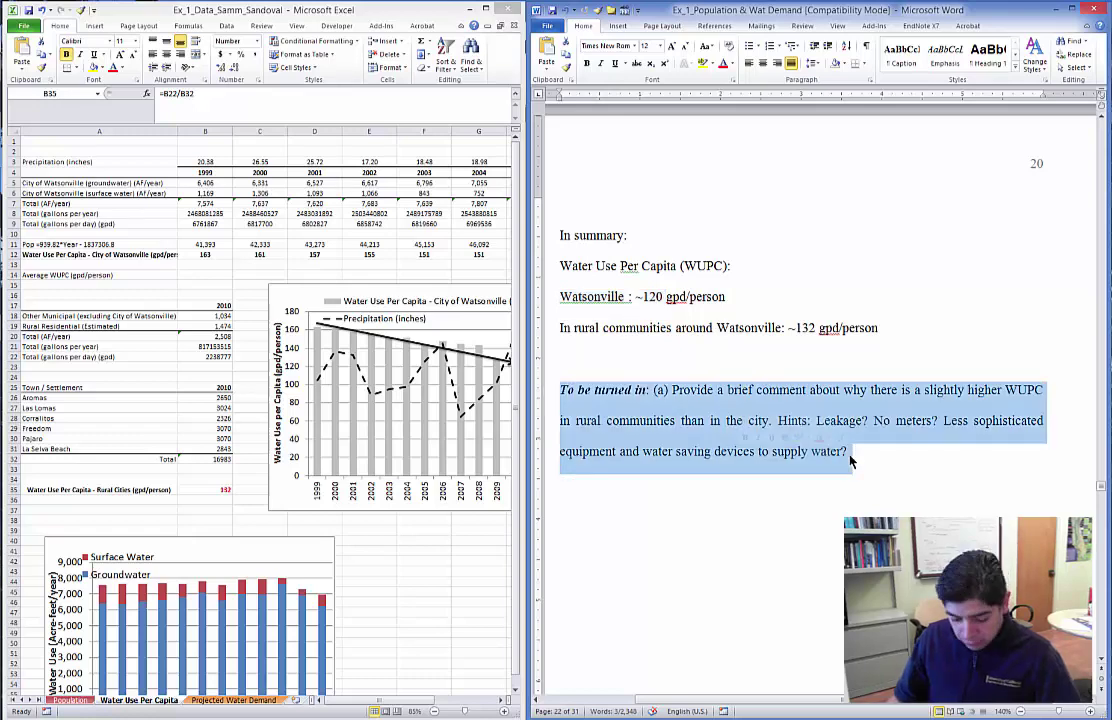
click(808, 457)
mouse_move(3, 64)
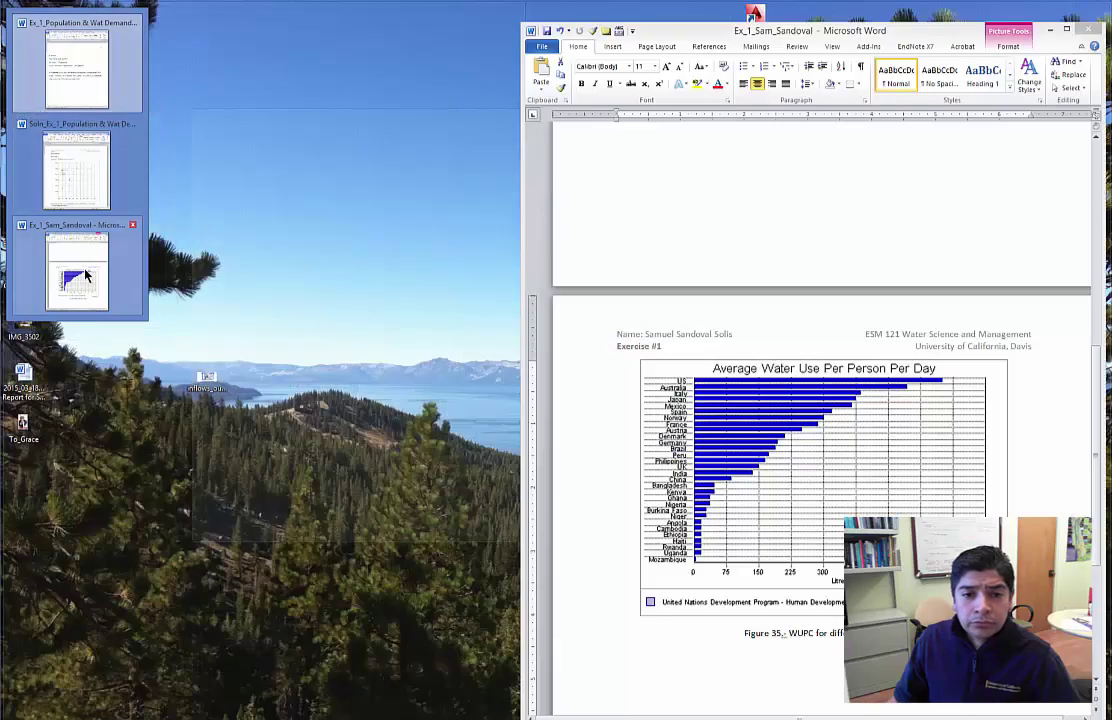
click(85, 275)
scroll(697, 423, up, 4)
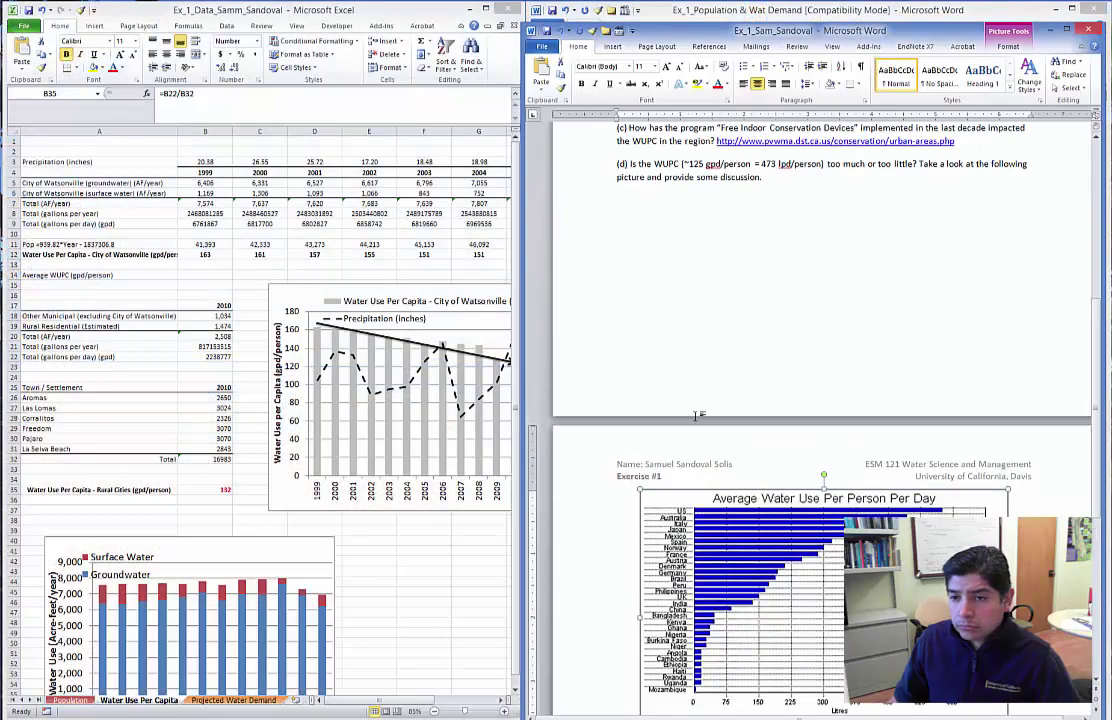
scroll(697, 423, down, 10)
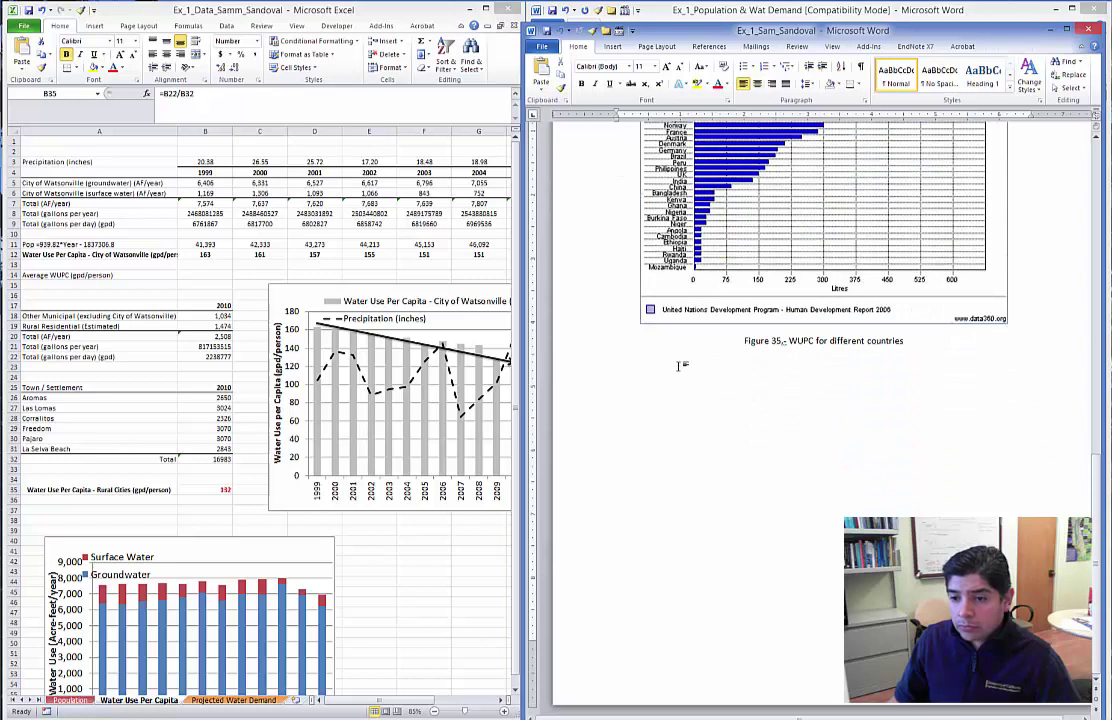
key(Right)
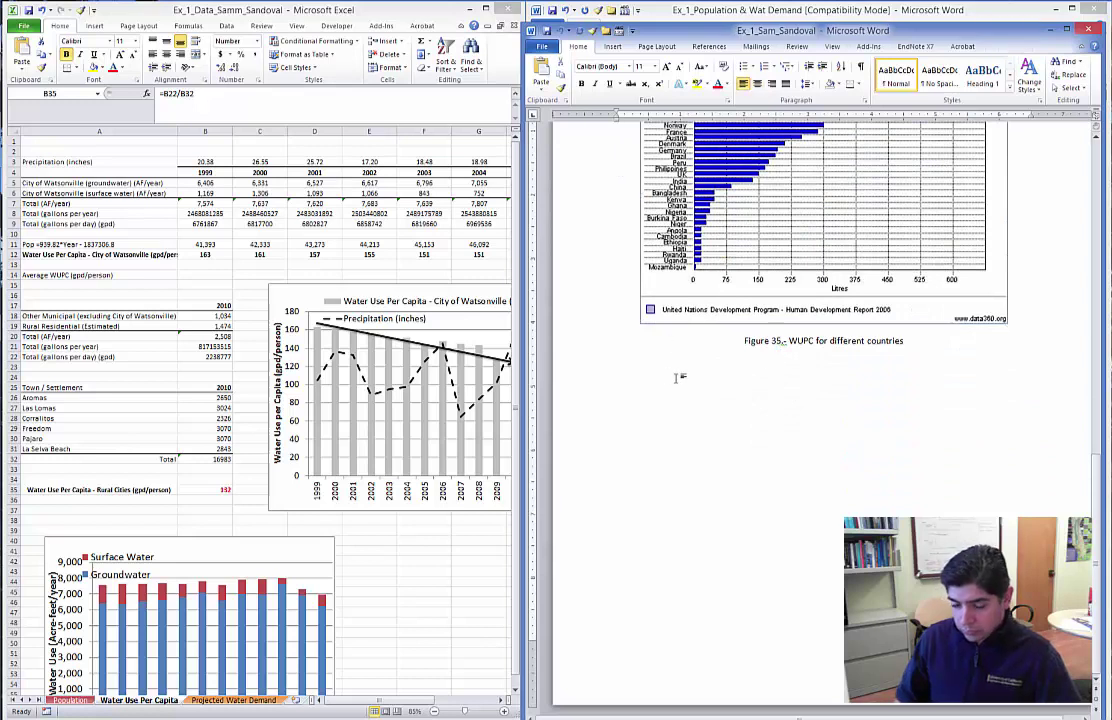
click(676, 377)
key(ctrl+v)
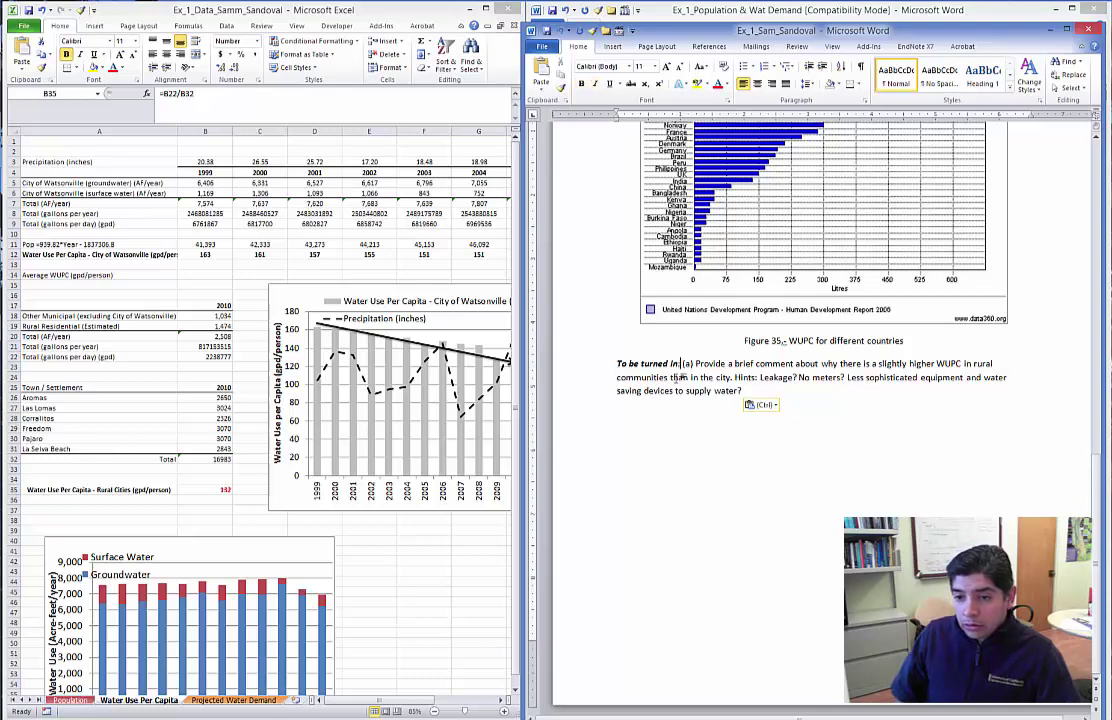
Put question (a) in its own paragraph beneath the "To be turned in:" heading.
key(Return)
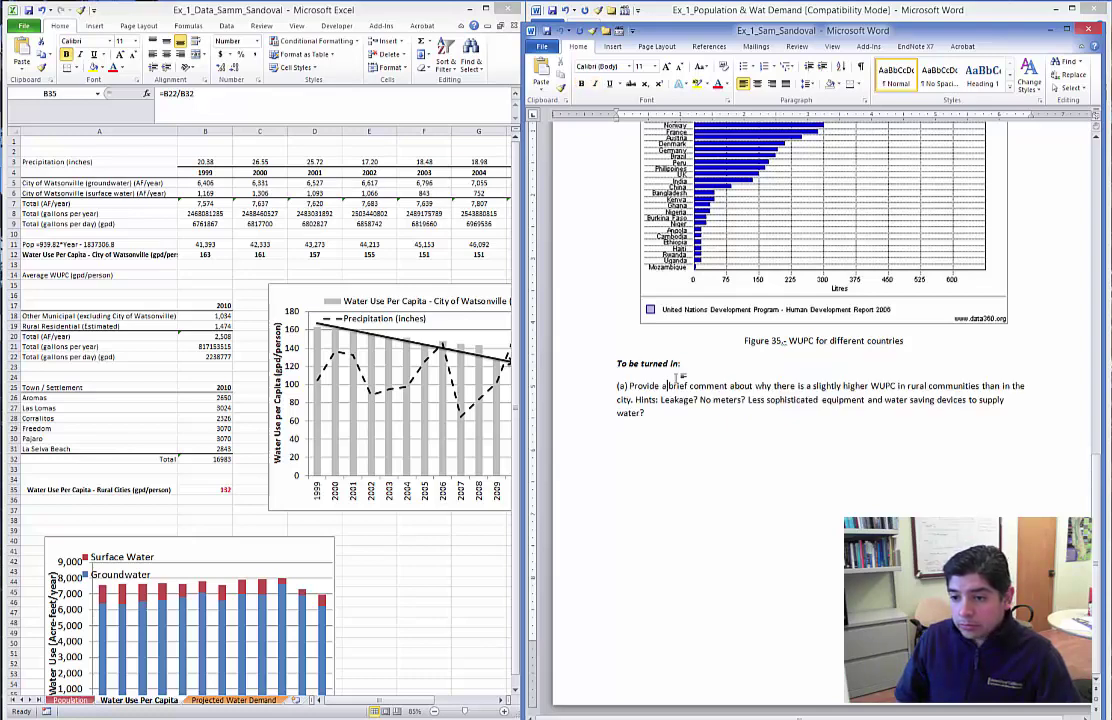
key(Right)
key(Right)
key(Right)
key(Right)
key(Right)
key(Right)
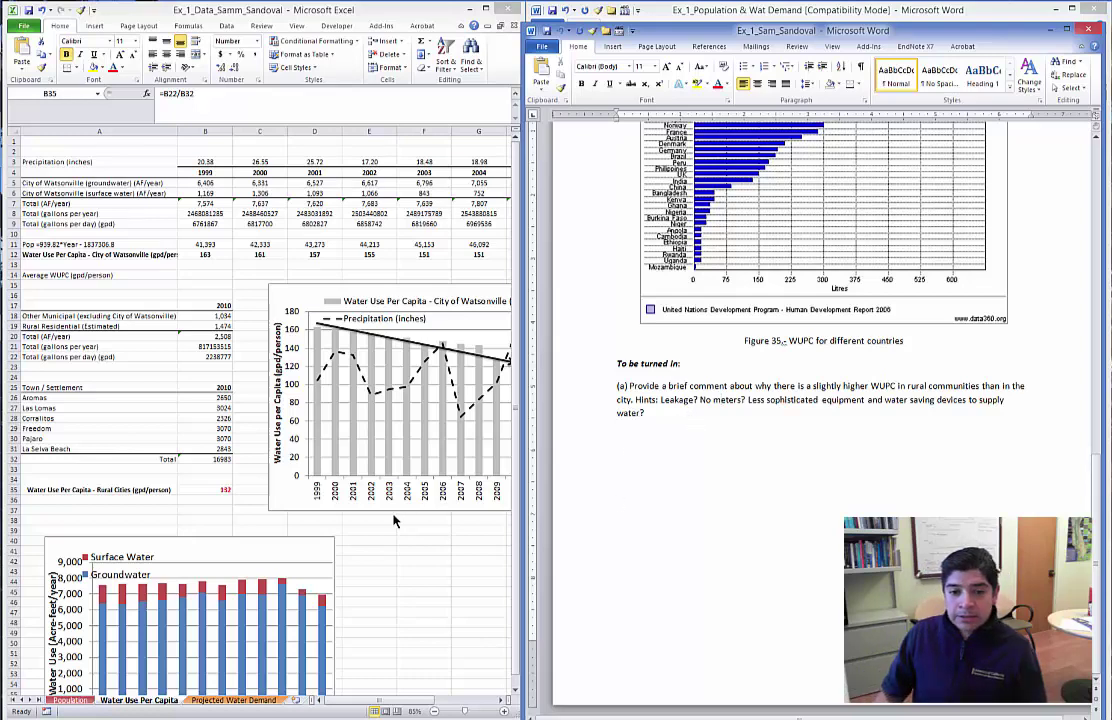
Switch to Excel and format Watsonville's 2010 water use per capita in M12 in bold red.
click(210, 492)
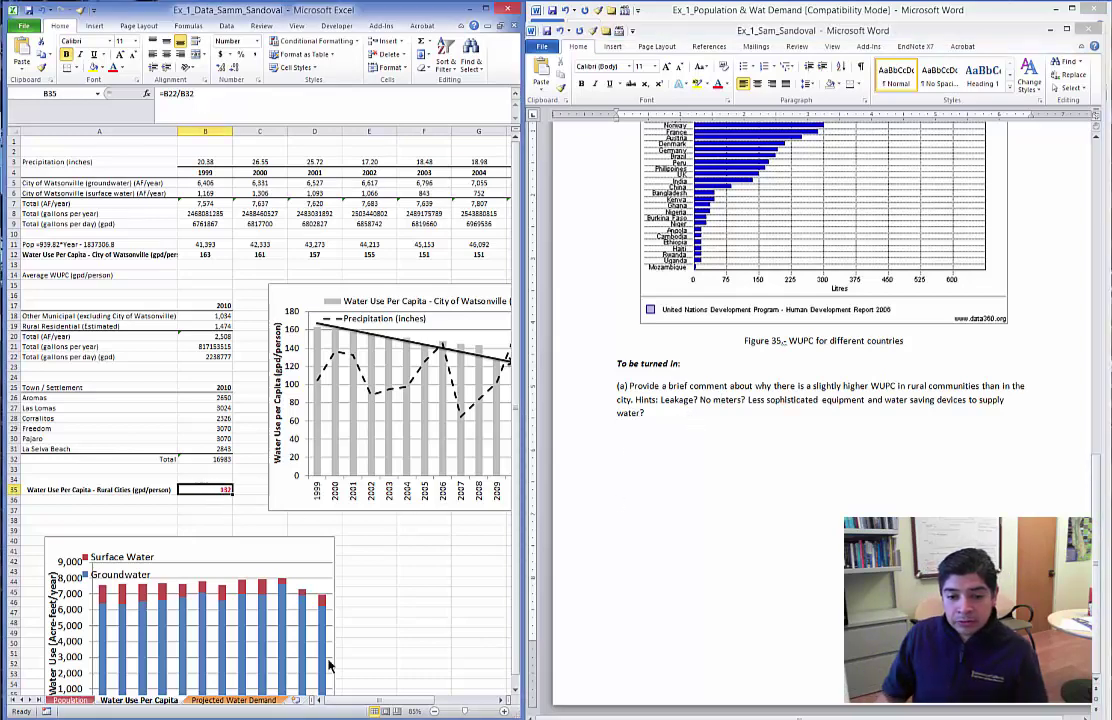
drag(366, 692, 435, 702)
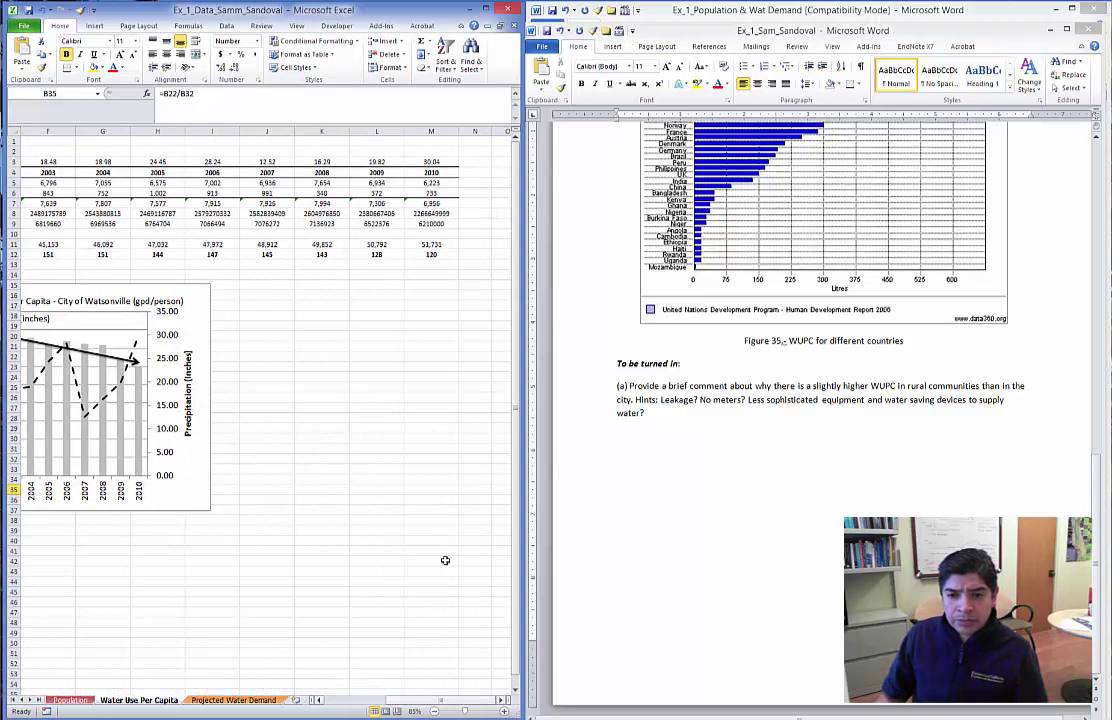
click(447, 254)
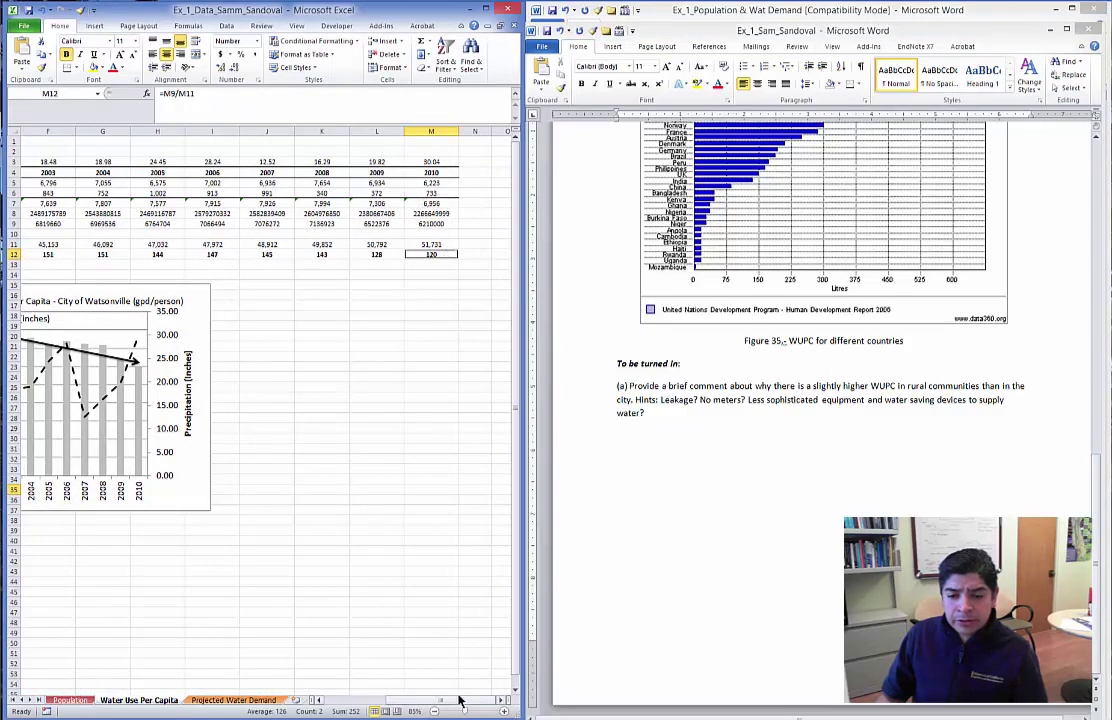
drag(389, 292, 434, 252)
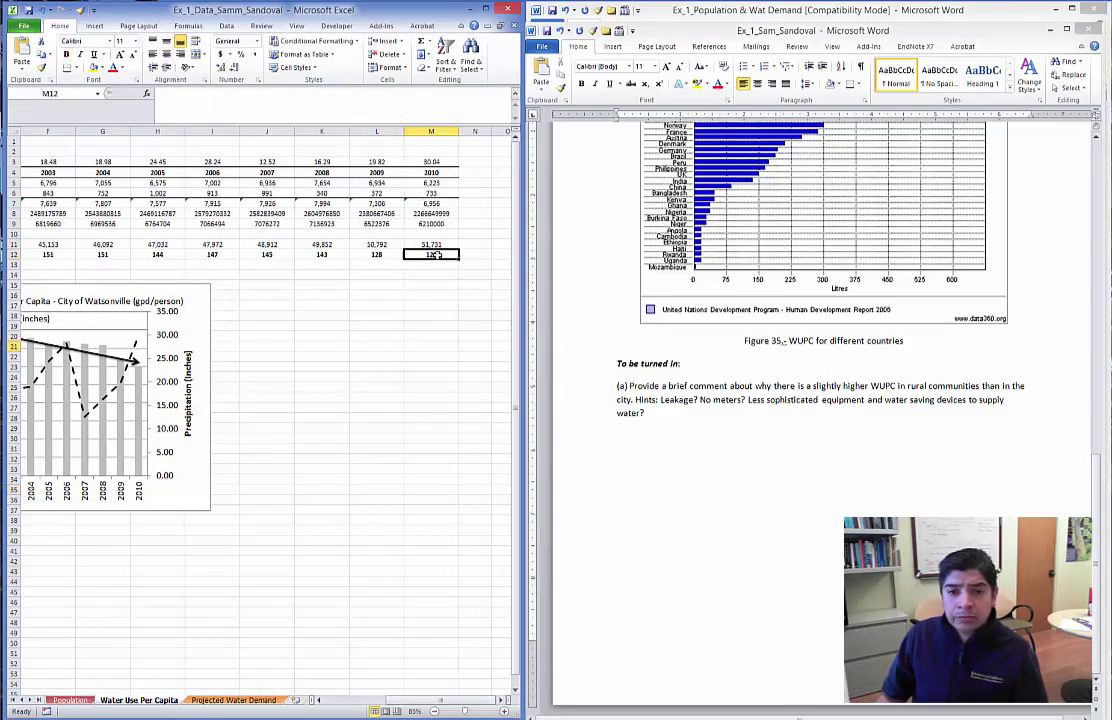
click(112, 67)
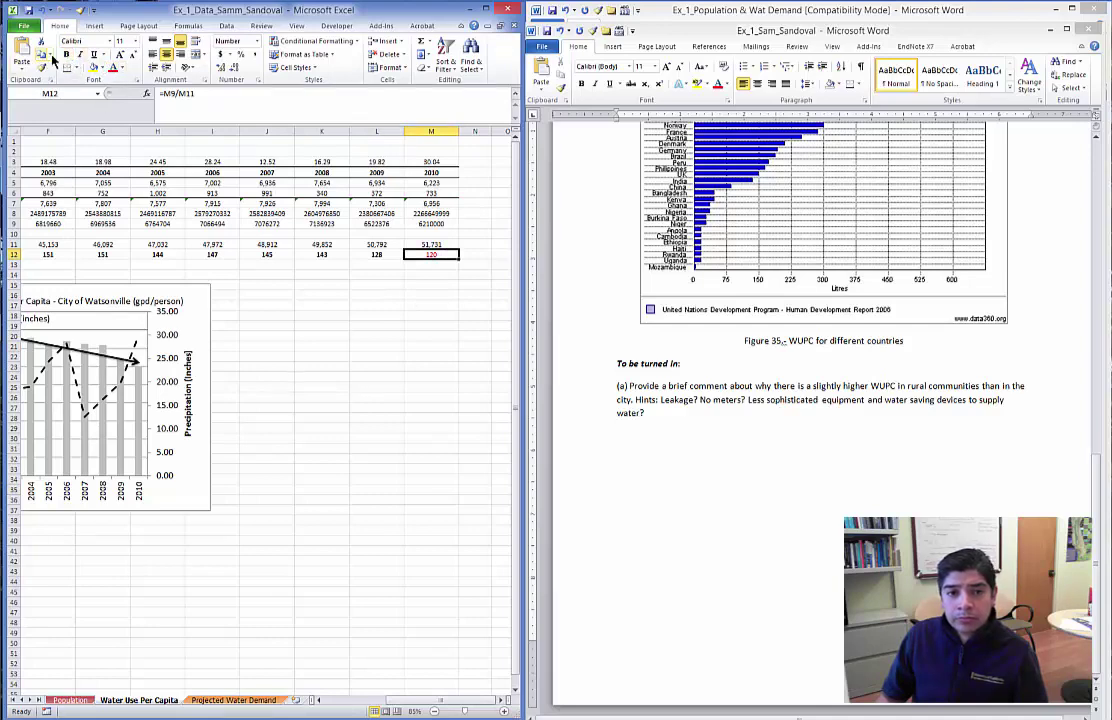
click(66, 56)
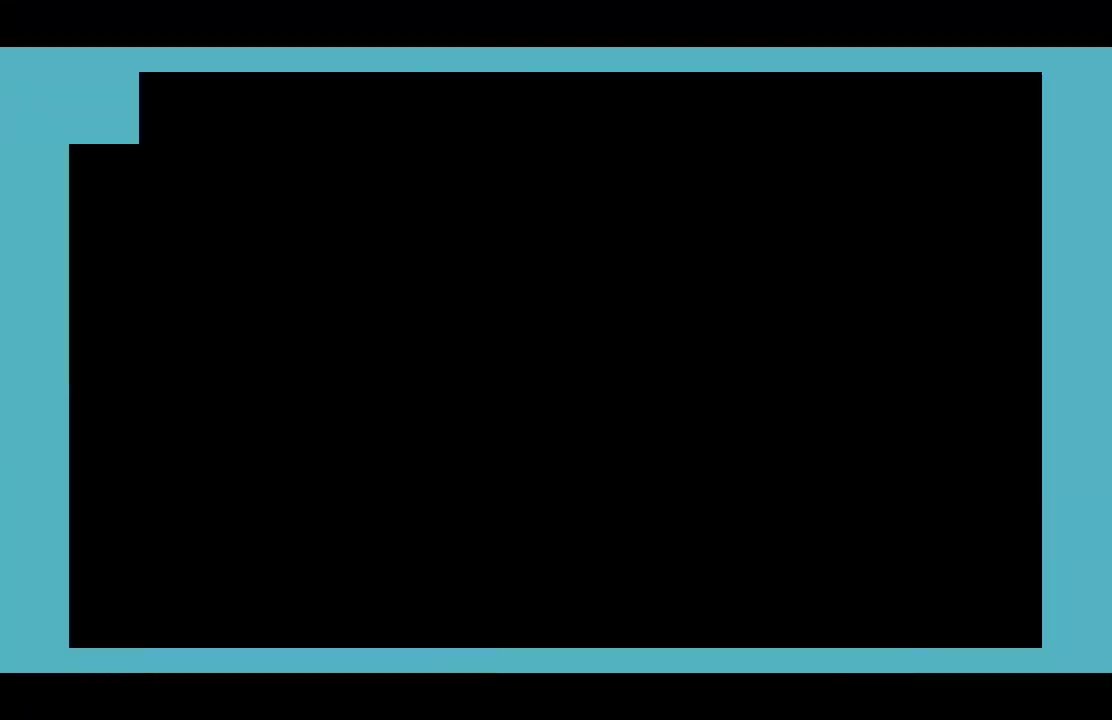